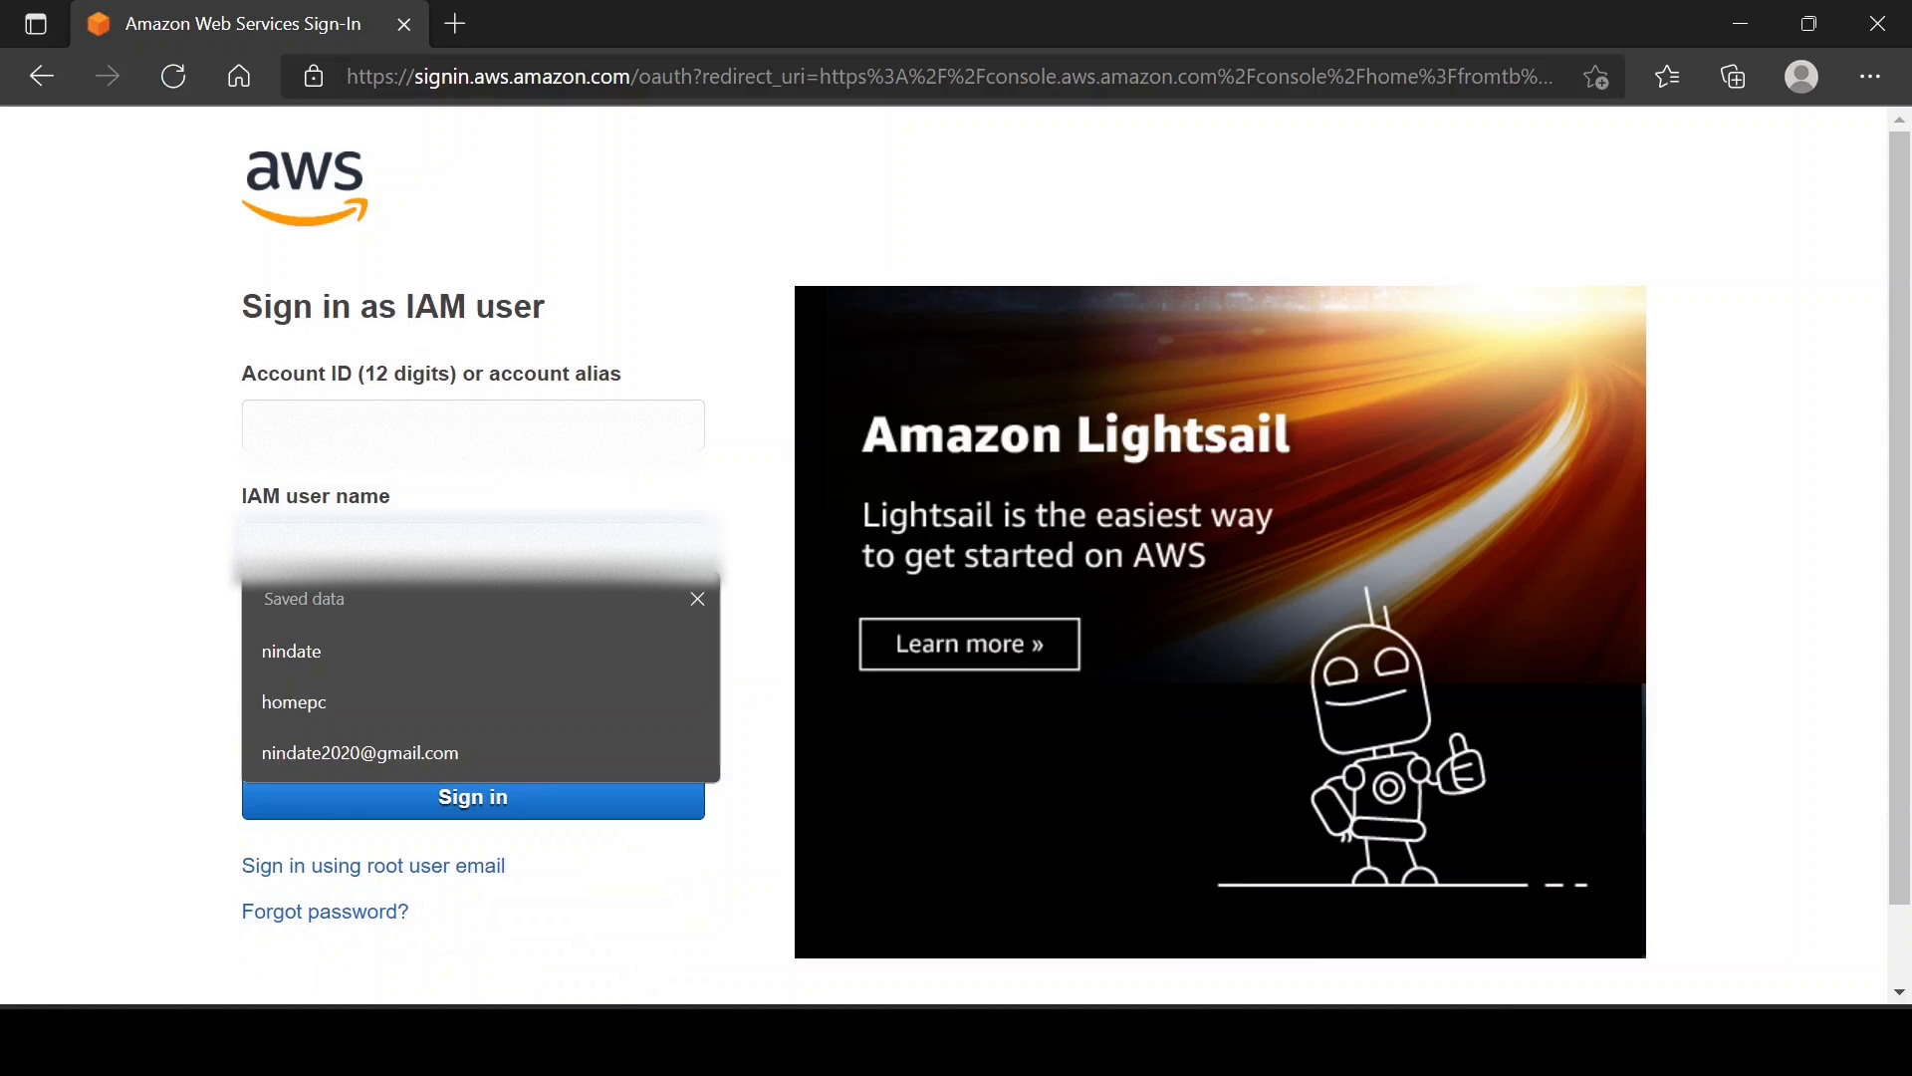
- Enter the IAM user's account password and sign in to the AWS console
{"action": "key", "text": "Tab"}
{"action": "type", "text": "••"}
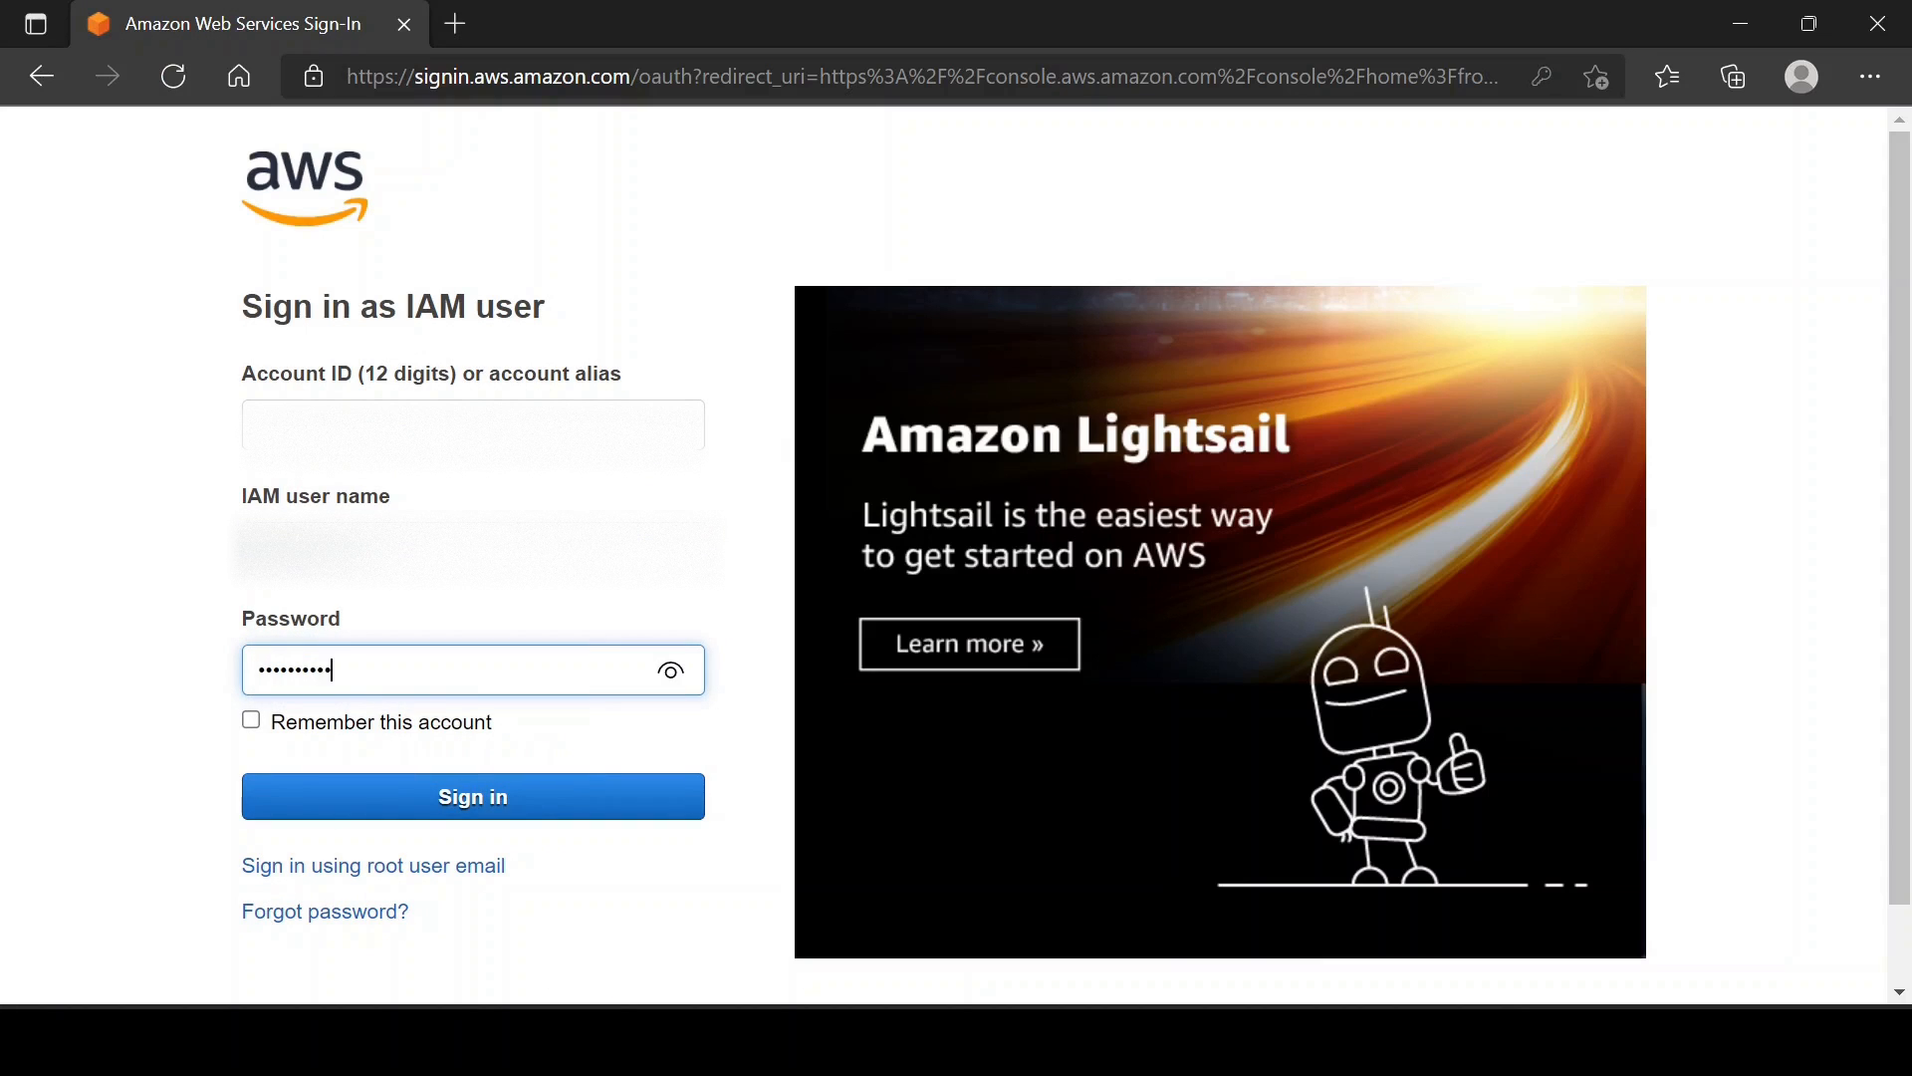
{"action": "key", "text": "Return"}
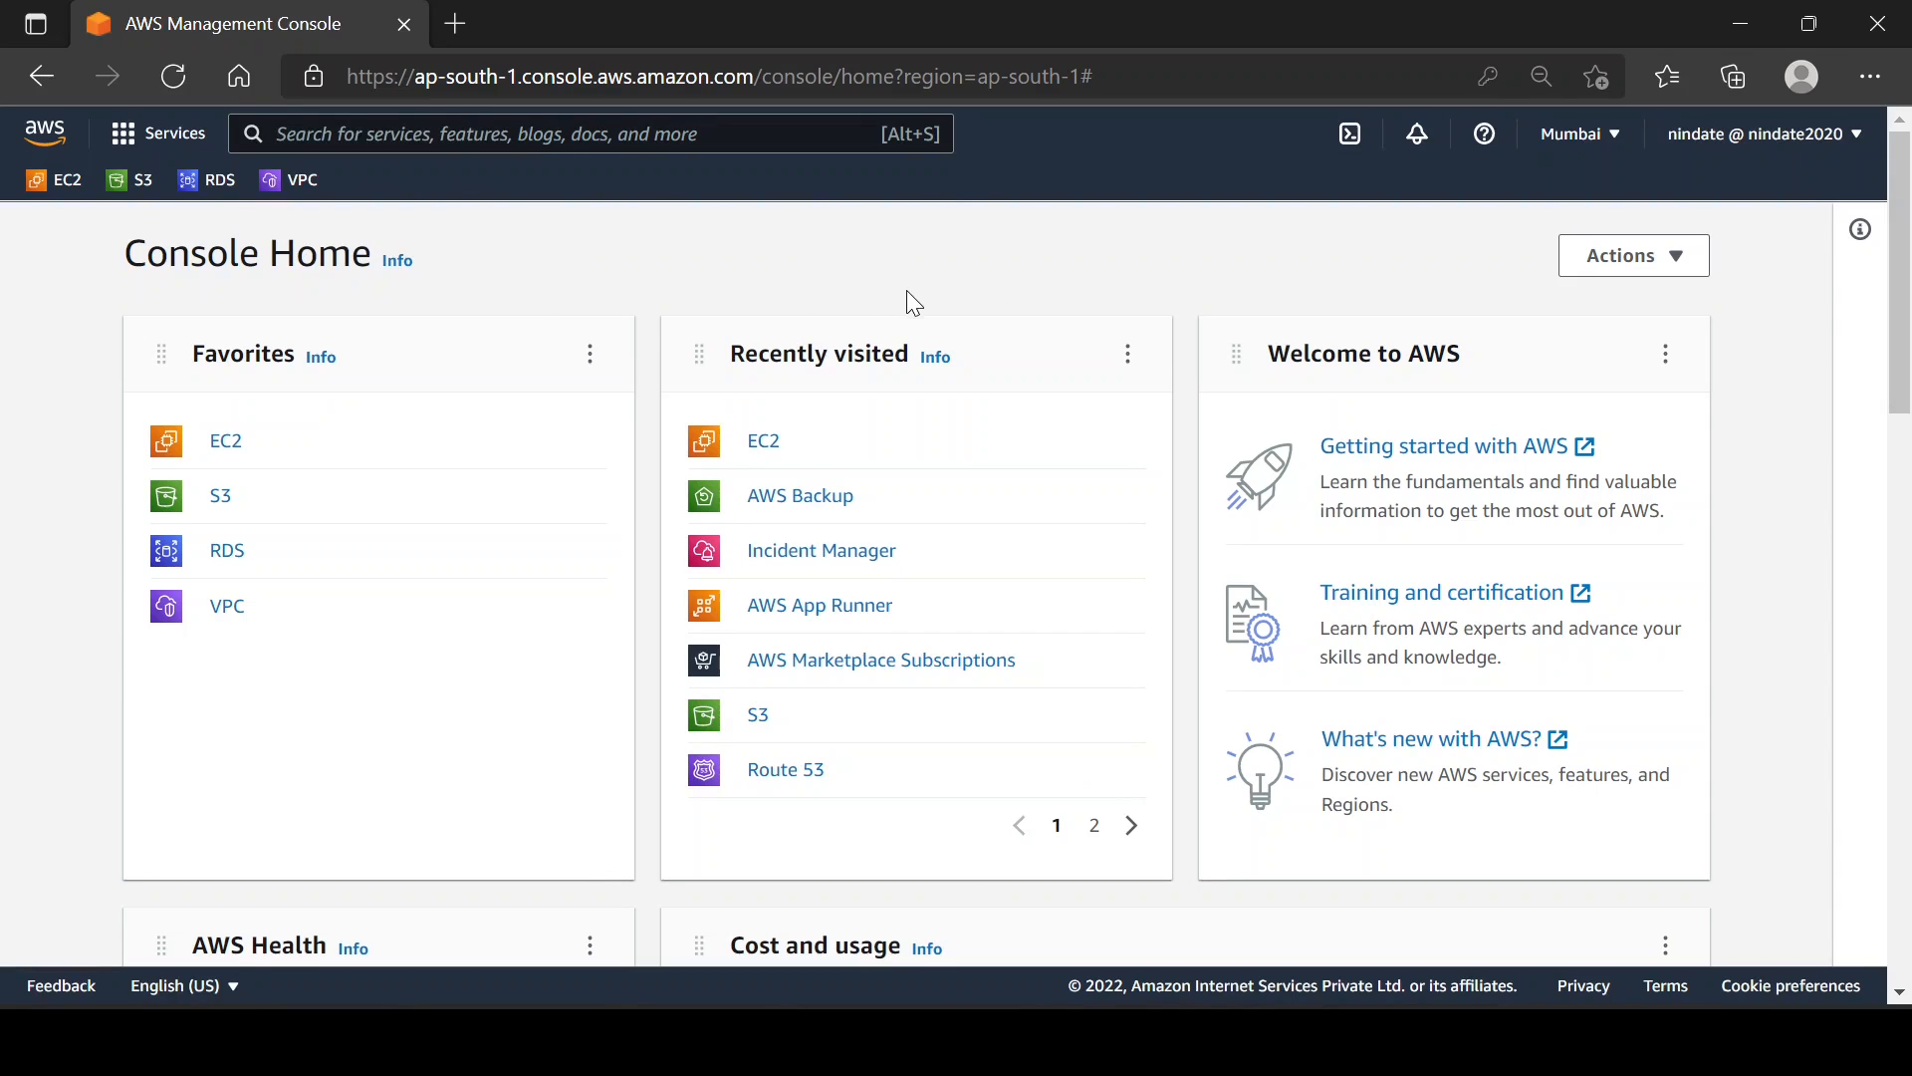
- Look at the older console page in the InPrivate window with its switch option, and review the new Console Home's widgets
{"action": "mouse_move", "coordinate": [922, 1041]}
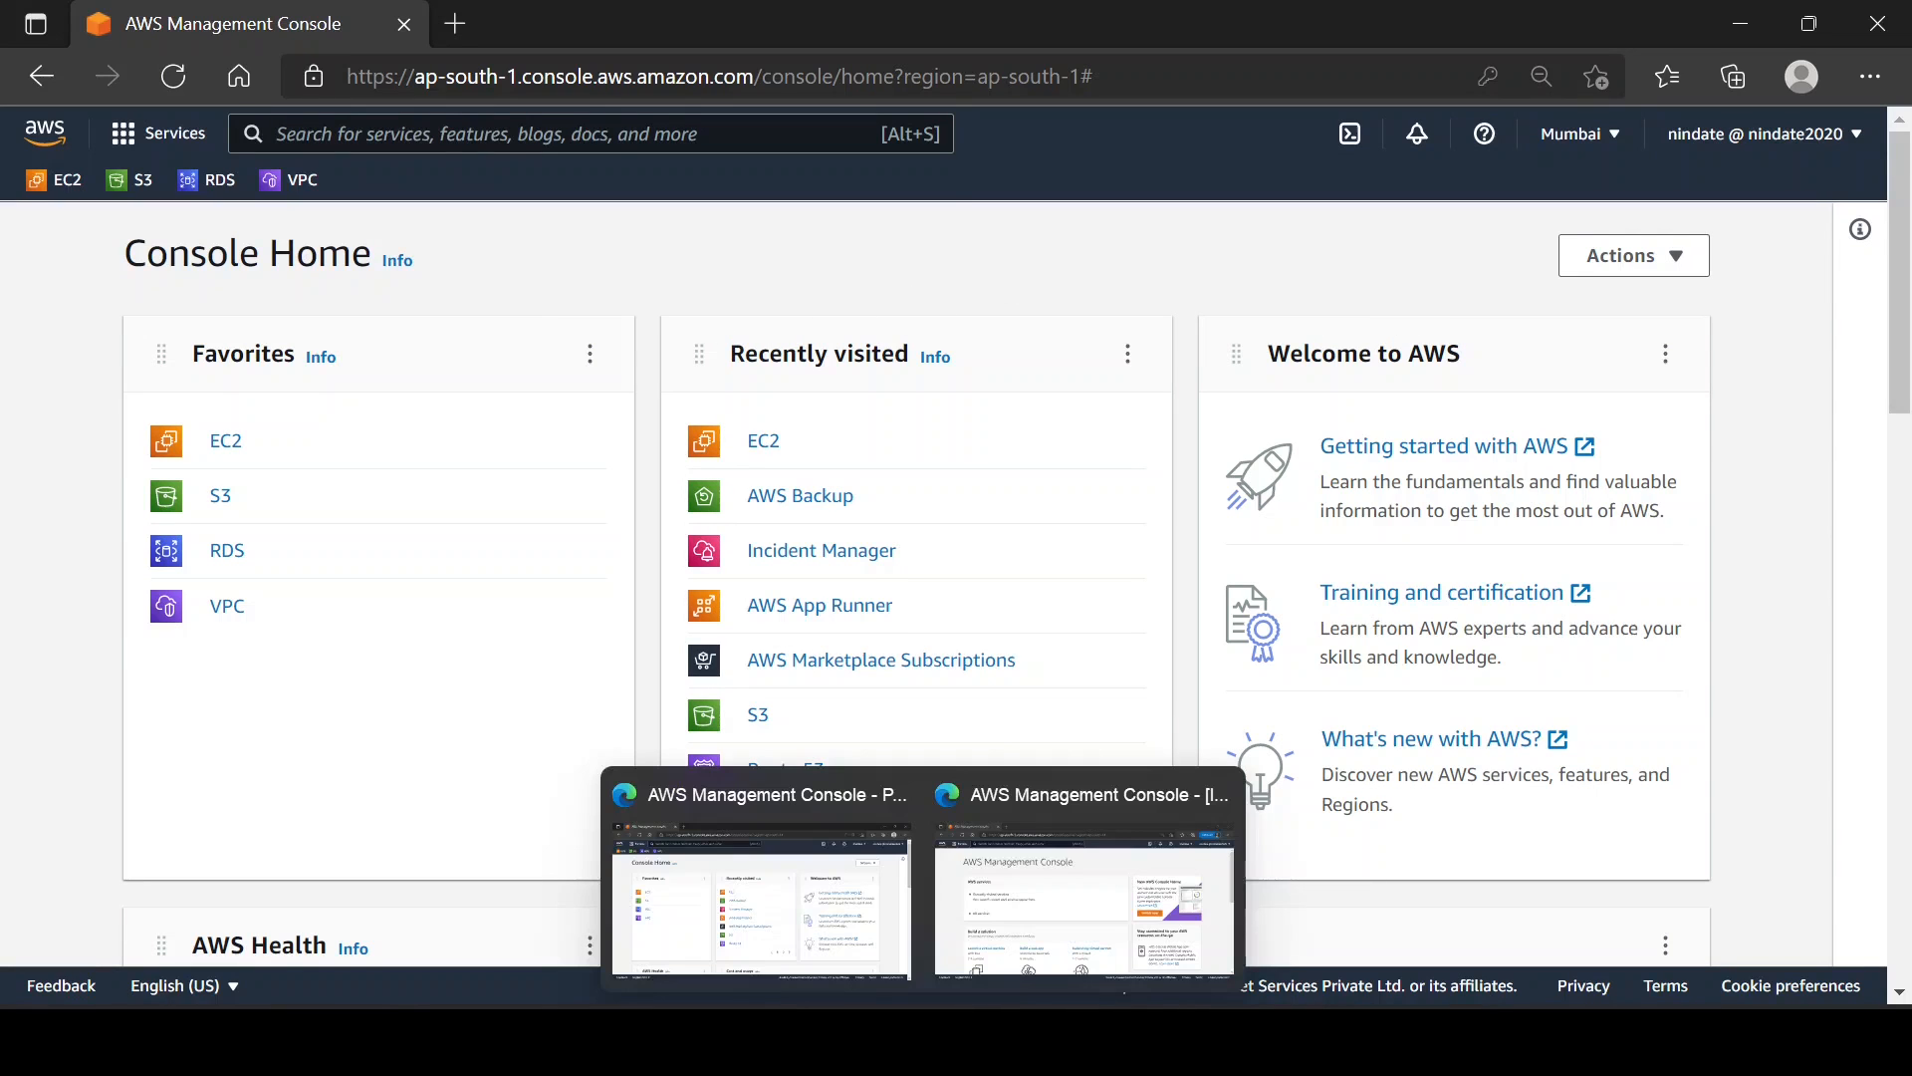
{"action": "left_click", "coordinate": [1003, 929]}
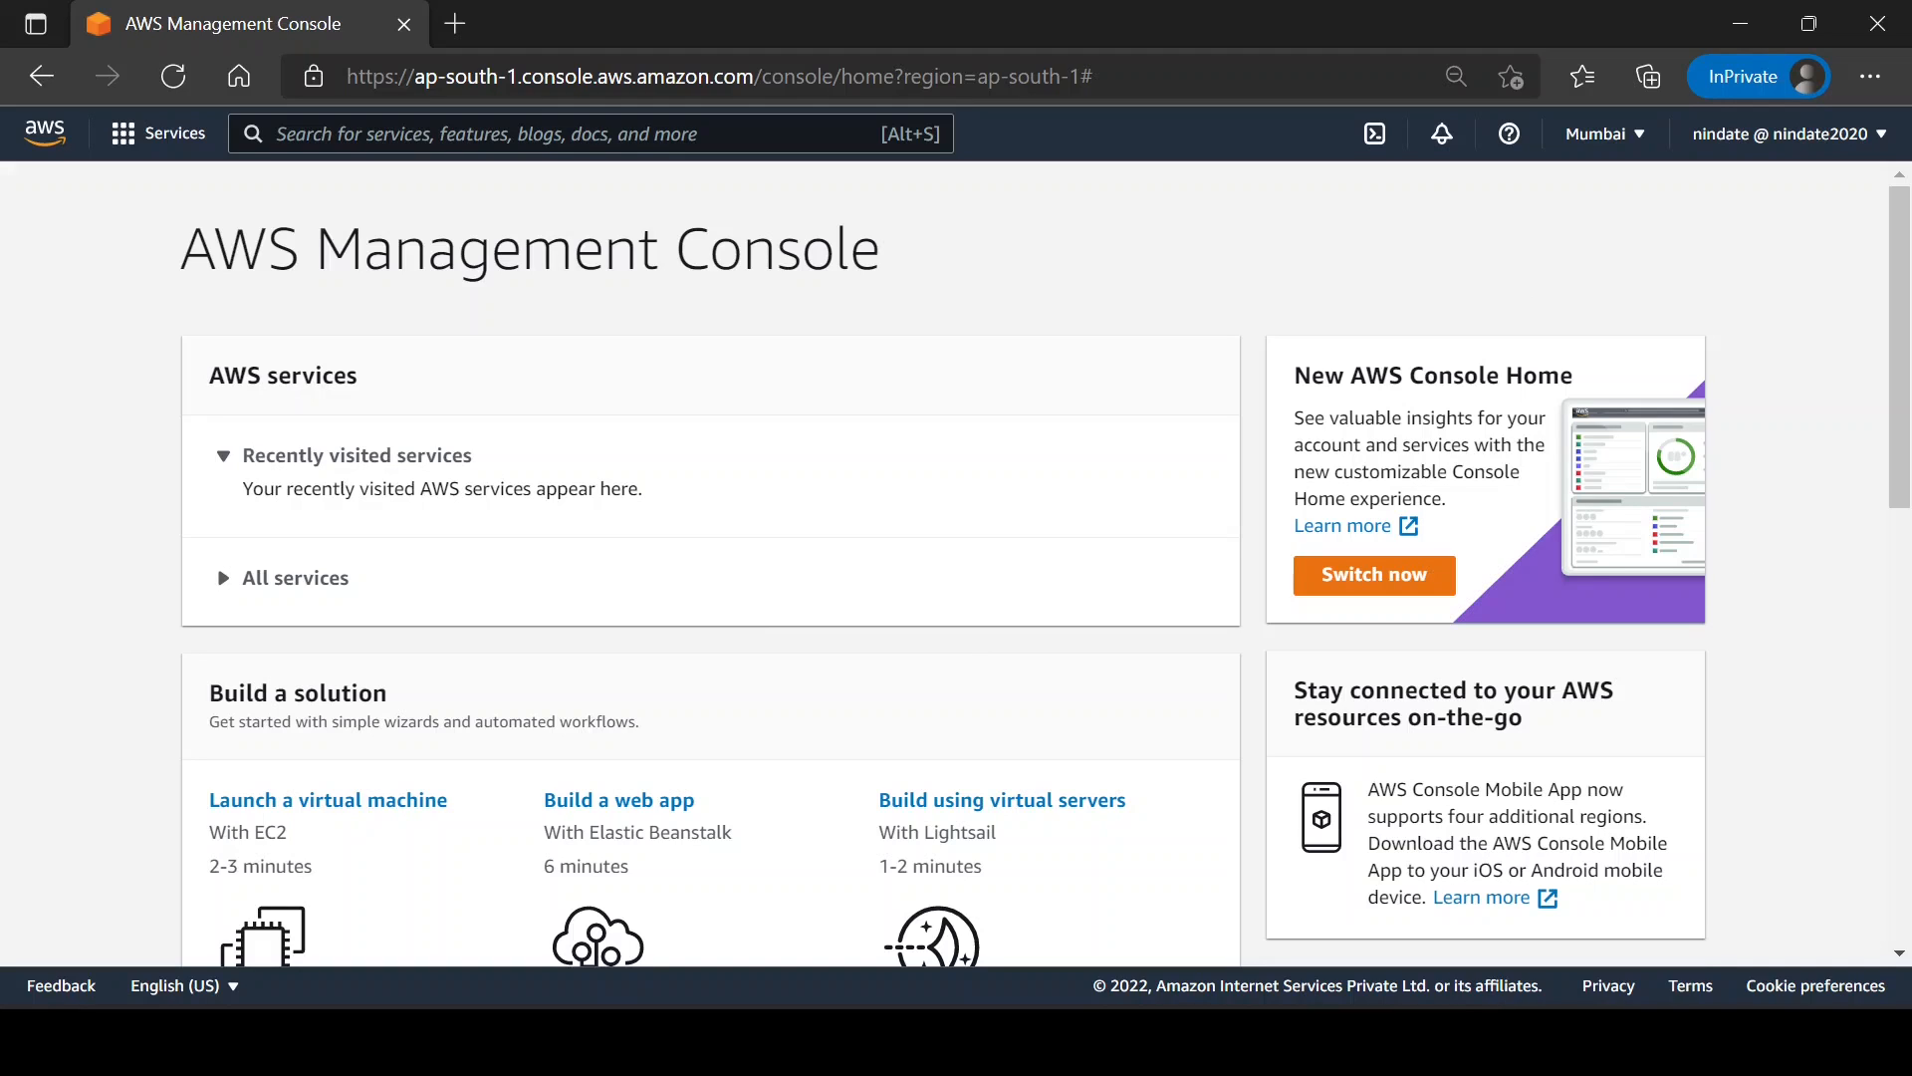
{"action": "left_click", "coordinate": [1389, 588]}
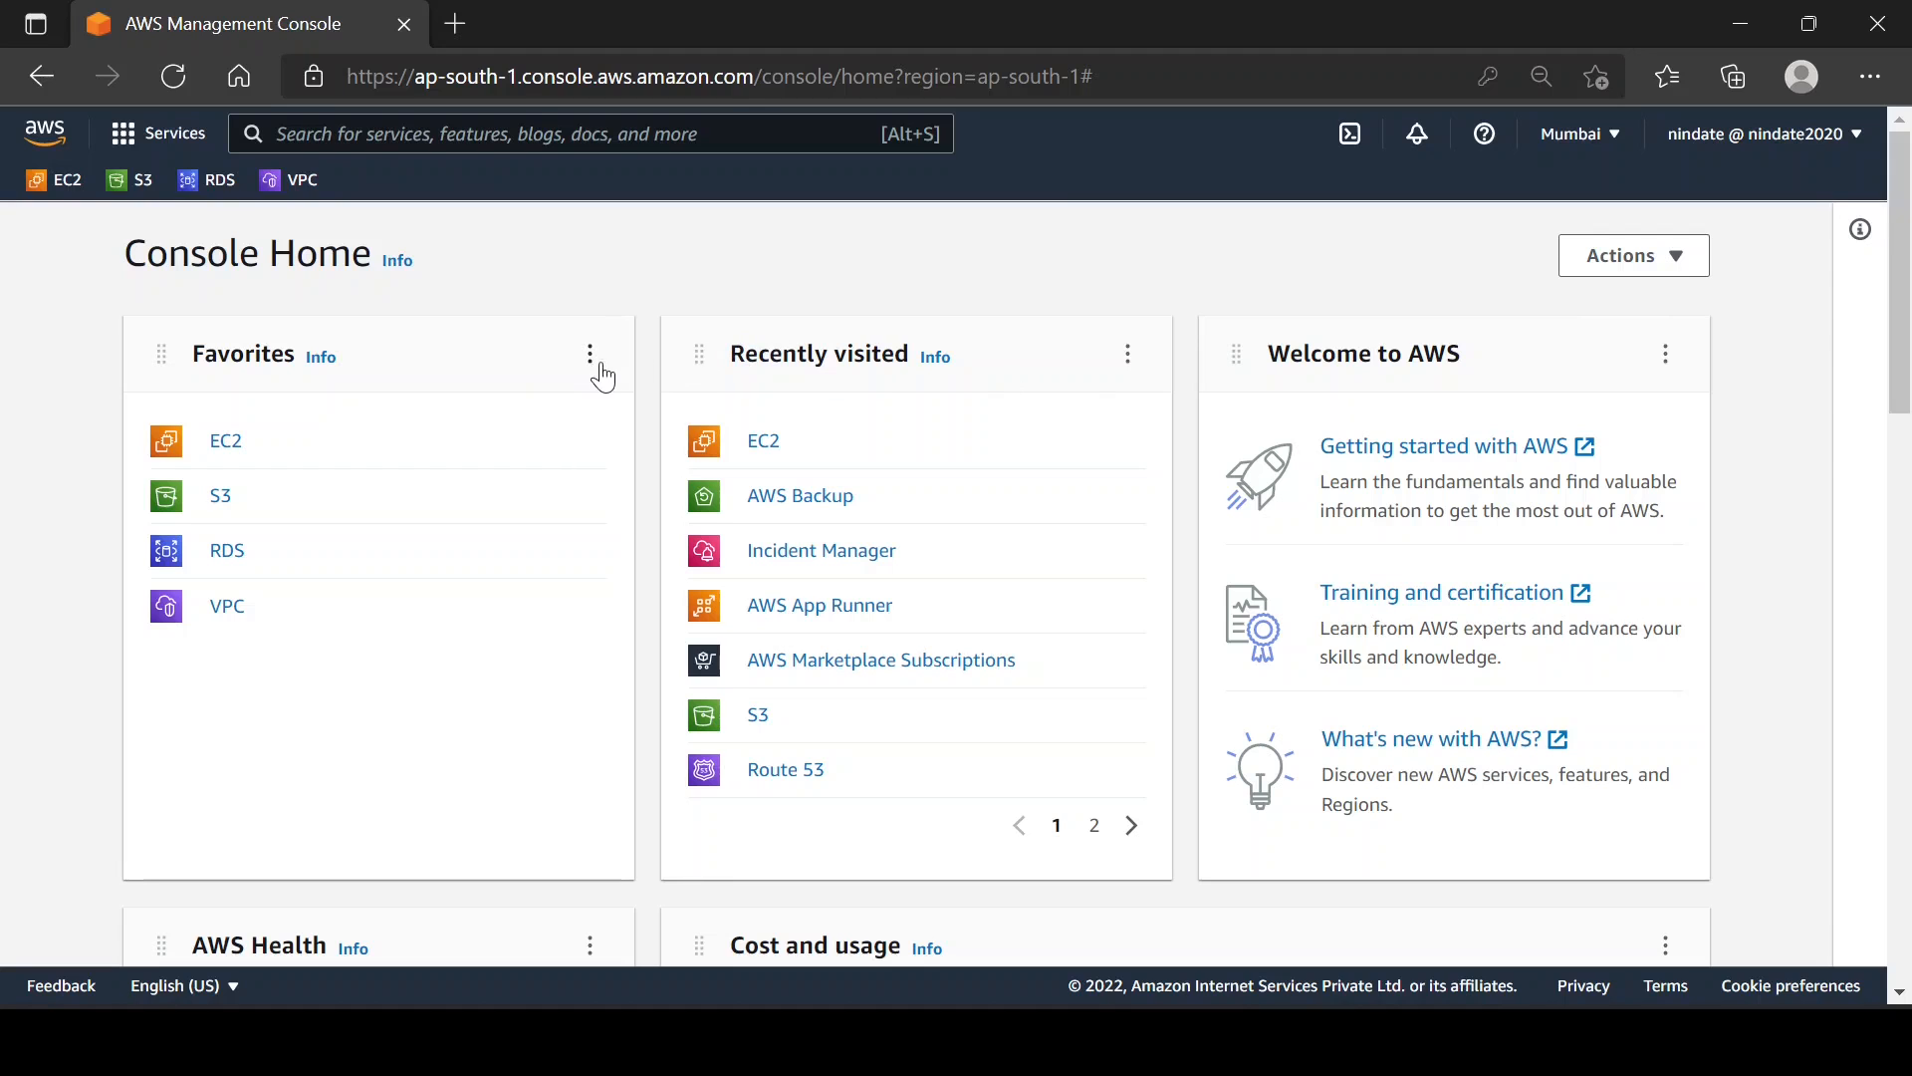
{"action": "scroll", "coordinate": [1545, 602], "scroll_direction": "down", "scroll_amount": 4}
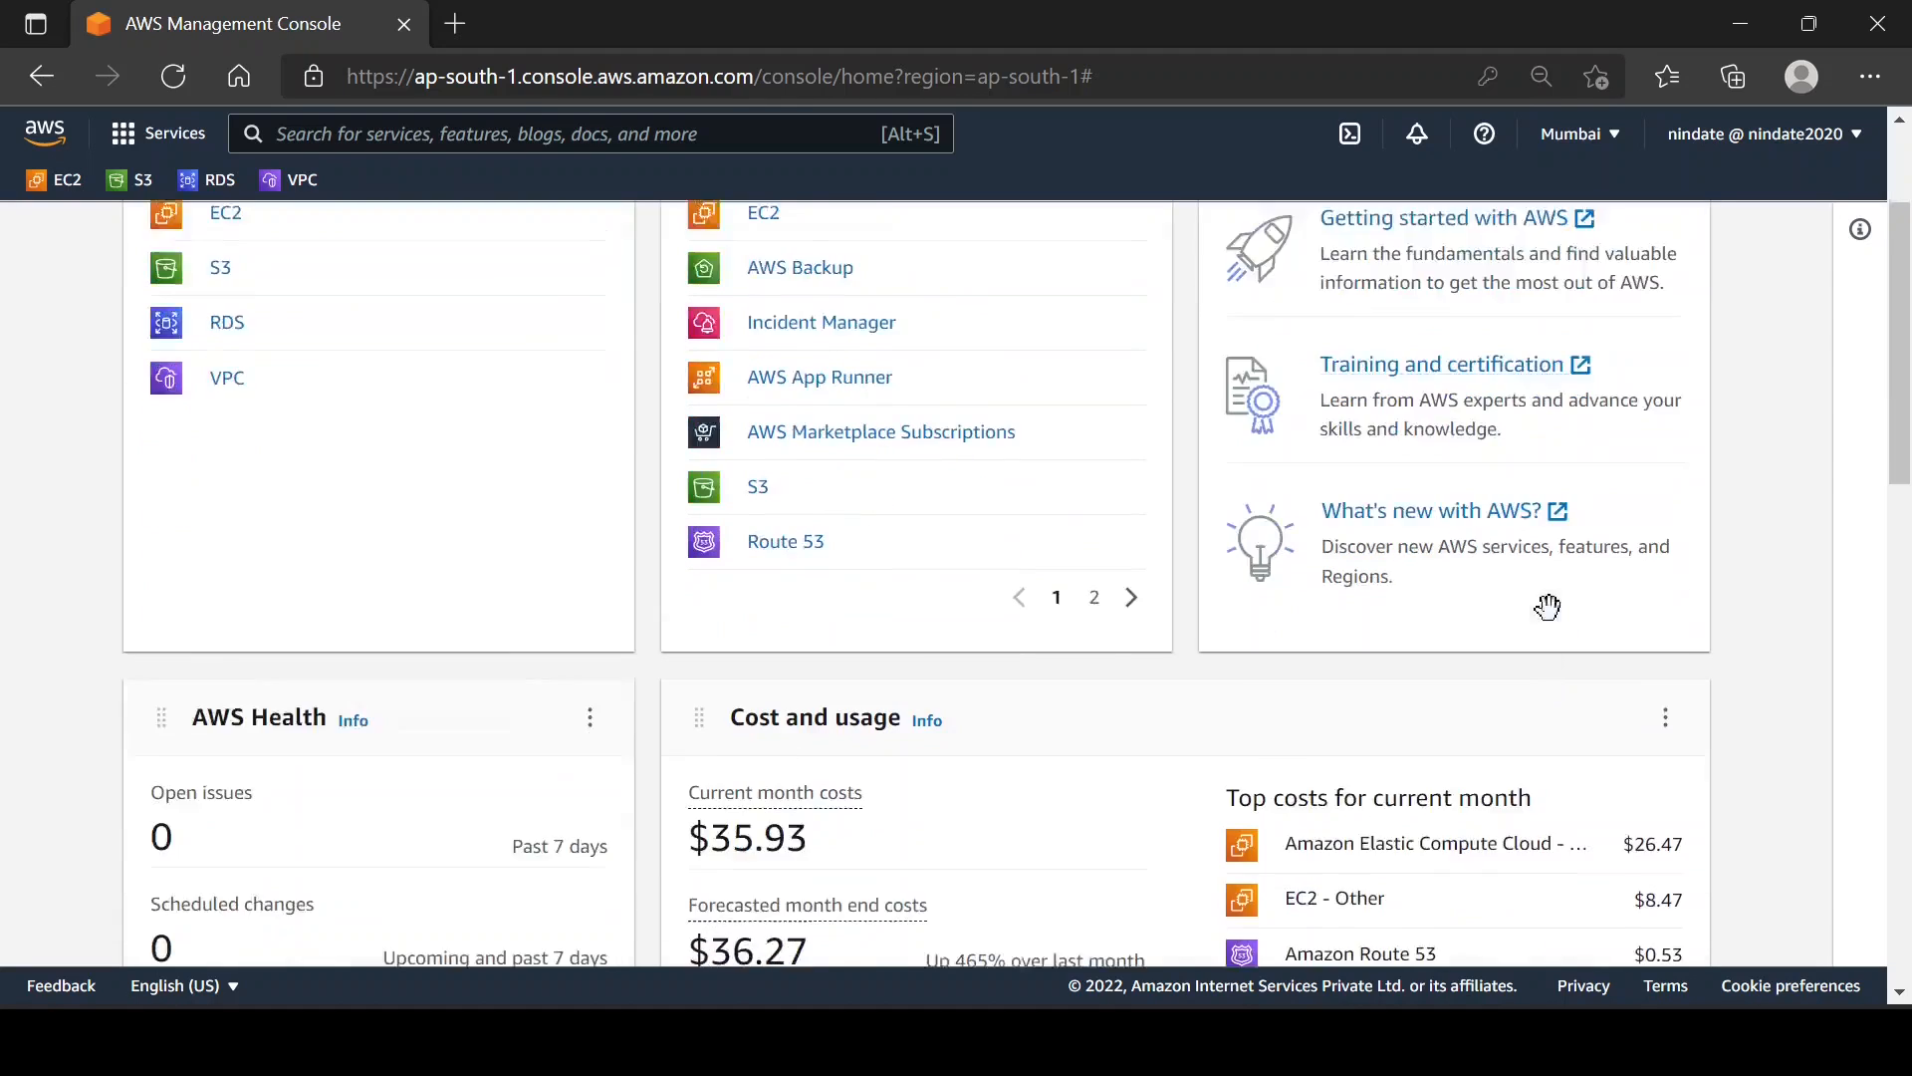
{"action": "scroll", "coordinate": [1554, 624], "scroll_direction": "up", "scroll_amount": 4}
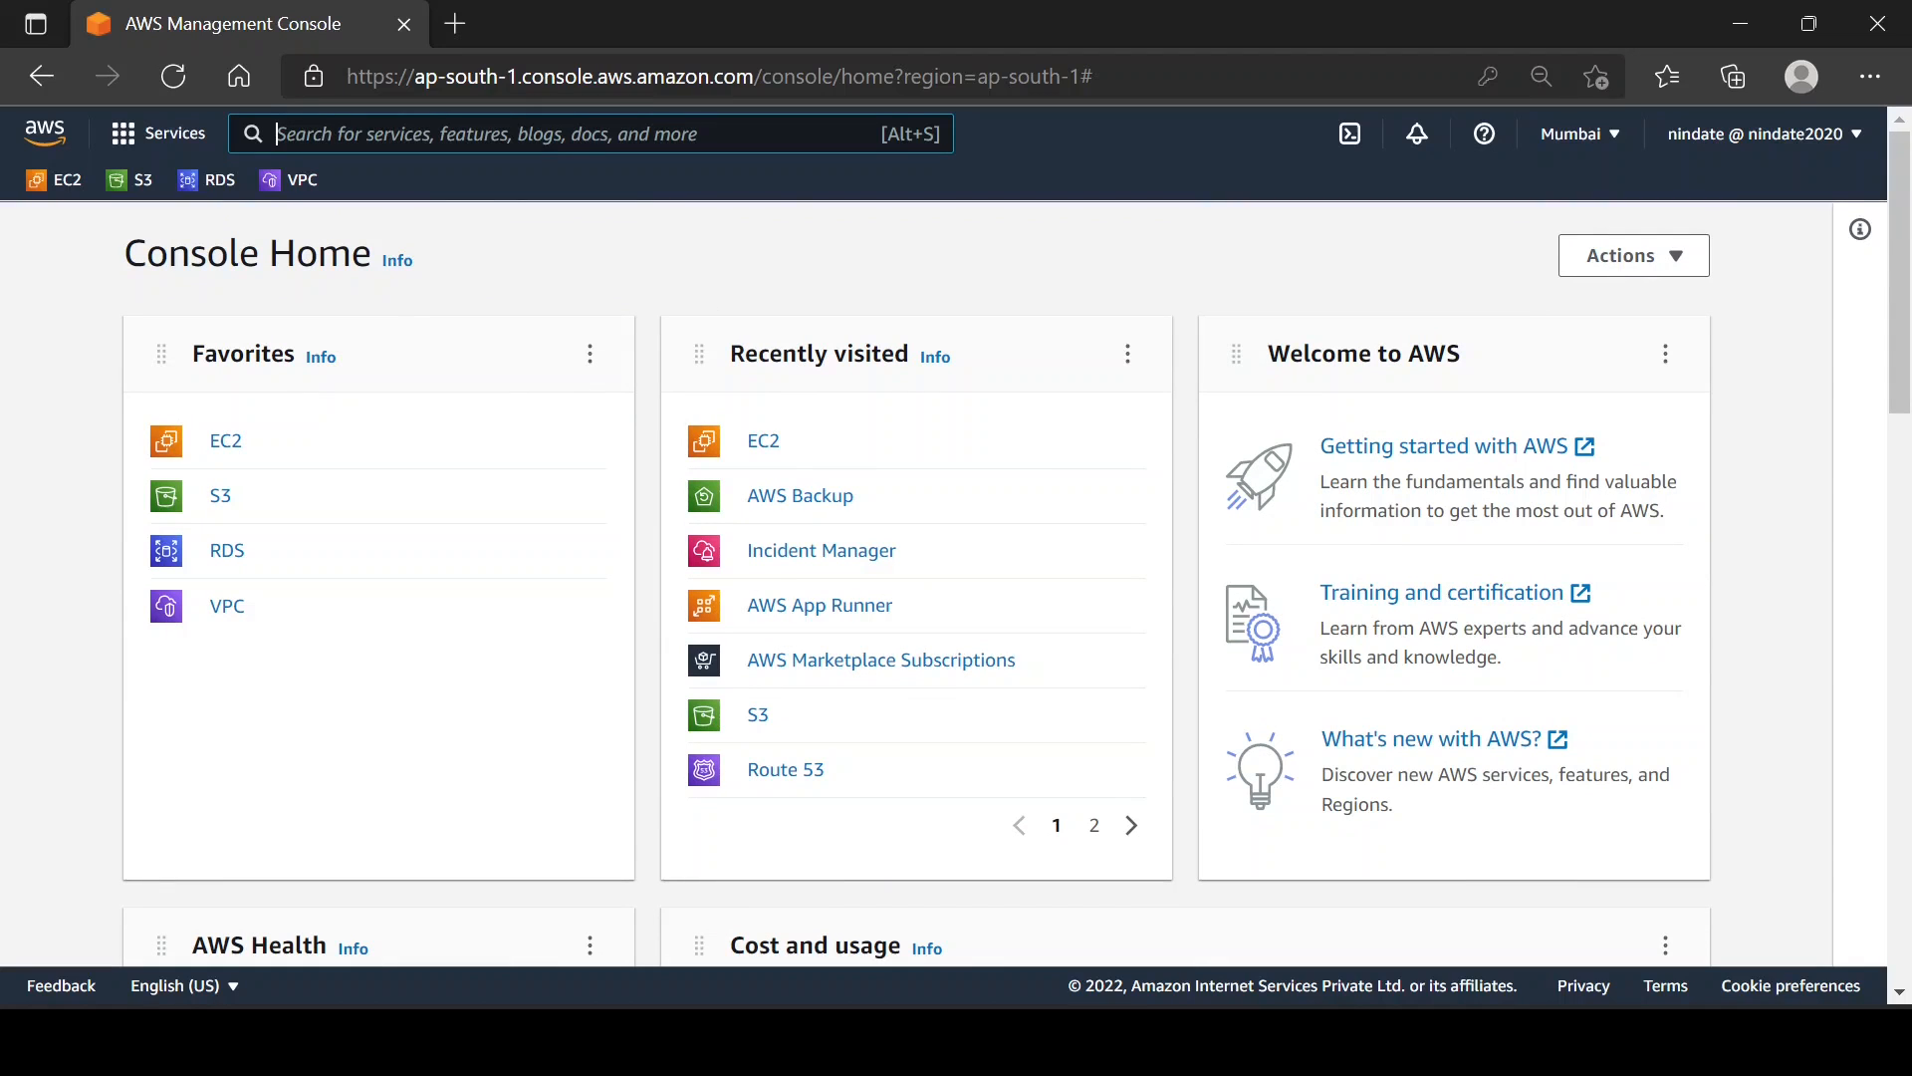
- Search the services for ec2 and open EC2 from the Compute category of all services
{"action": "type", "text": "ec2"}
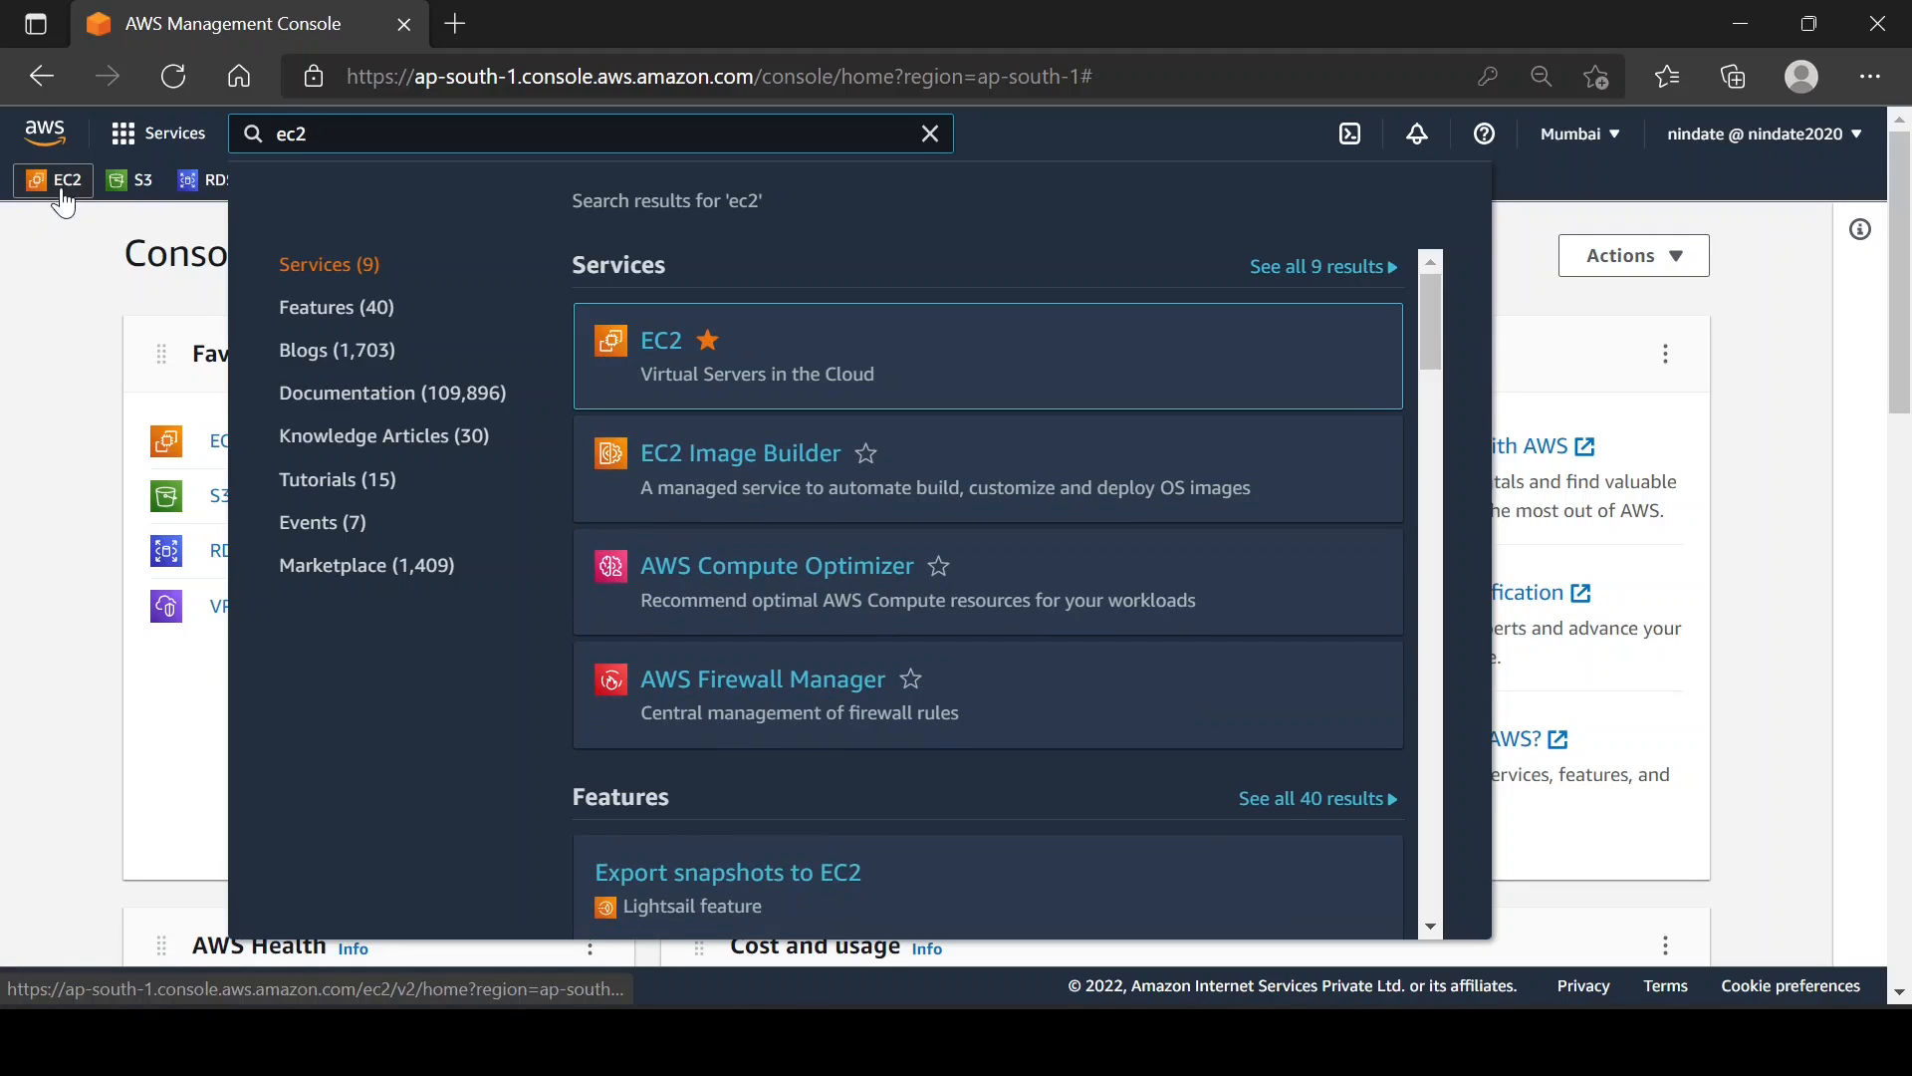
{"action": "left_click", "coordinate": [68, 311]}
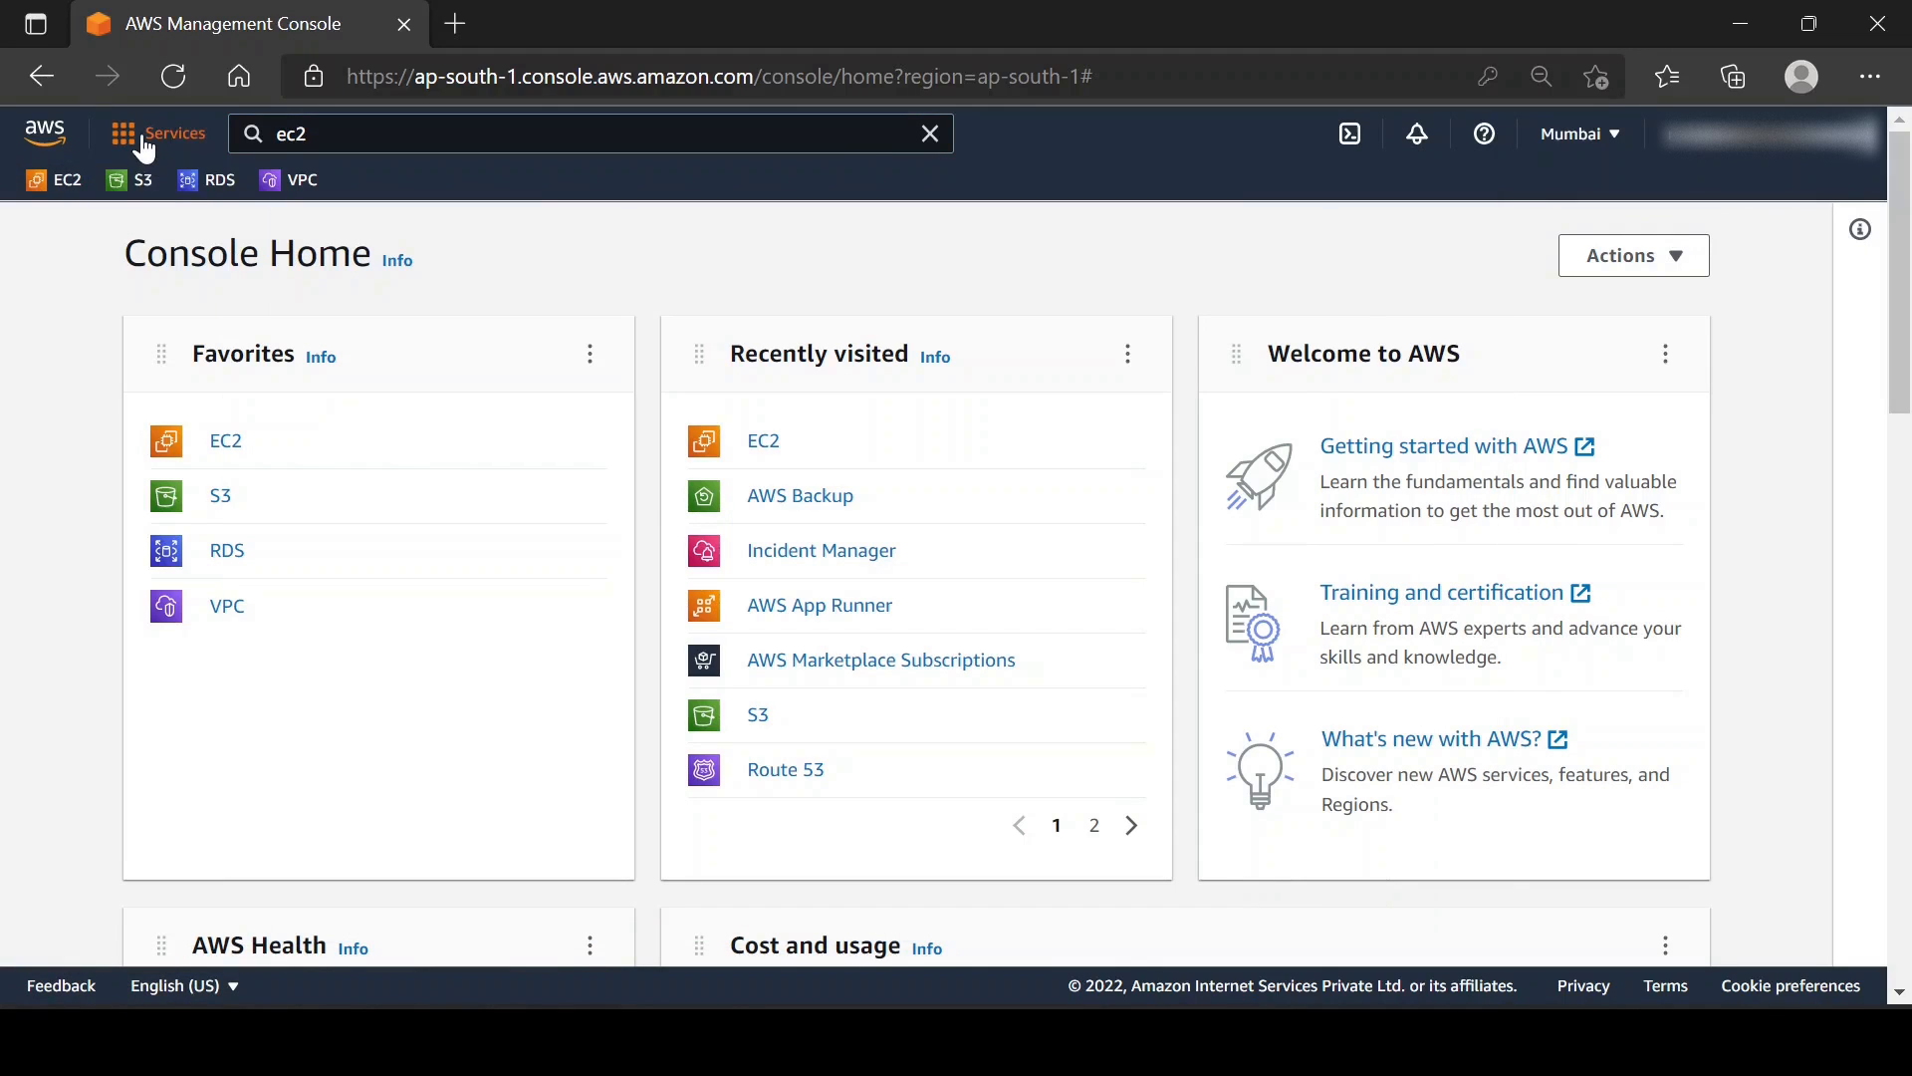
{"action": "left_click", "coordinate": [145, 140]}
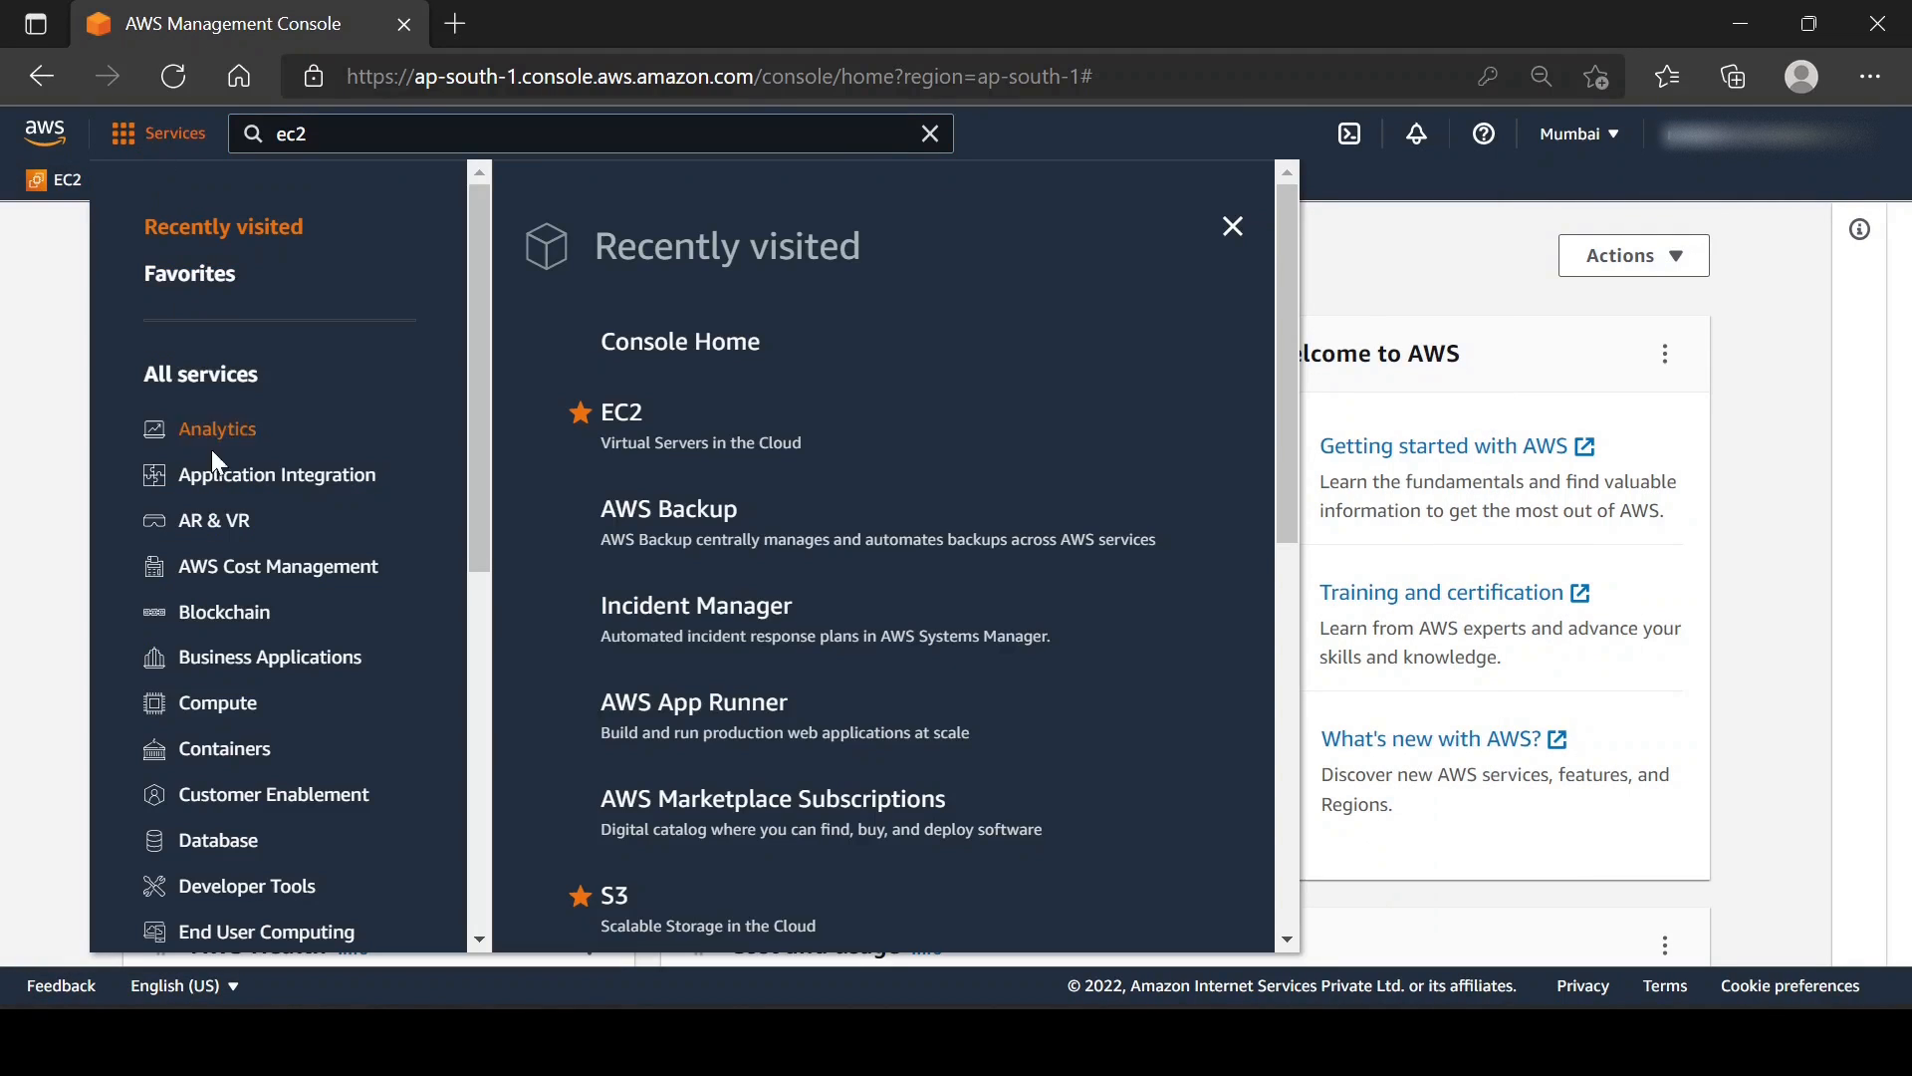
{"action": "scroll", "coordinate": [229, 588], "scroll_direction": "down", "scroll_amount": 2}
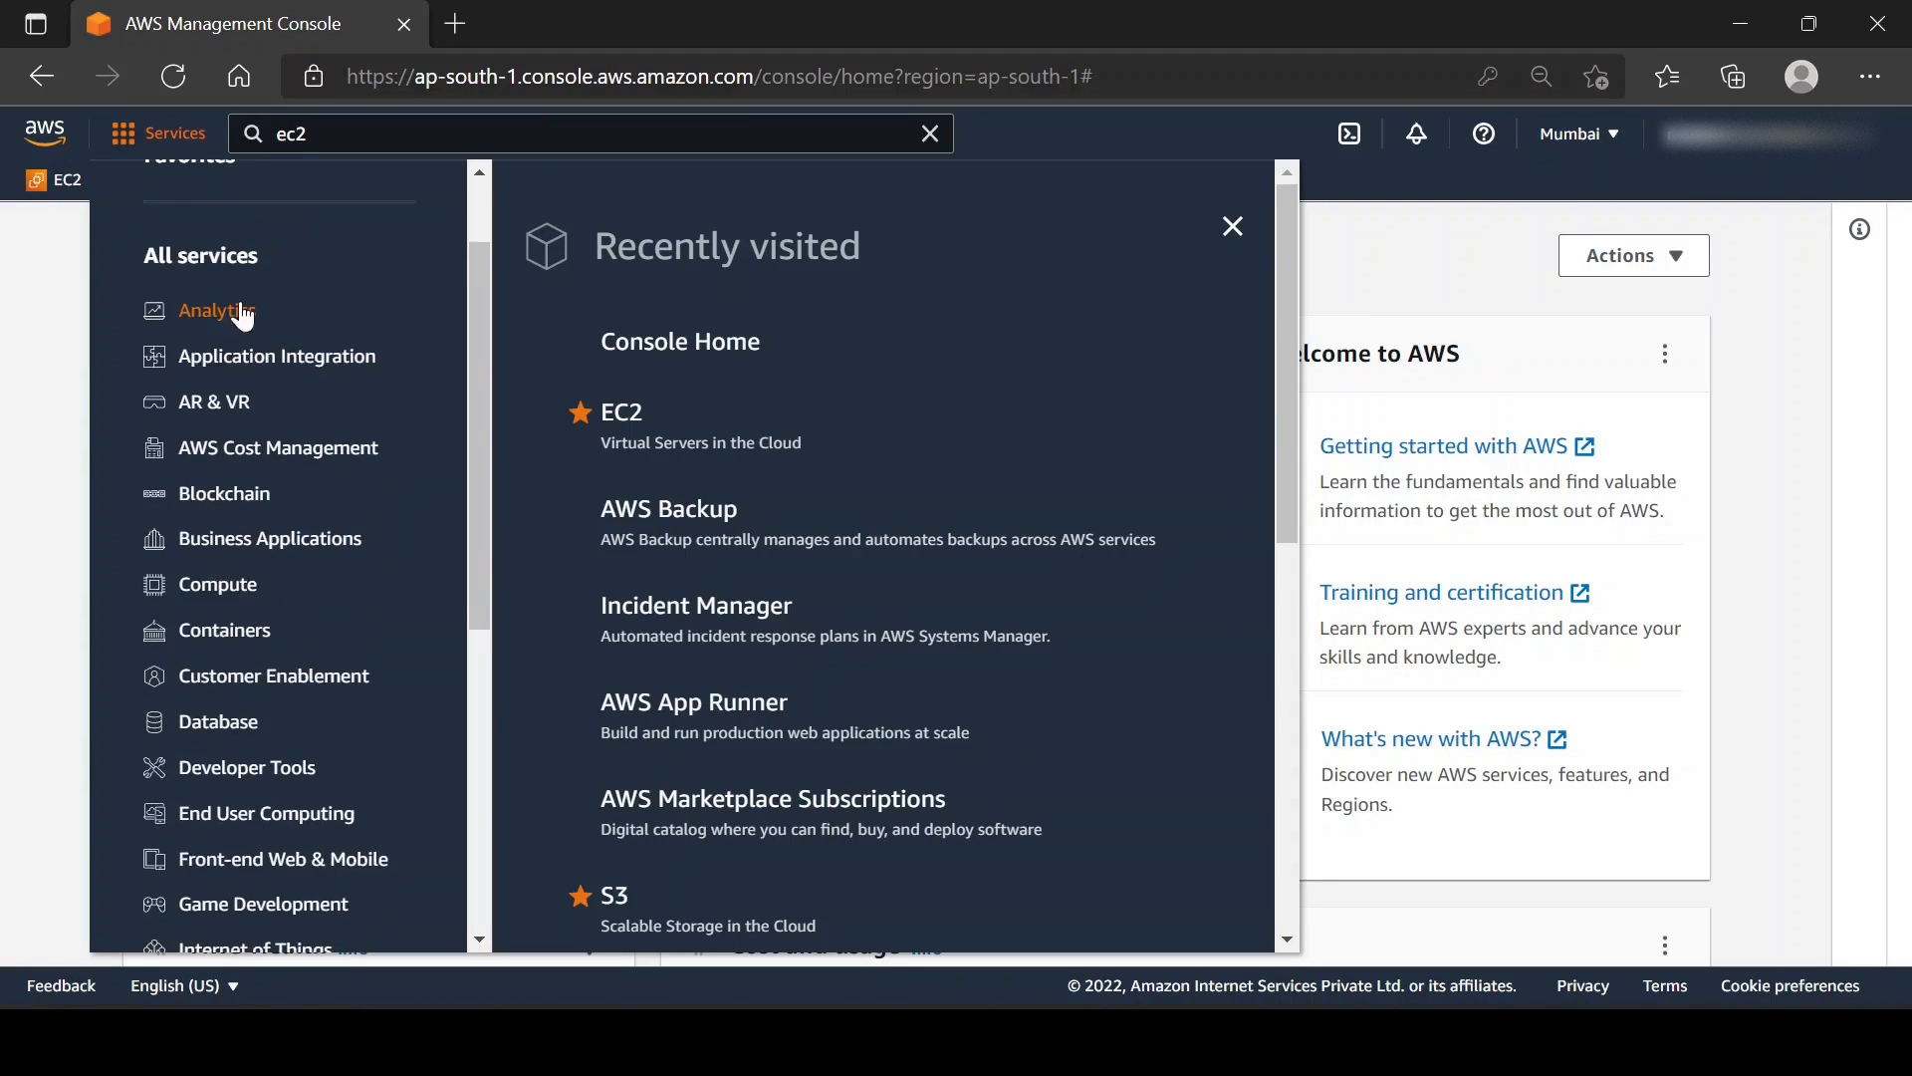
{"action": "left_click", "coordinate": [225, 591]}
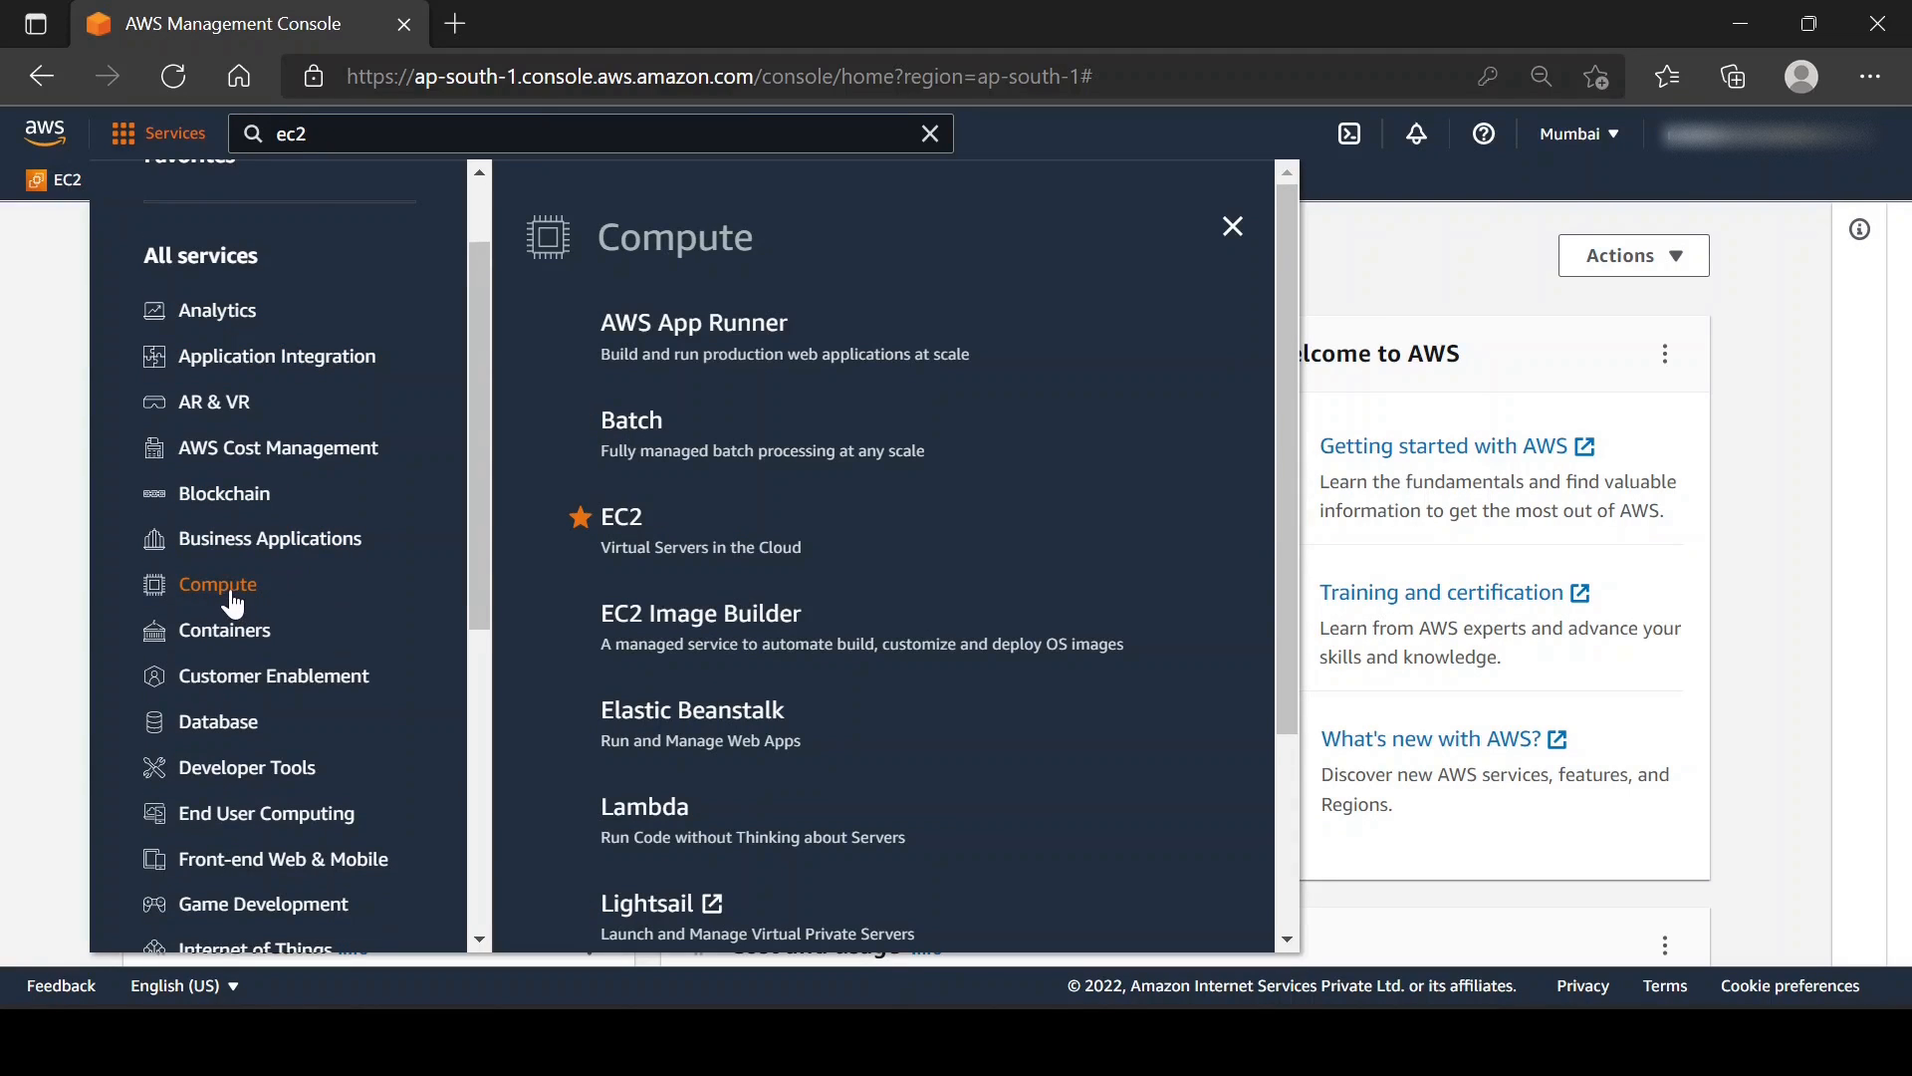
{"action": "left_click", "coordinate": [627, 522]}
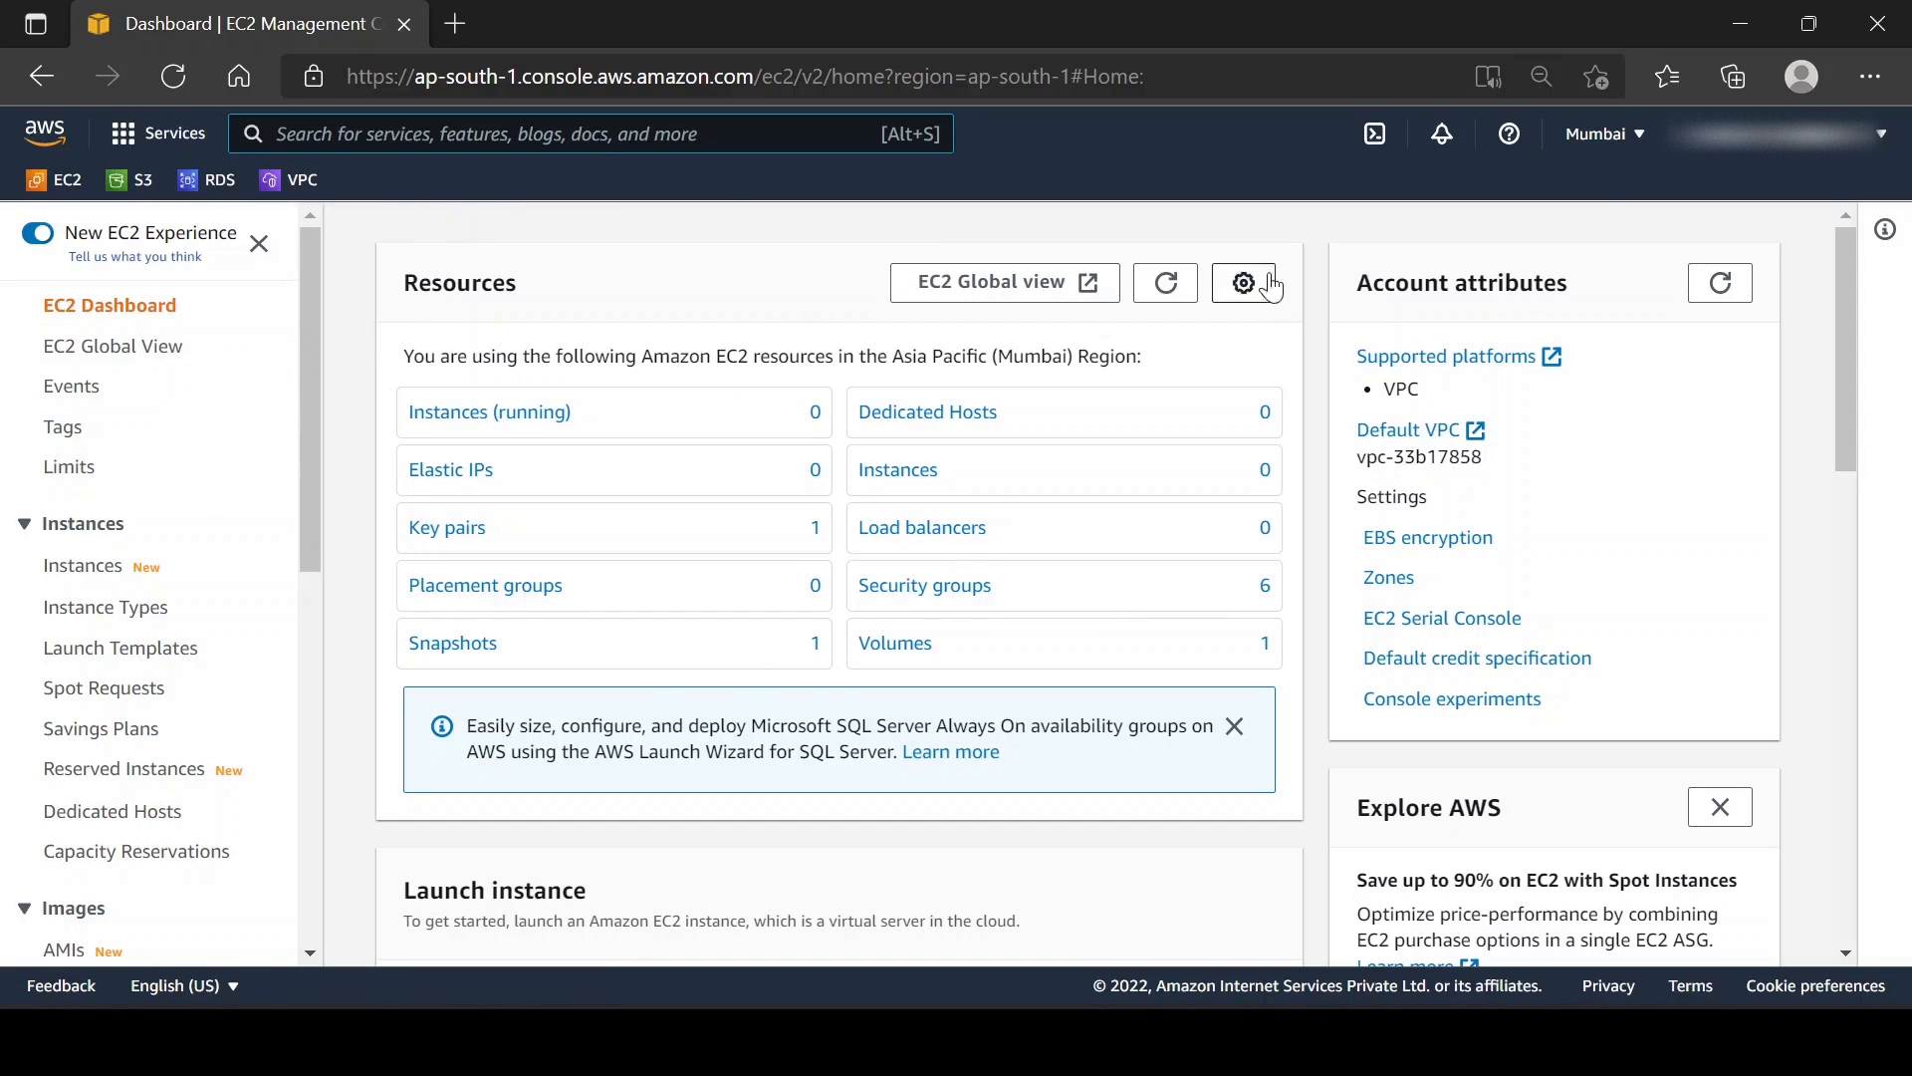
- Keep the Asia Pacific (Mumbai) region and start launching a new instance from the EC2 instances list
{"action": "left_click", "coordinate": [1631, 139]}
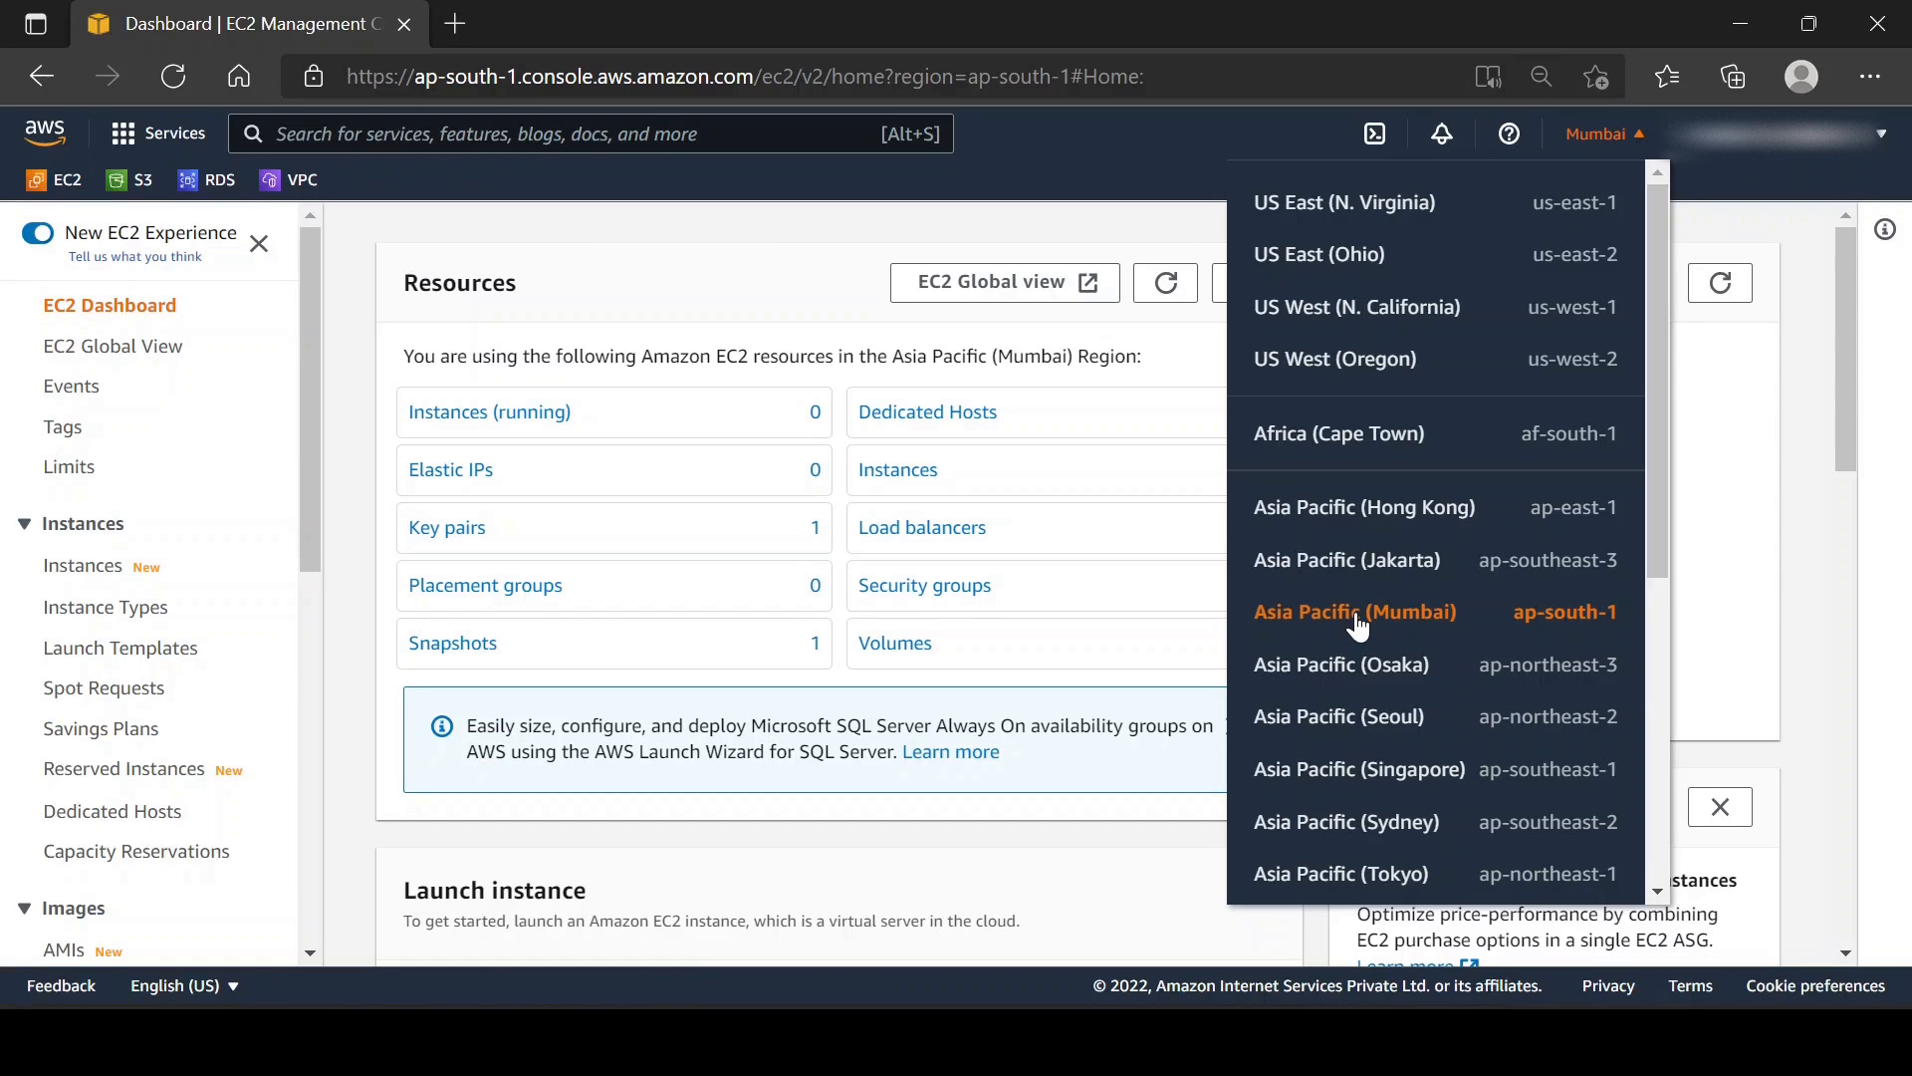
{"action": "left_click", "coordinate": [1108, 204]}
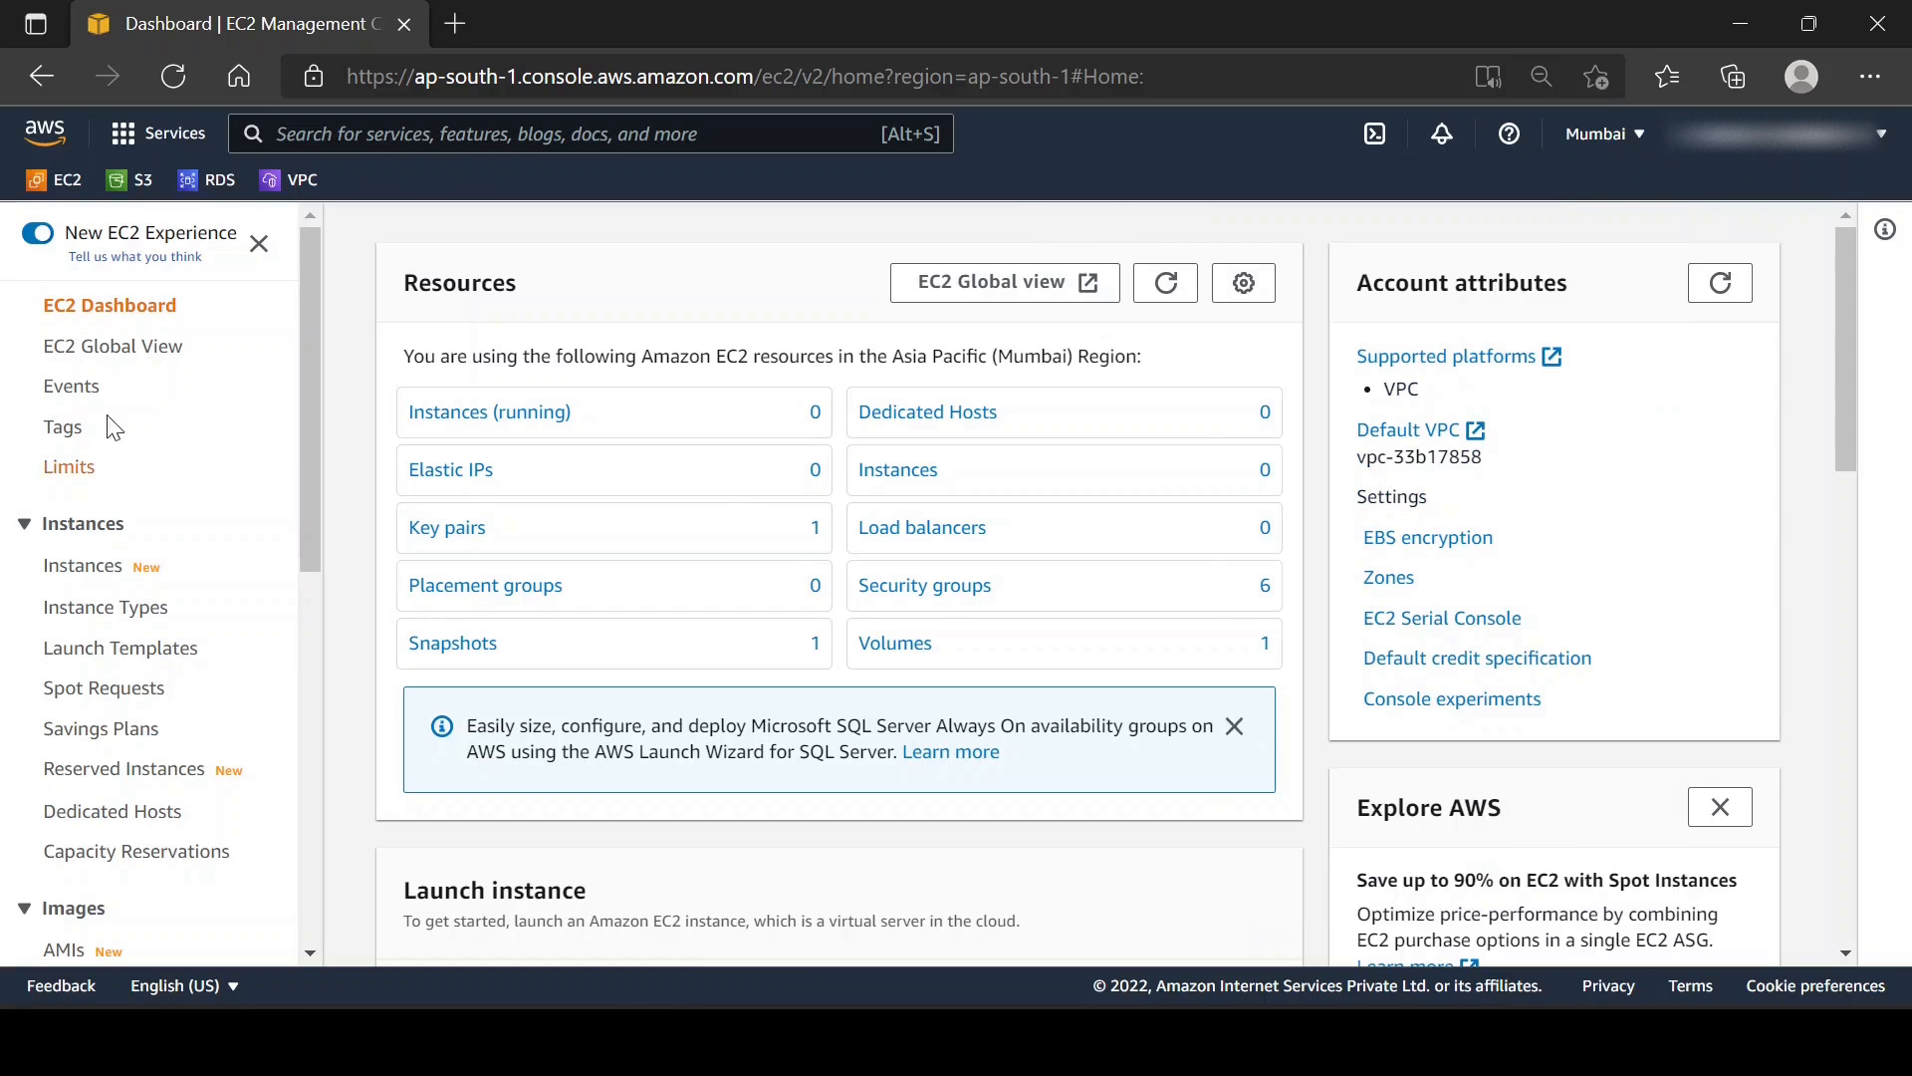
{"action": "left_click", "coordinate": [87, 568]}
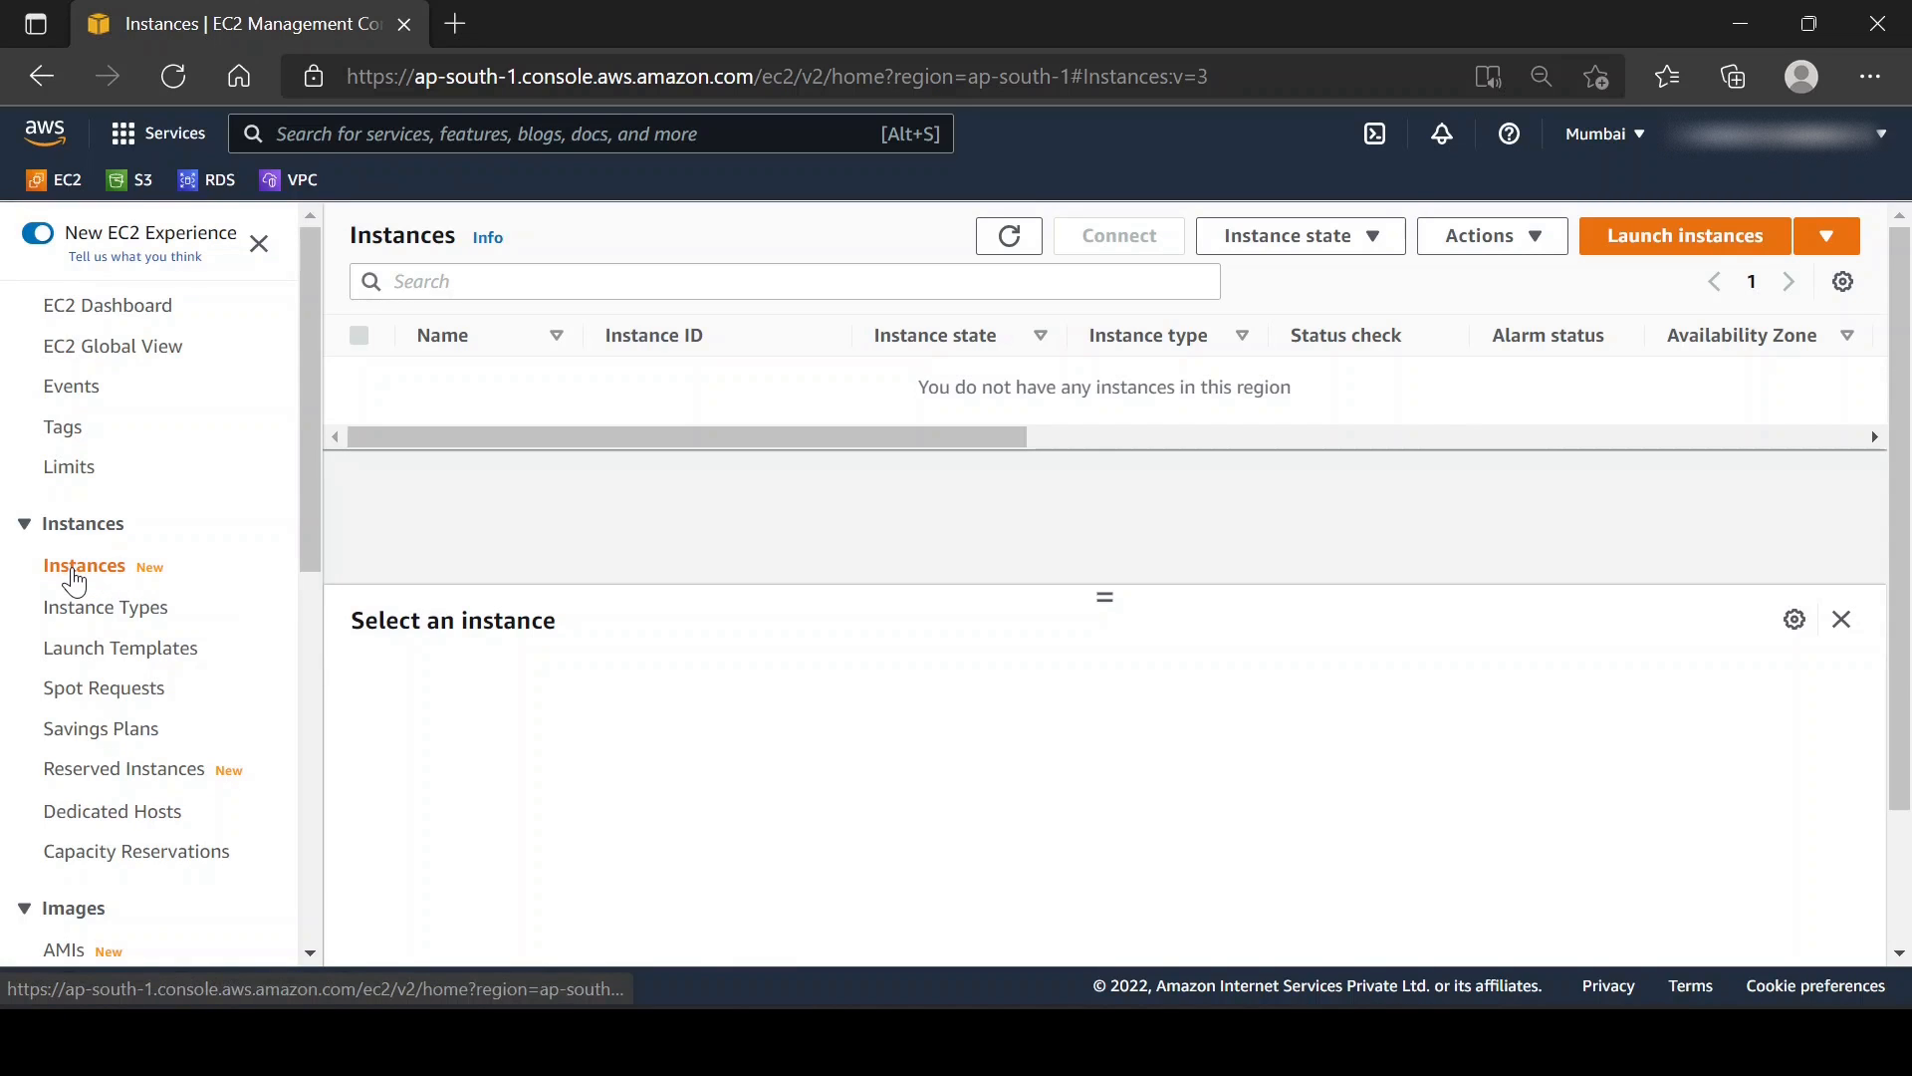
{"action": "left_click", "coordinate": [1678, 253]}
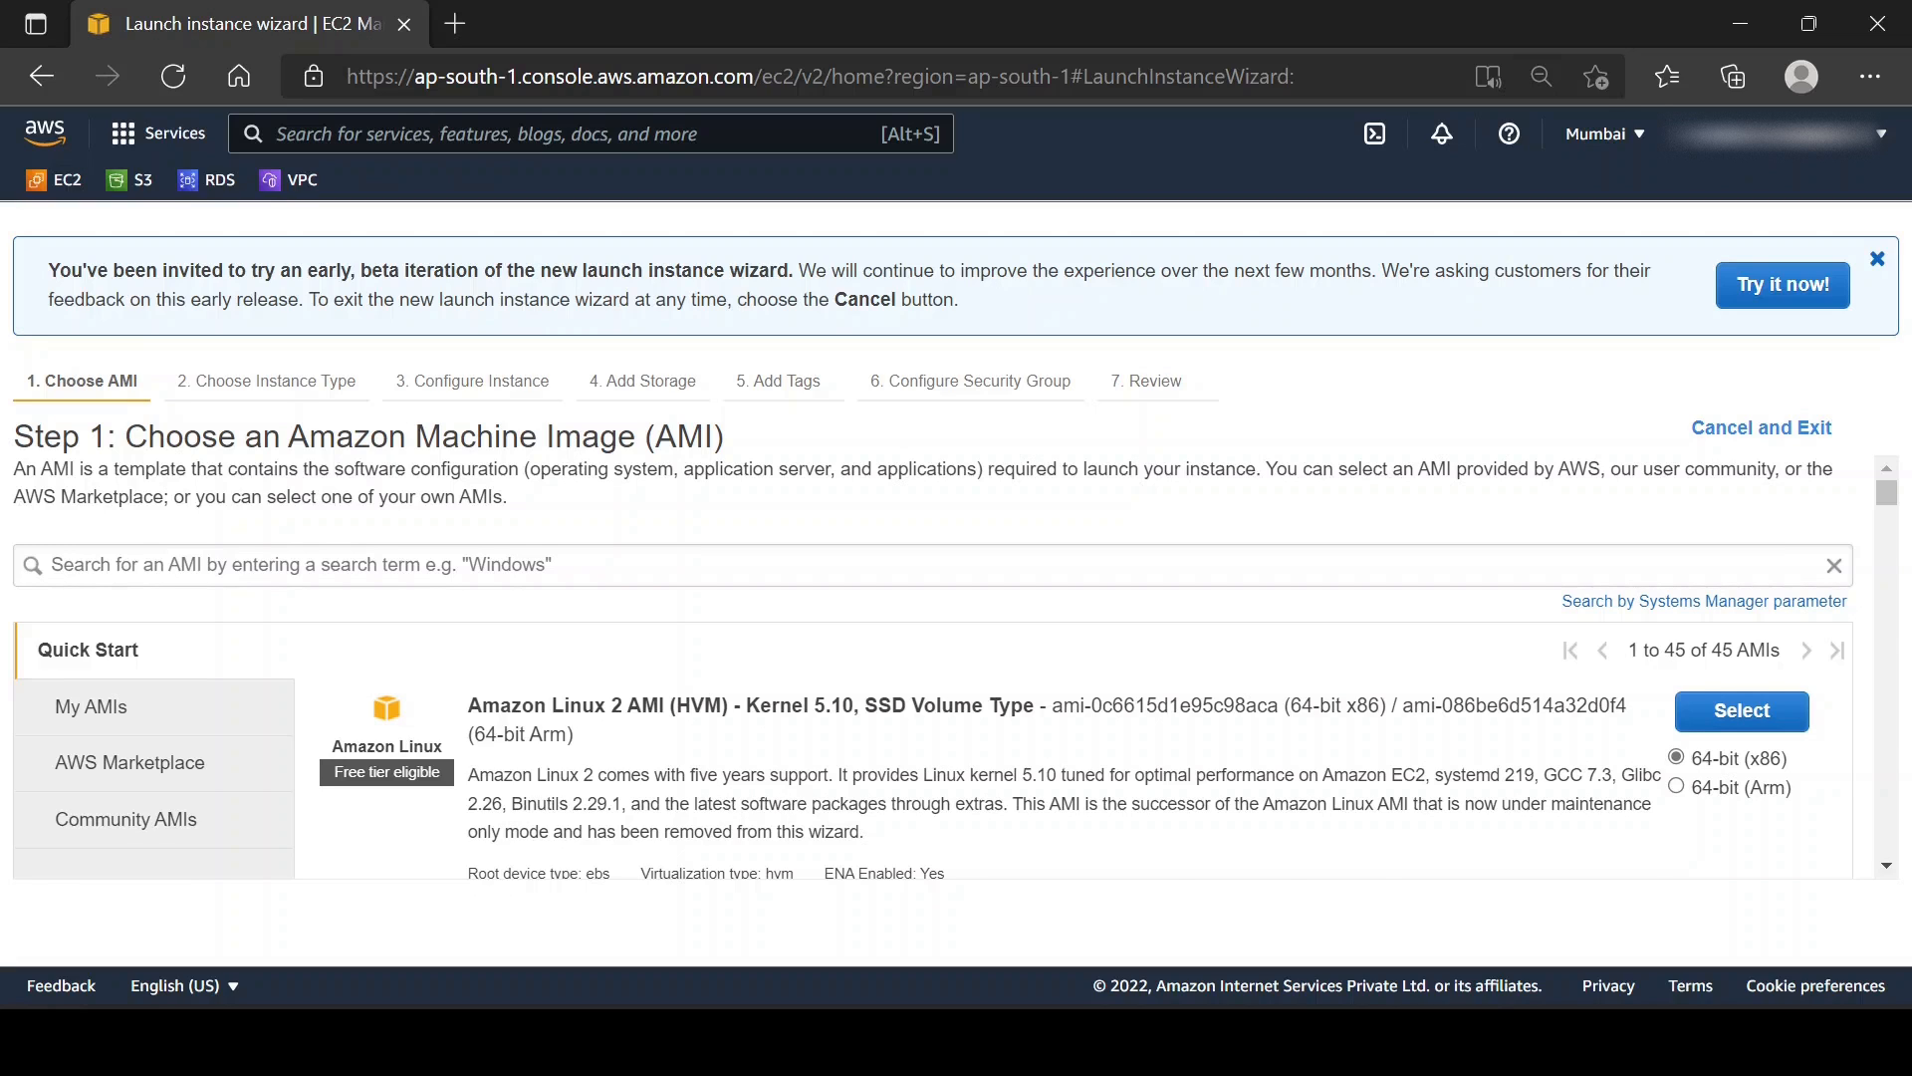
- Examine the Quick Start AMI list for the available Linux, macOS and Windows images and their free tier eligibility
{"action": "scroll", "coordinate": [769, 802], "scroll_direction": "down", "scroll_amount": 1}
{"action": "scroll", "coordinate": [859, 846], "scroll_direction": "down", "scroll_amount": 2}
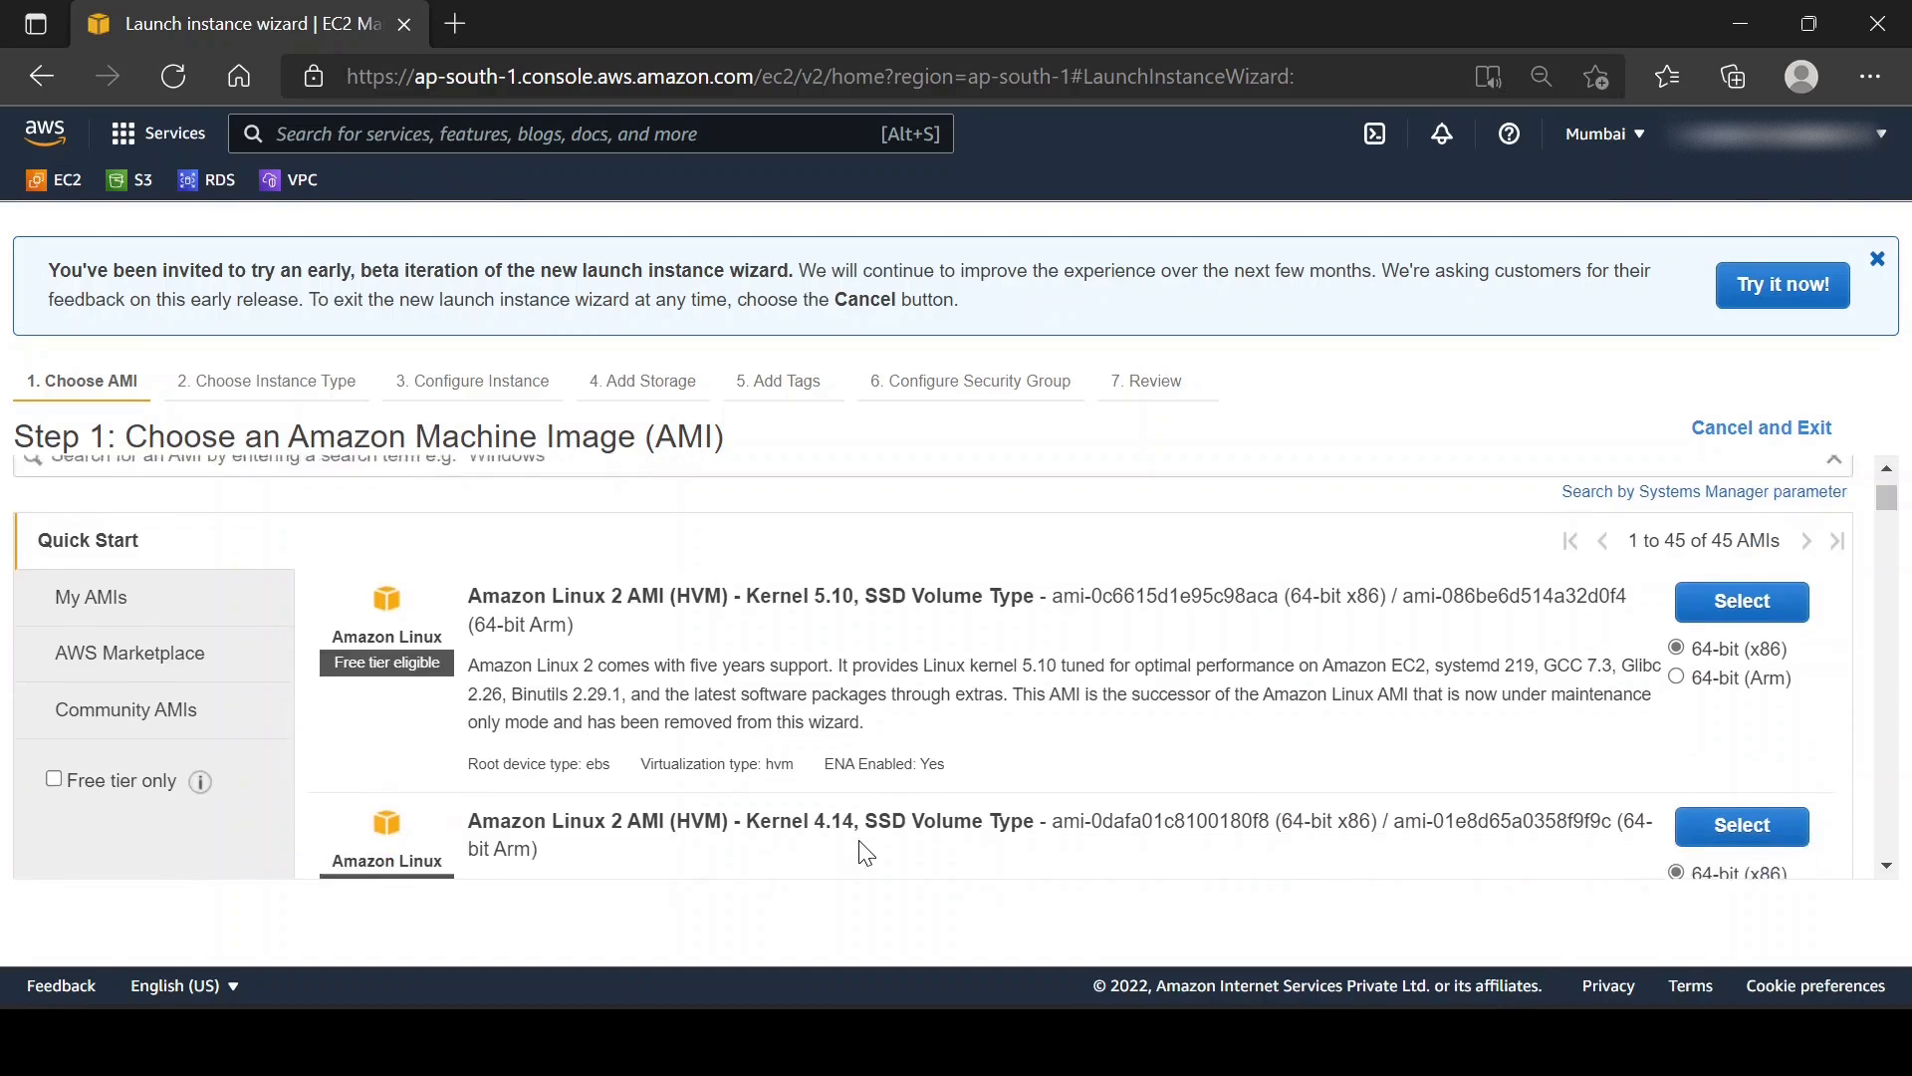
{"action": "scroll", "coordinate": [853, 790], "scroll_direction": "down", "scroll_amount": 7}
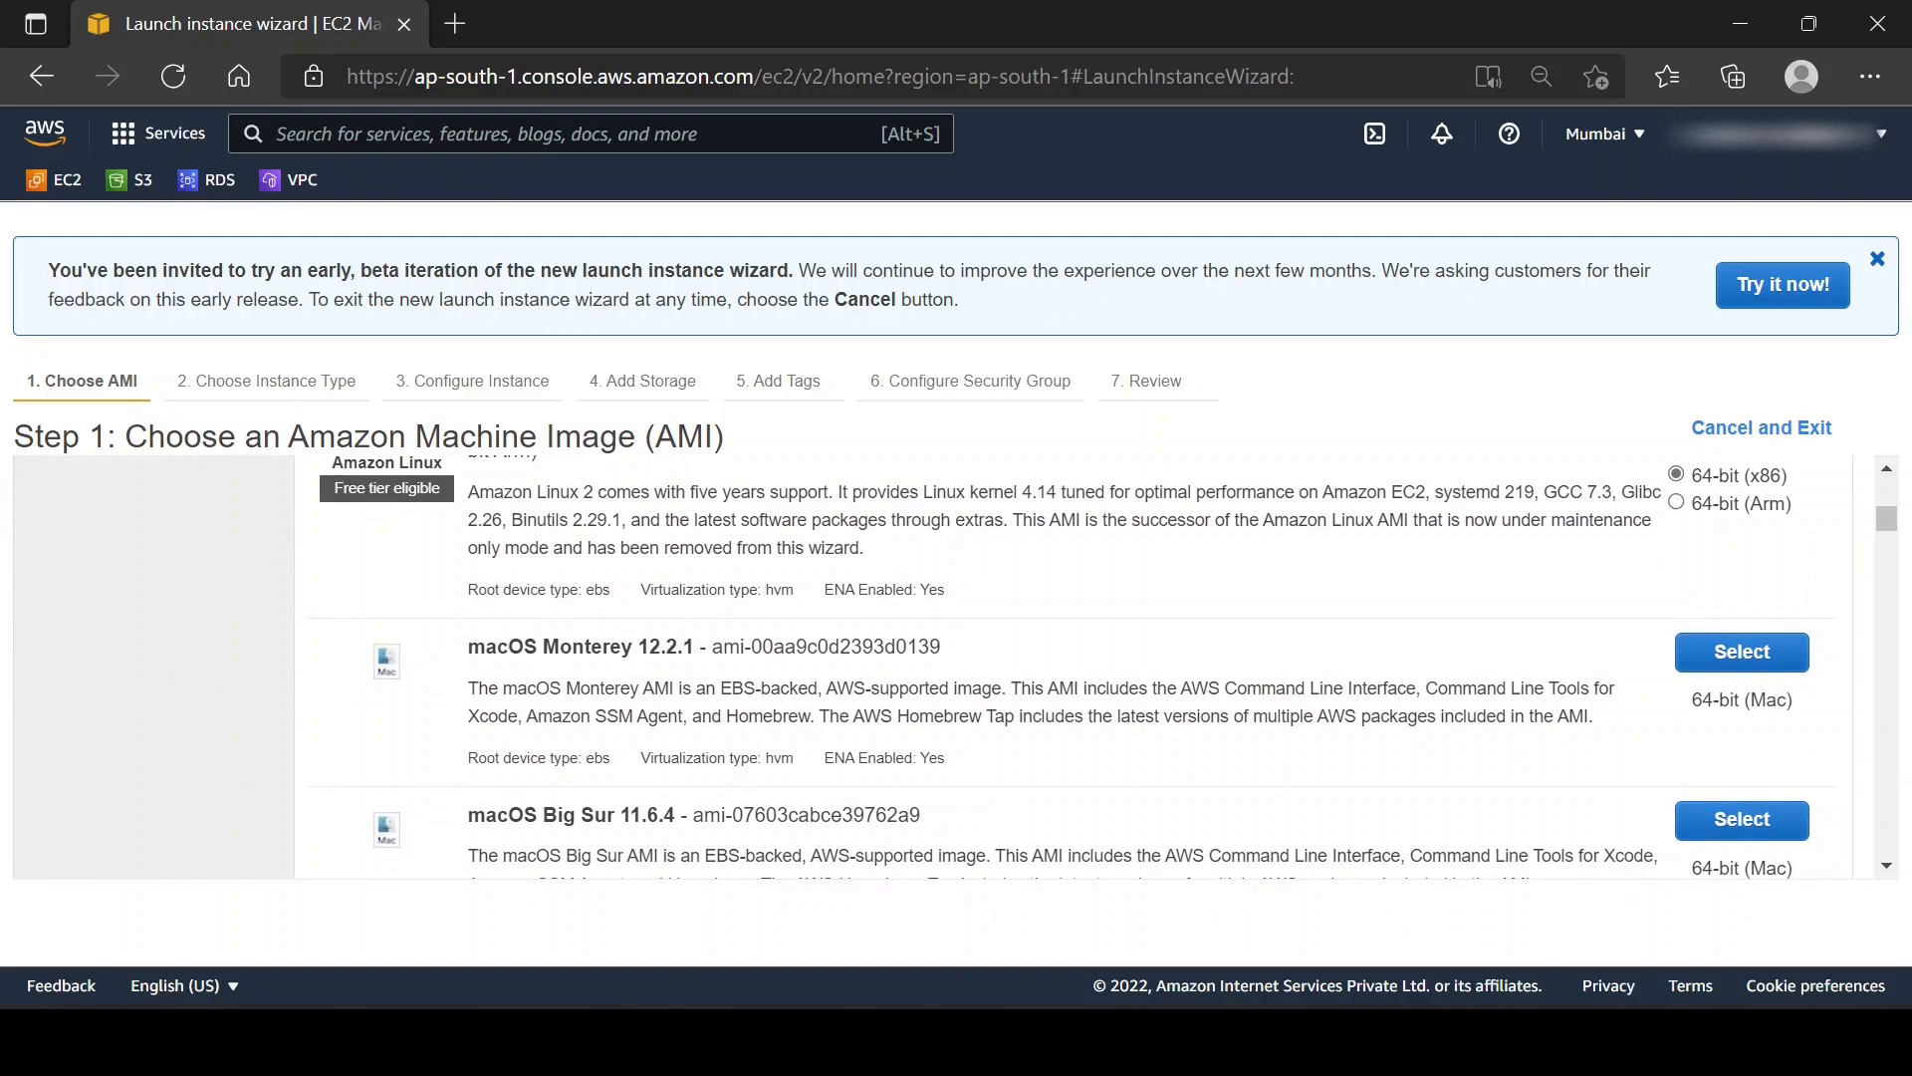
{"action": "scroll", "coordinate": [848, 715], "scroll_direction": "up", "scroll_amount": 10}
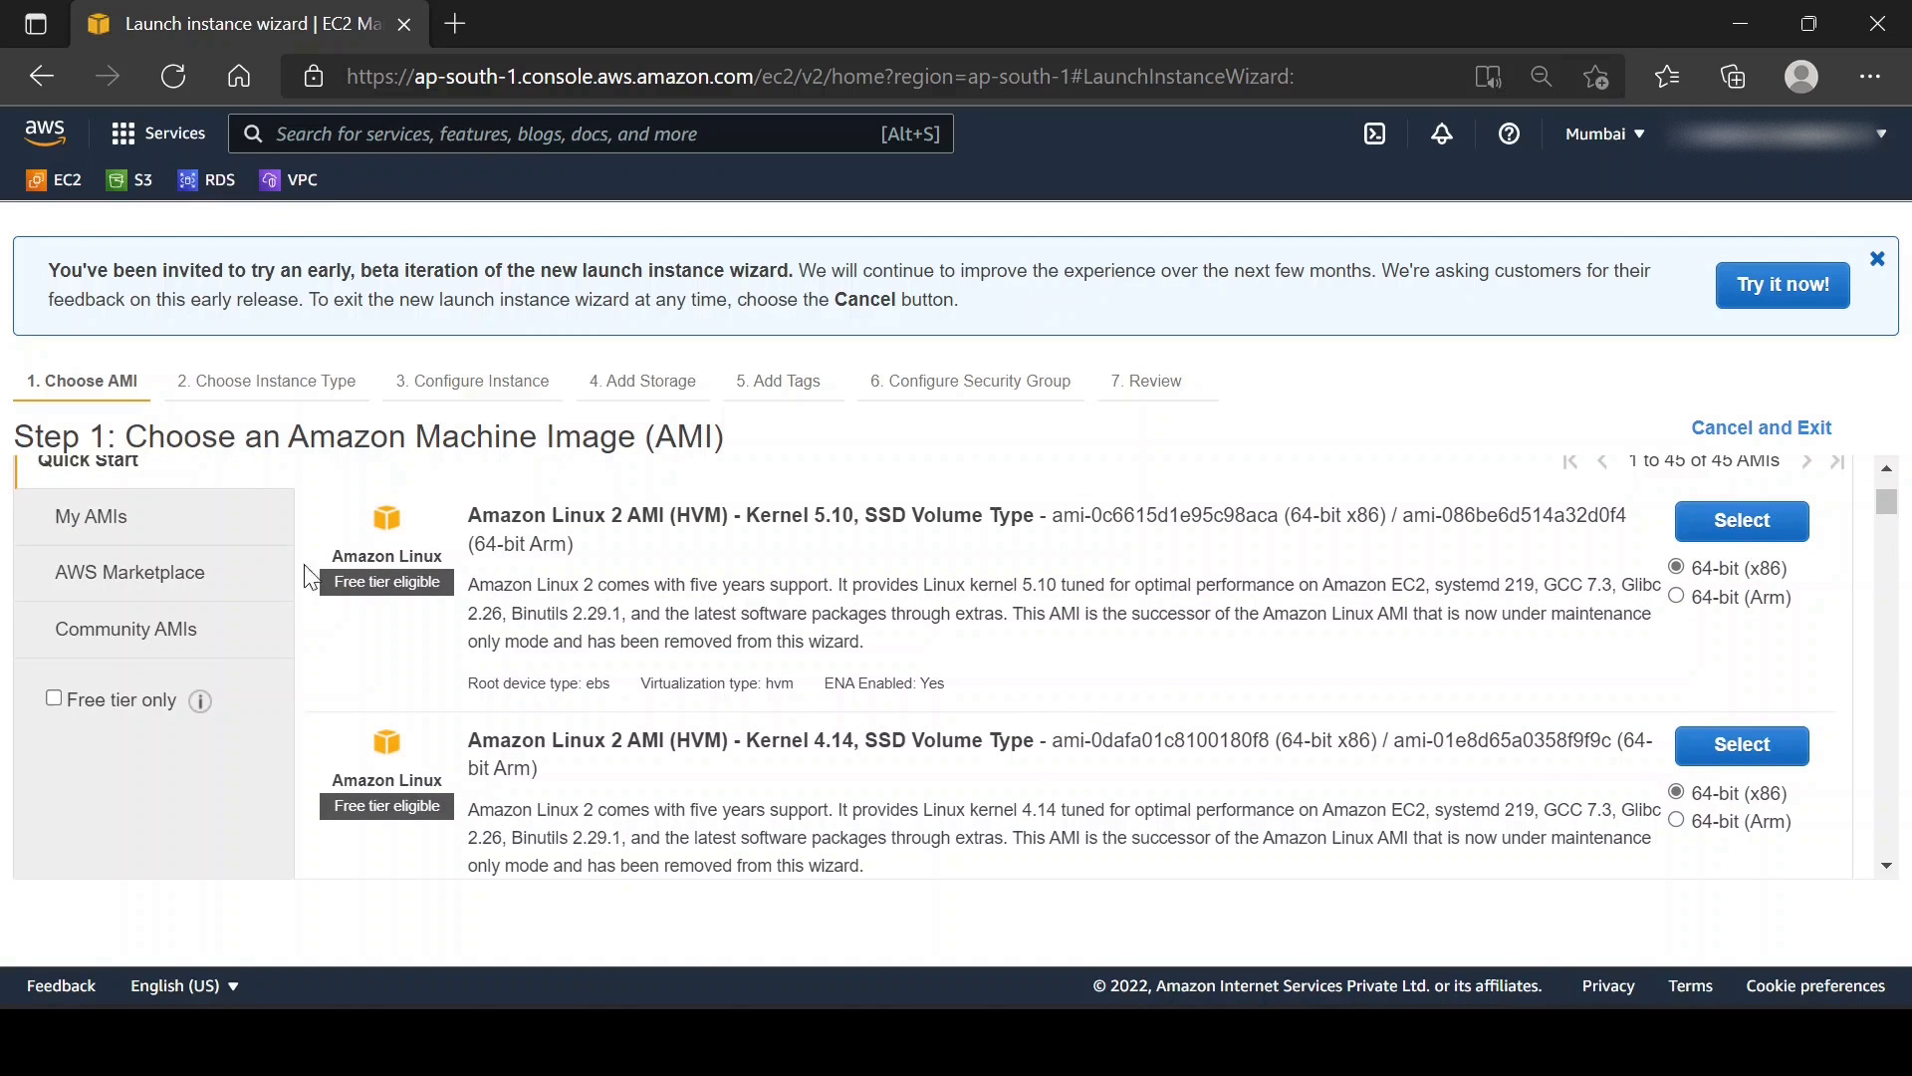
{"action": "left_click_drag", "start_coordinate": [334, 582], "coordinate": [413, 582]}
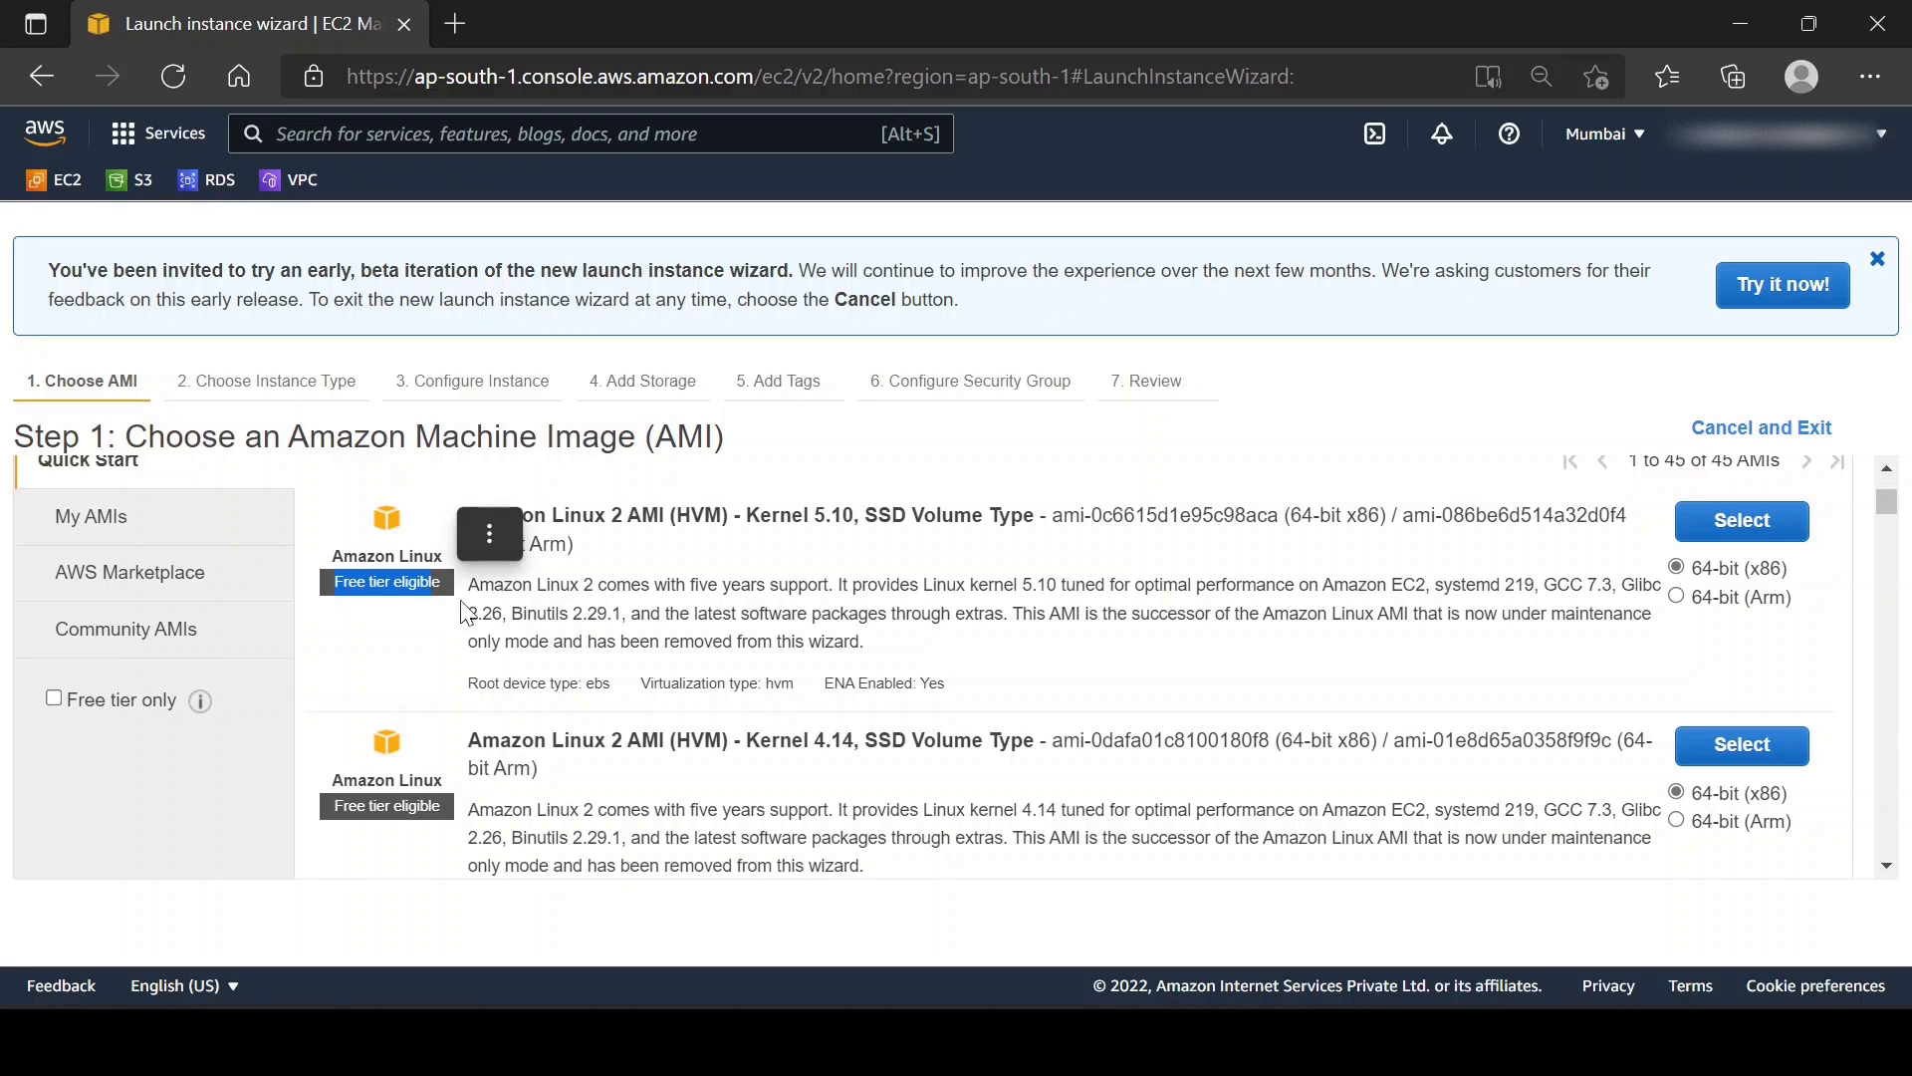
{"action": "left_click", "coordinate": [641, 615]}
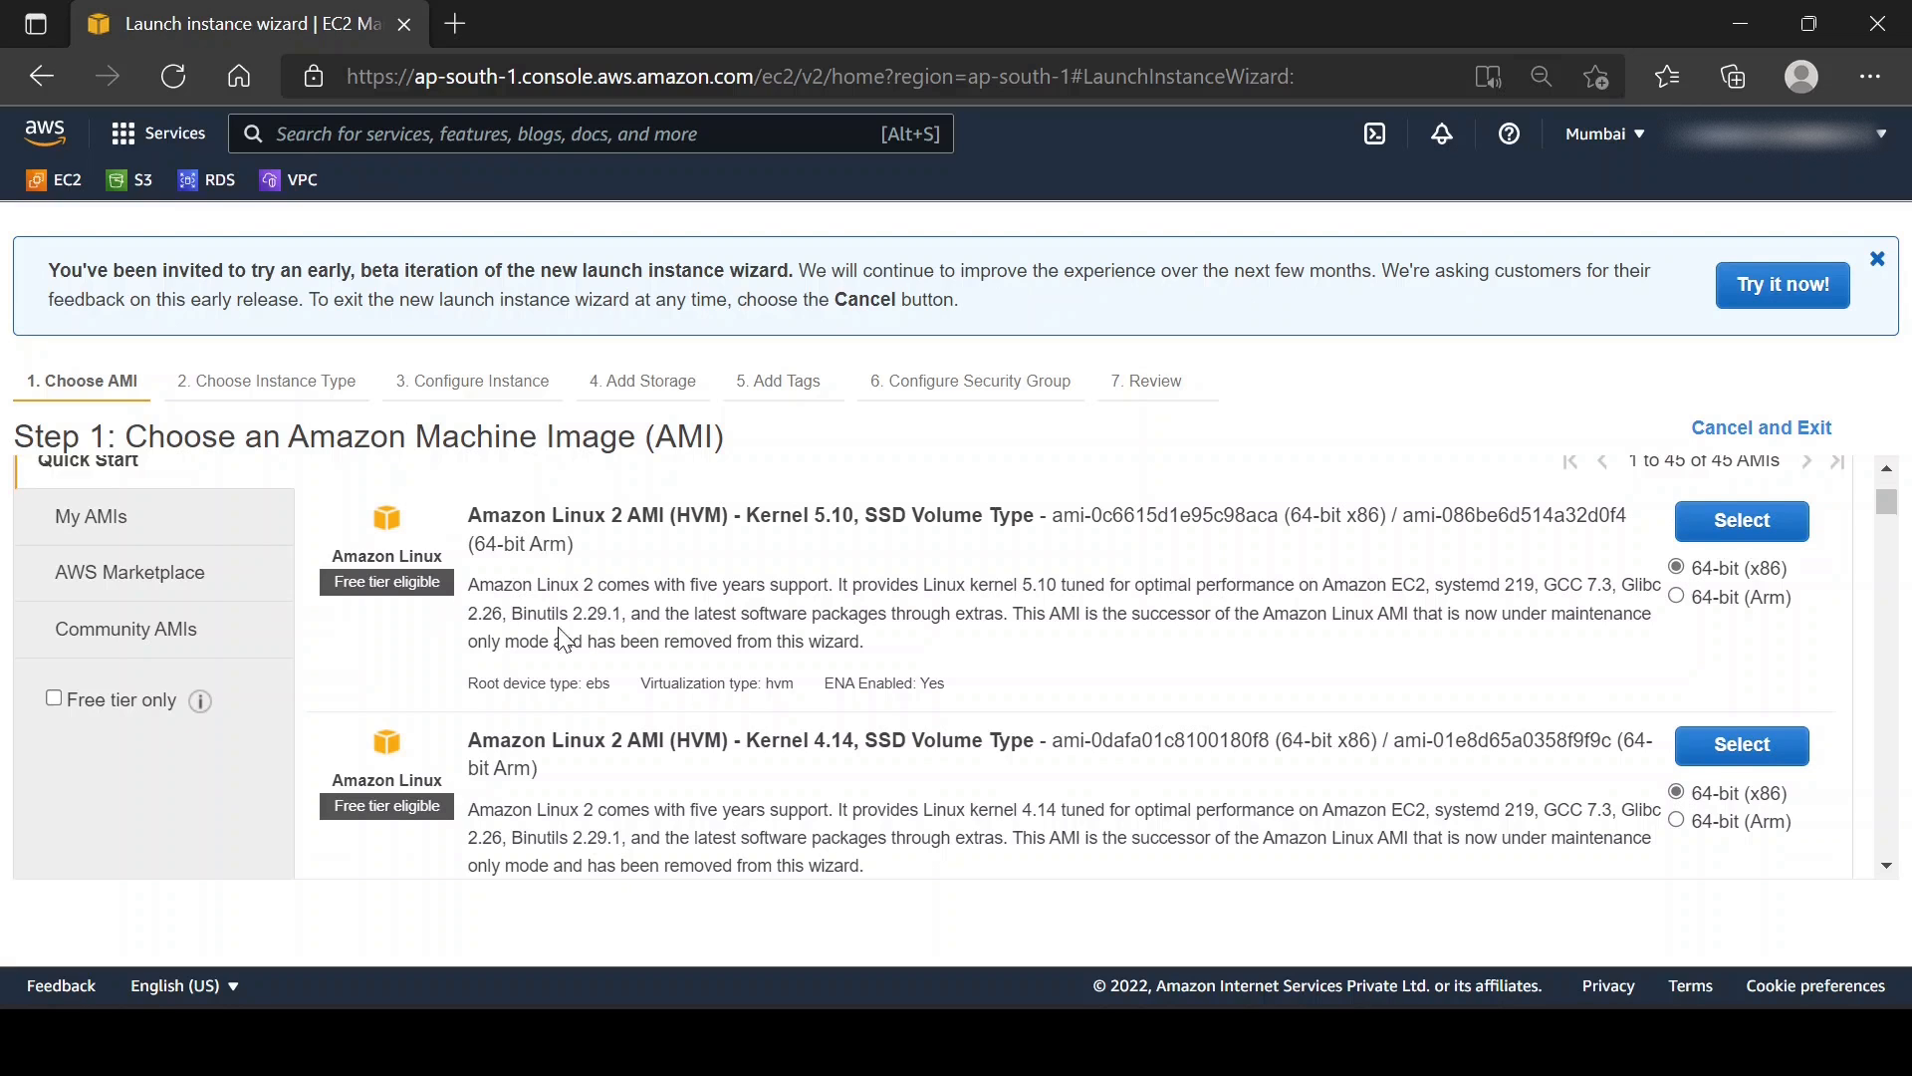
{"action": "scroll", "coordinate": [566, 637], "scroll_direction": "down", "scroll_amount": 2}
{"action": "scroll", "coordinate": [525, 724], "scroll_direction": "down", "scroll_amount": 10}
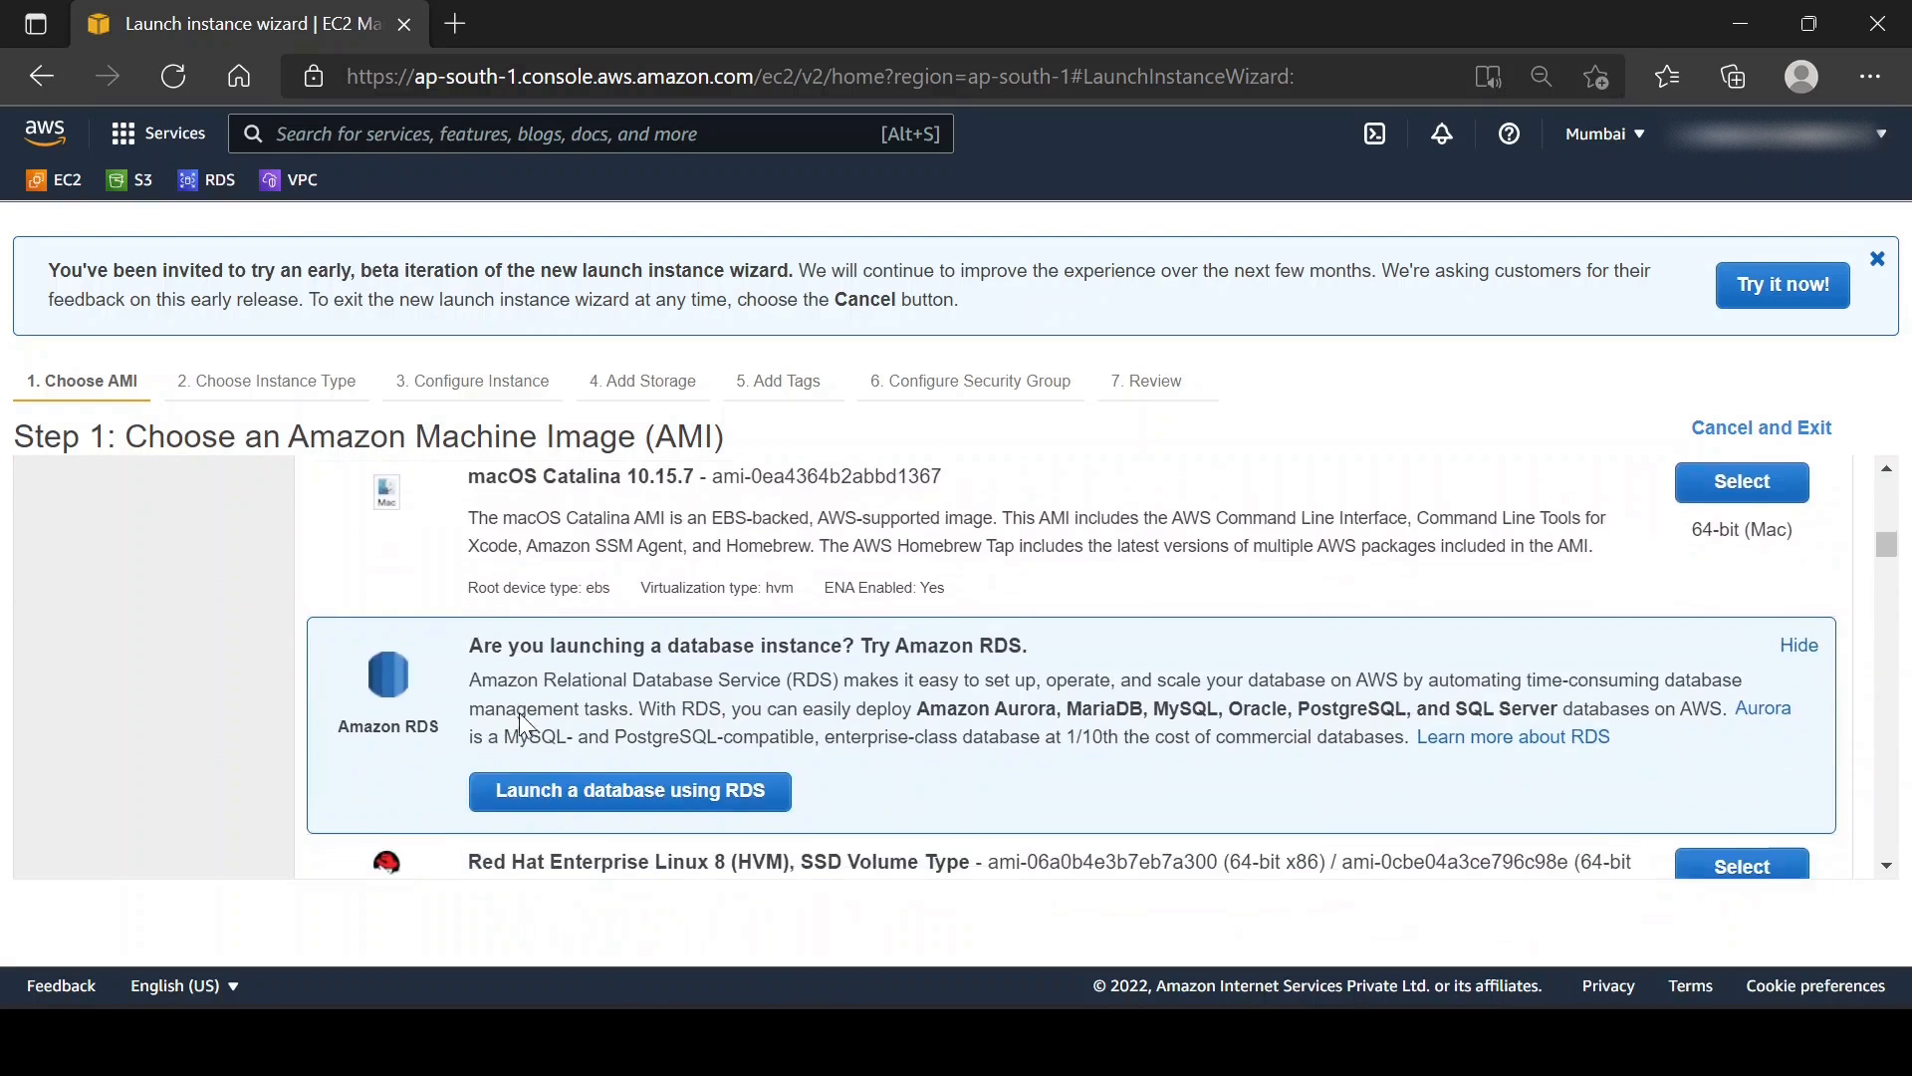
{"action": "scroll", "coordinate": [650, 742], "scroll_direction": "down", "scroll_amount": 1}
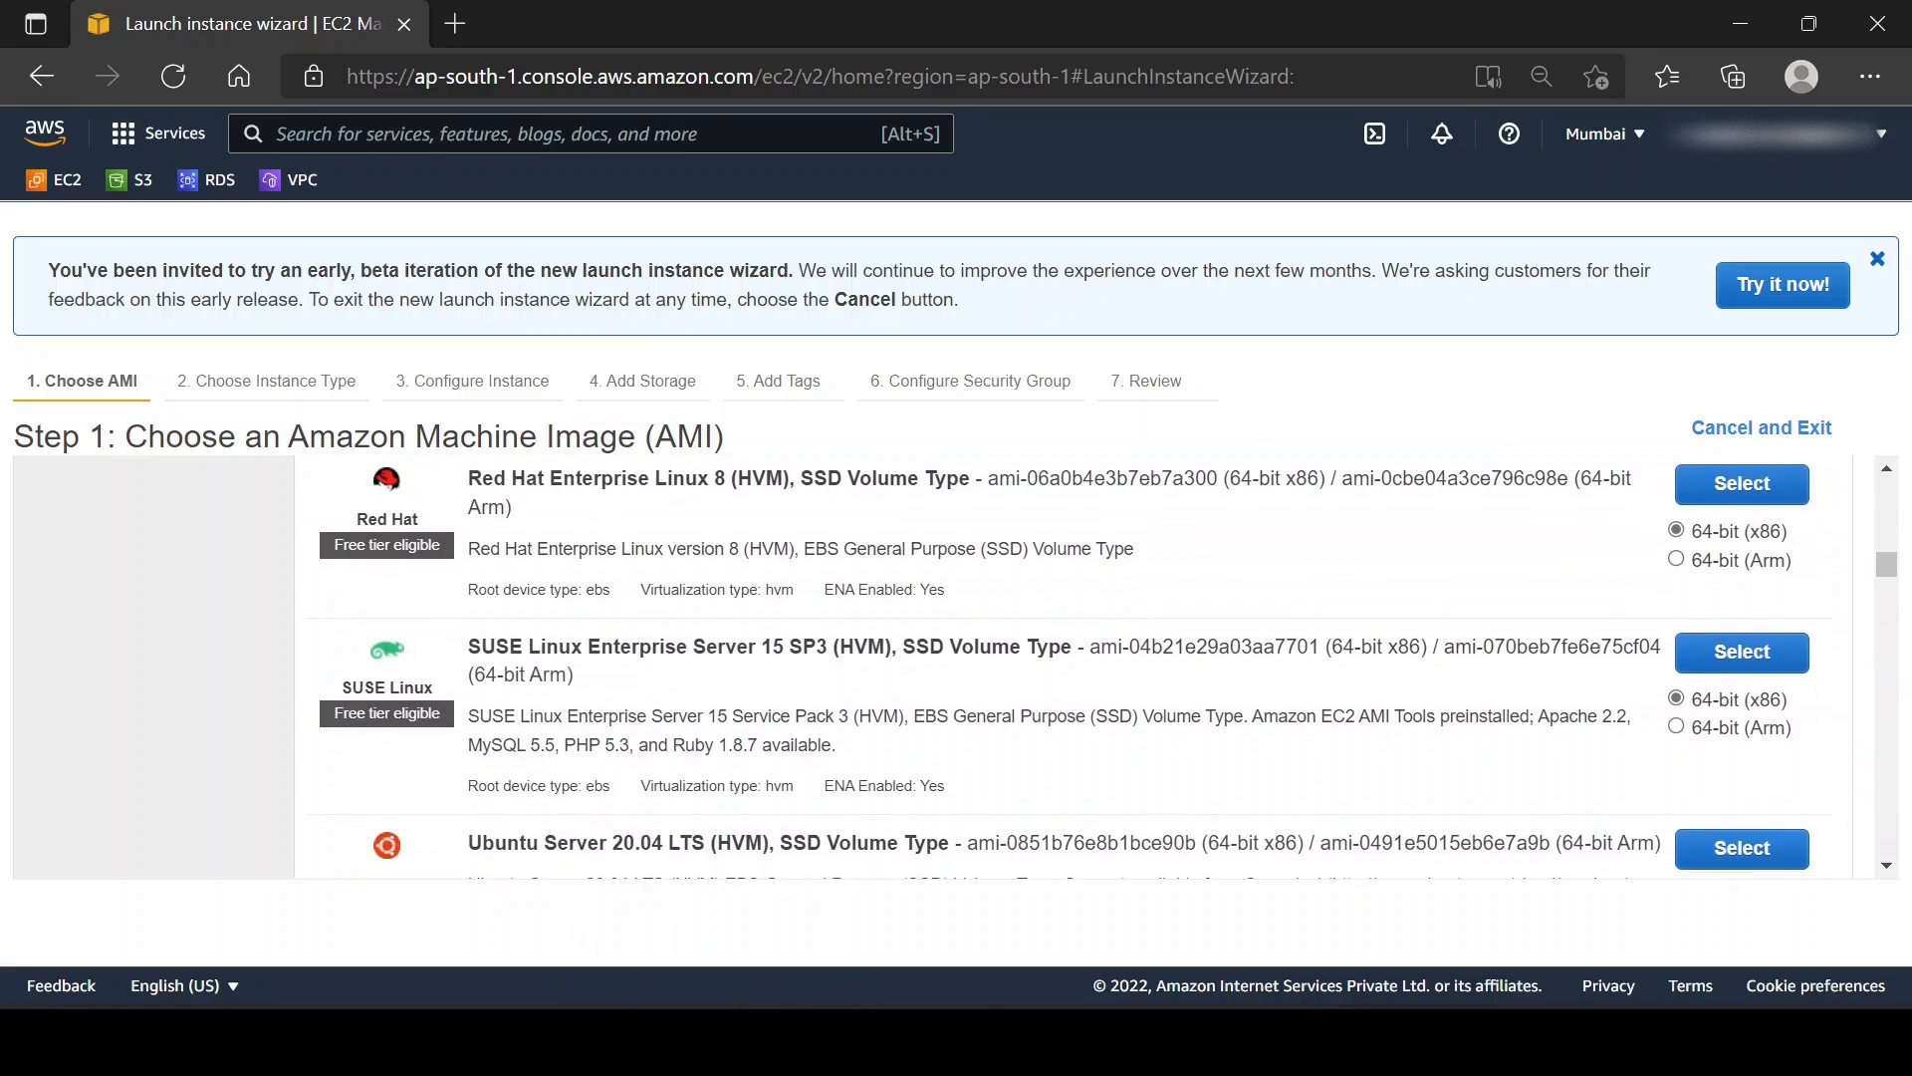
{"action": "scroll", "coordinate": [558, 605], "scroll_direction": "down", "scroll_amount": 4}
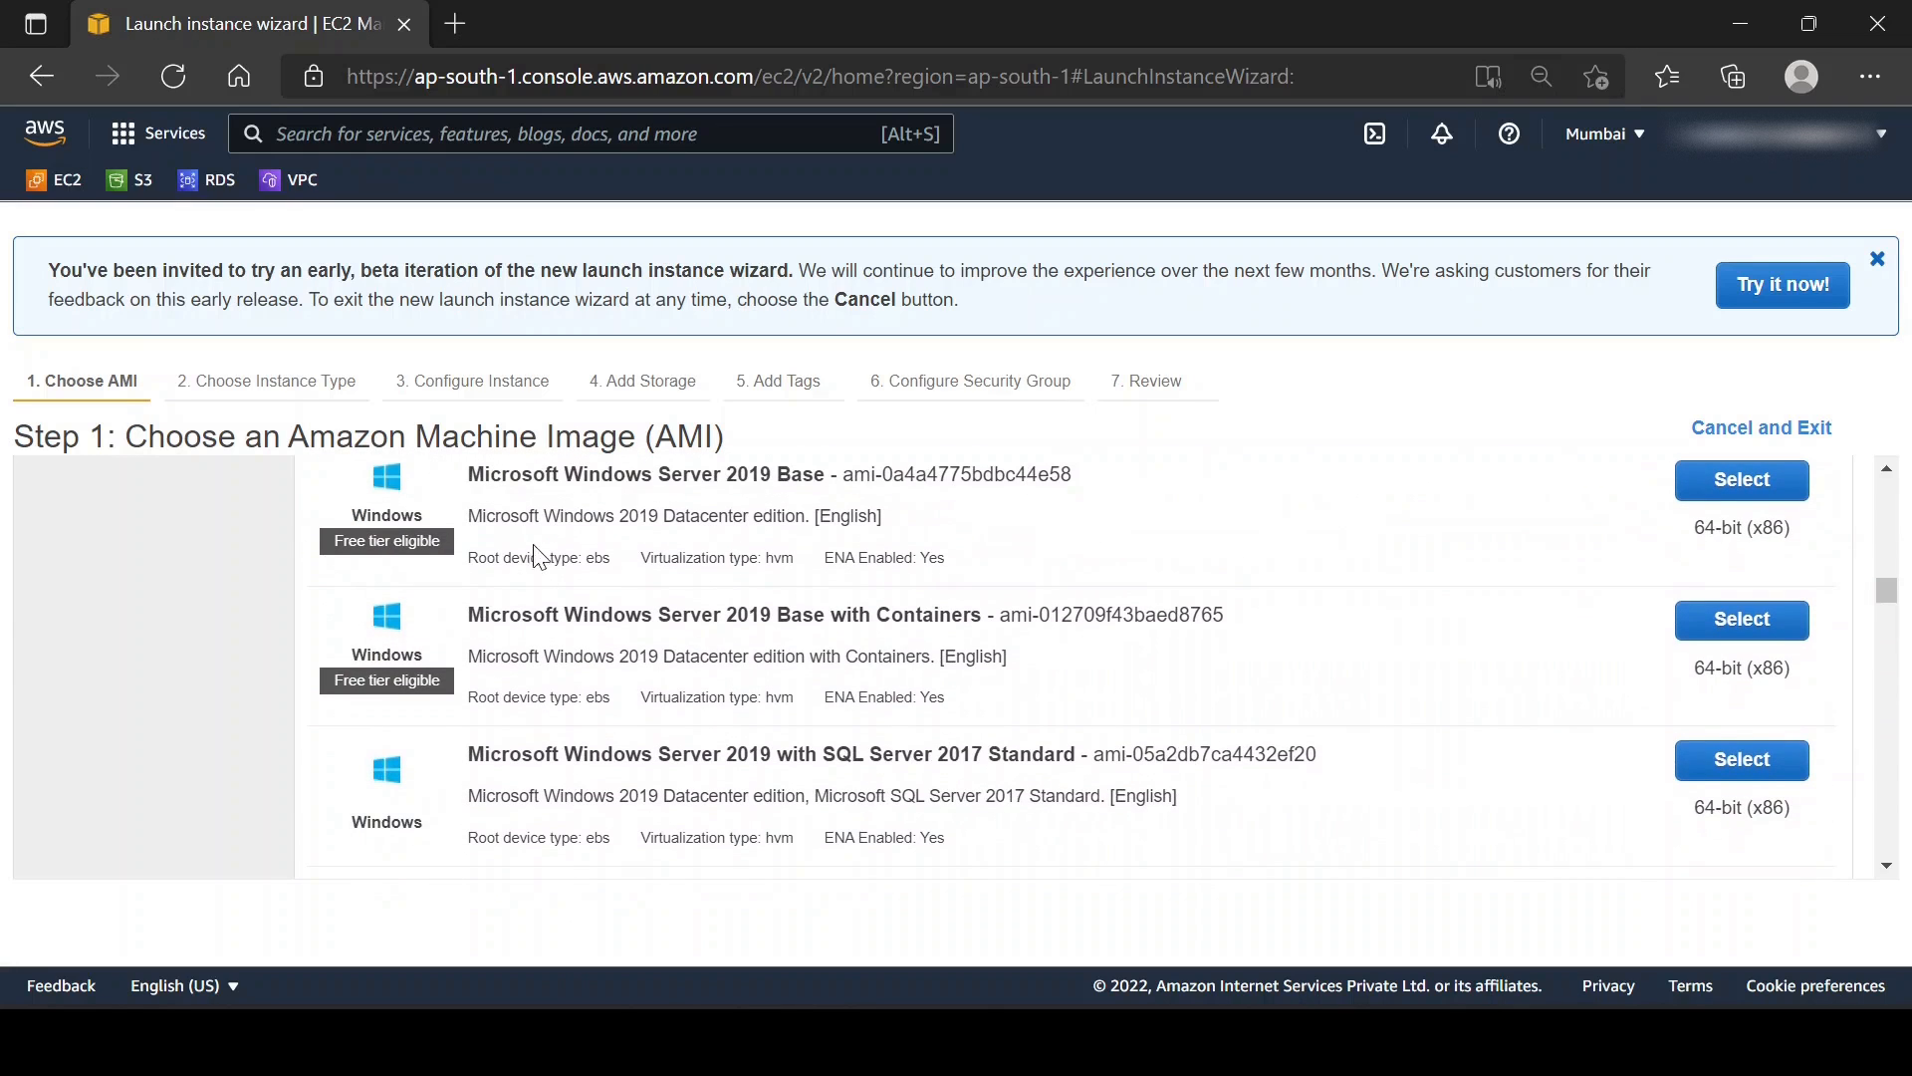
{"action": "scroll", "coordinate": [864, 702], "scroll_direction": "down", "scroll_amount": 3}
{"action": "scroll", "coordinate": [872, 767], "scroll_direction": "up", "scroll_amount": 10}
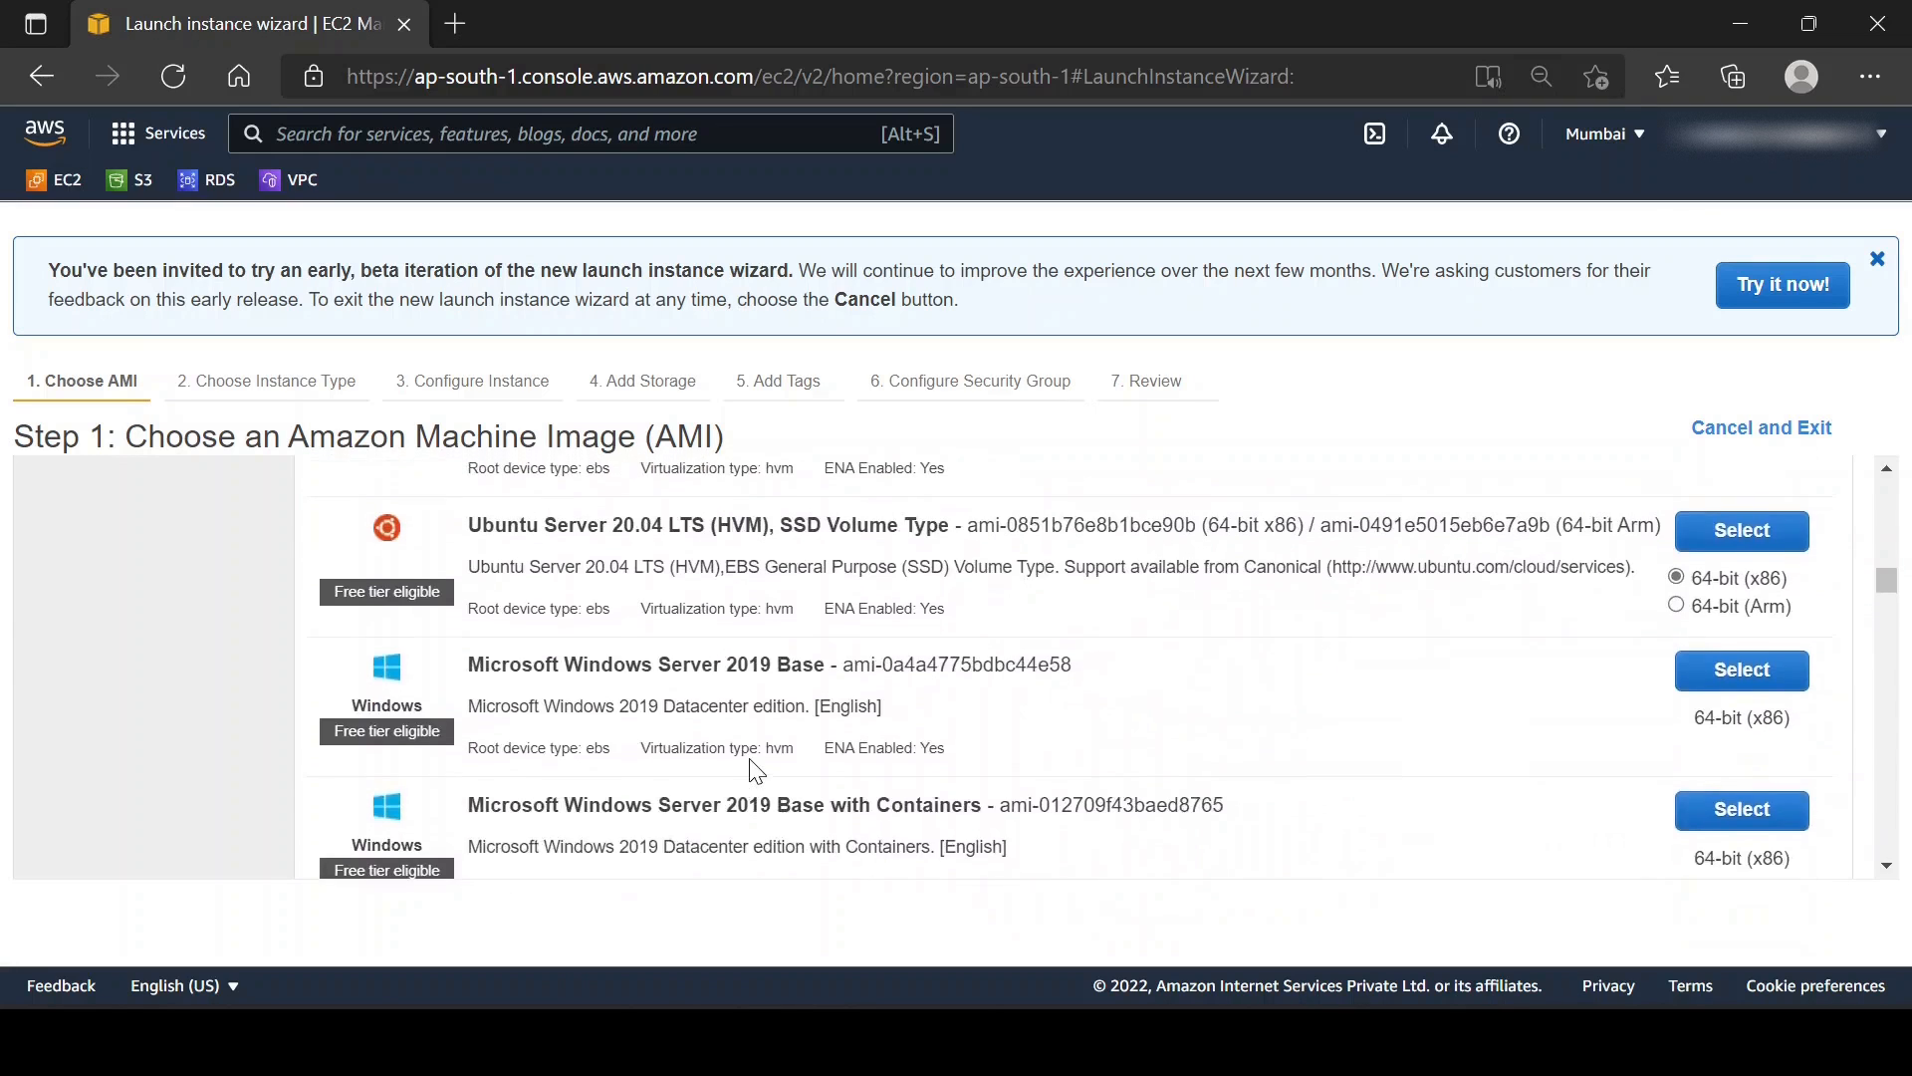
{"action": "scroll", "coordinate": [708, 773], "scroll_direction": "down", "scroll_amount": 5}
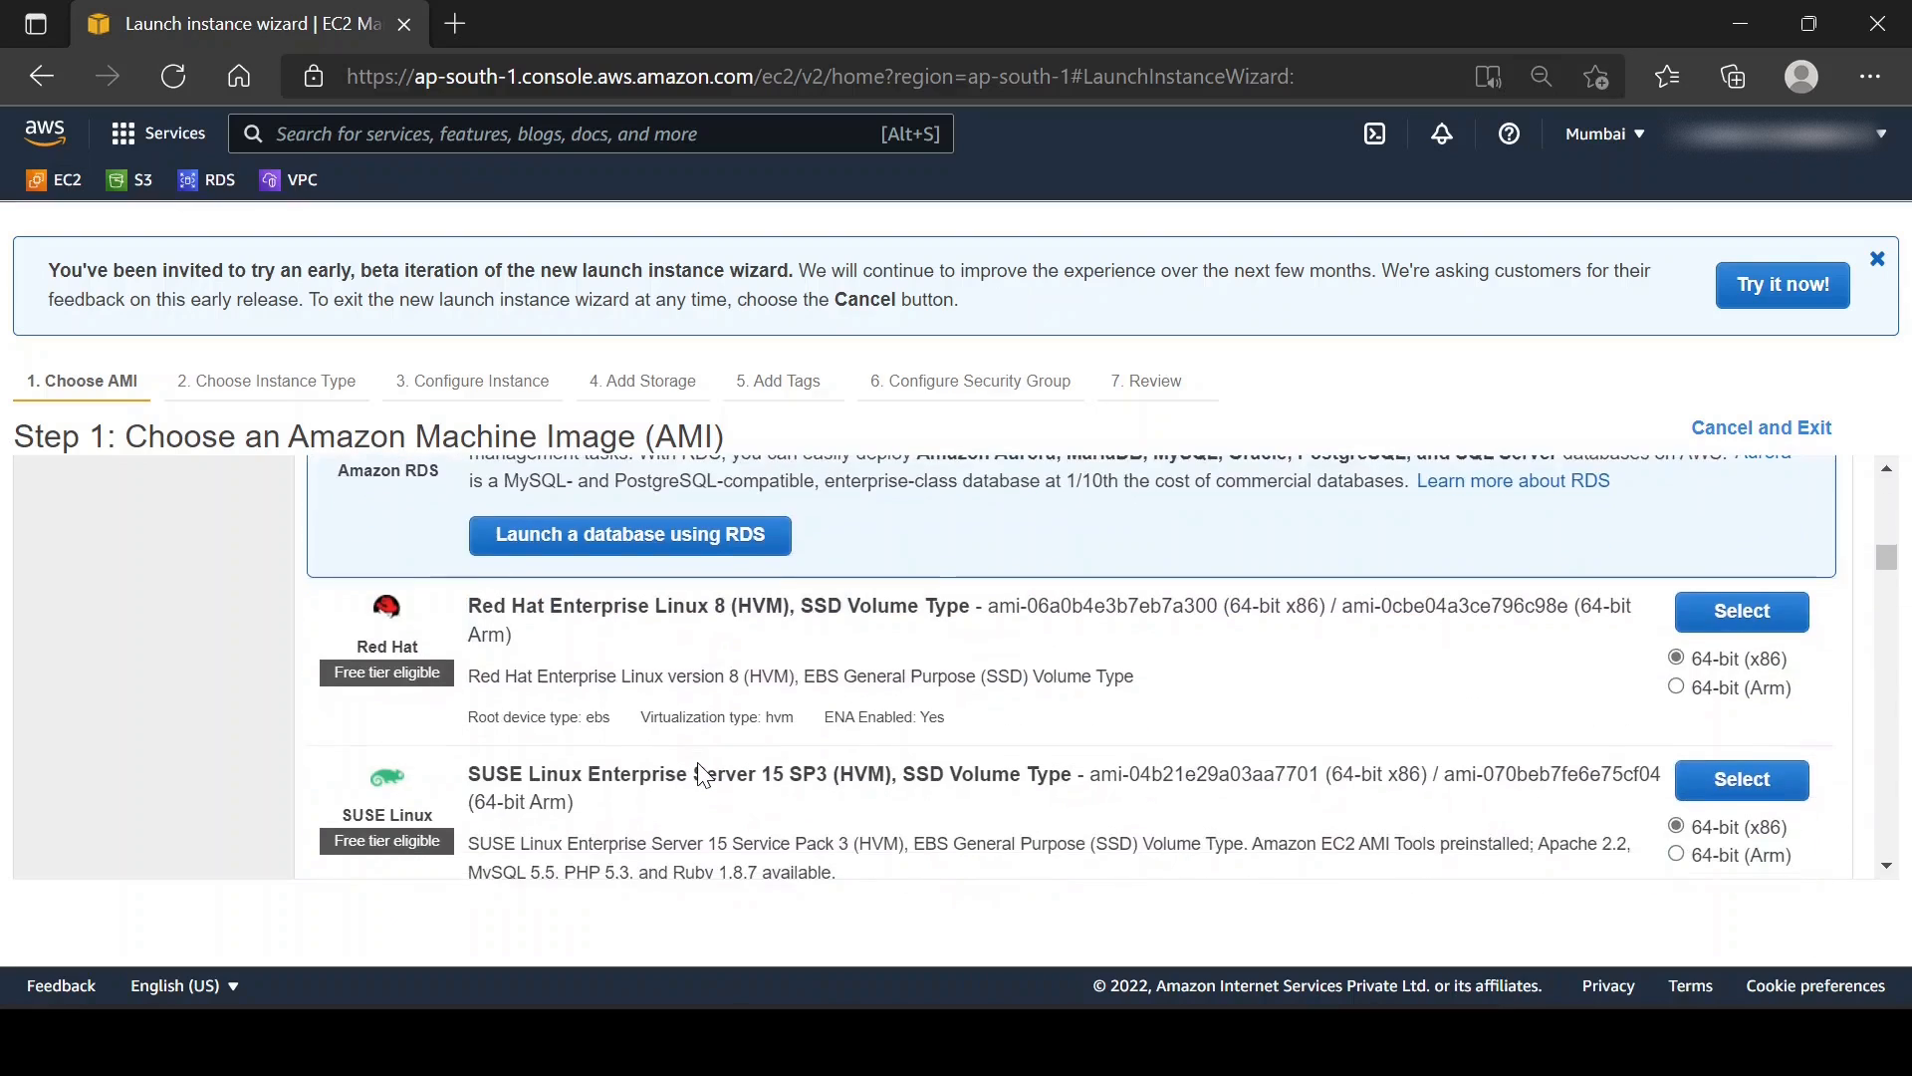
{"action": "scroll", "coordinate": [694, 776], "scroll_direction": "down", "scroll_amount": 2}
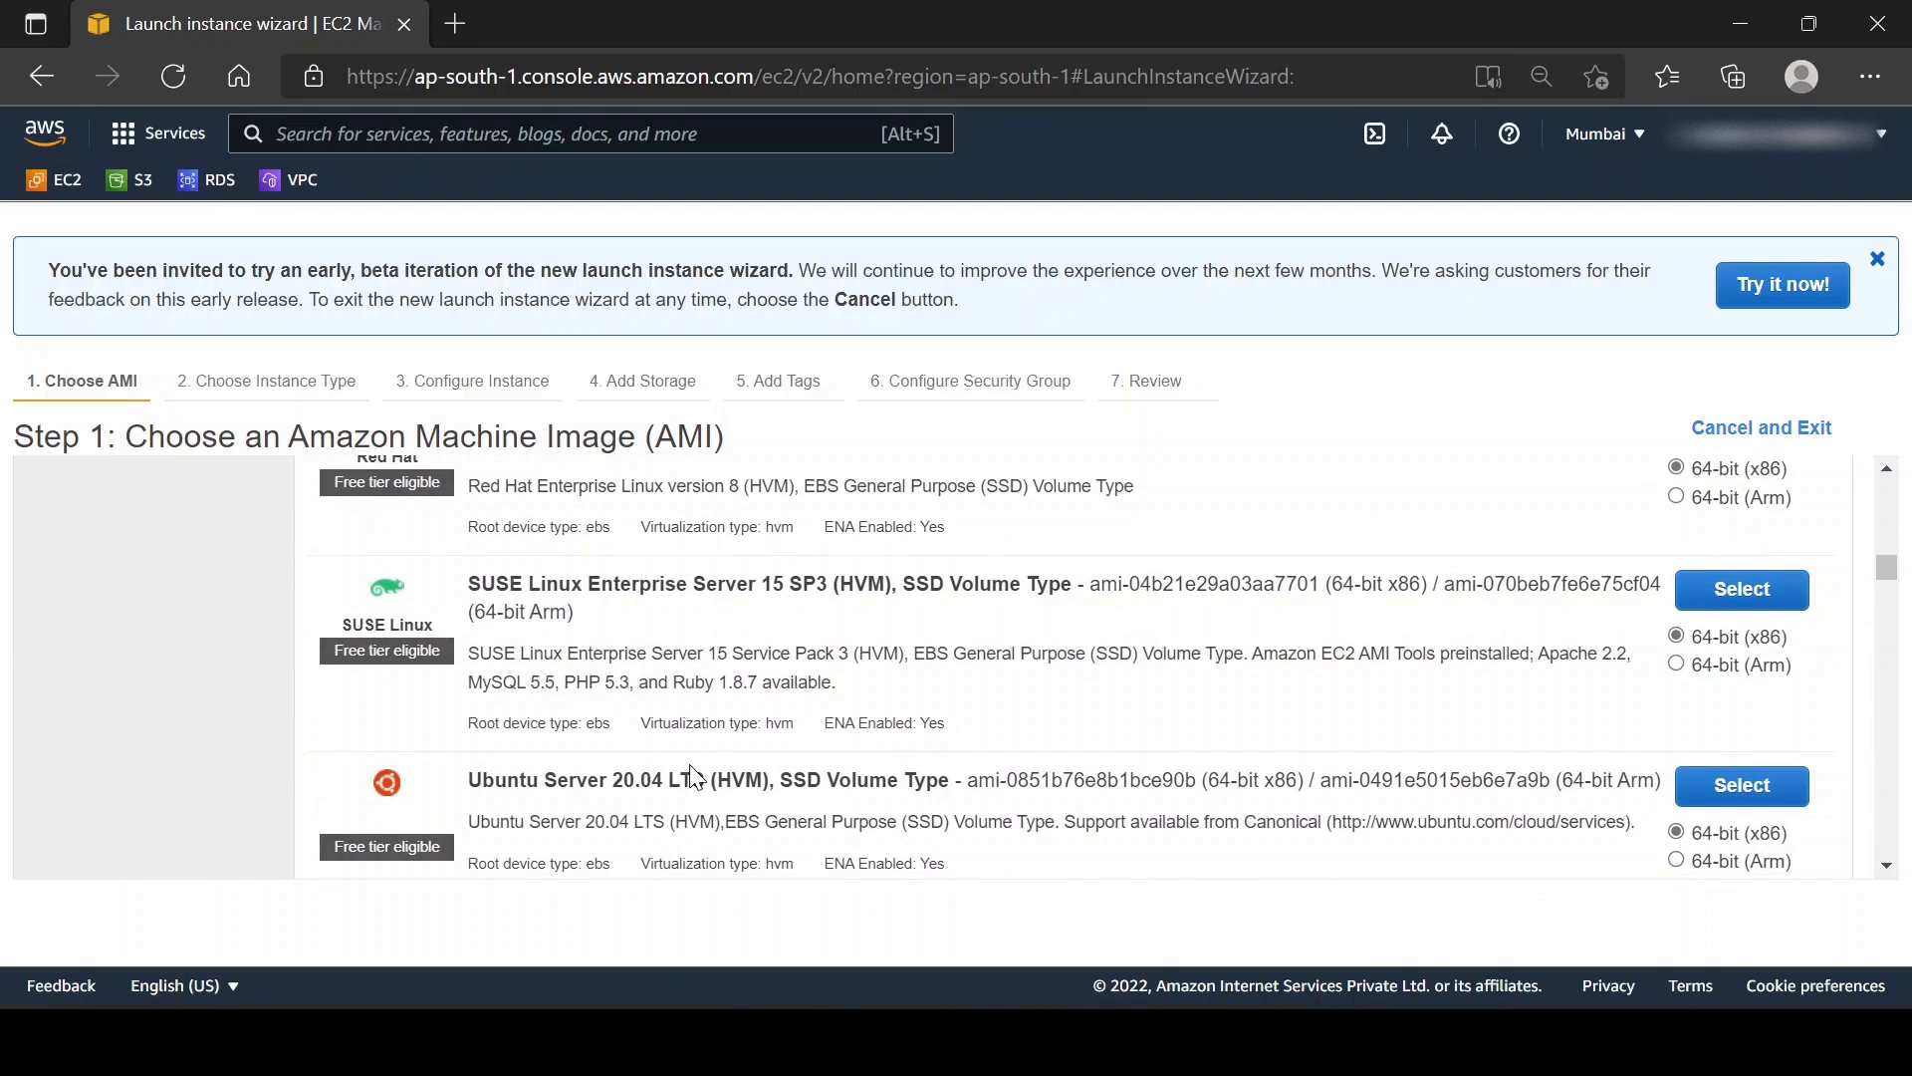
{"action": "scroll", "coordinate": [687, 772], "scroll_direction": "up", "scroll_amount": 10}
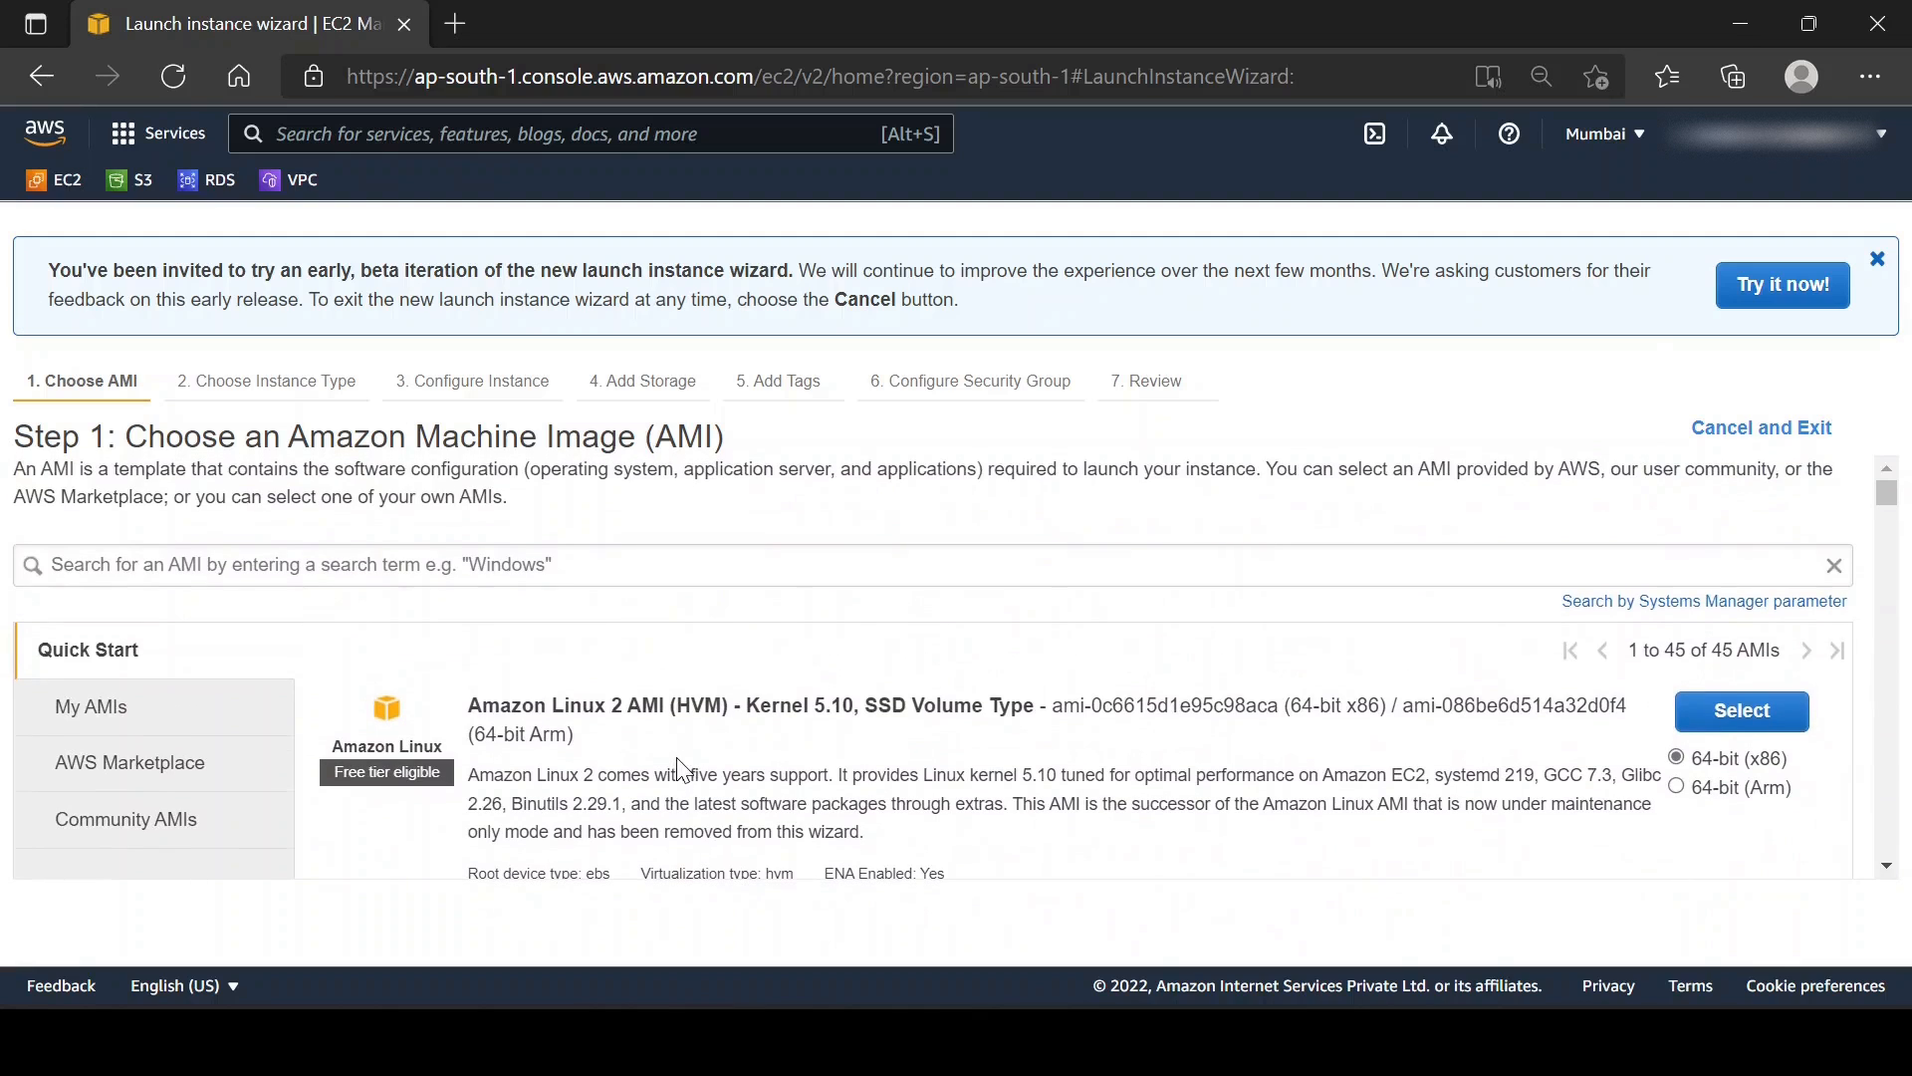
- Search the AMIs for ubuntu and select the 64-bit (x86) Ubuntu Server 20.04 LTS (HVM), SSD Volume Type image
{"action": "left_click", "coordinate": [424, 564]}
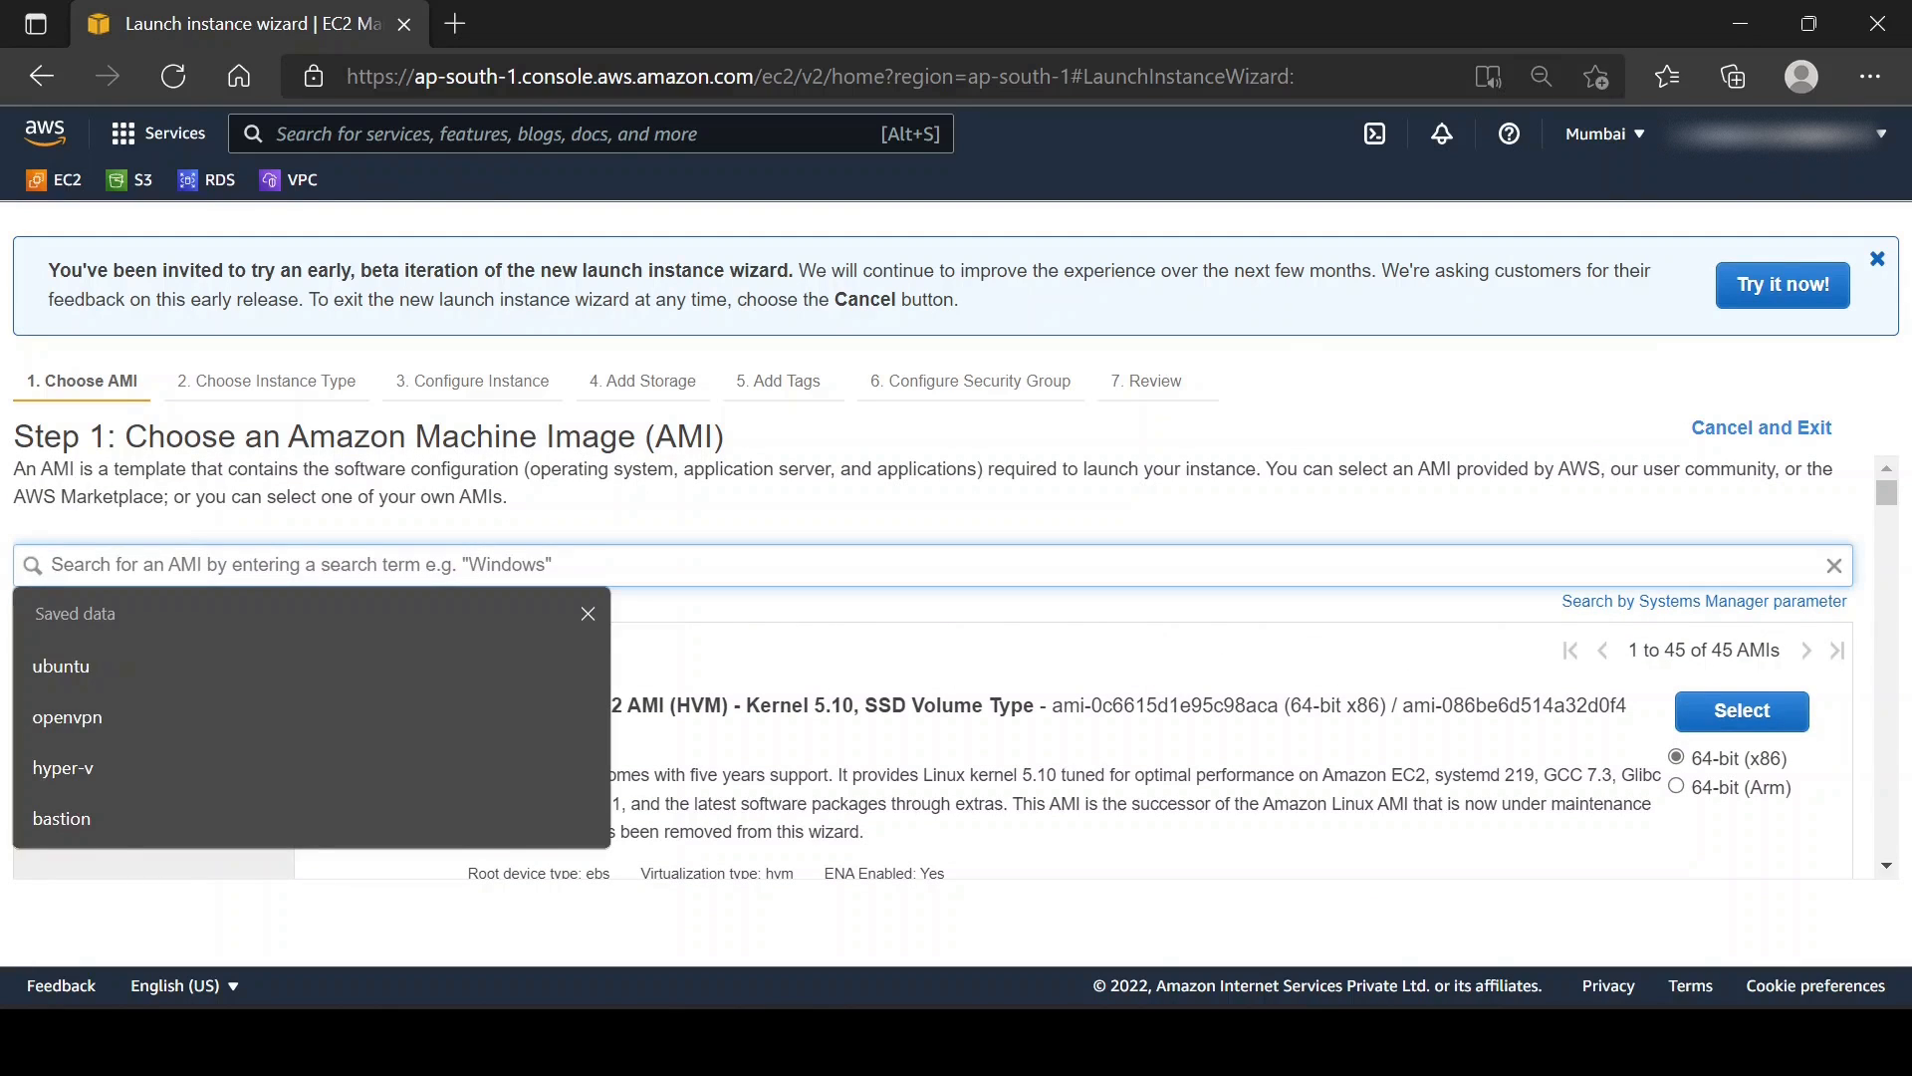
{"action": "type", "text": "ubuntu"}
{"action": "key", "text": "Return"}
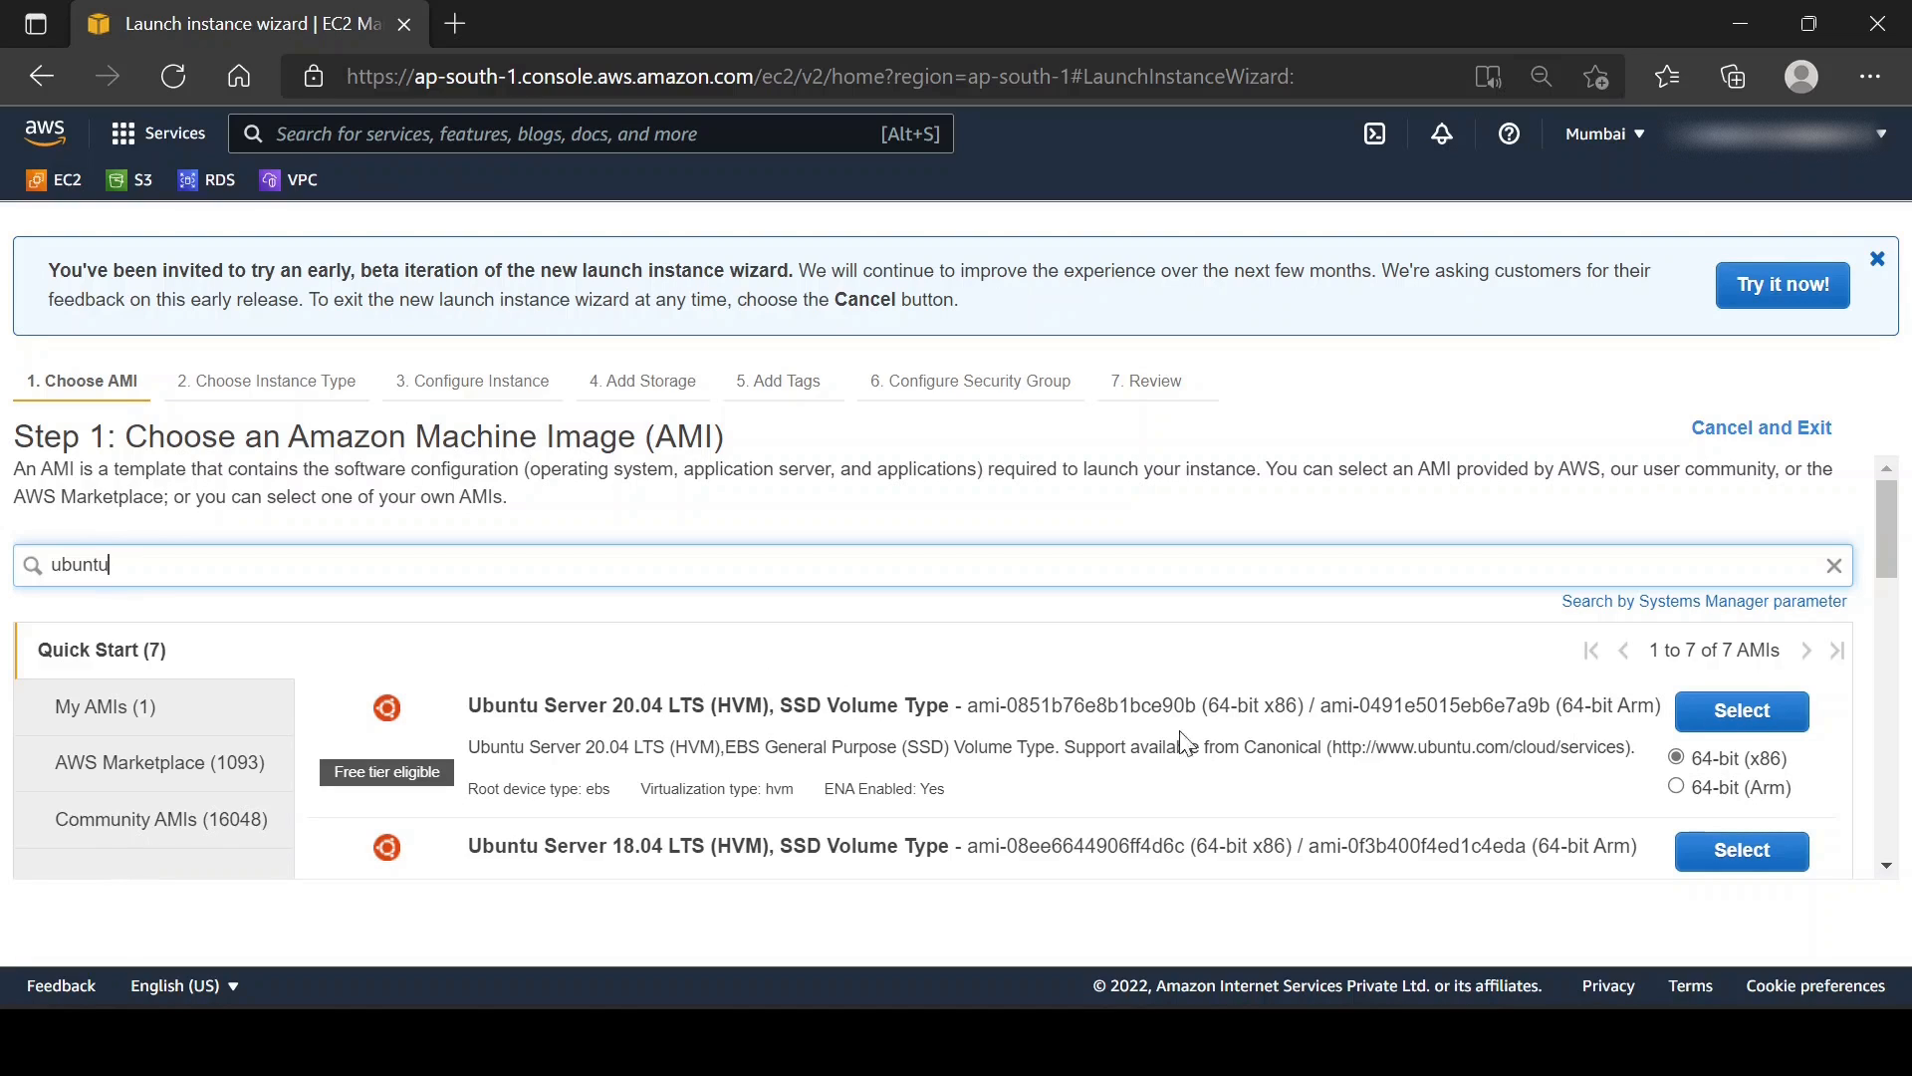
{"action": "left_click", "coordinate": [1740, 710]}
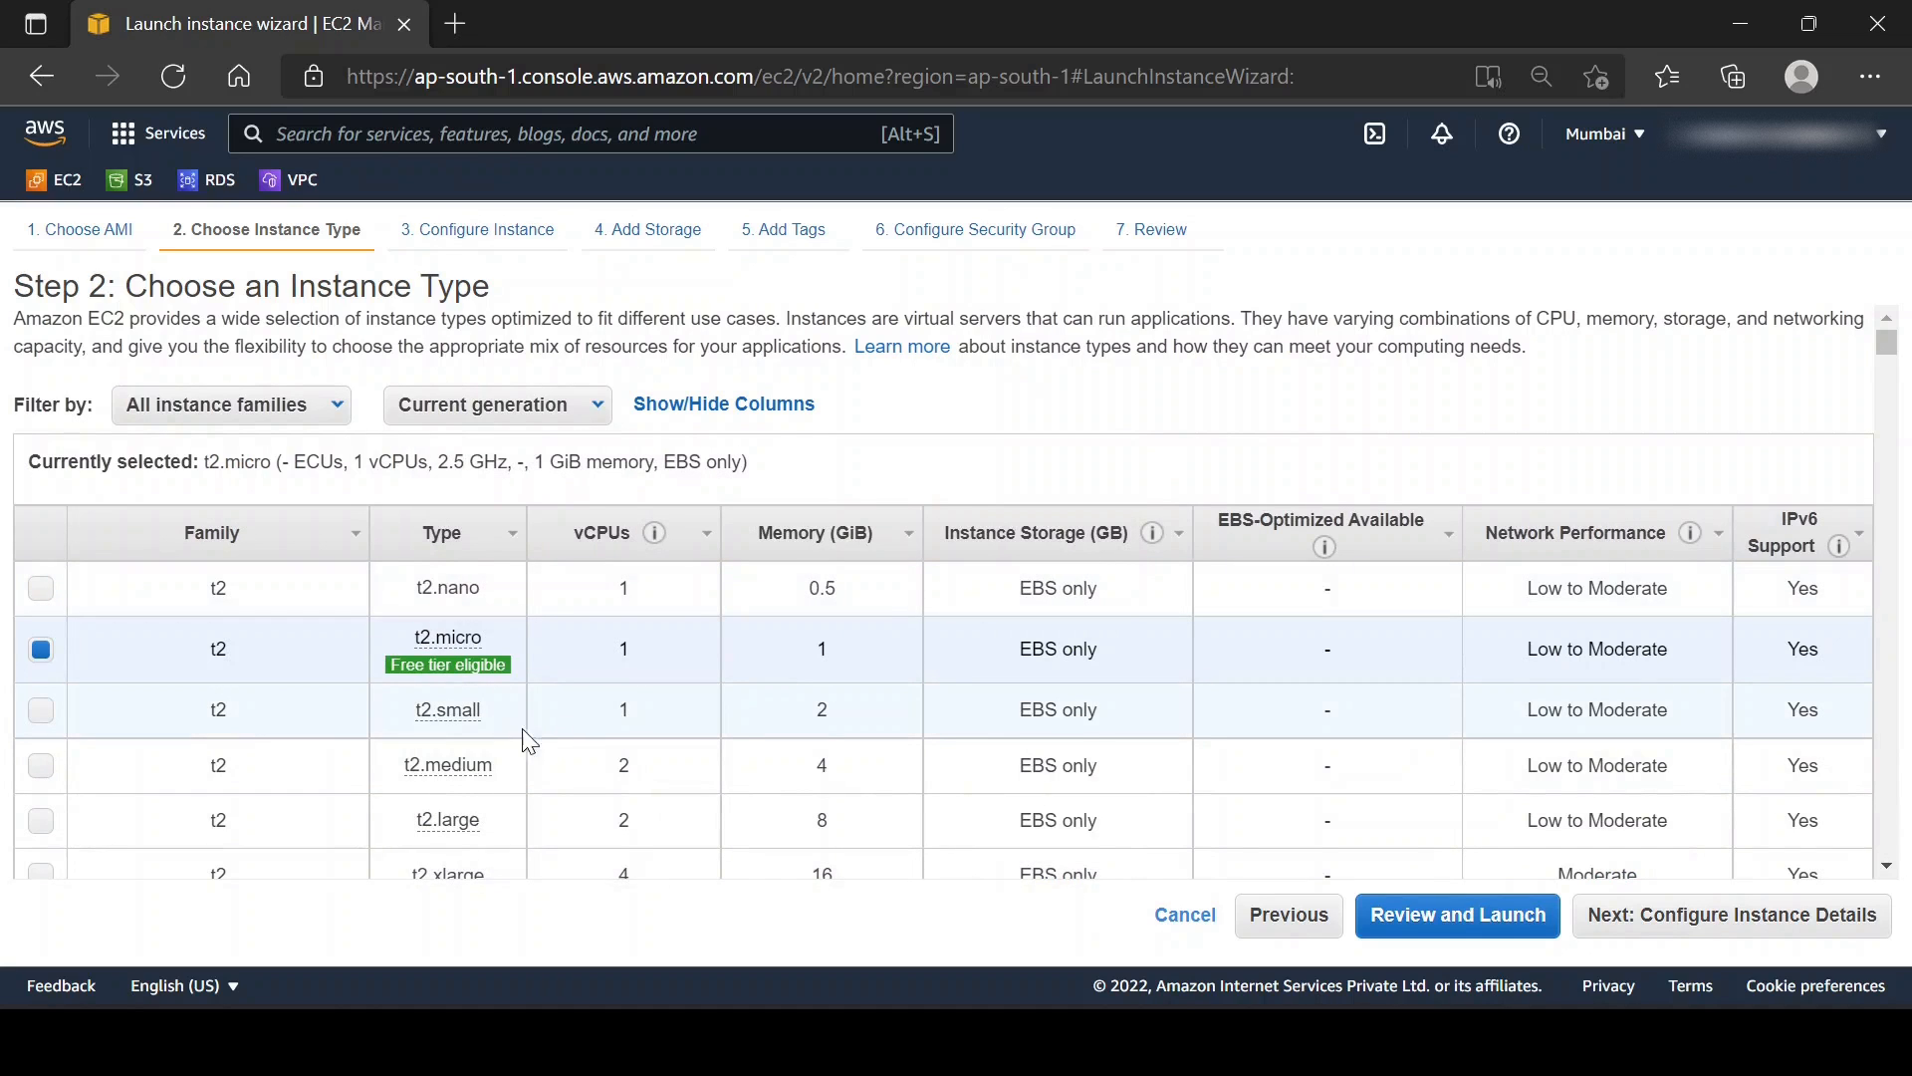
- Review the available instance types and families, keep the free tier eligible t2.micro, and proceed to the instance details
{"action": "mouse_move", "coordinate": [447, 636]}
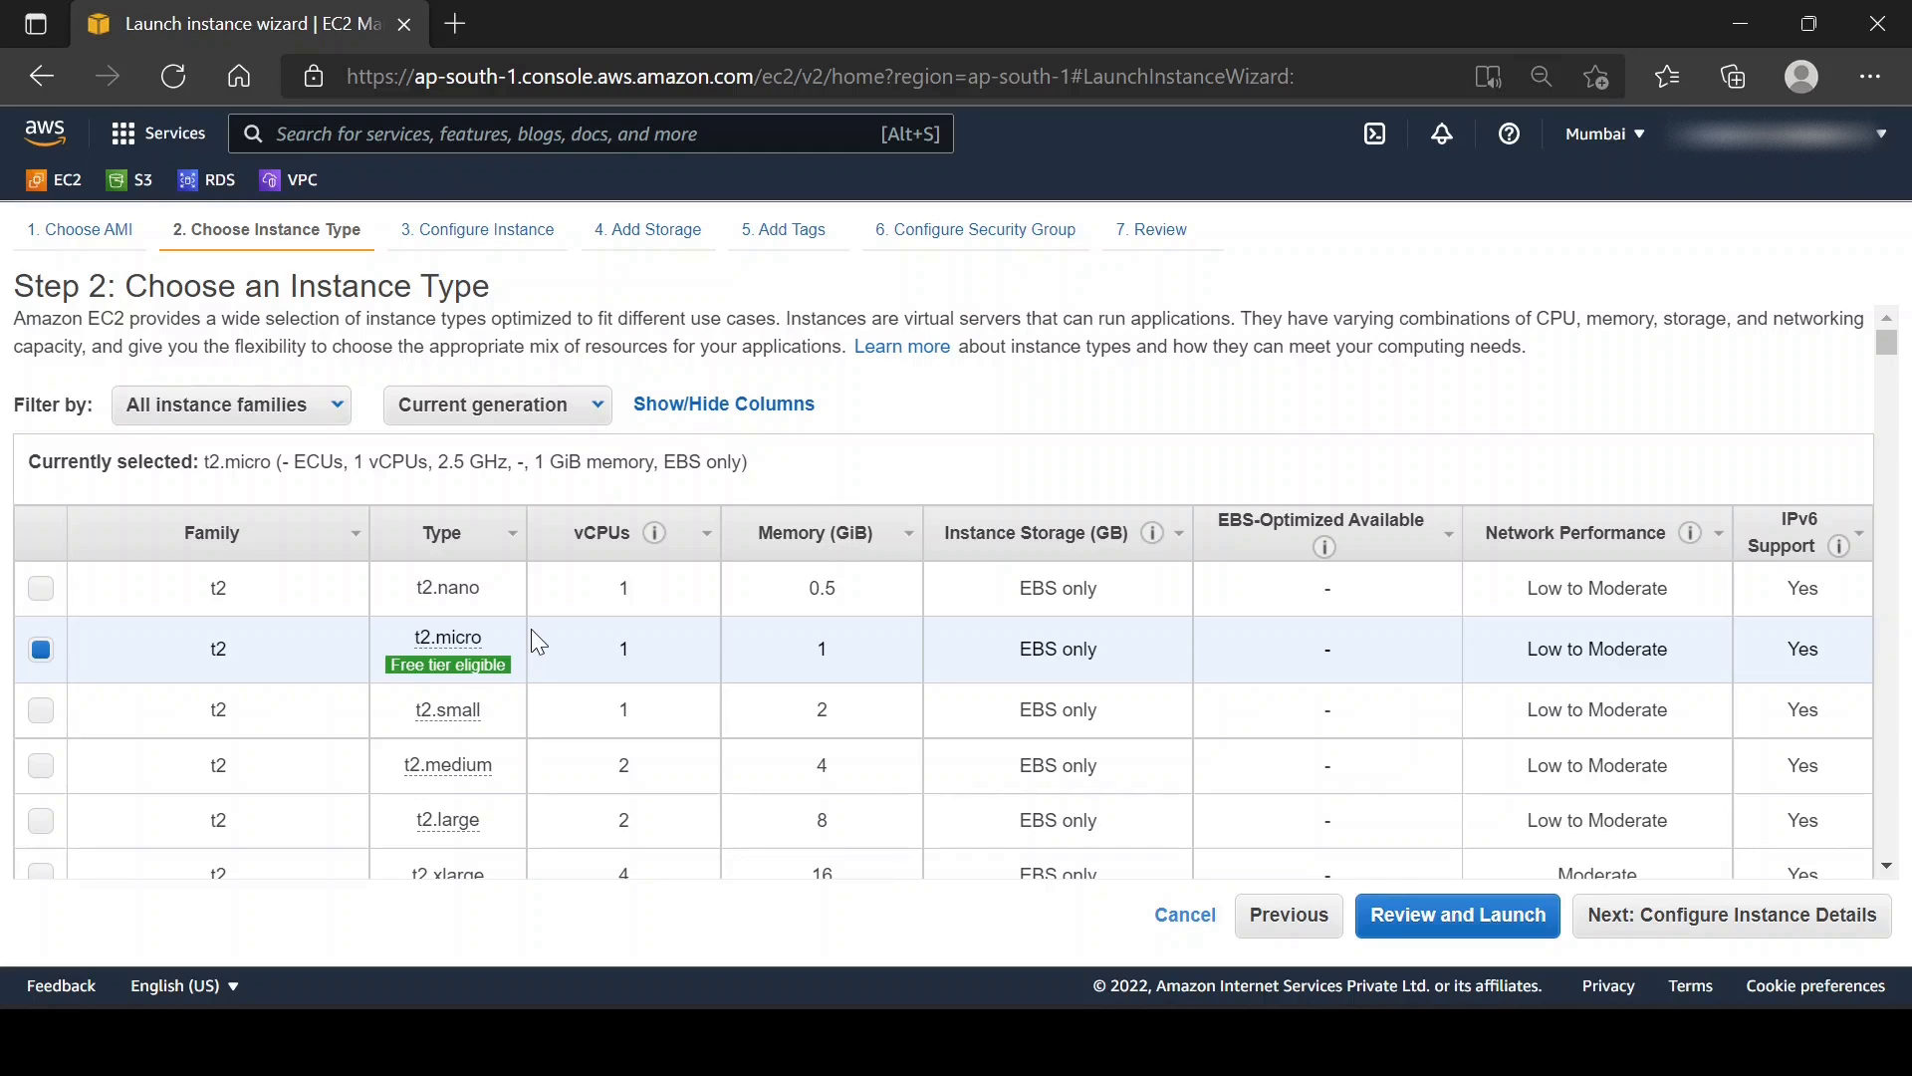
{"action": "scroll", "coordinate": [538, 637], "scroll_direction": "down", "scroll_amount": 7}
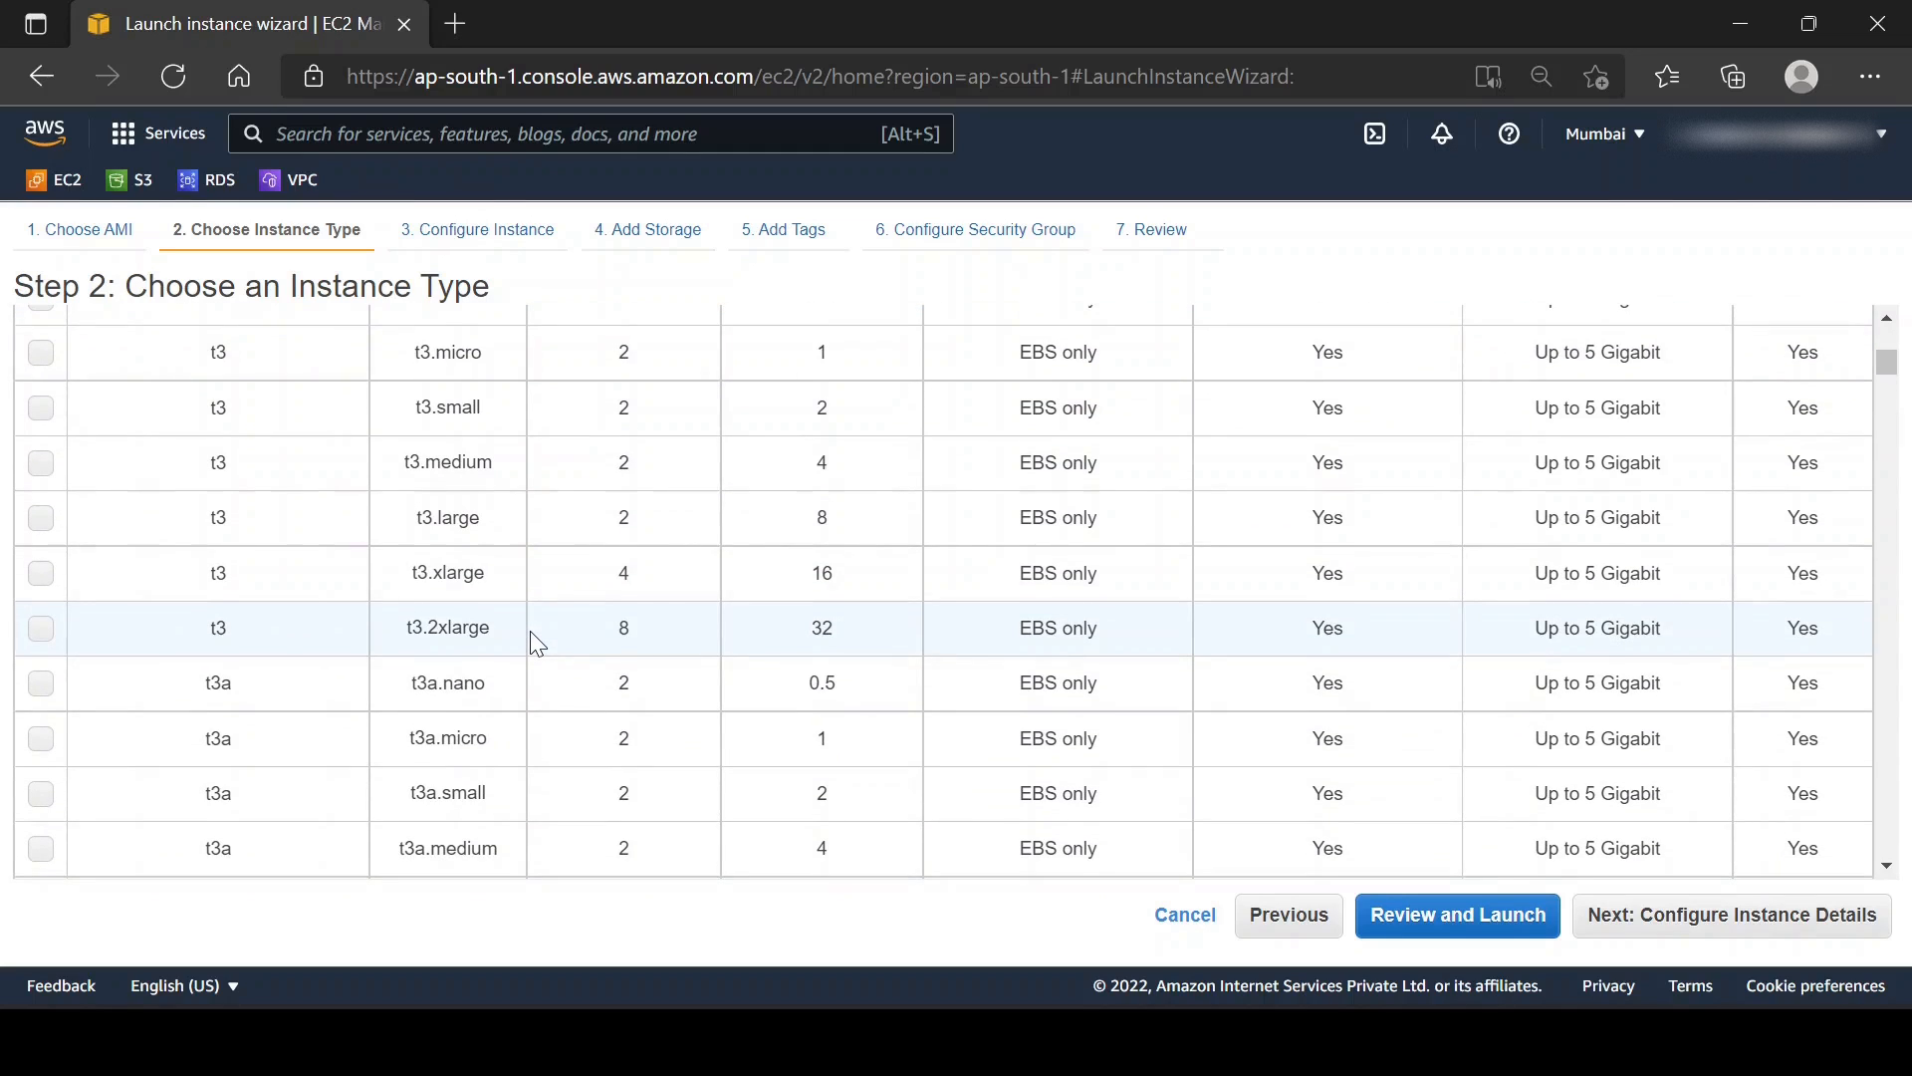
{"action": "scroll", "coordinate": [537, 642], "scroll_direction": "up", "scroll_amount": 7}
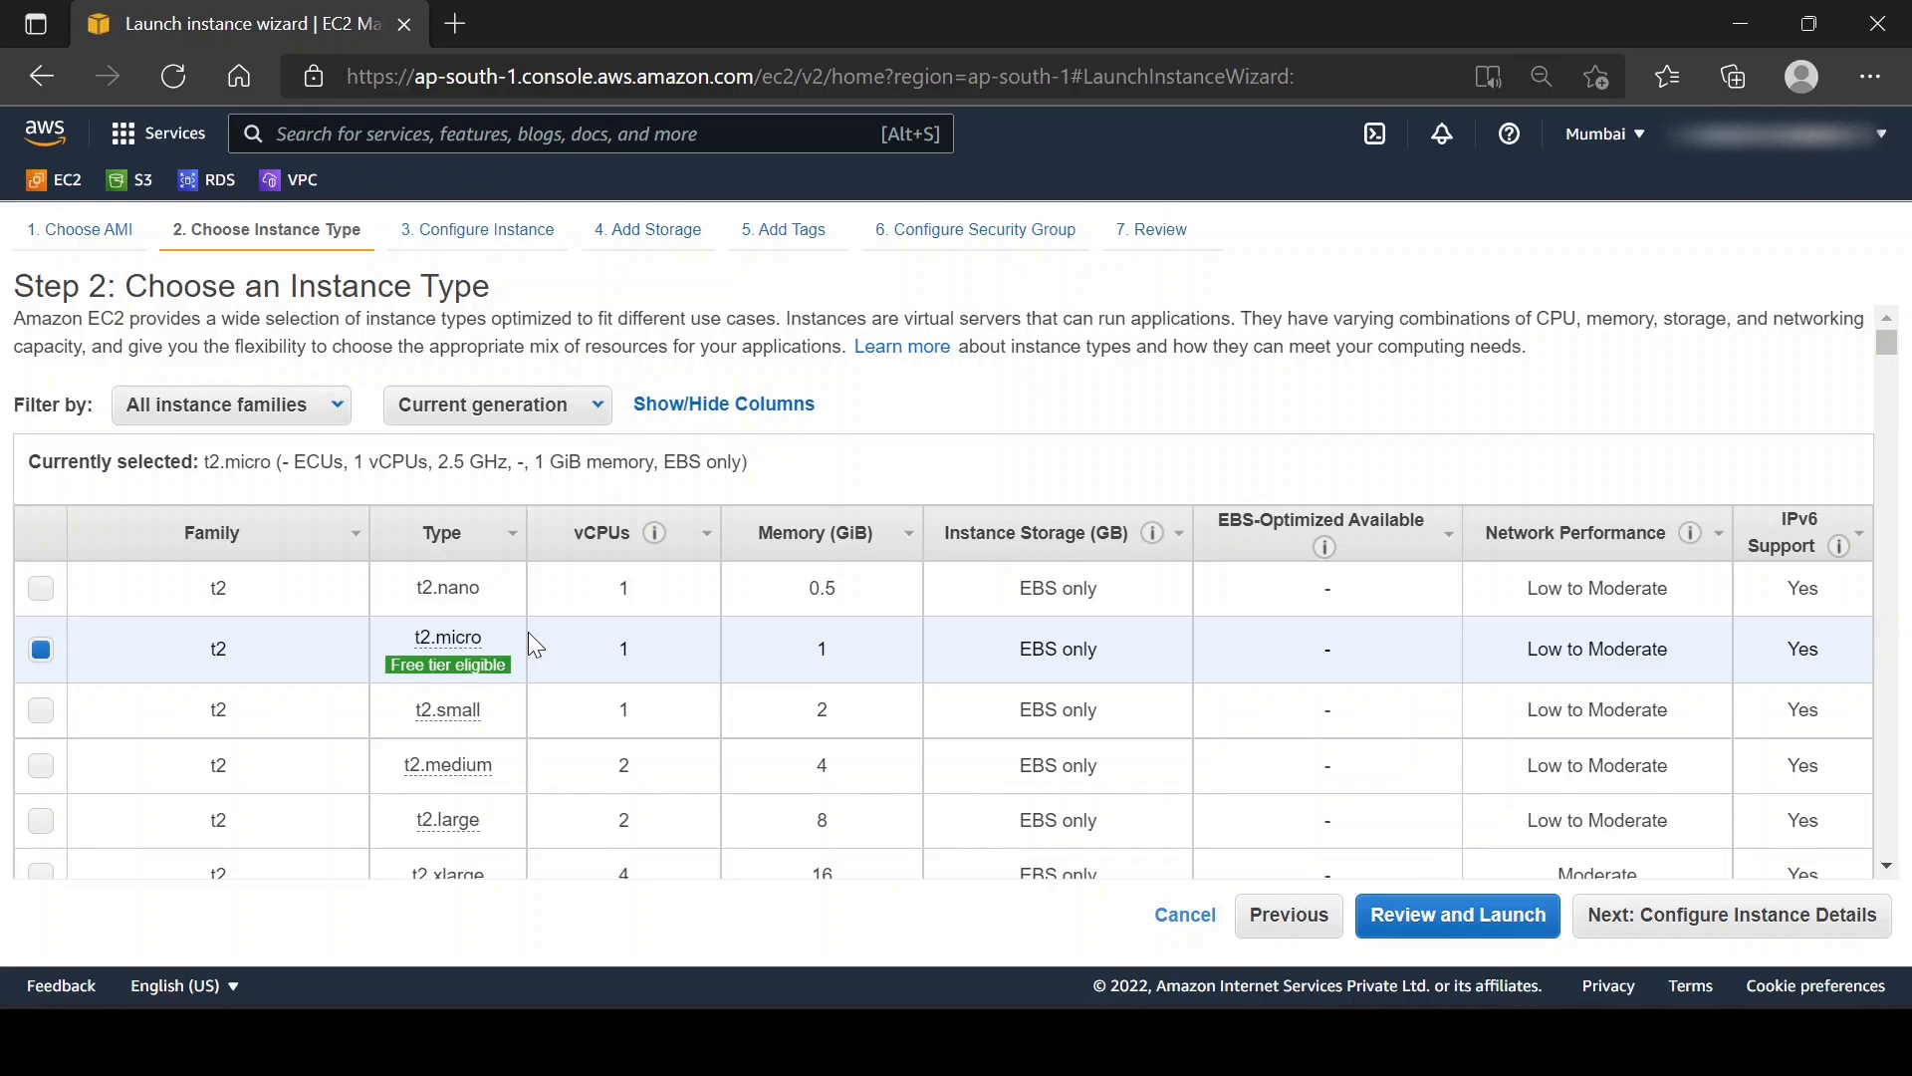
{"action": "left_click", "coordinate": [310, 423]}
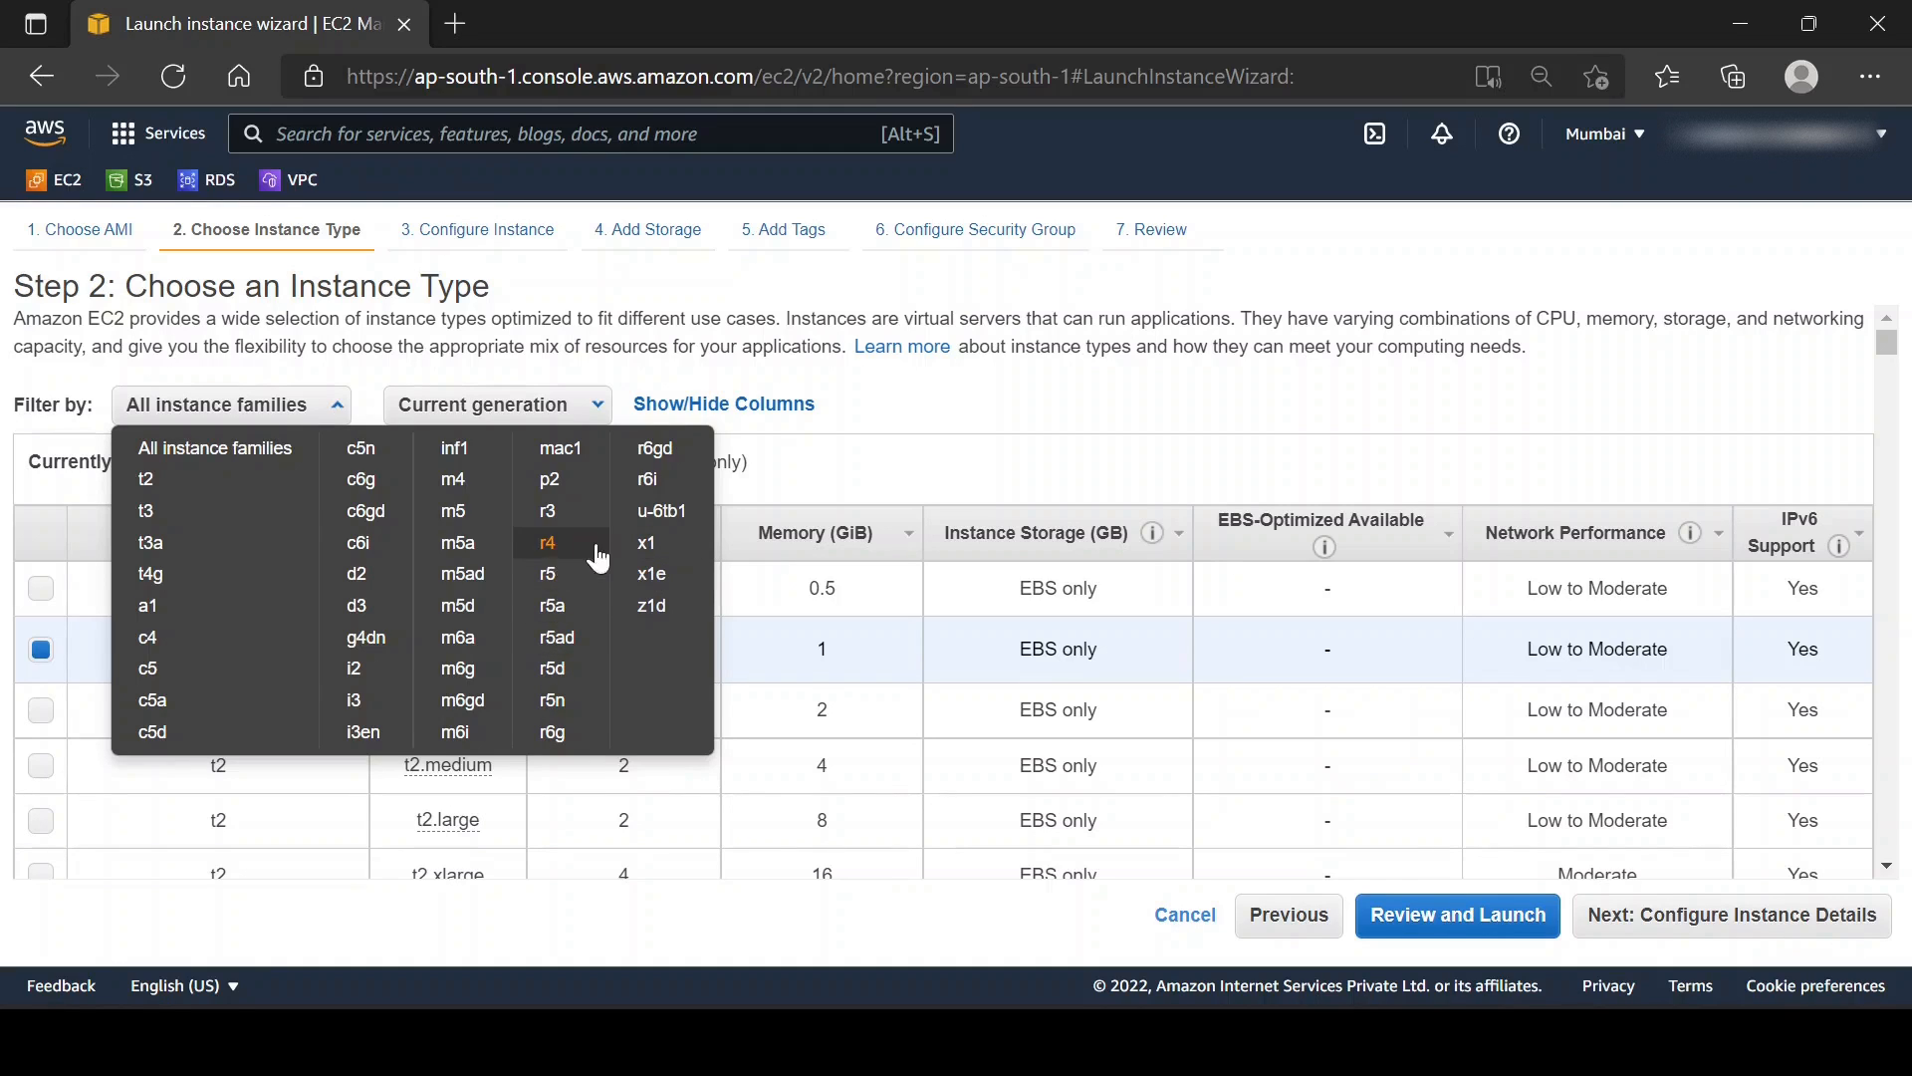
{"action": "left_click", "coordinate": [953, 420]}
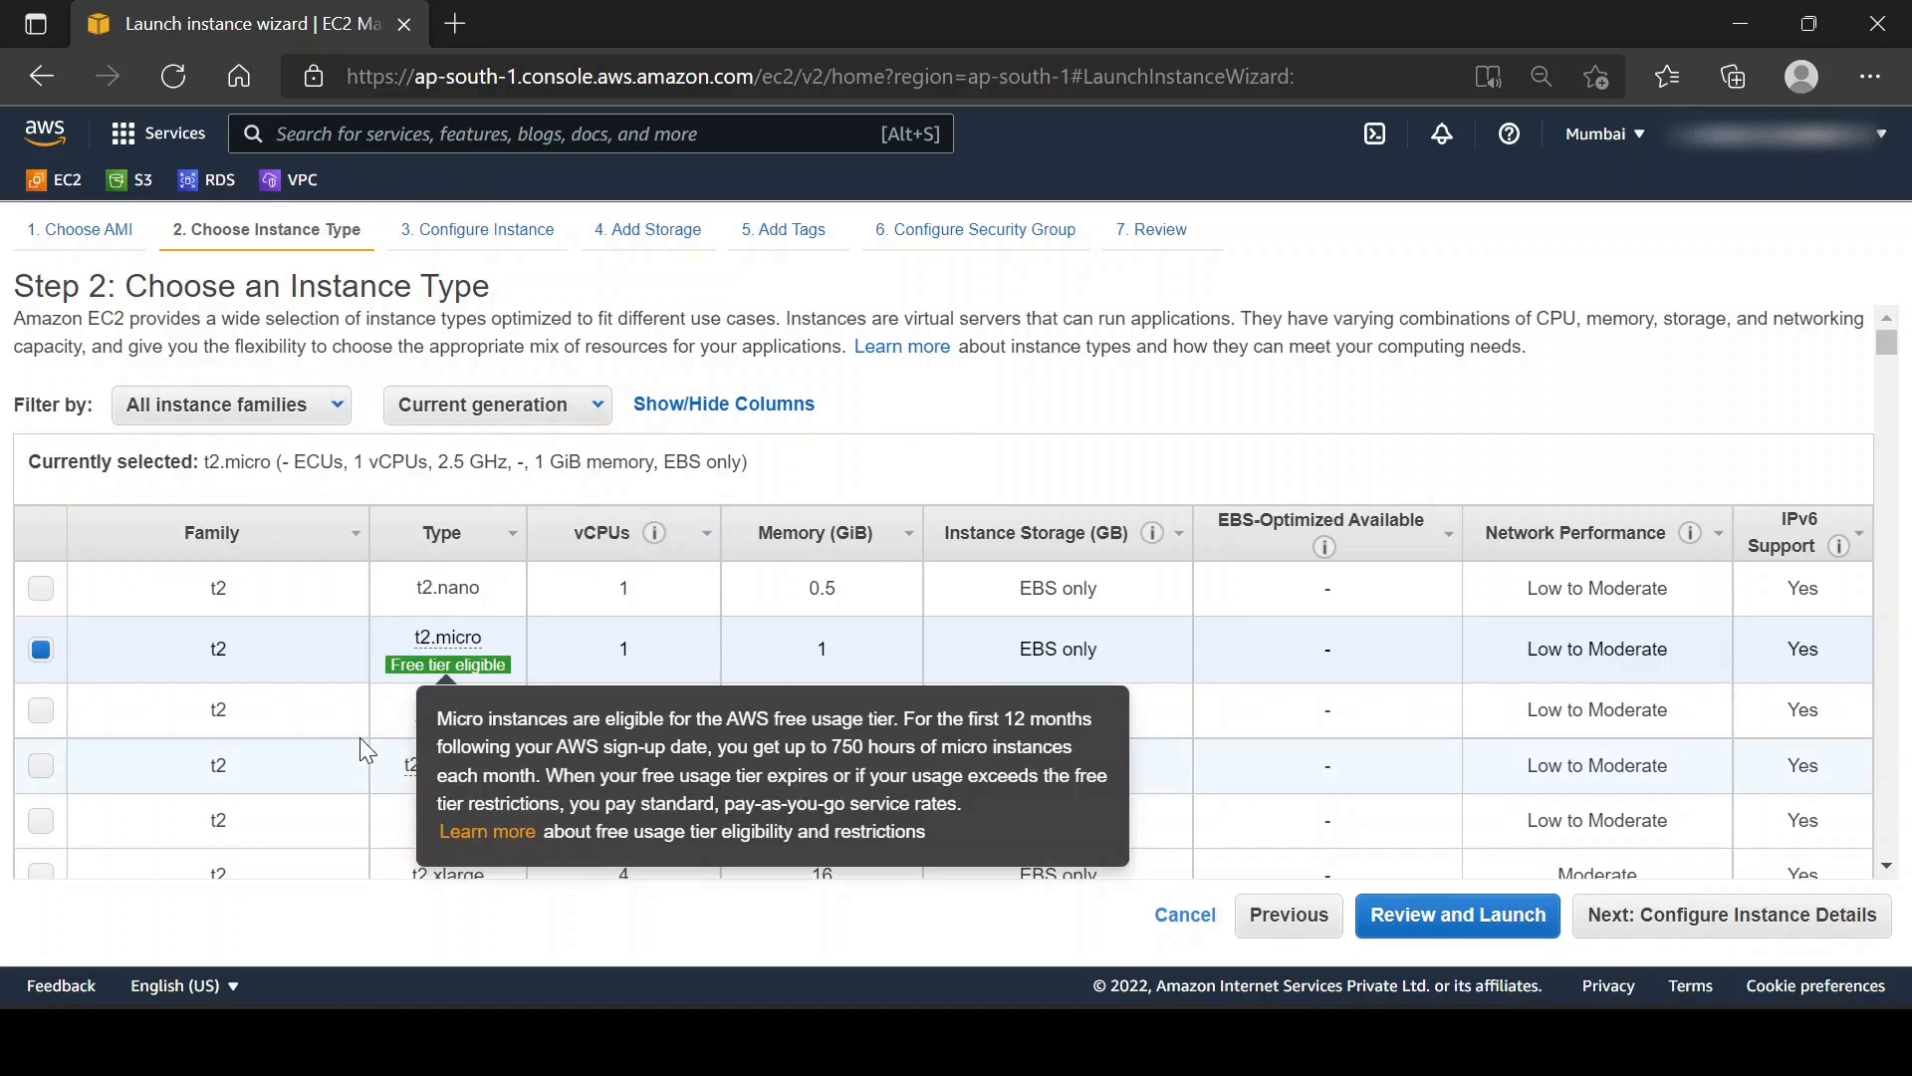
{"action": "mouse_move", "coordinate": [448, 654]}
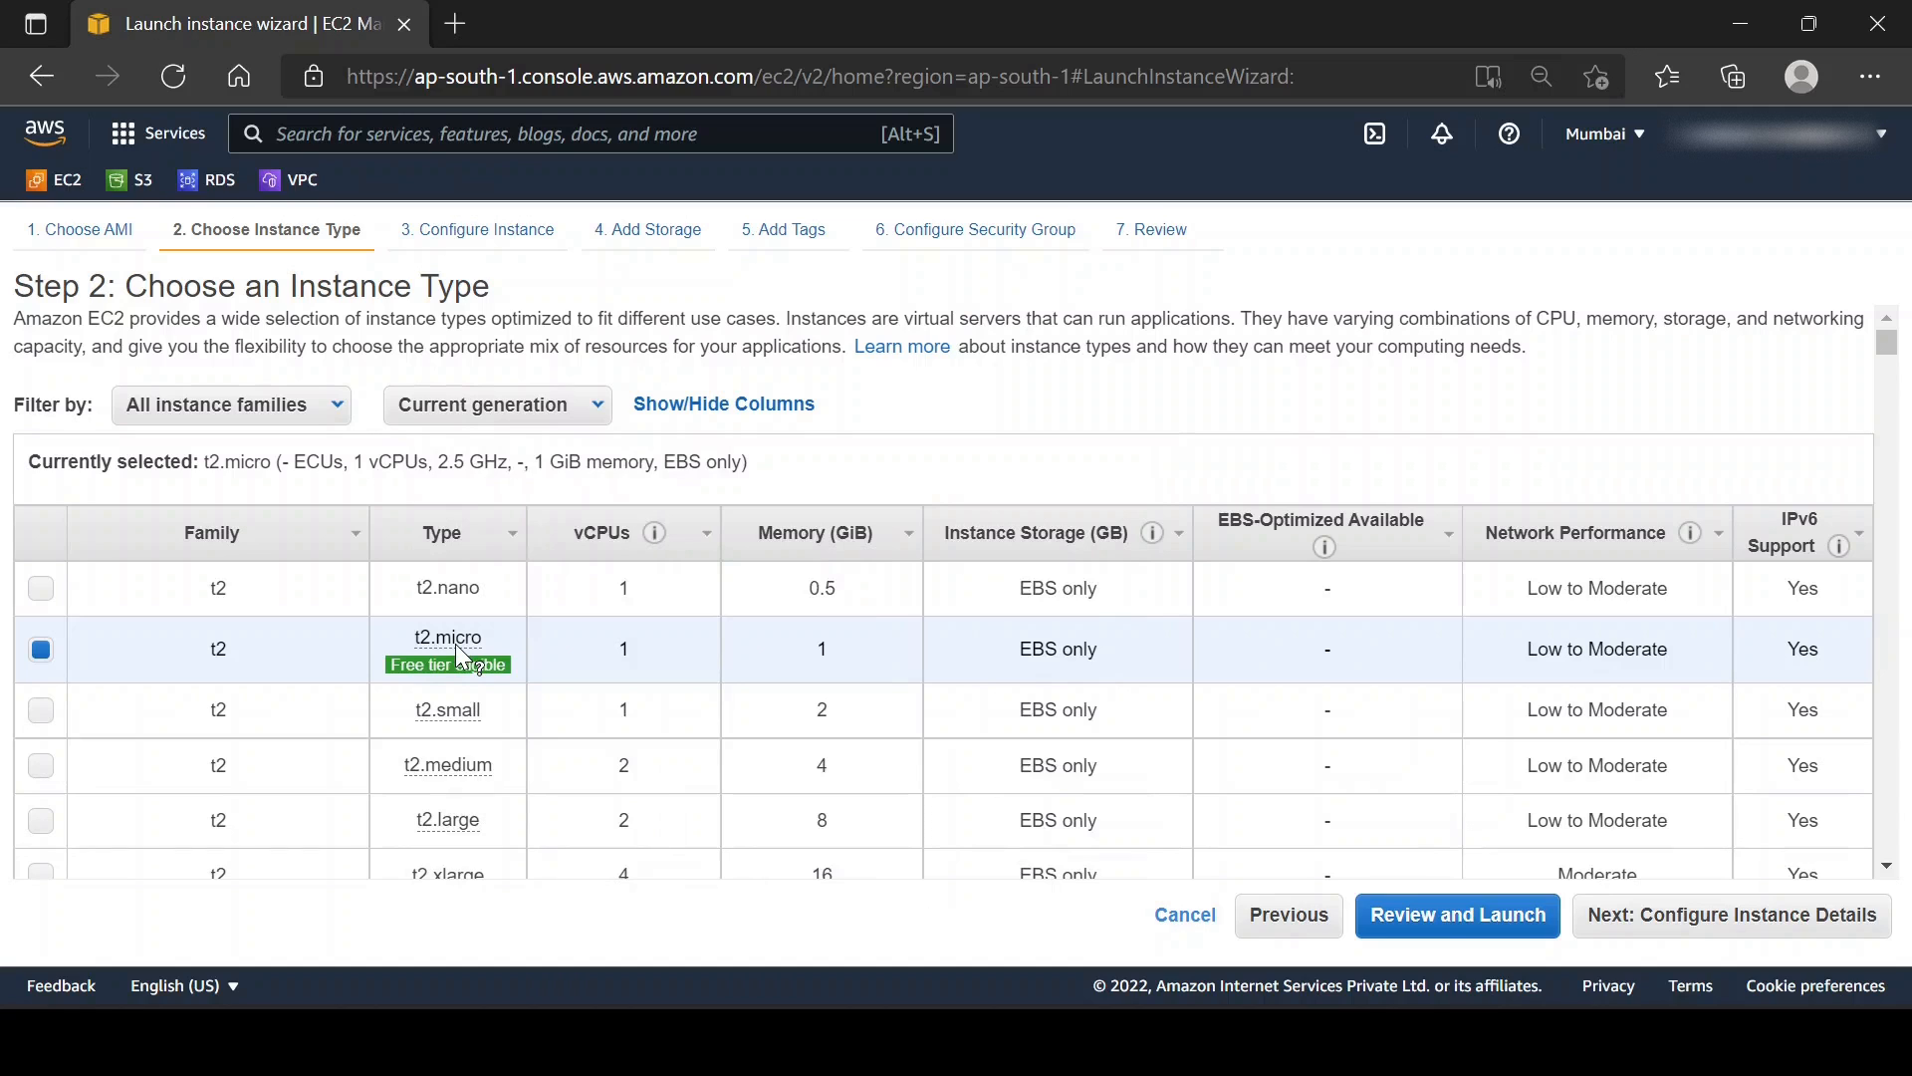
{"action": "left_click", "coordinate": [1821, 933]}
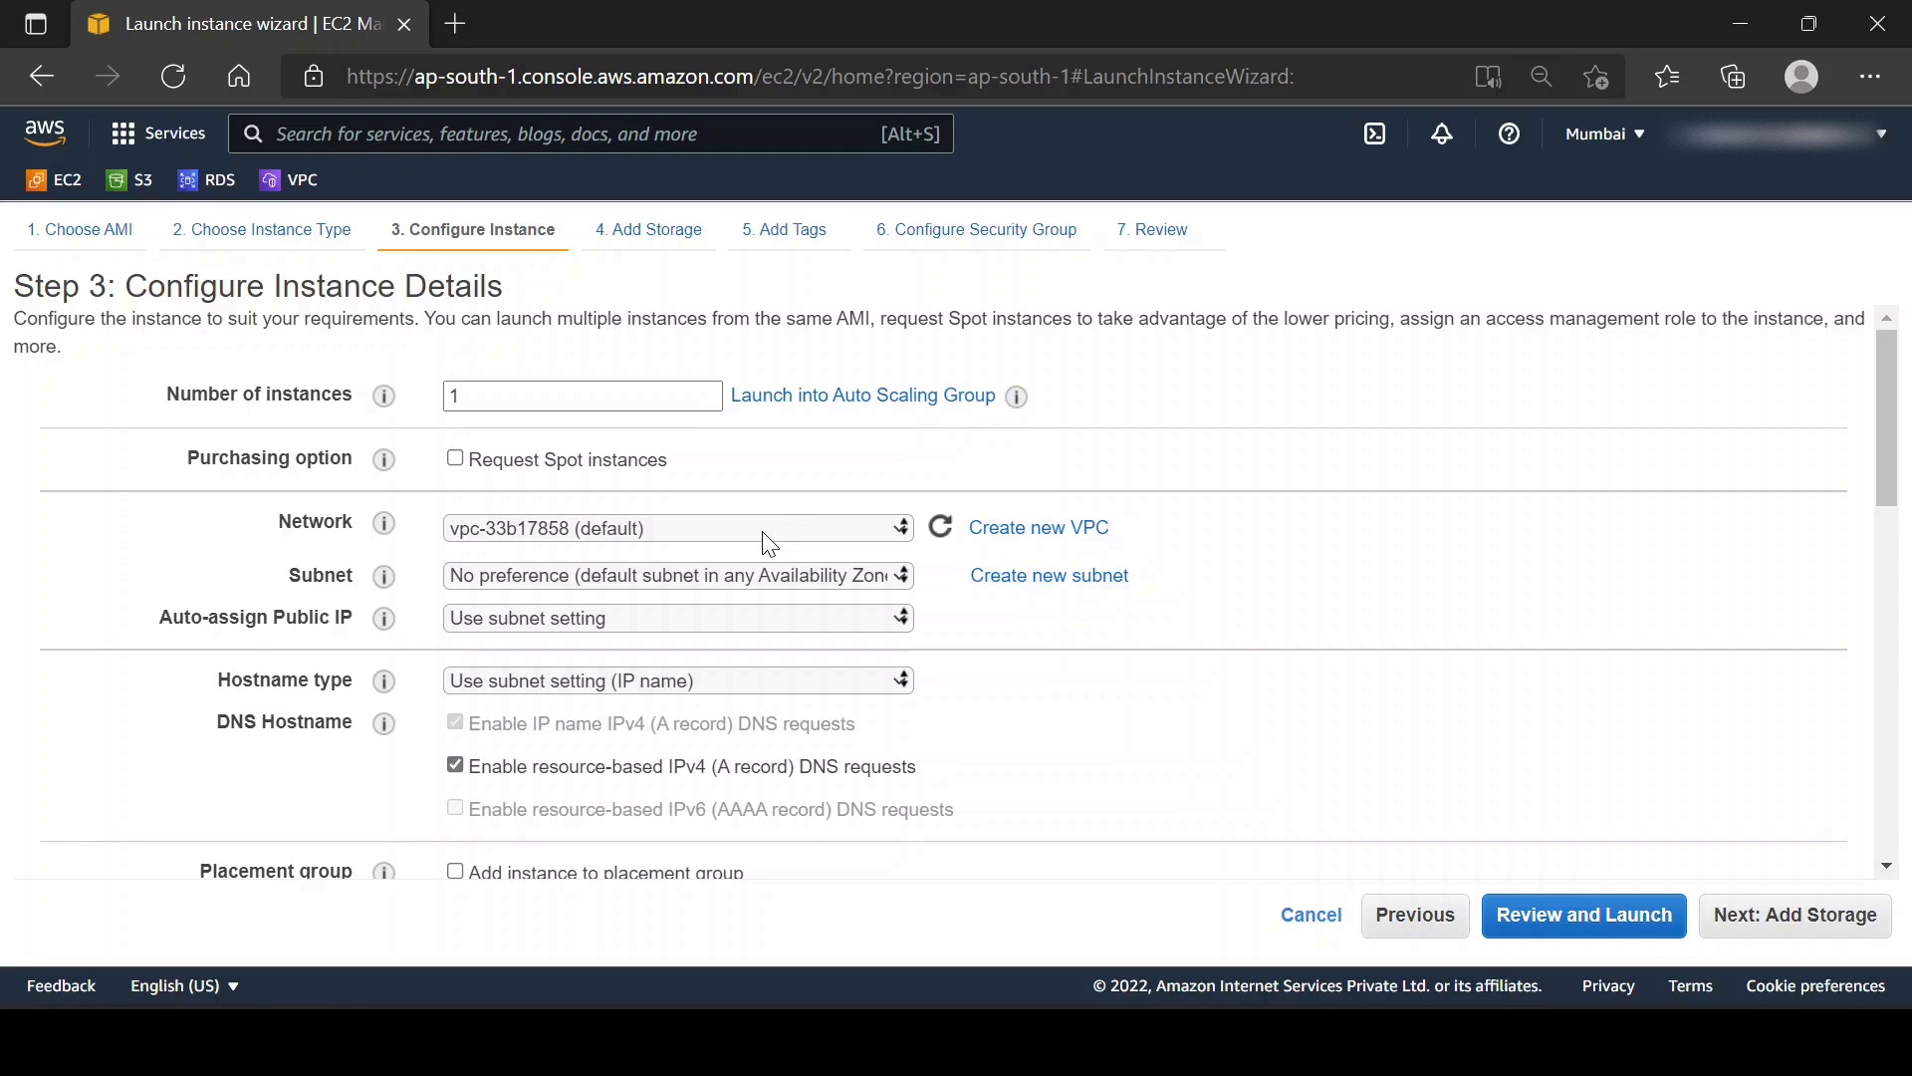
- Keep the default VPC as the network and leave the subnet at No preference after checking the available options
{"action": "left_click", "coordinate": [763, 530]}
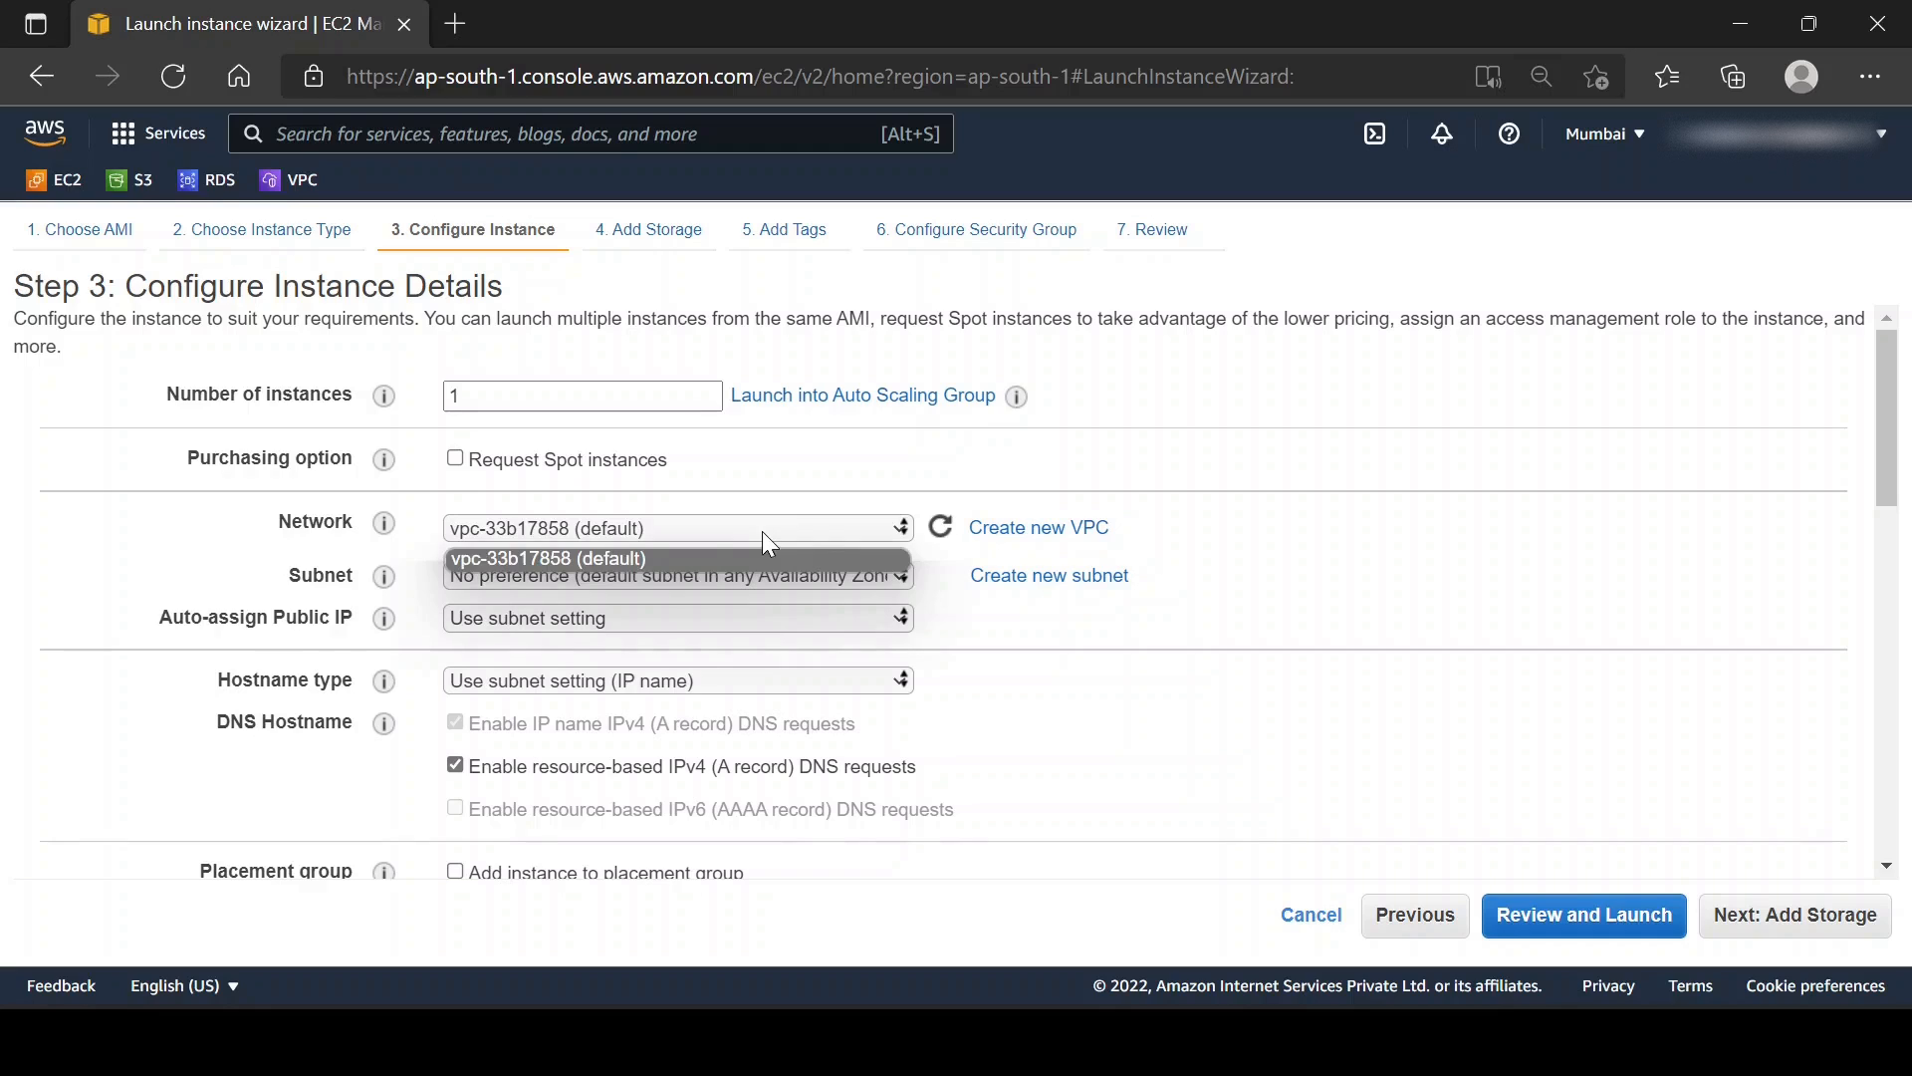
{"action": "left_click", "coordinate": [595, 561]}
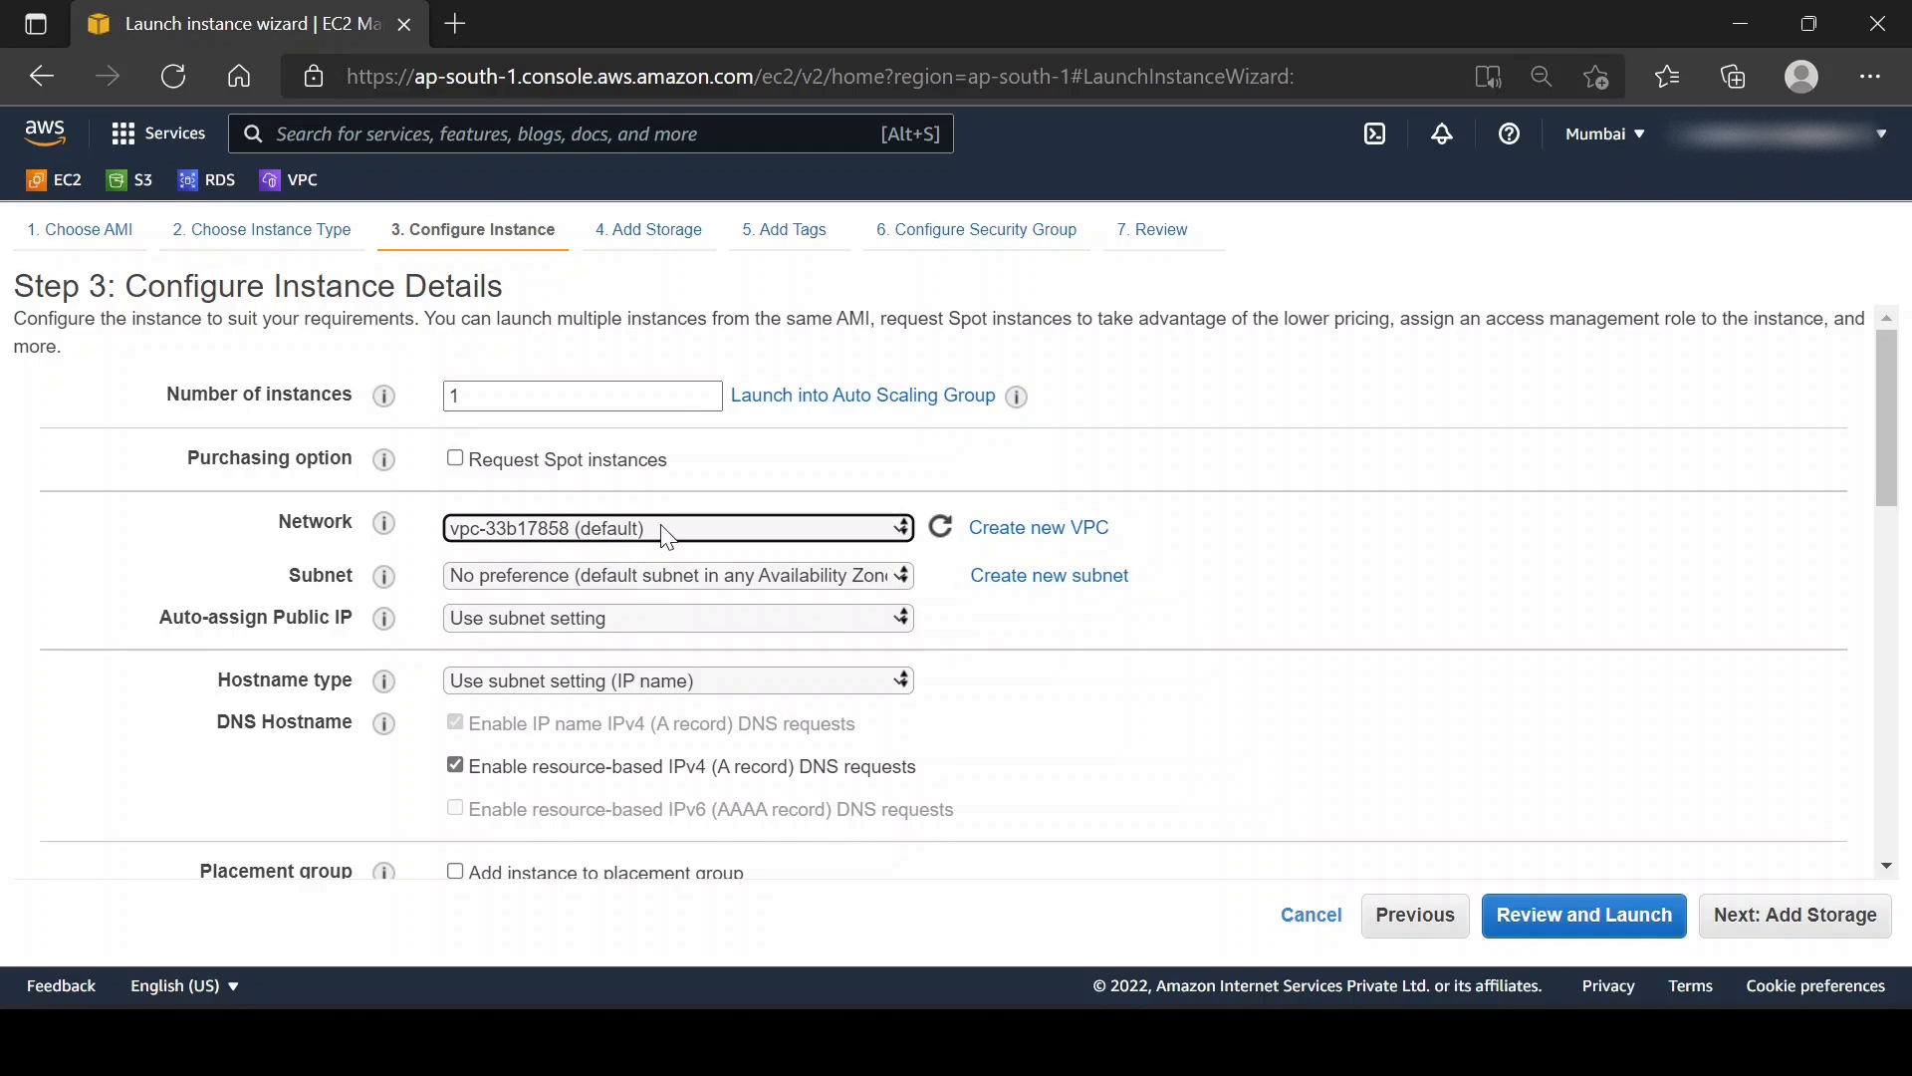
{"action": "left_click", "coordinate": [617, 578]}
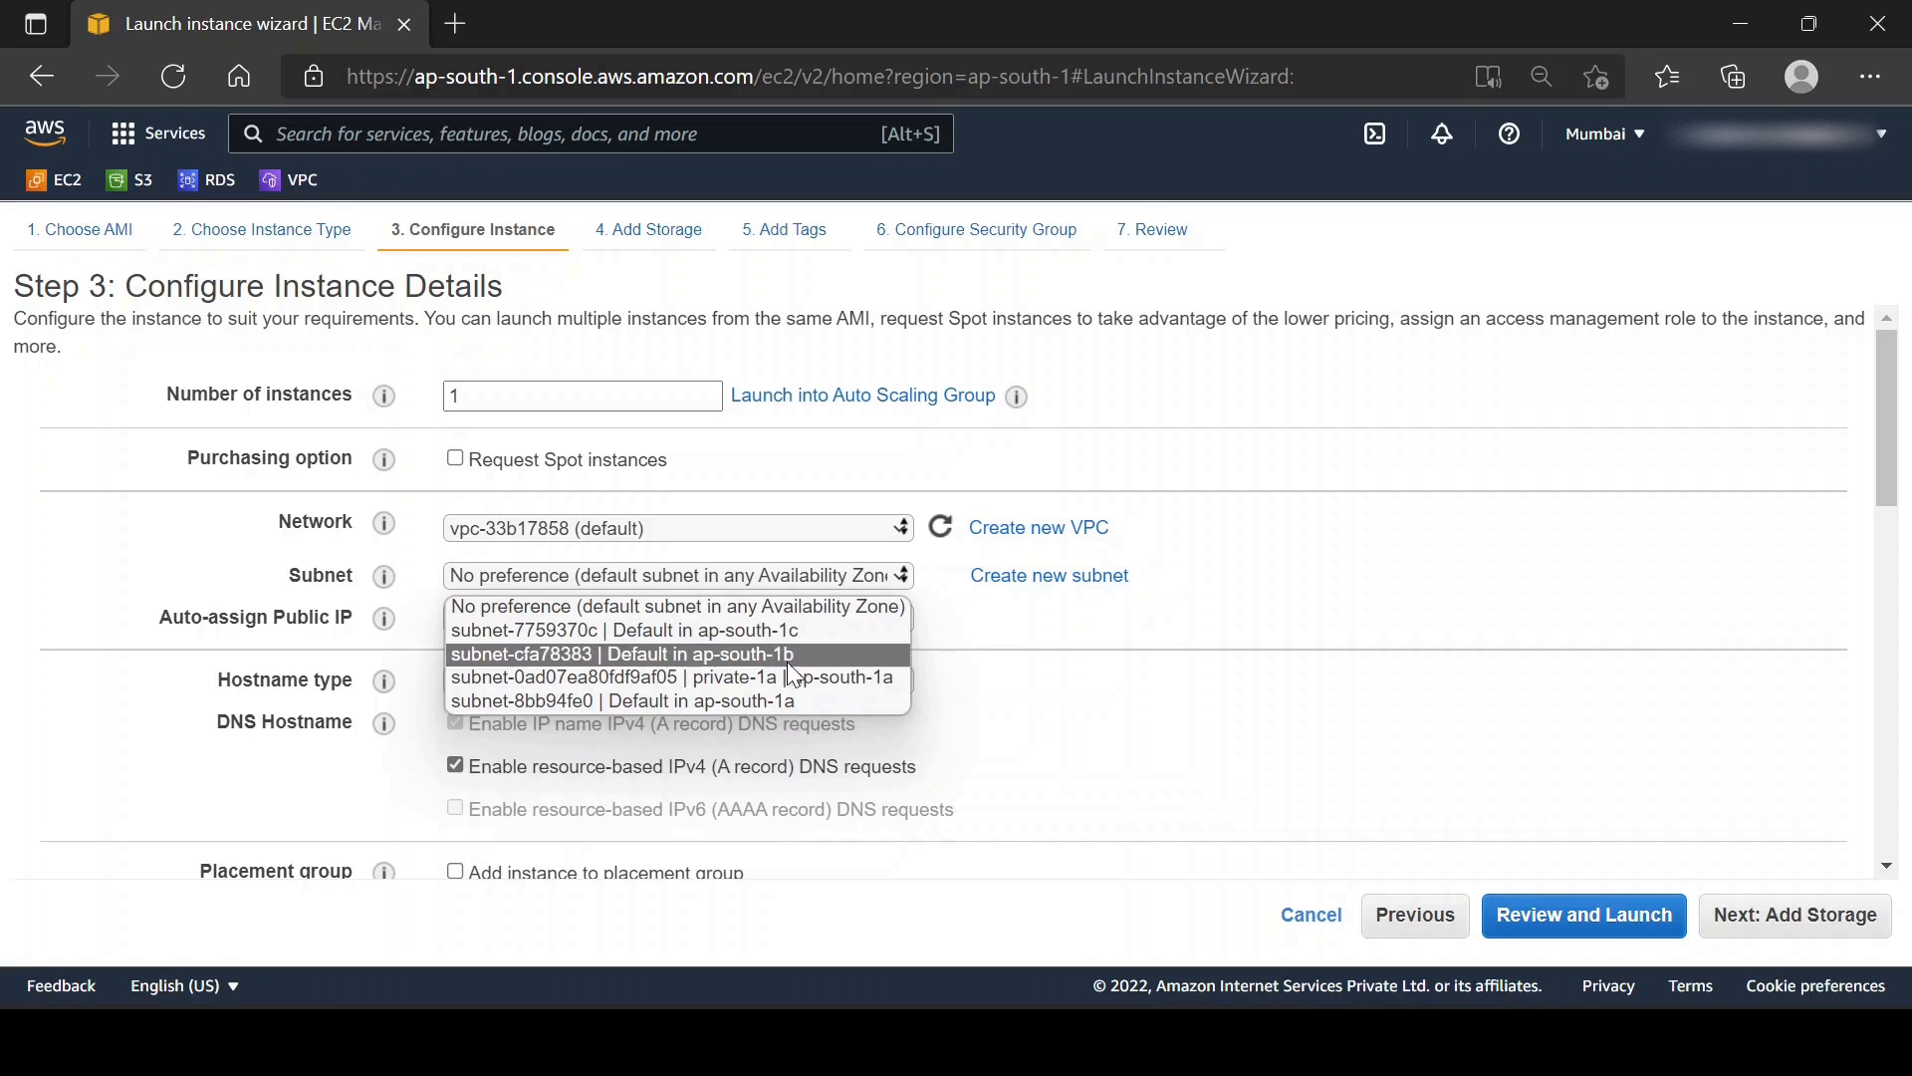
{"action": "left_click", "coordinate": [1244, 595]}
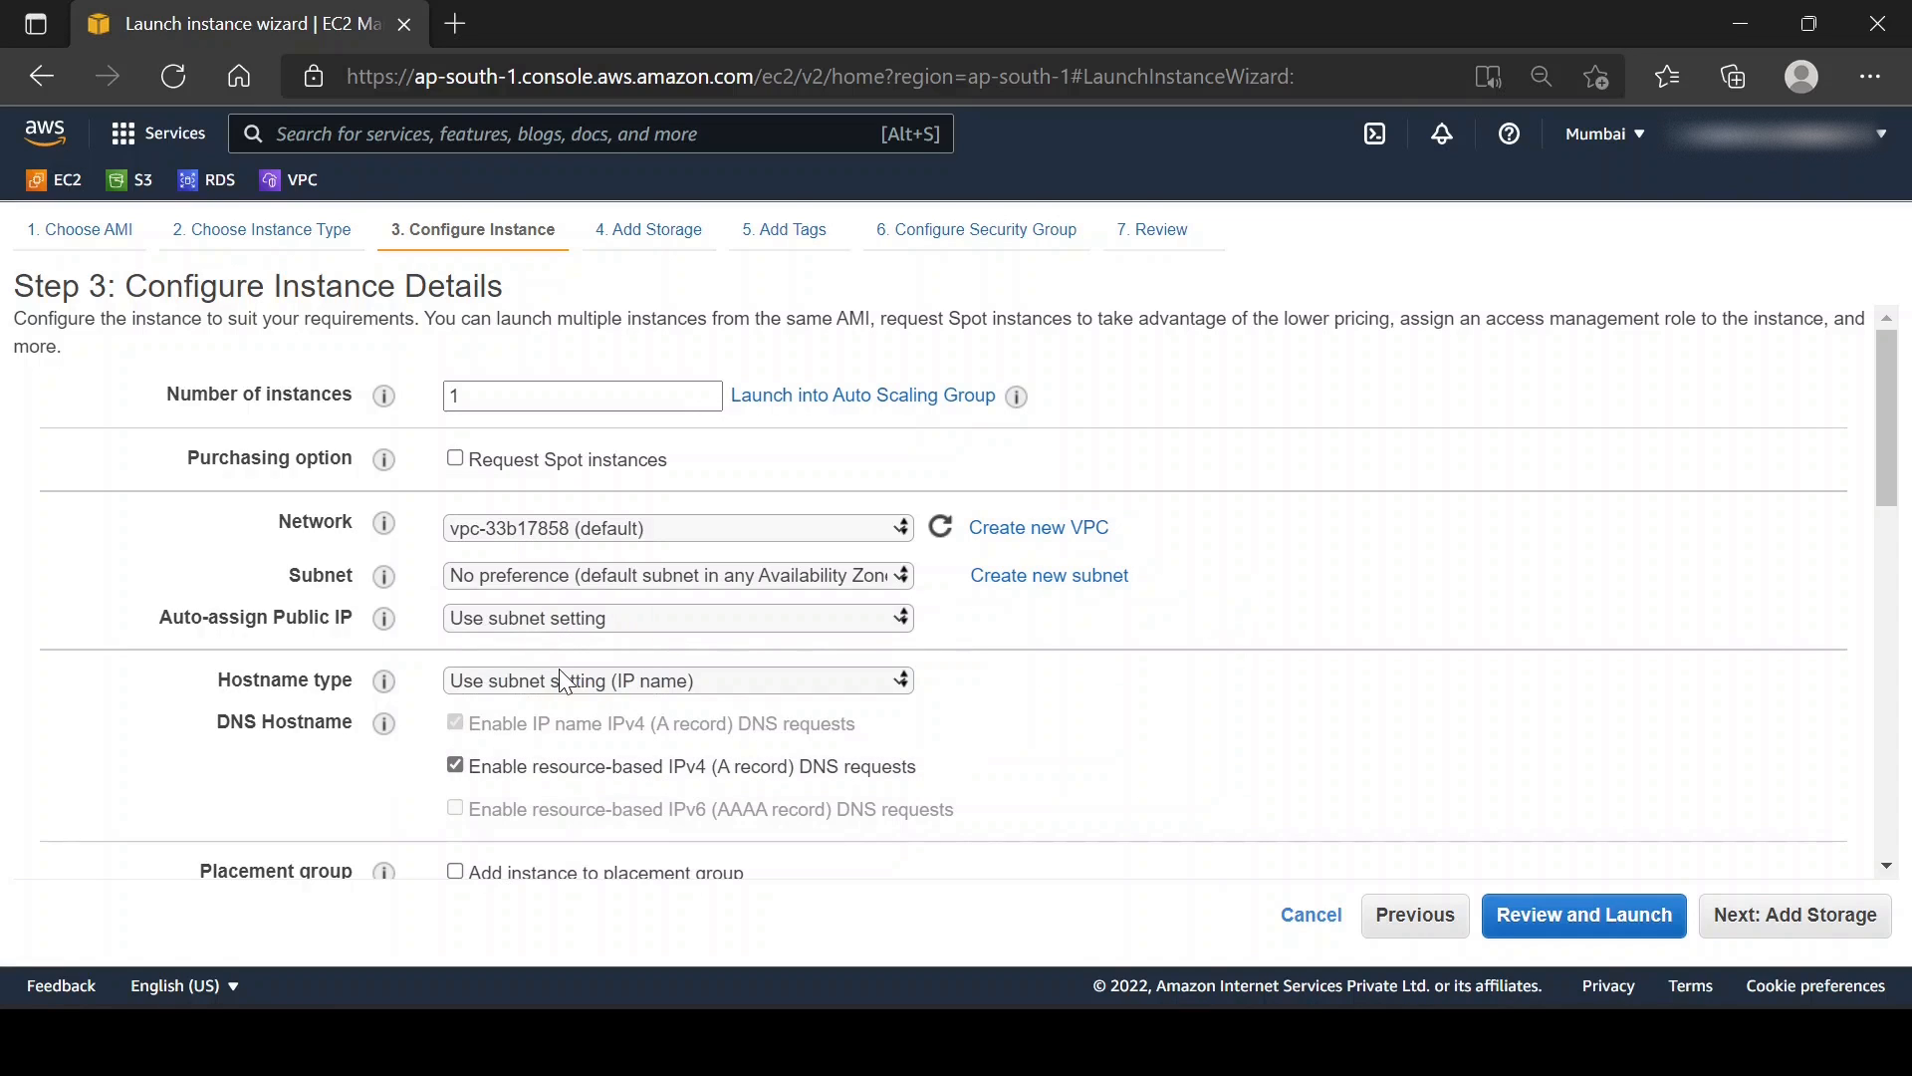
- Leave the remaining instance details at their defaults and continue to the storage settings
{"action": "scroll", "coordinate": [558, 668], "scroll_direction": "down", "scroll_amount": 1}
{"action": "scroll", "coordinate": [558, 697], "scroll_direction": "down", "scroll_amount": 3}
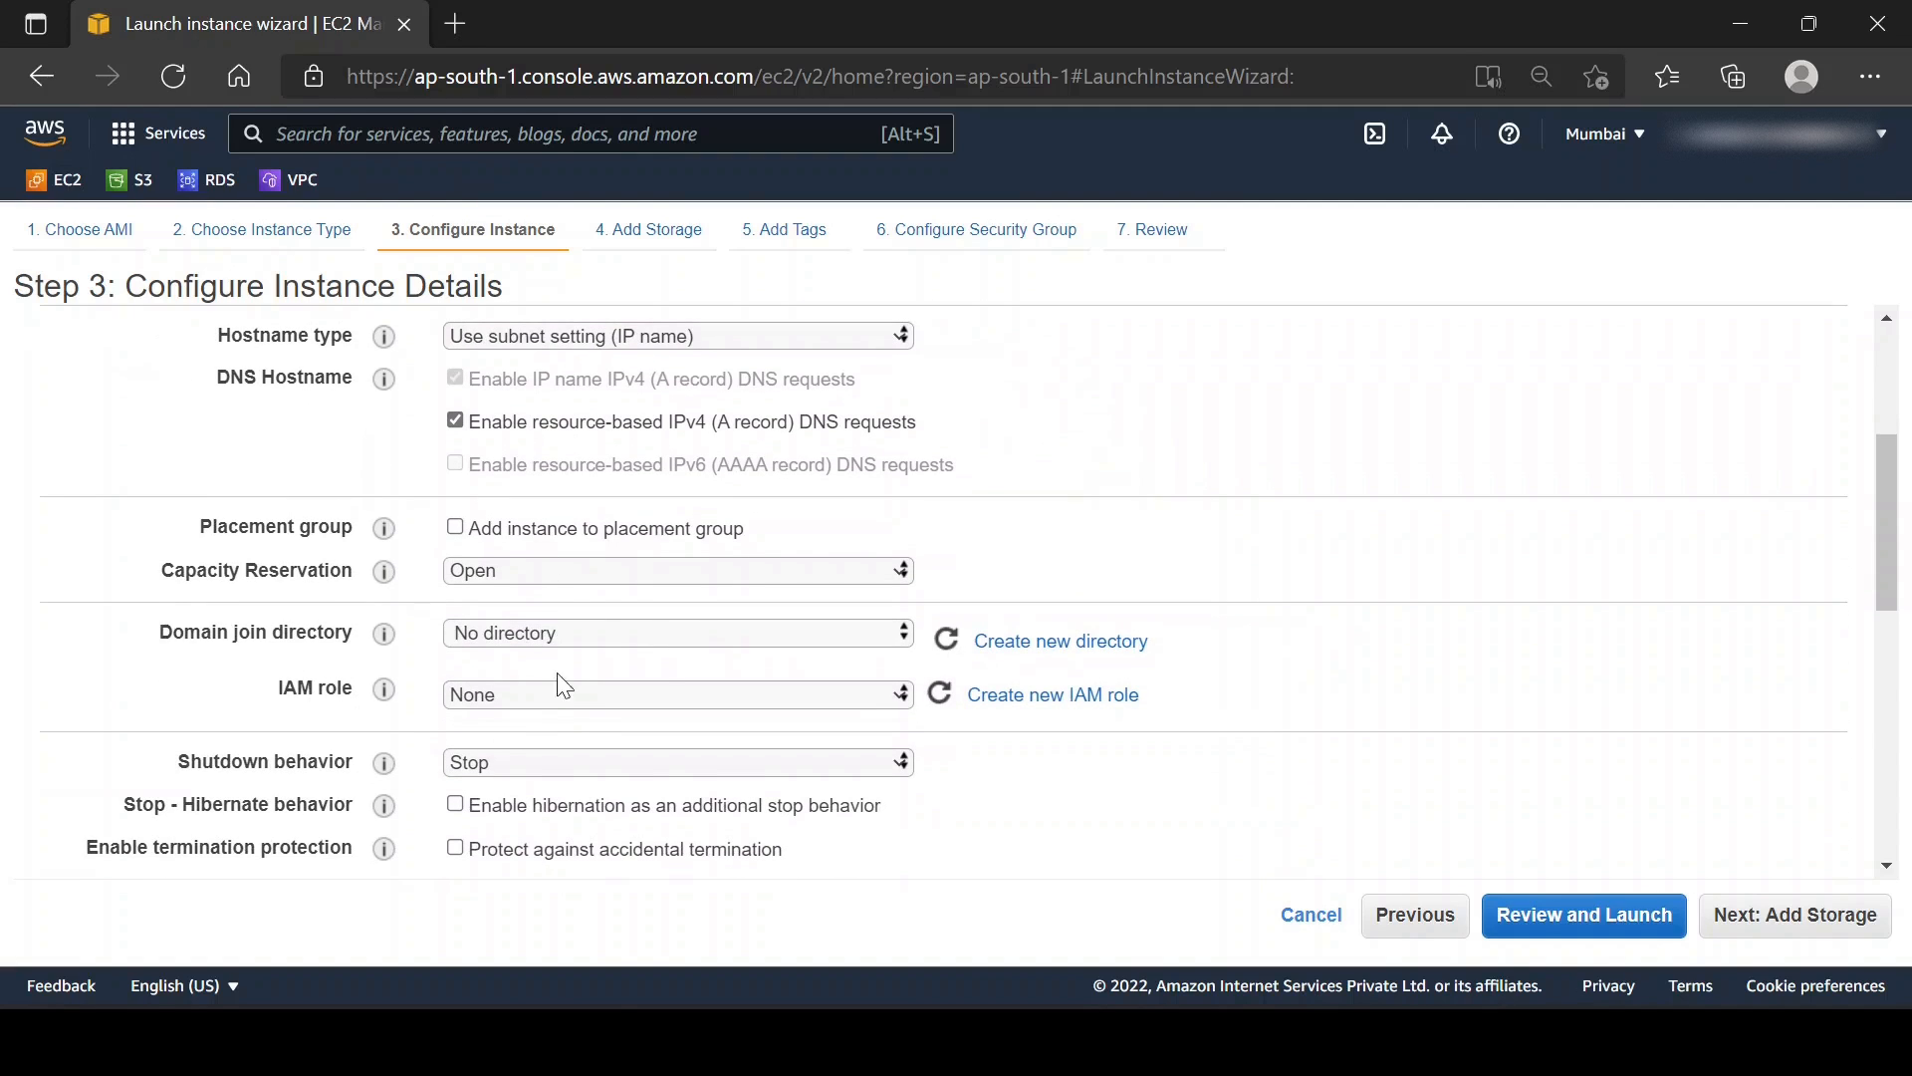
{"action": "scroll", "coordinate": [558, 726], "scroll_direction": "down", "scroll_amount": 2}
{"action": "scroll", "coordinate": [996, 776], "scroll_direction": "down", "scroll_amount": 2}
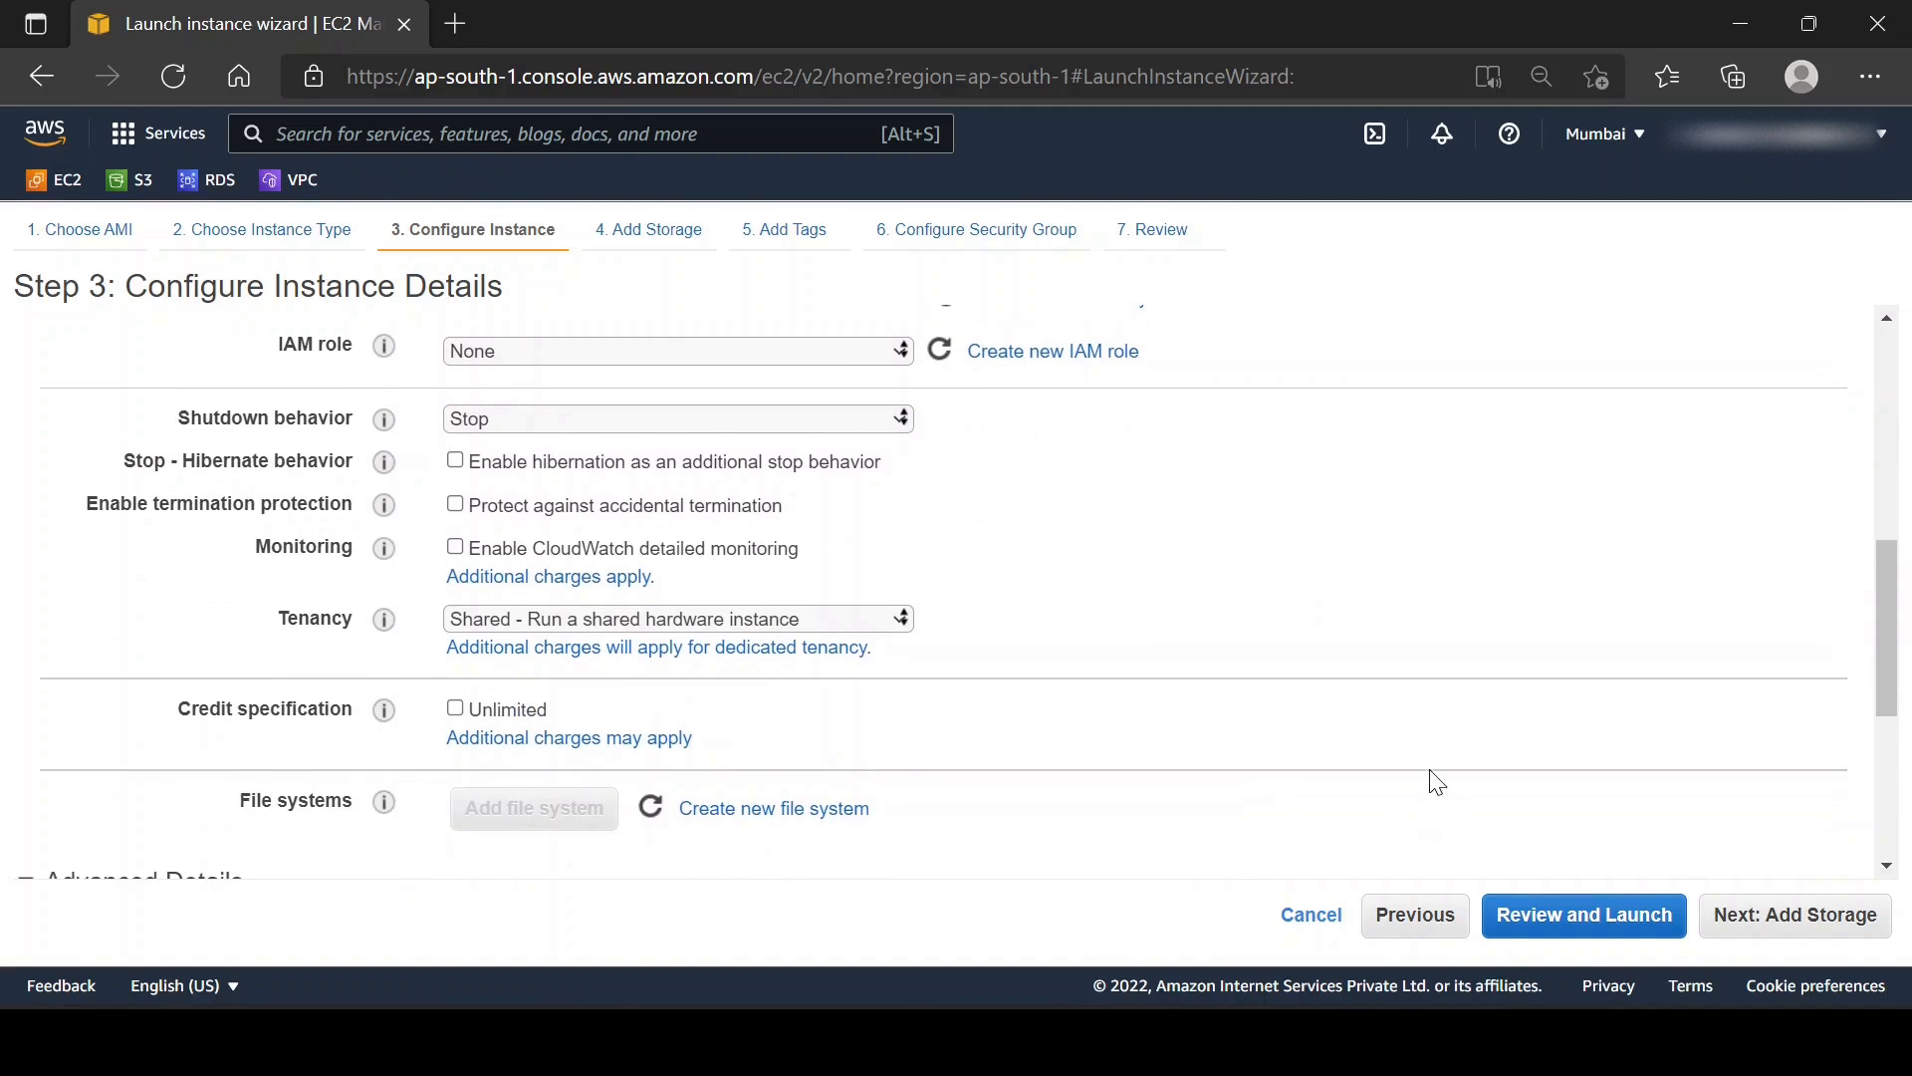
{"action": "scroll", "coordinate": [1438, 790], "scroll_direction": "down", "scroll_amount": 1}
{"action": "left_click", "coordinate": [1763, 942]}
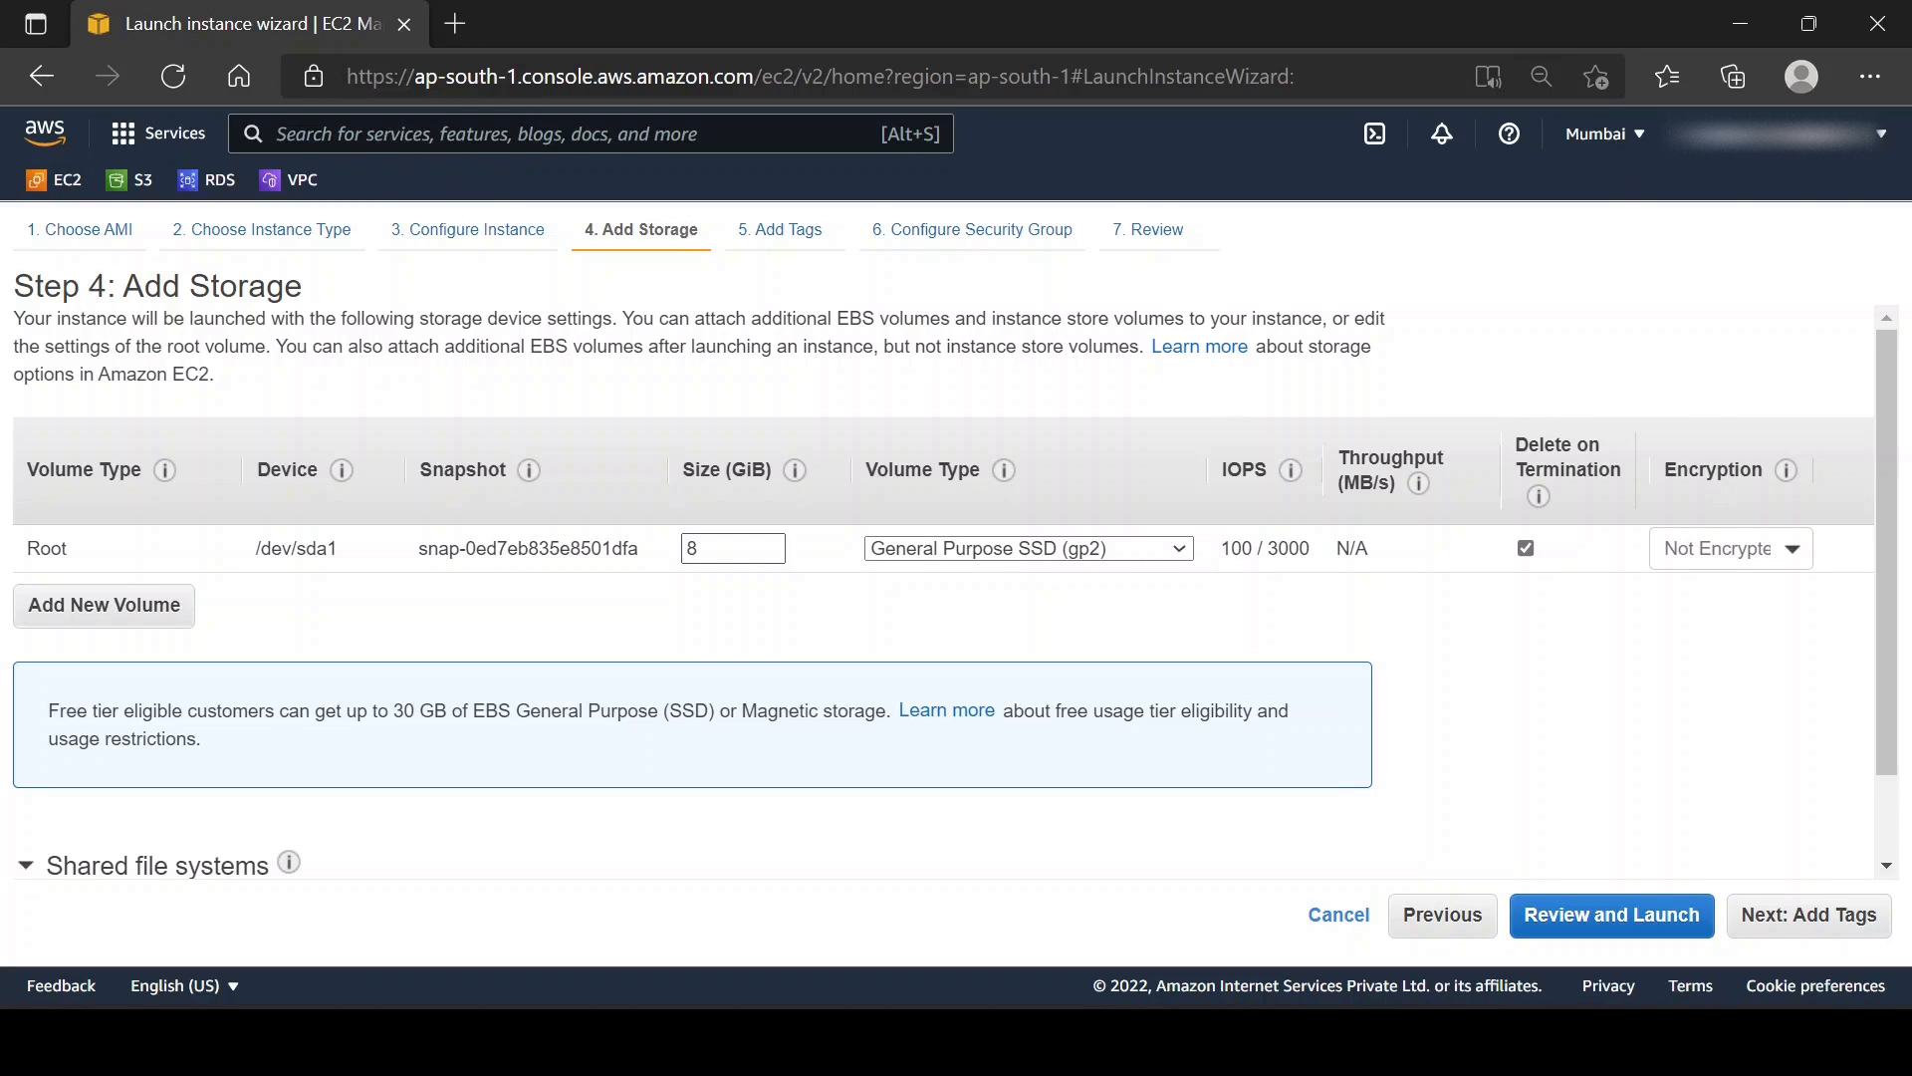
- Set the root volume's size to 10 GiB and keep General Purpose SSD (gp2) as its volume type
{"action": "double_click", "coordinate": [683, 548]}
{"action": "type", "text": "10"}
{"action": "left_click", "coordinate": [784, 632]}
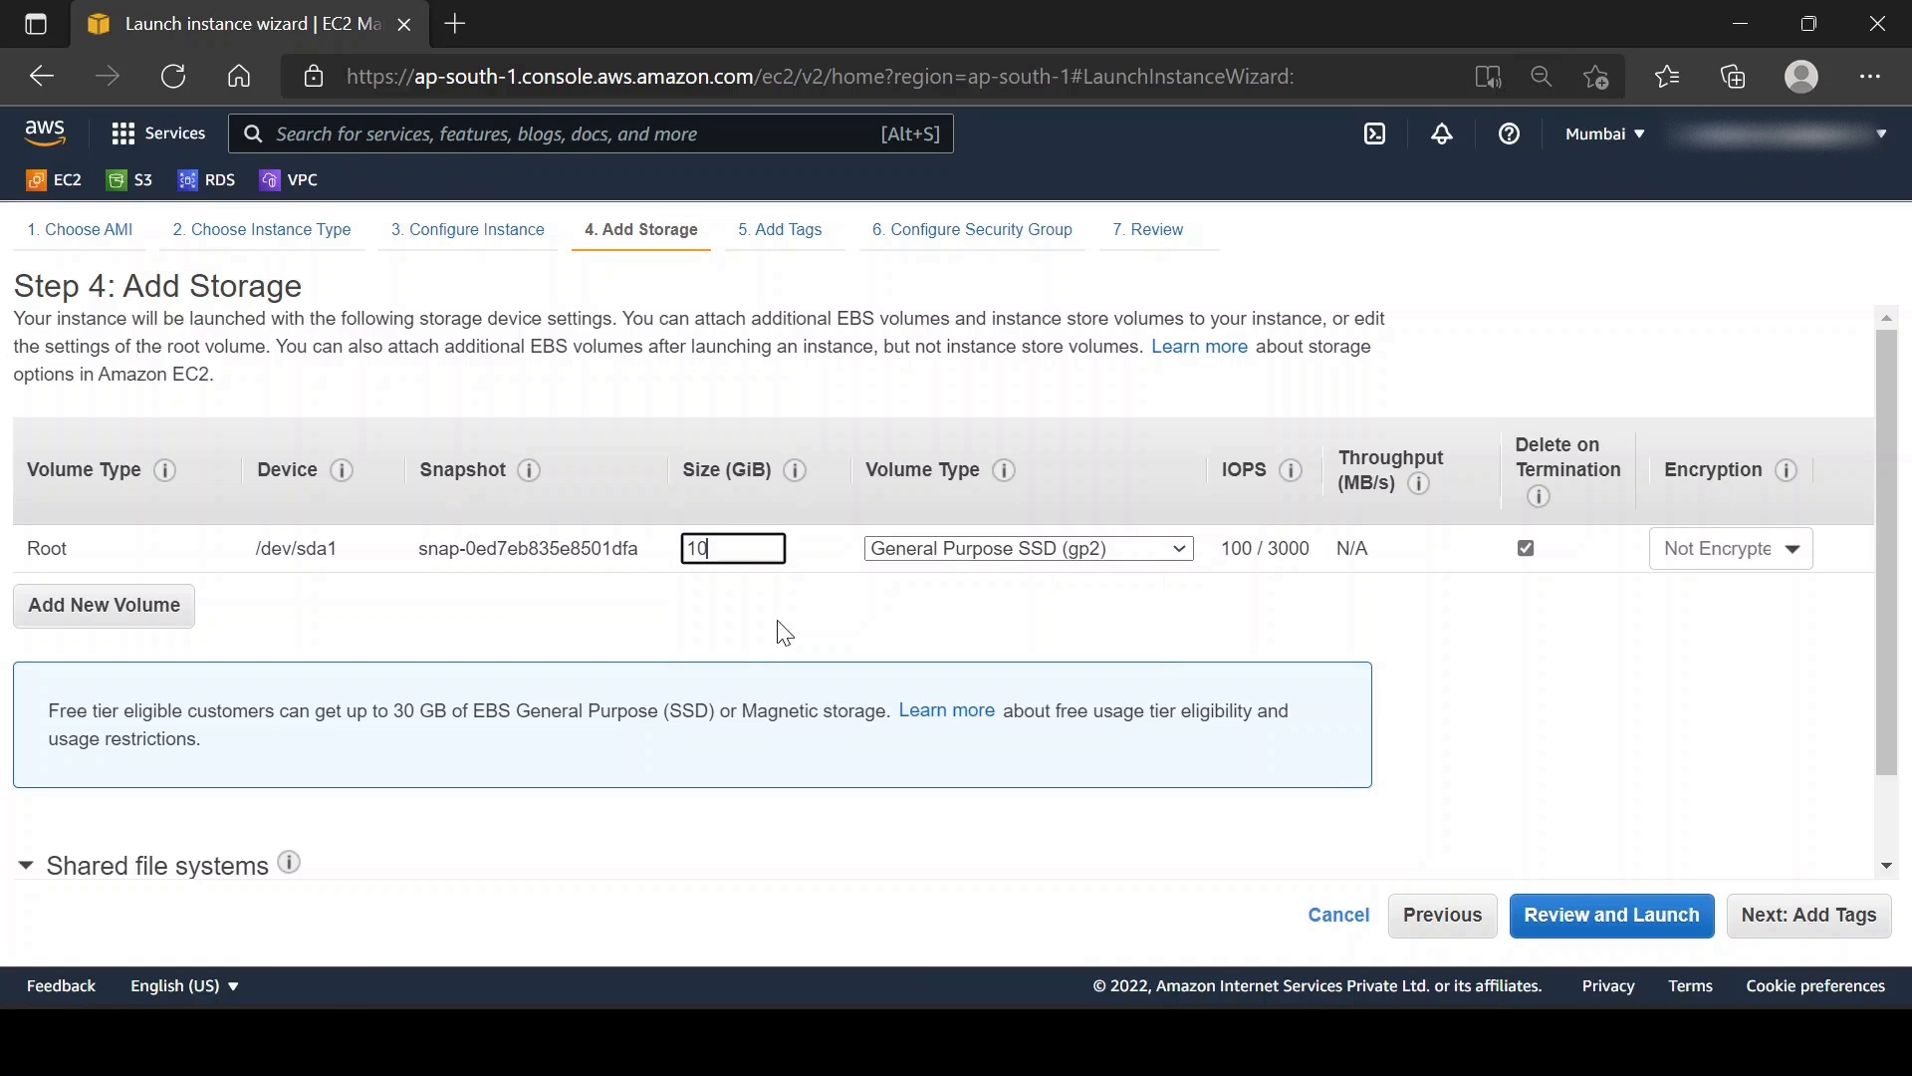
{"action": "left_click", "coordinate": [1173, 554]}
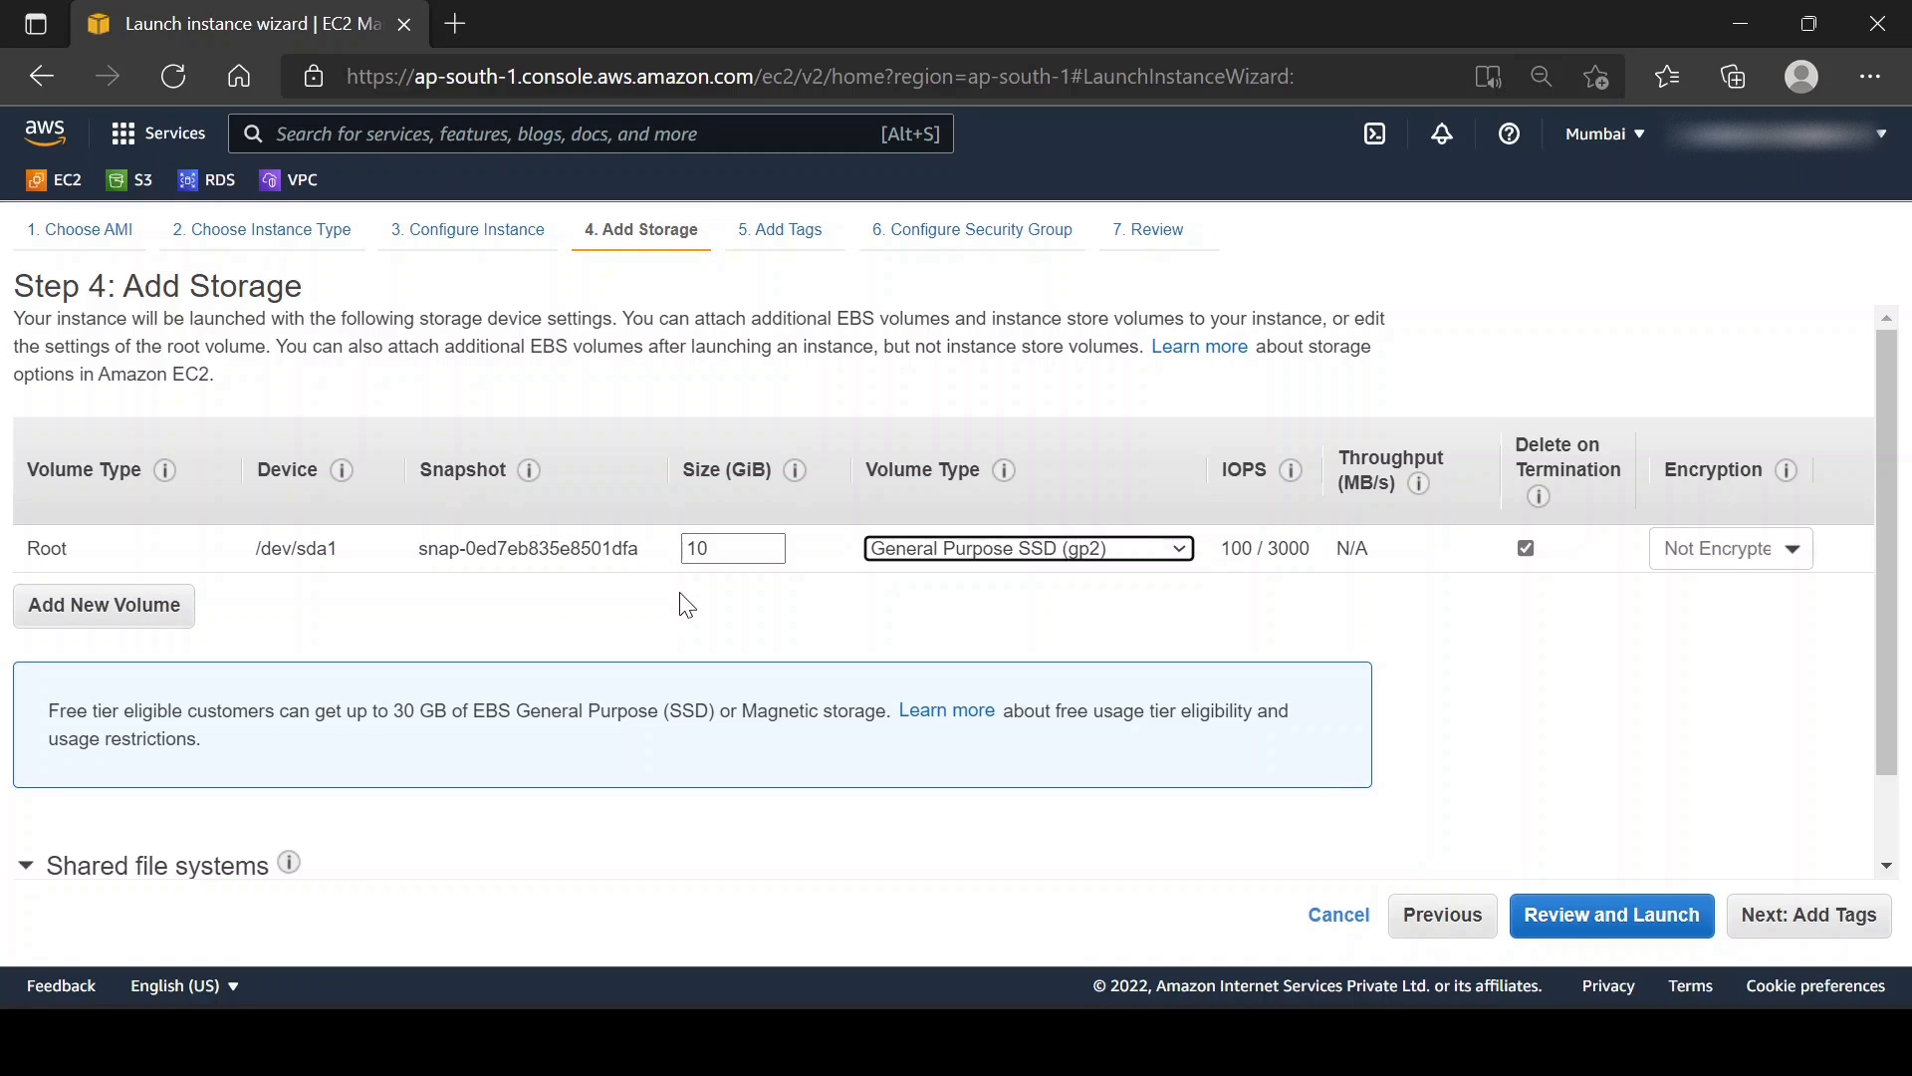
{"action": "left_click", "coordinate": [141, 619]}
{"action": "left_click", "coordinate": [163, 597]}
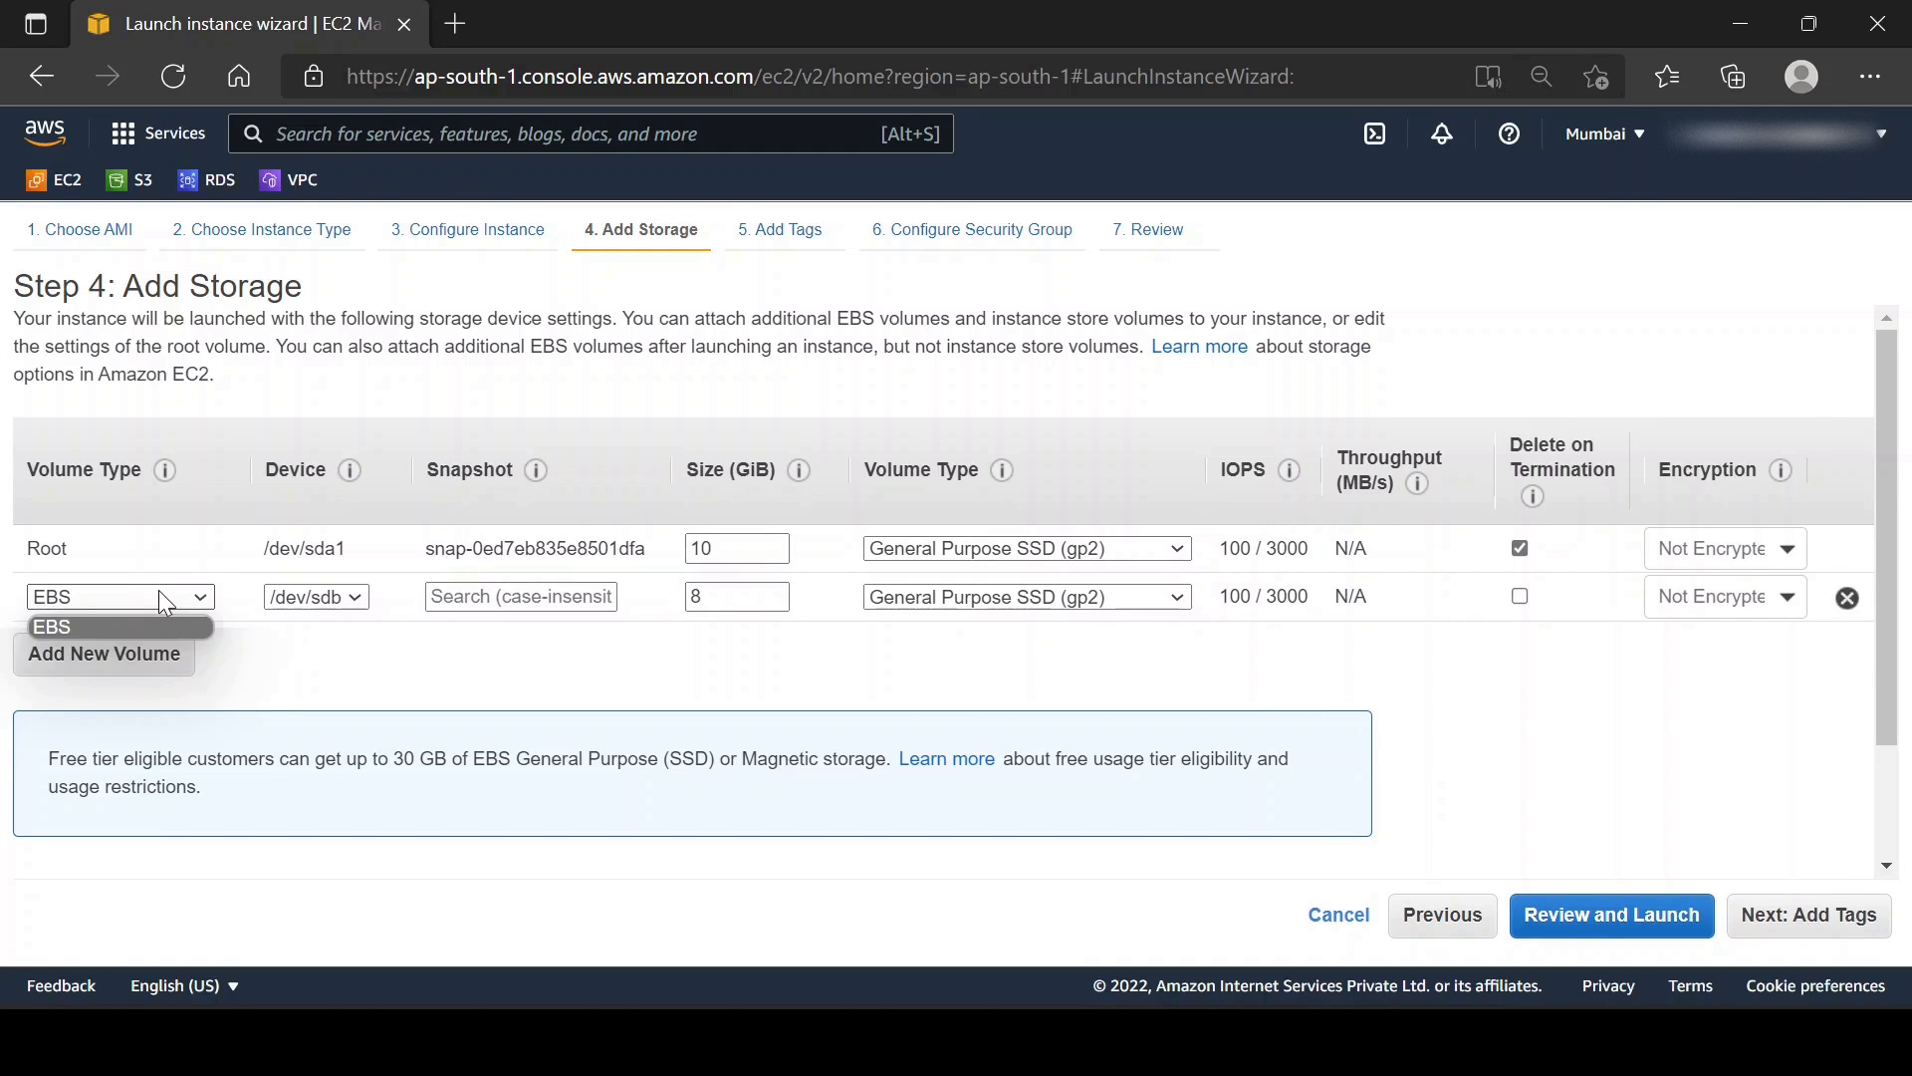
{"action": "left_click", "coordinate": [161, 591]}
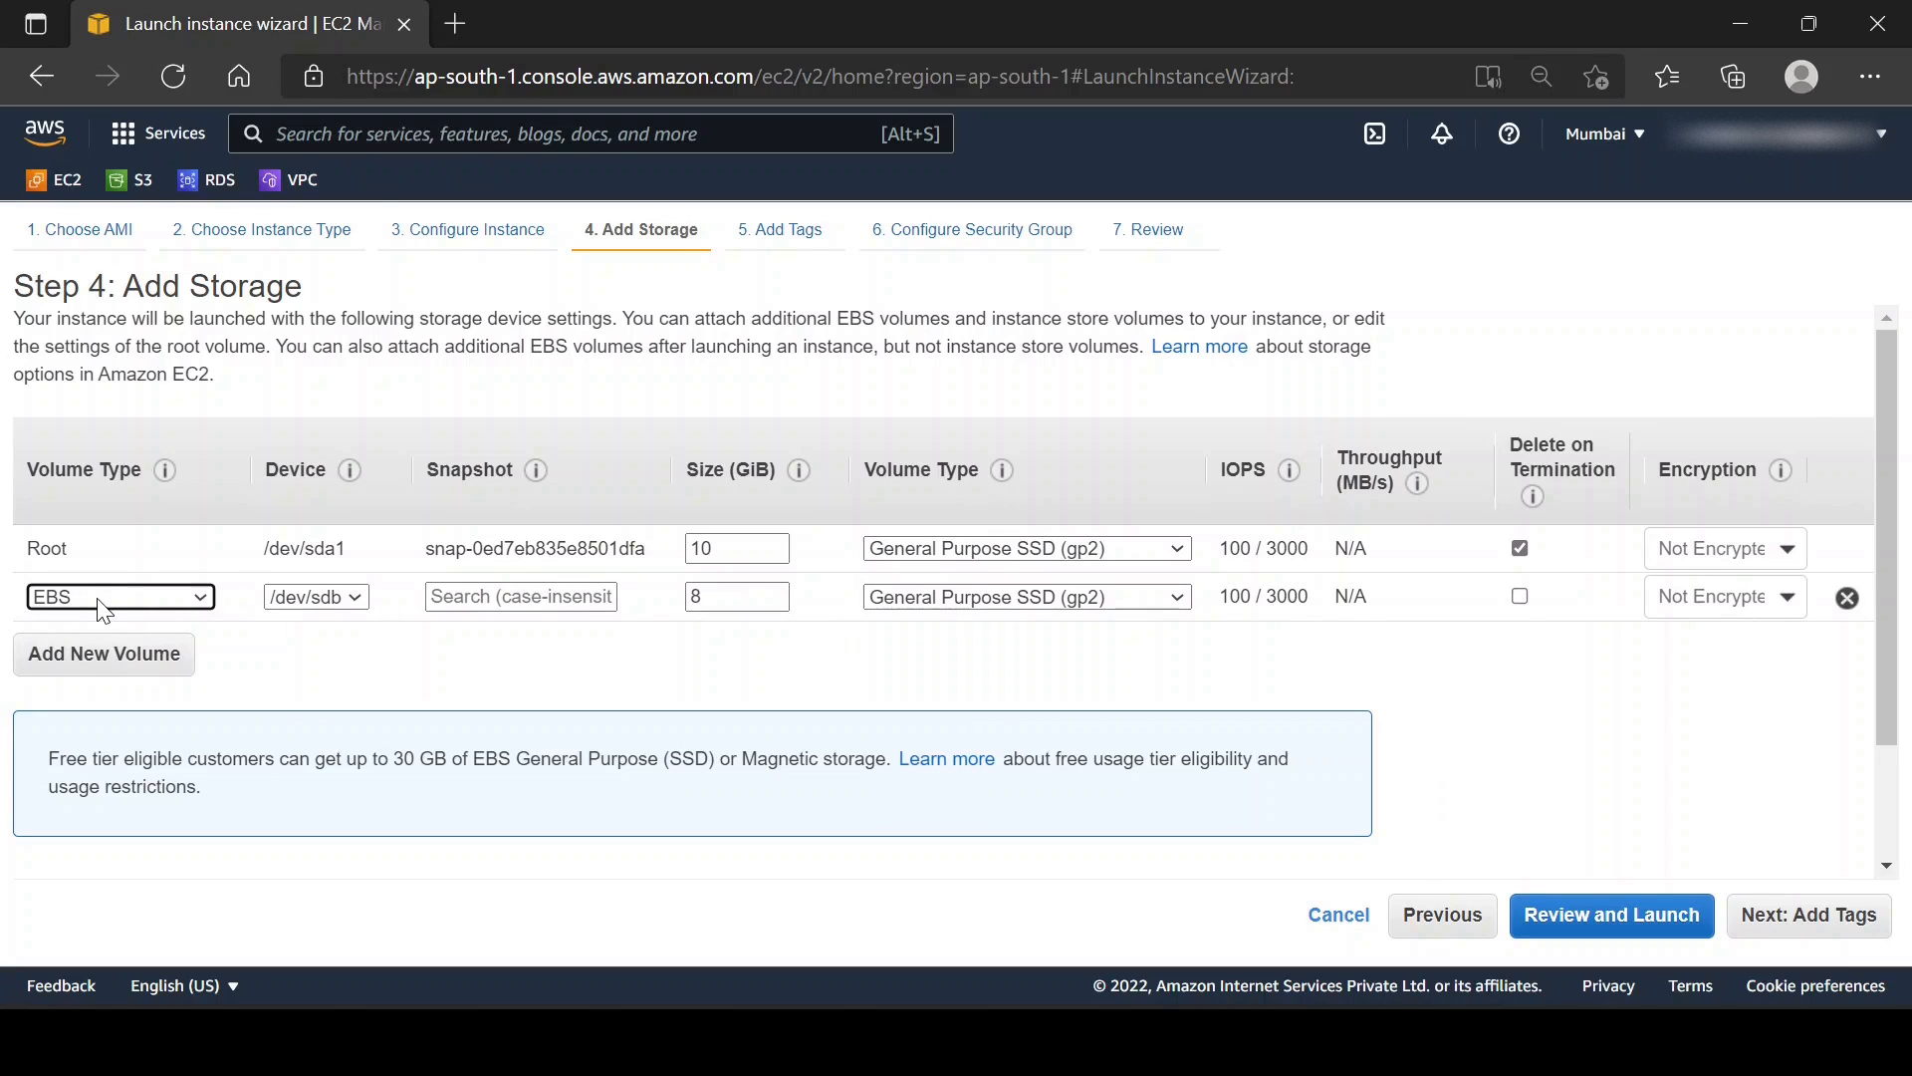
{"action": "left_click", "coordinate": [1847, 598]}
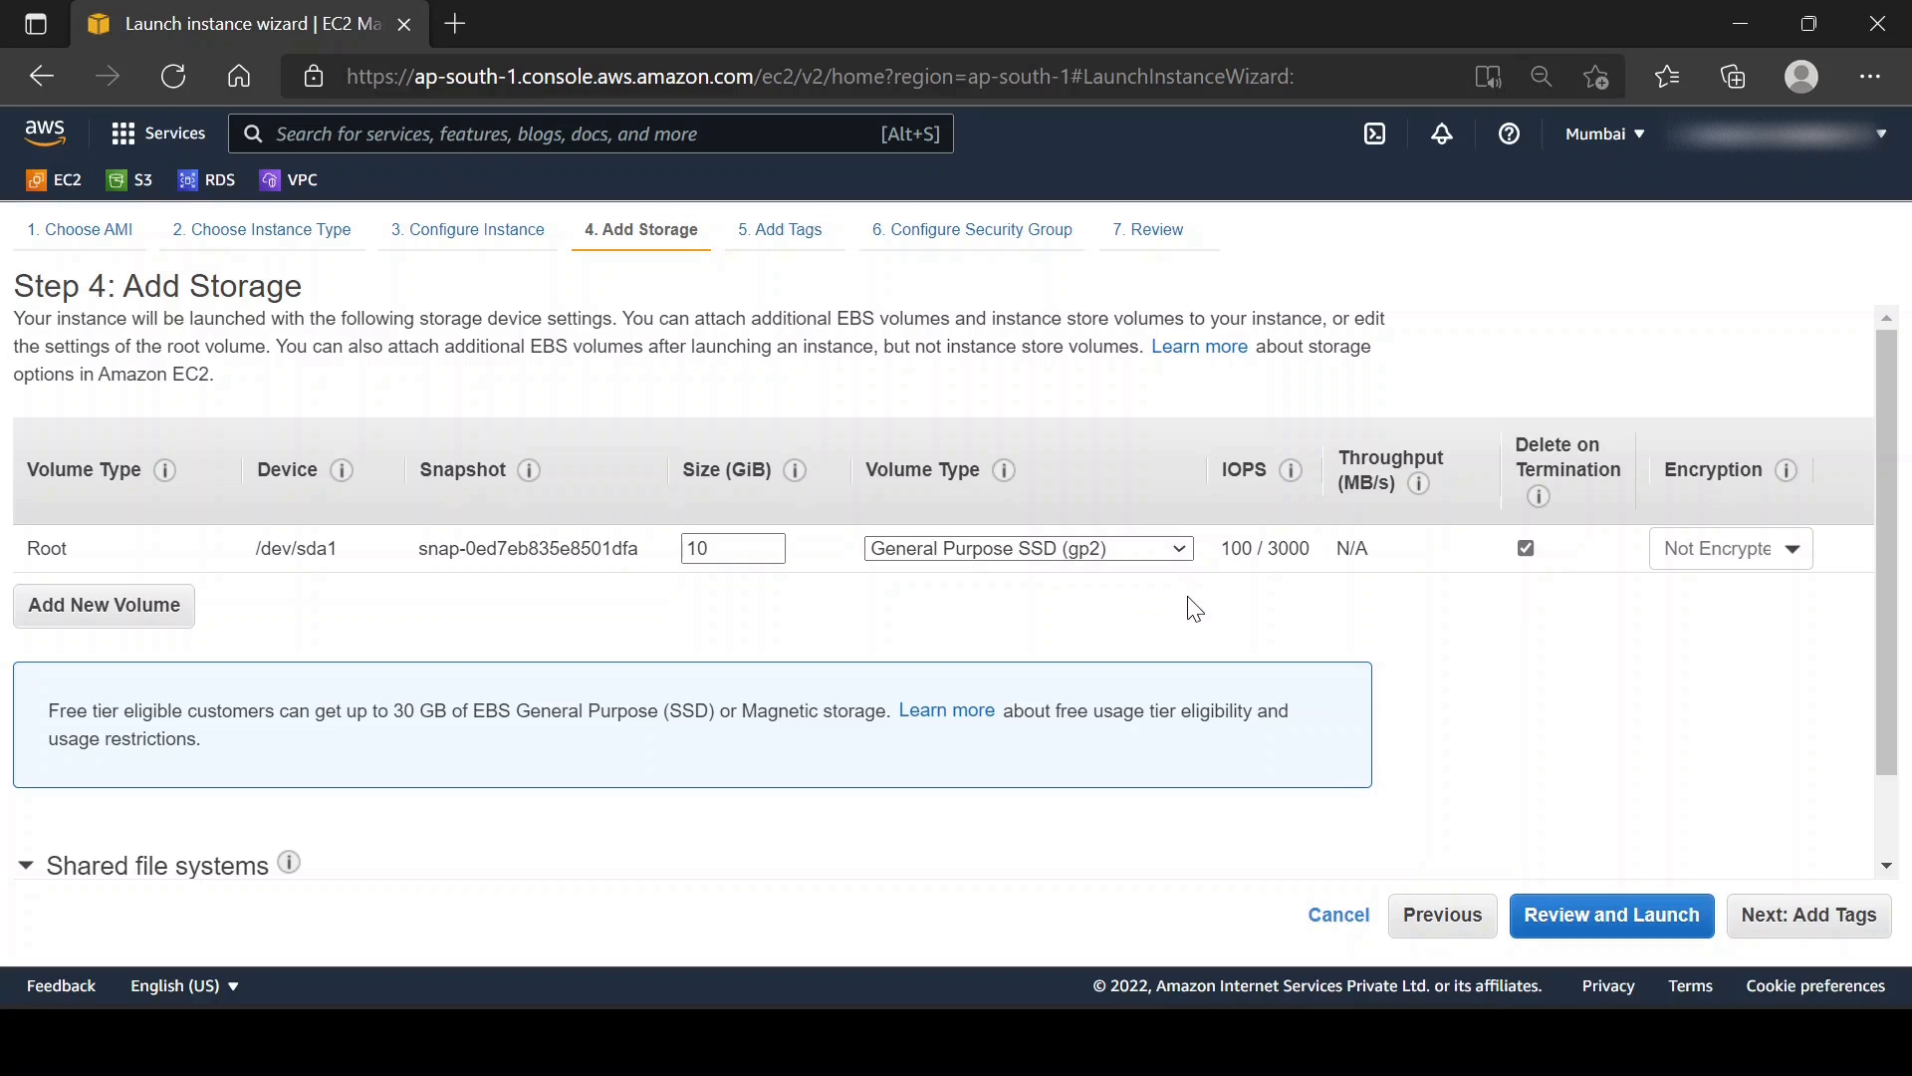
- Keep Delete on Termination enabled for the root volume and continue to the tag settings
{"action": "left_click", "coordinate": [1526, 549]}
{"action": "left_click", "coordinate": [1526, 550]}
{"action": "mouse_move", "coordinate": [1524, 514]}
{"action": "left_click", "coordinate": [1830, 918]}
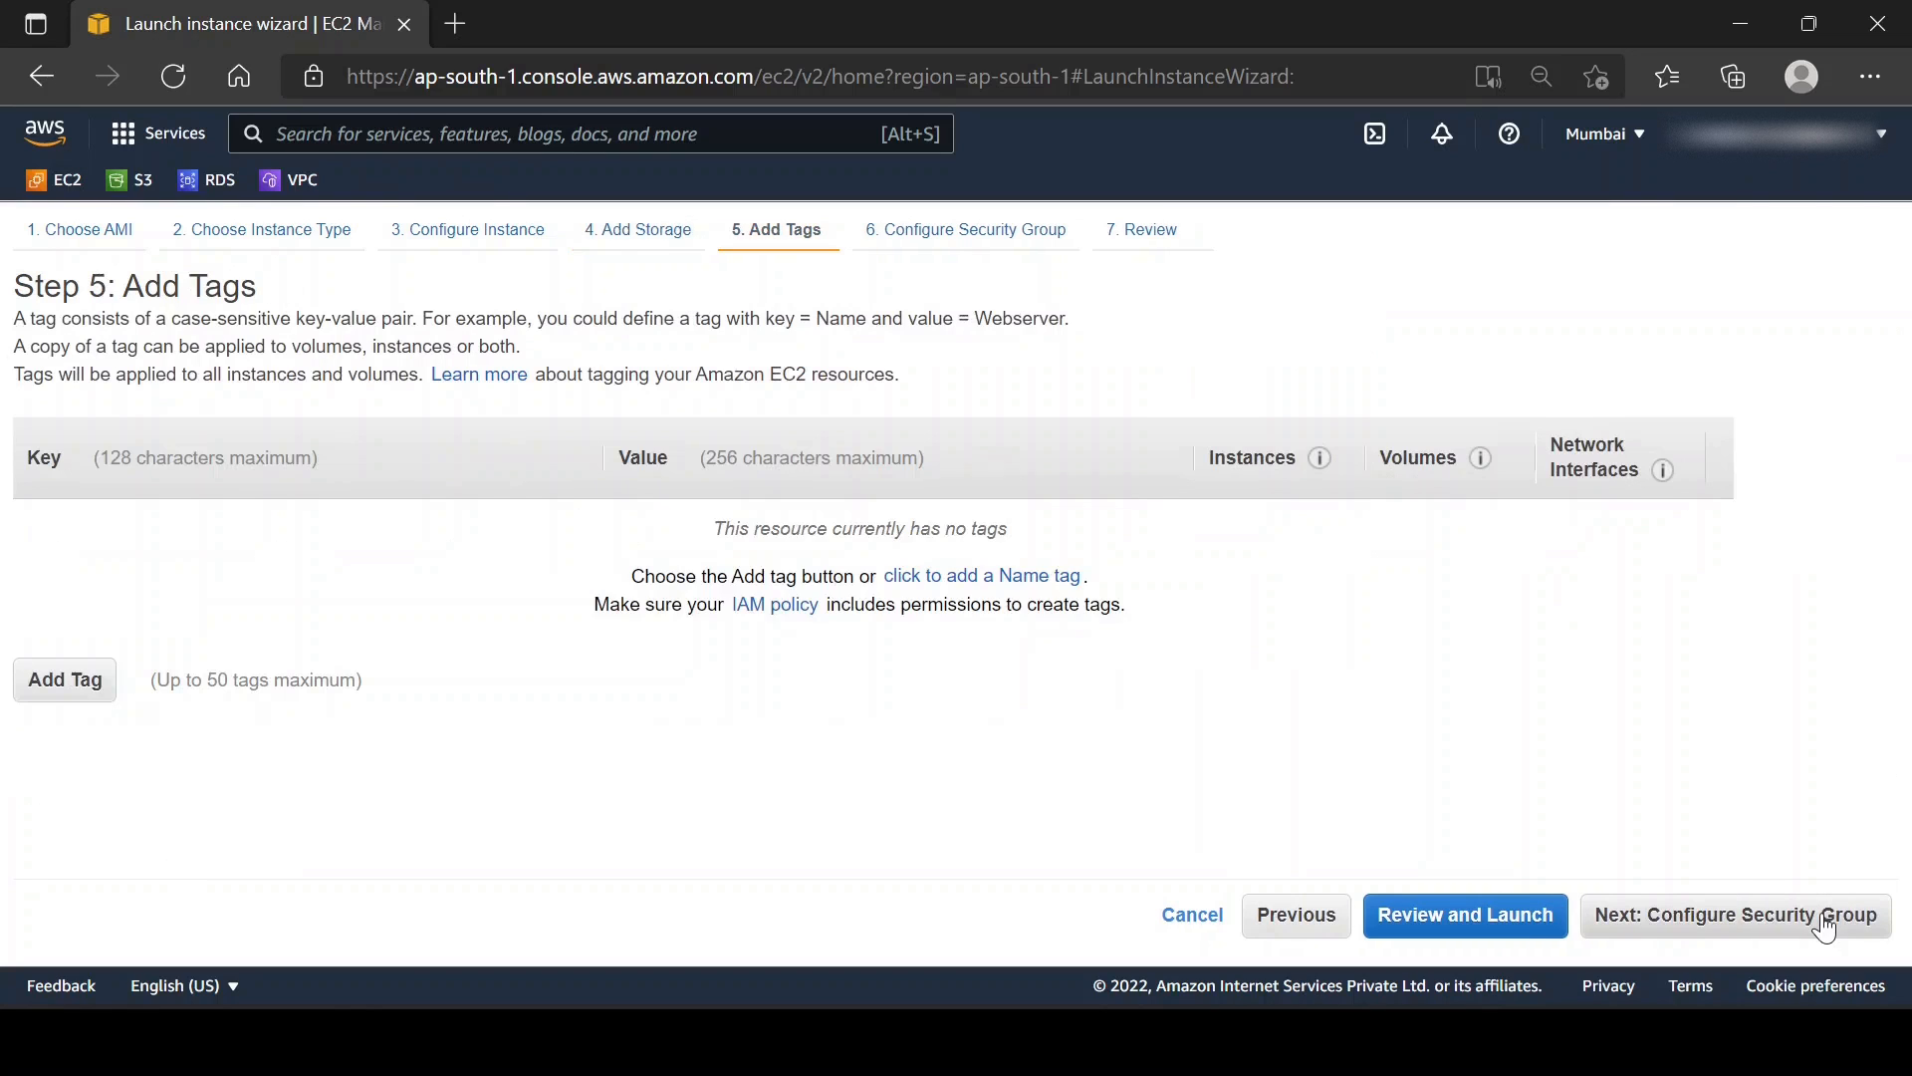
- Add a tag with the key Name and the value vm1
{"action": "left_click", "coordinate": [43, 683]}
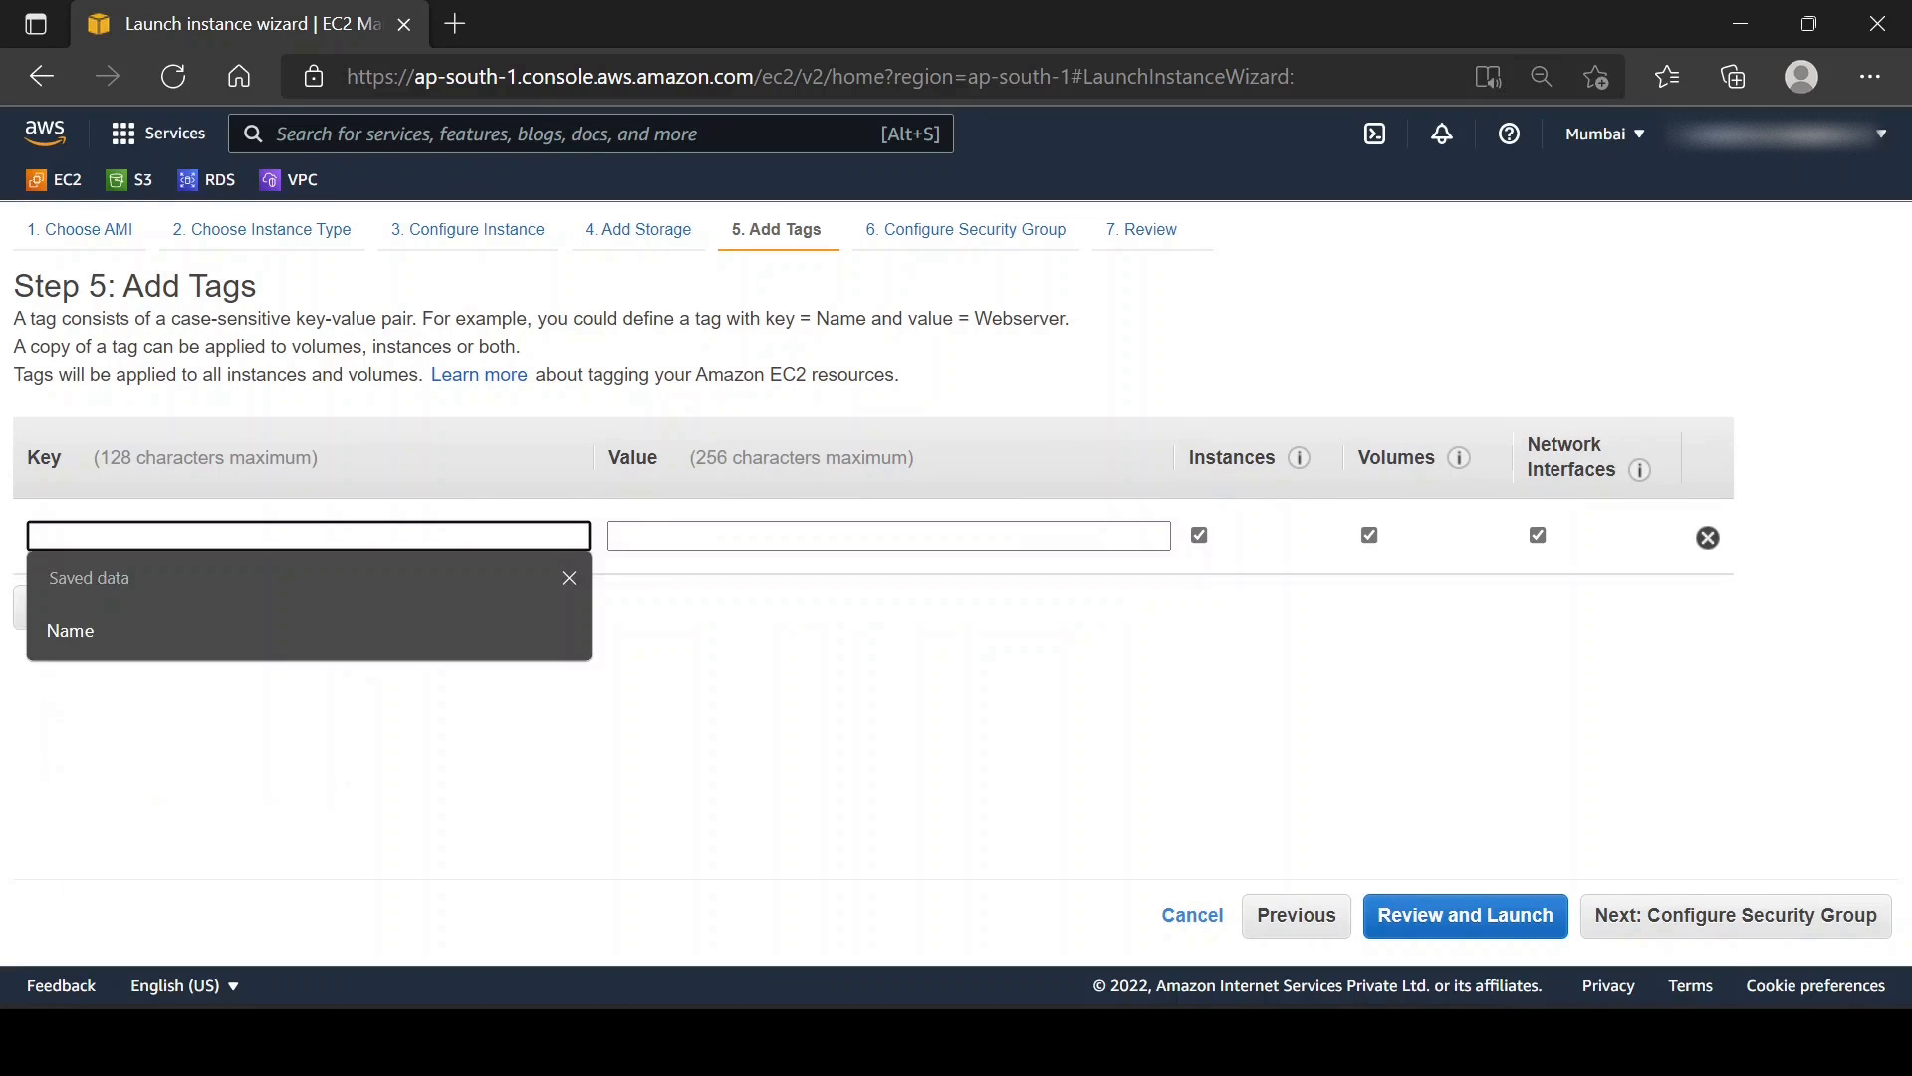
{"action": "type", "text": "Name"}
{"action": "key", "text": "Tab"}
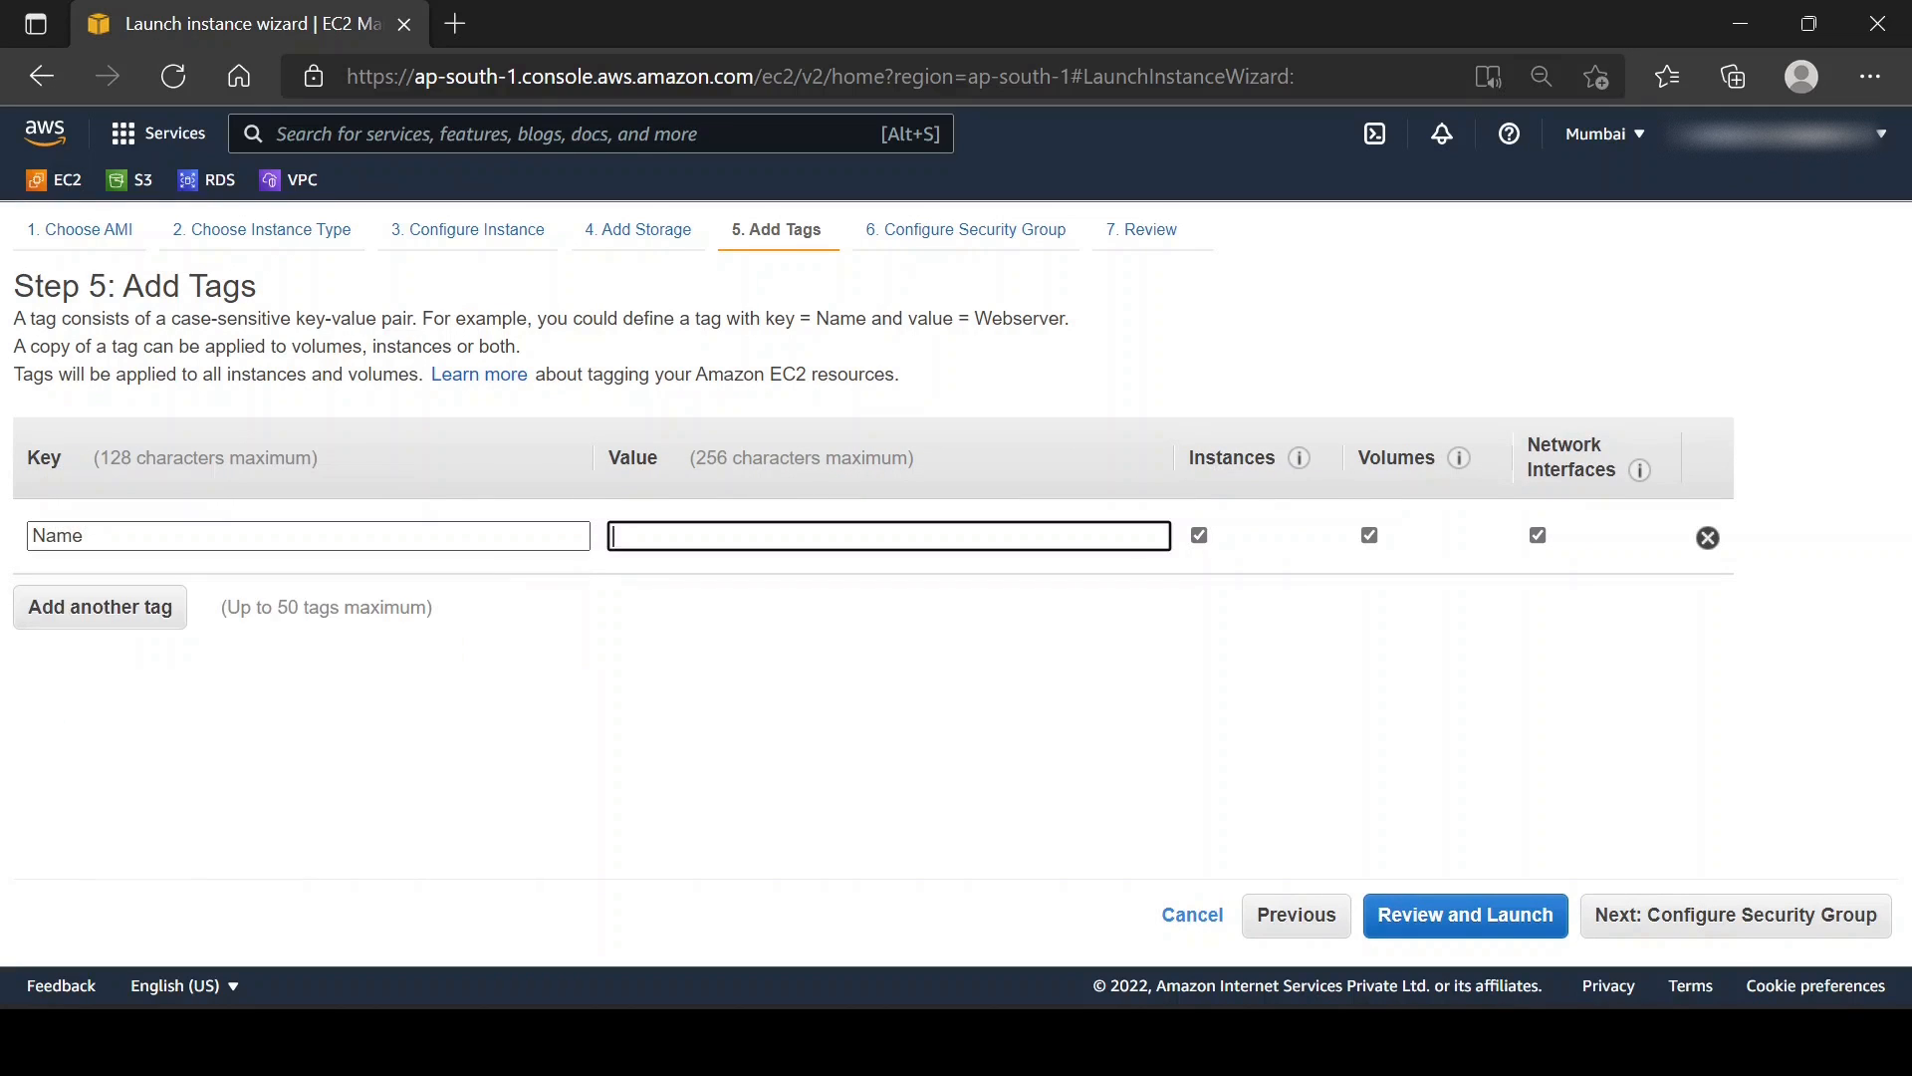
{"action": "type", "text": "vm1"}
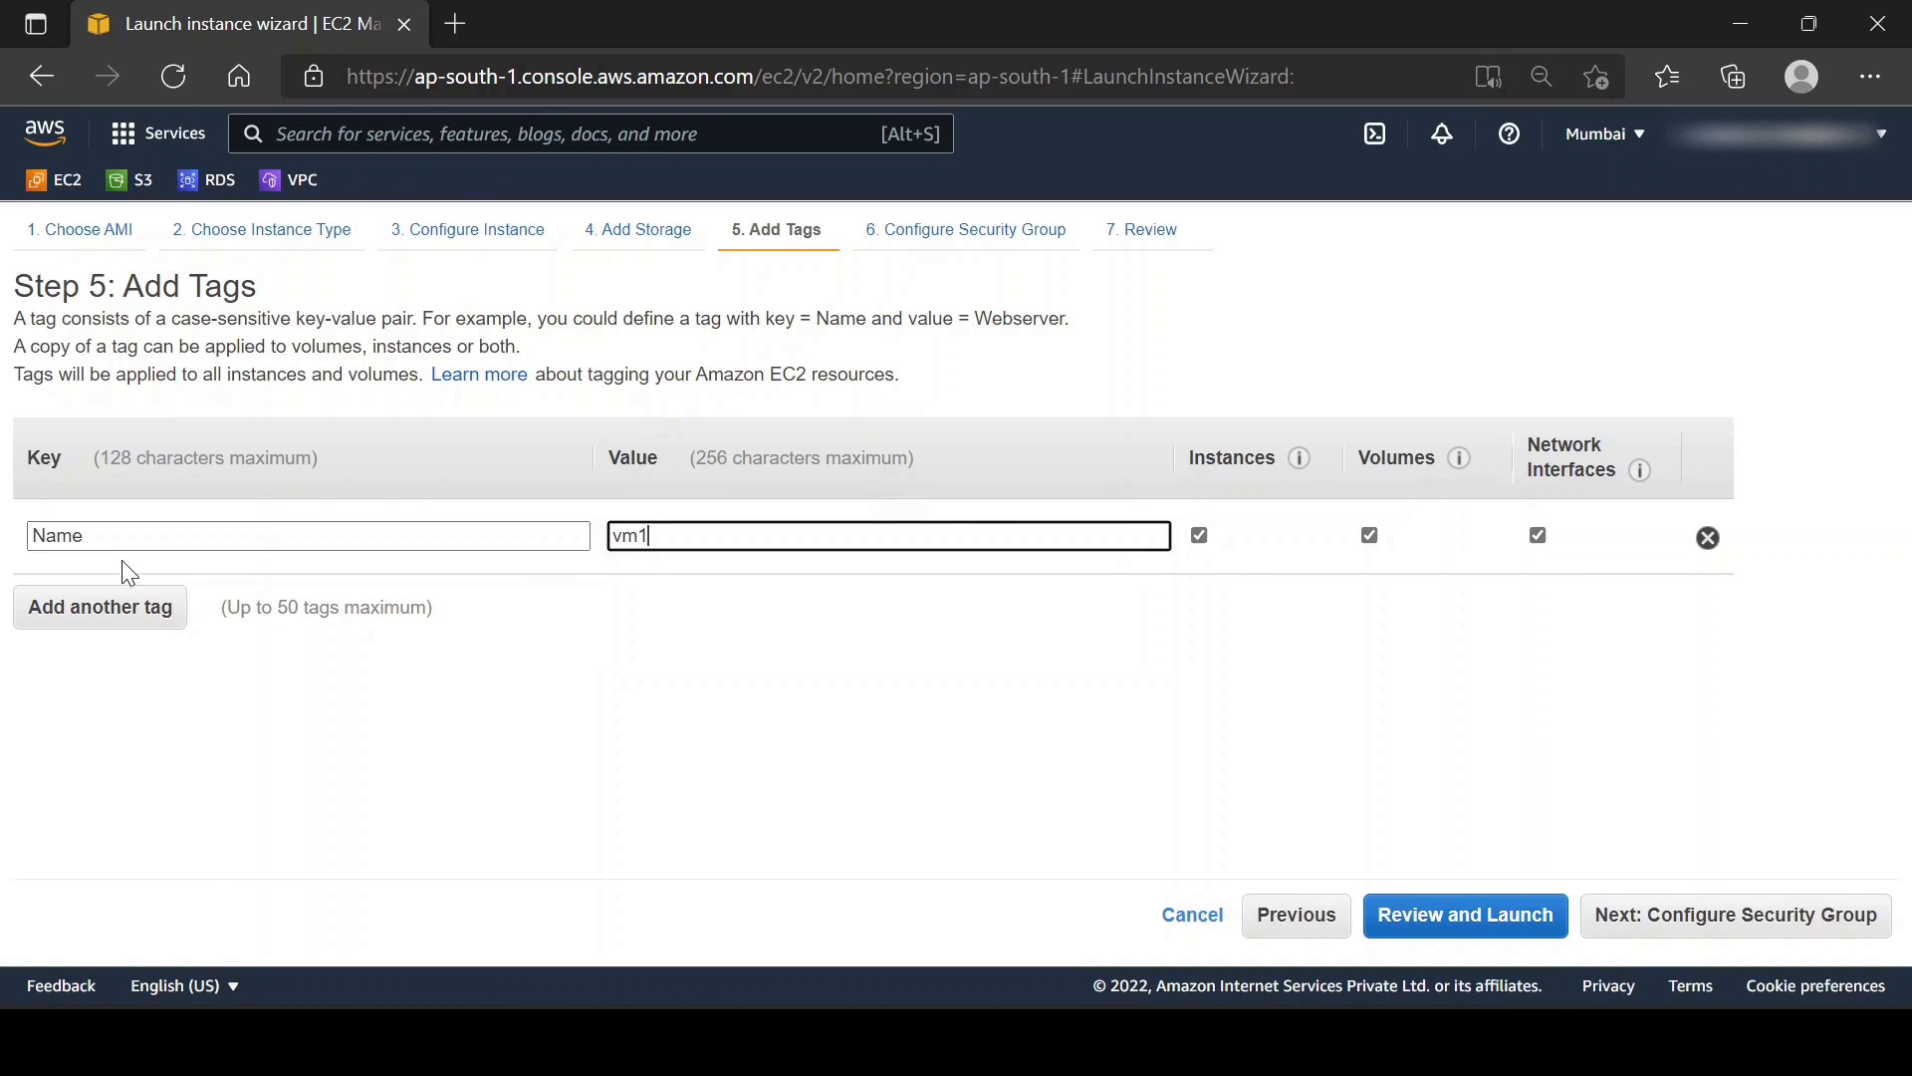
- Add a second tag with the key Deparment and the value engg, and continue to the security group configuration
{"action": "left_click", "coordinate": [58, 627]}
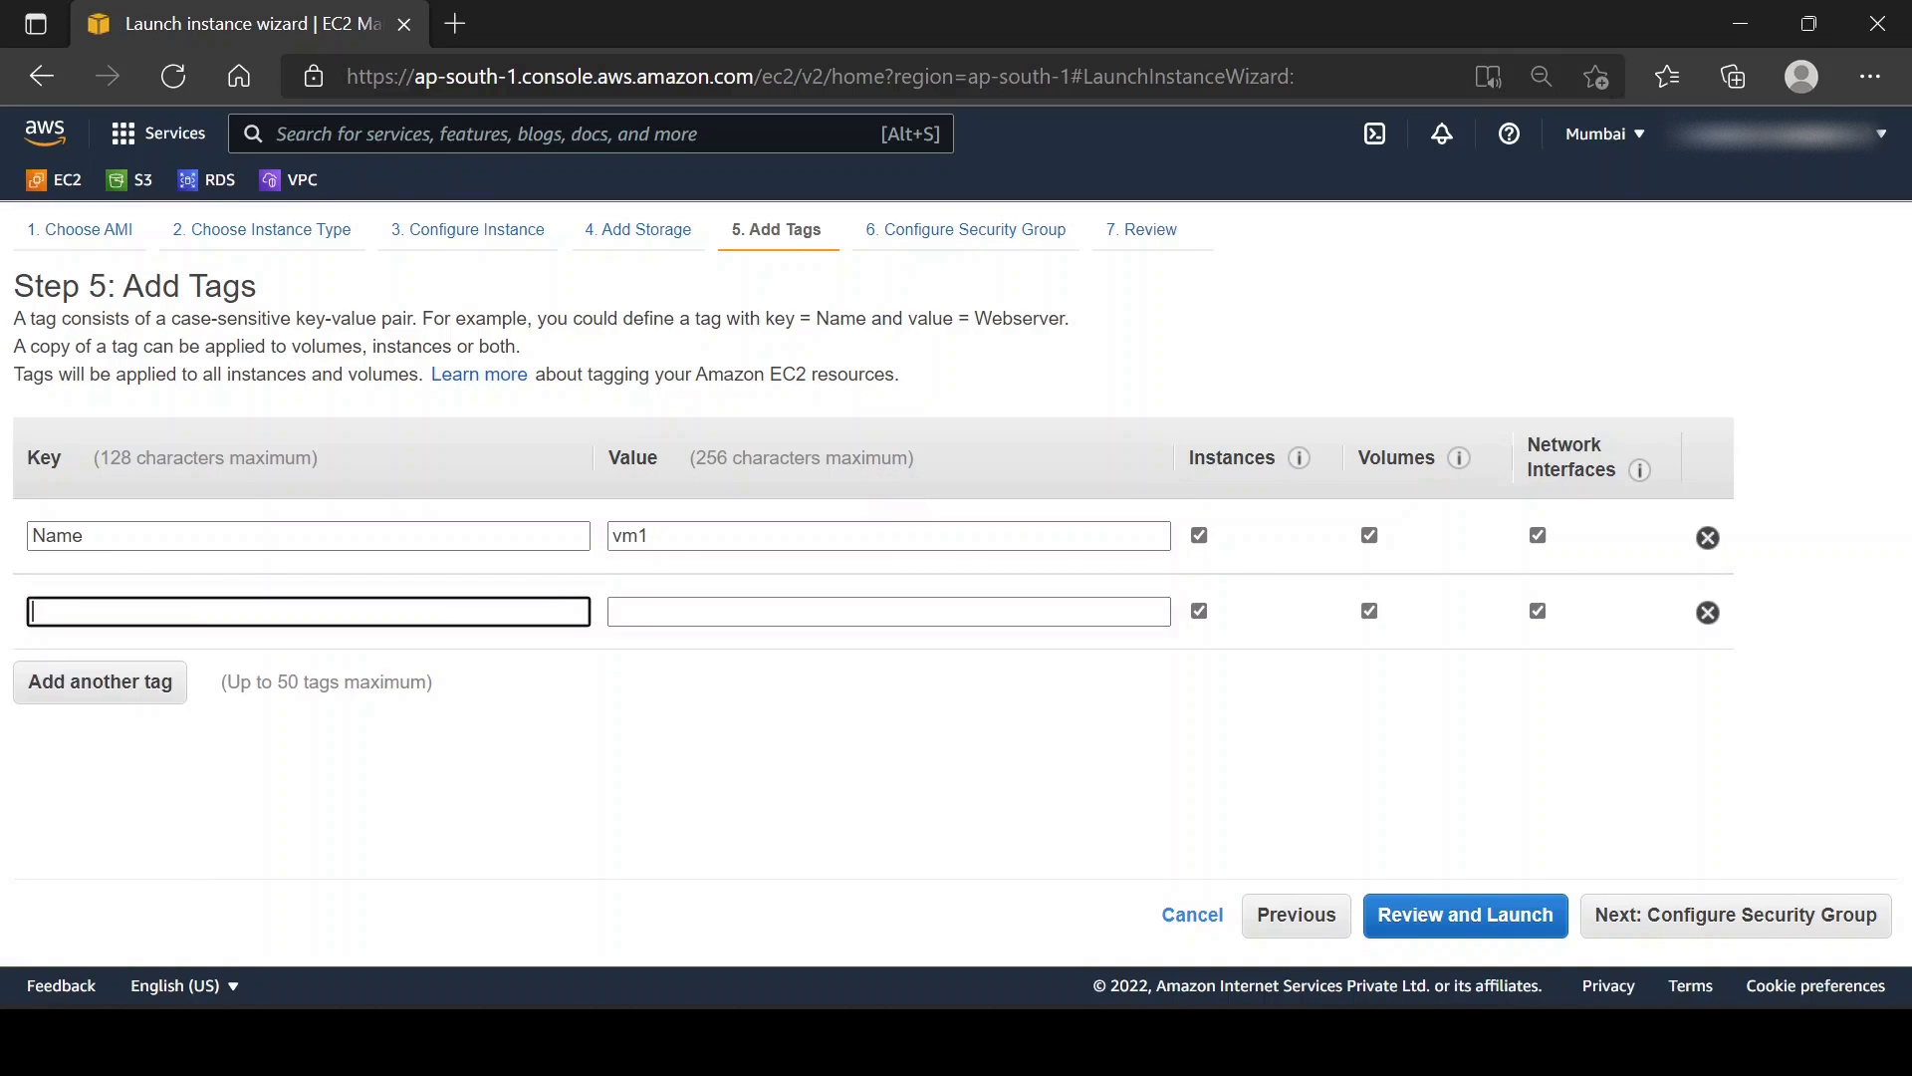
{"action": "type", "text": "Deparment"}
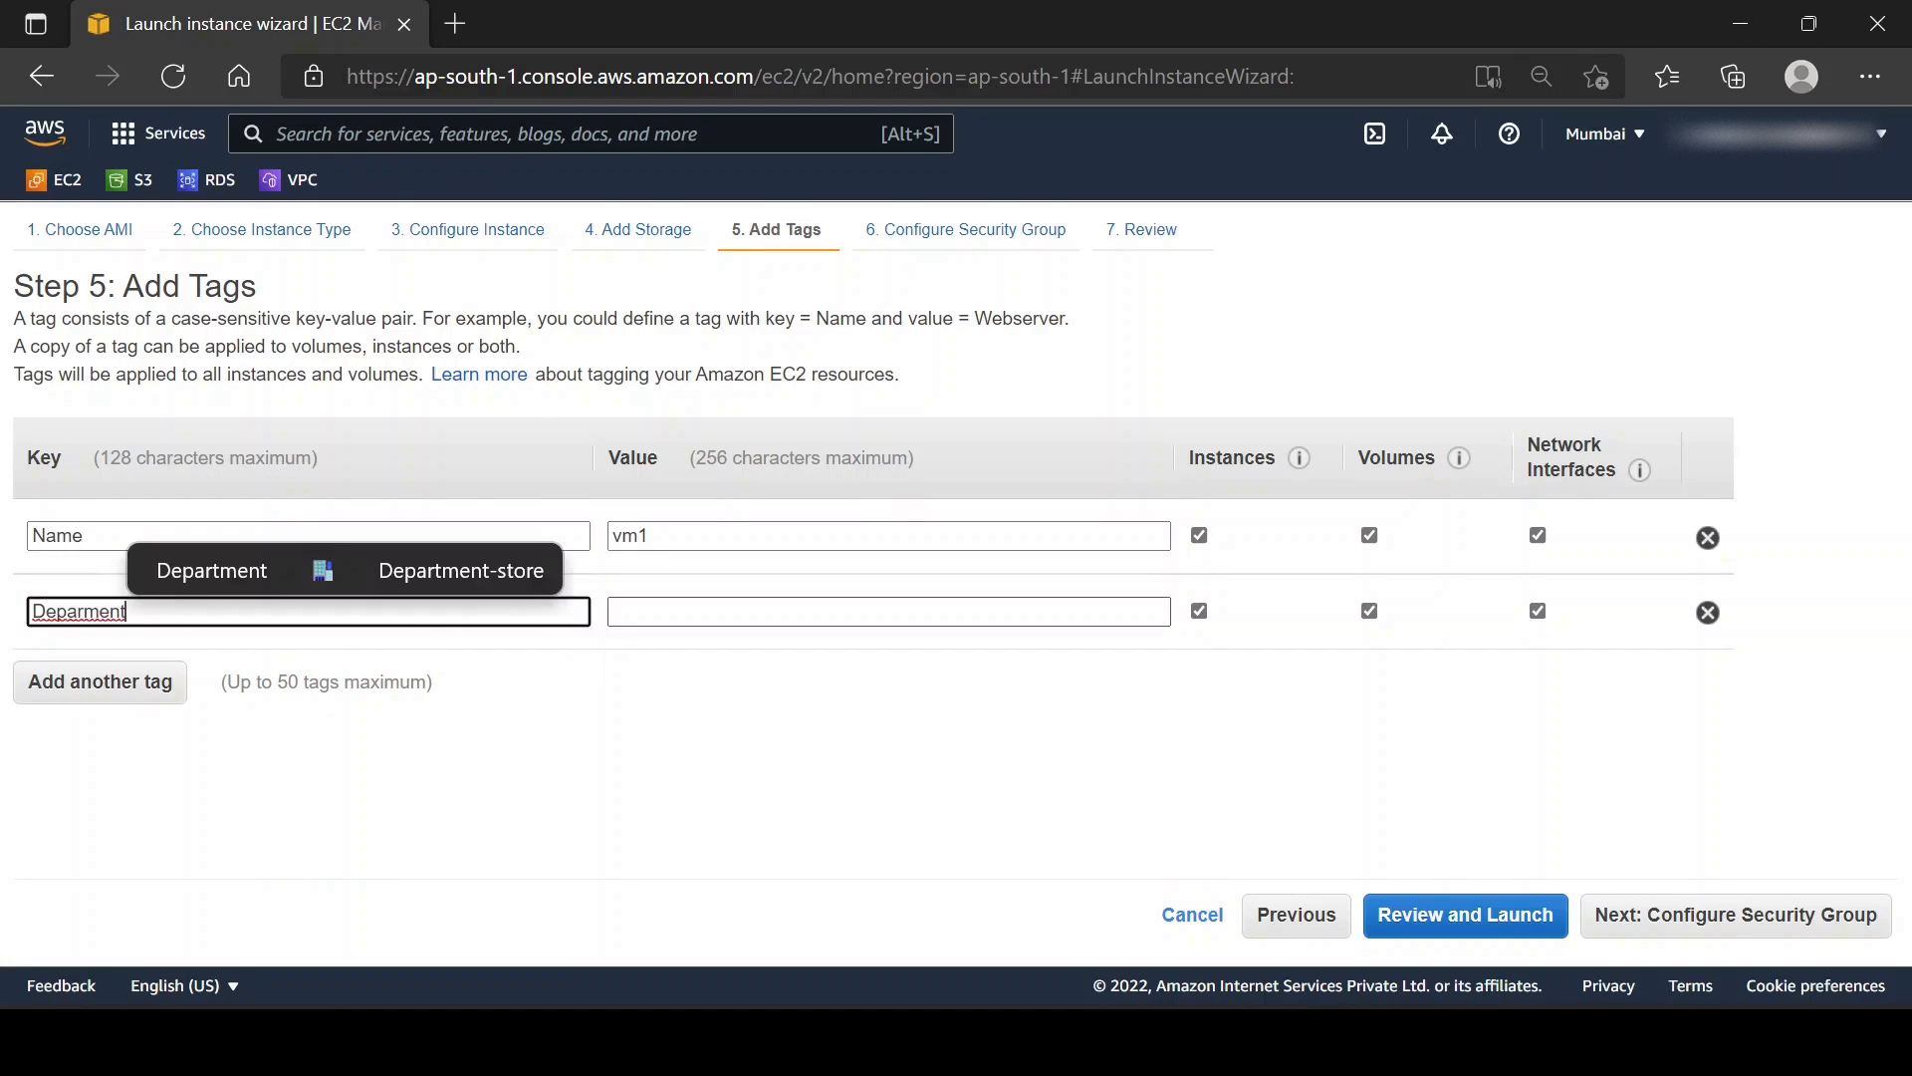
{"action": "left_click", "coordinate": [685, 608]}
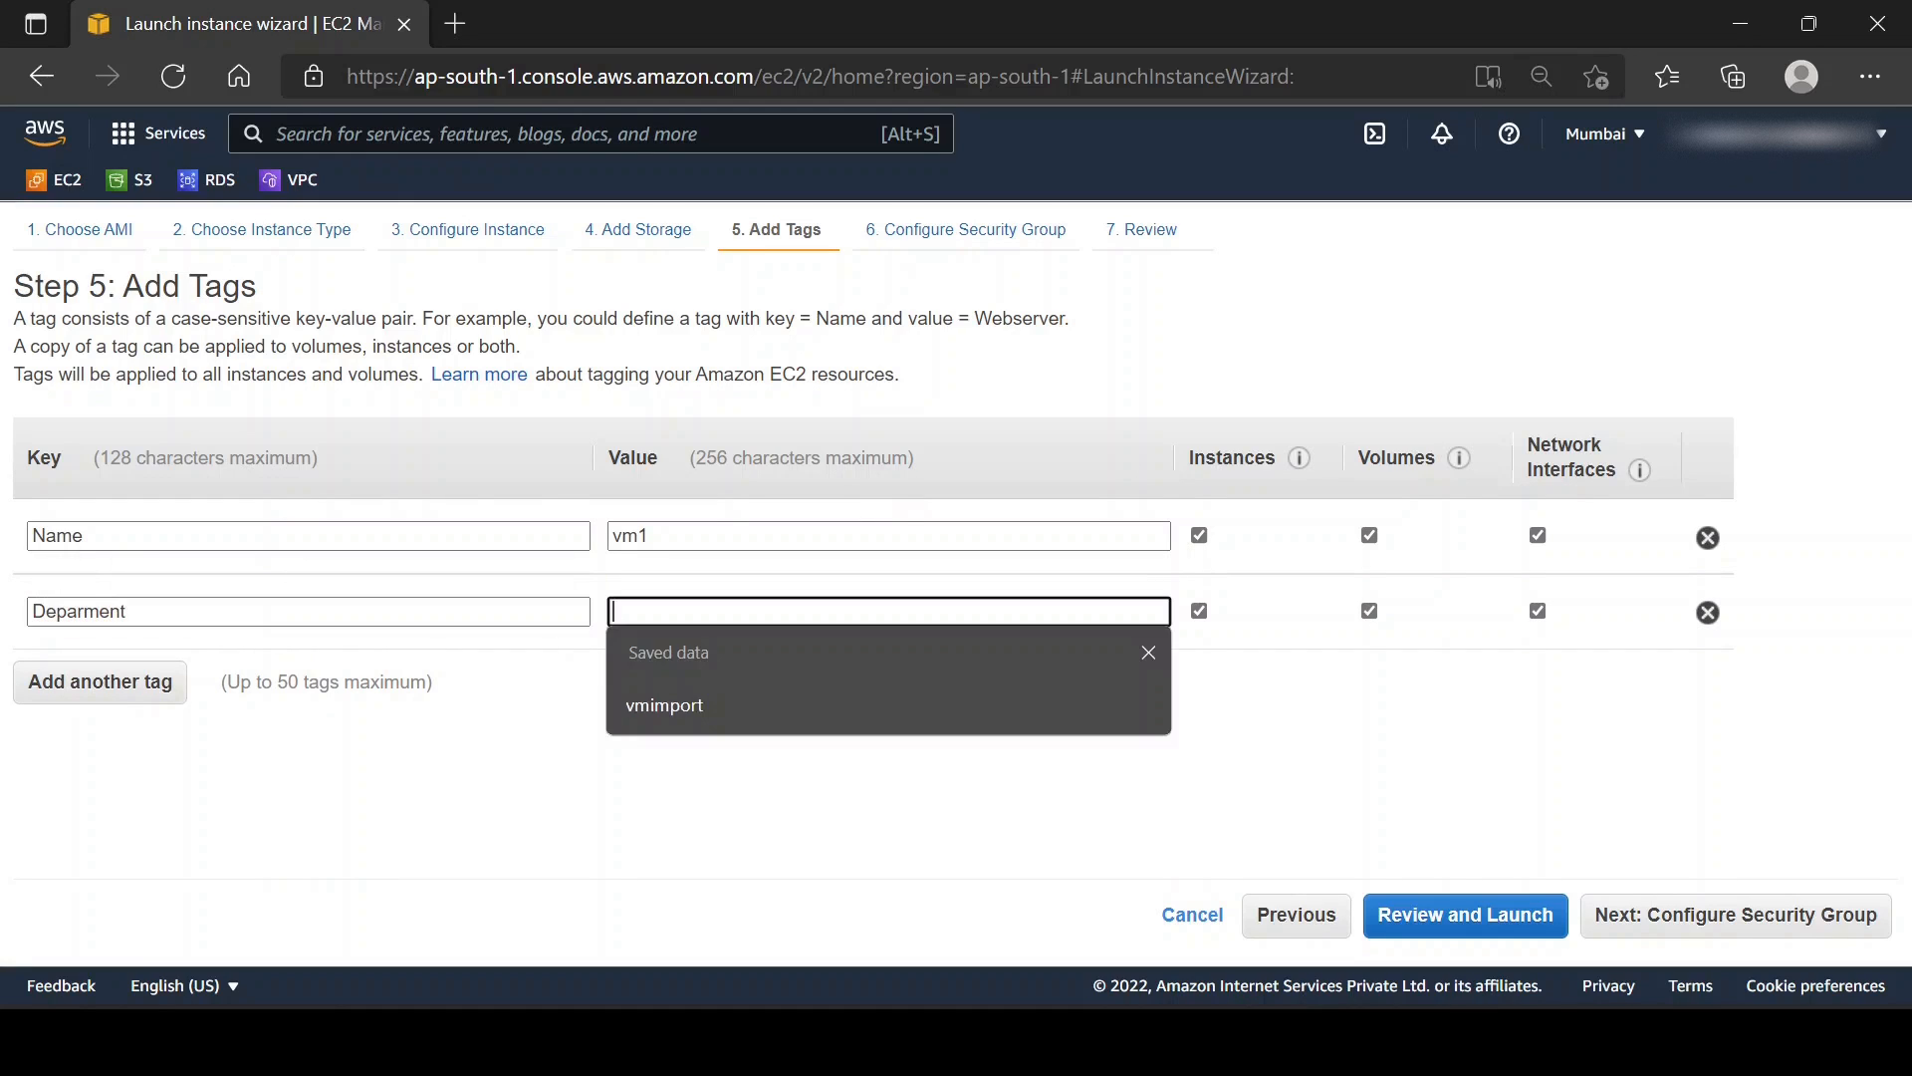
{"action": "type", "text": "engg"}
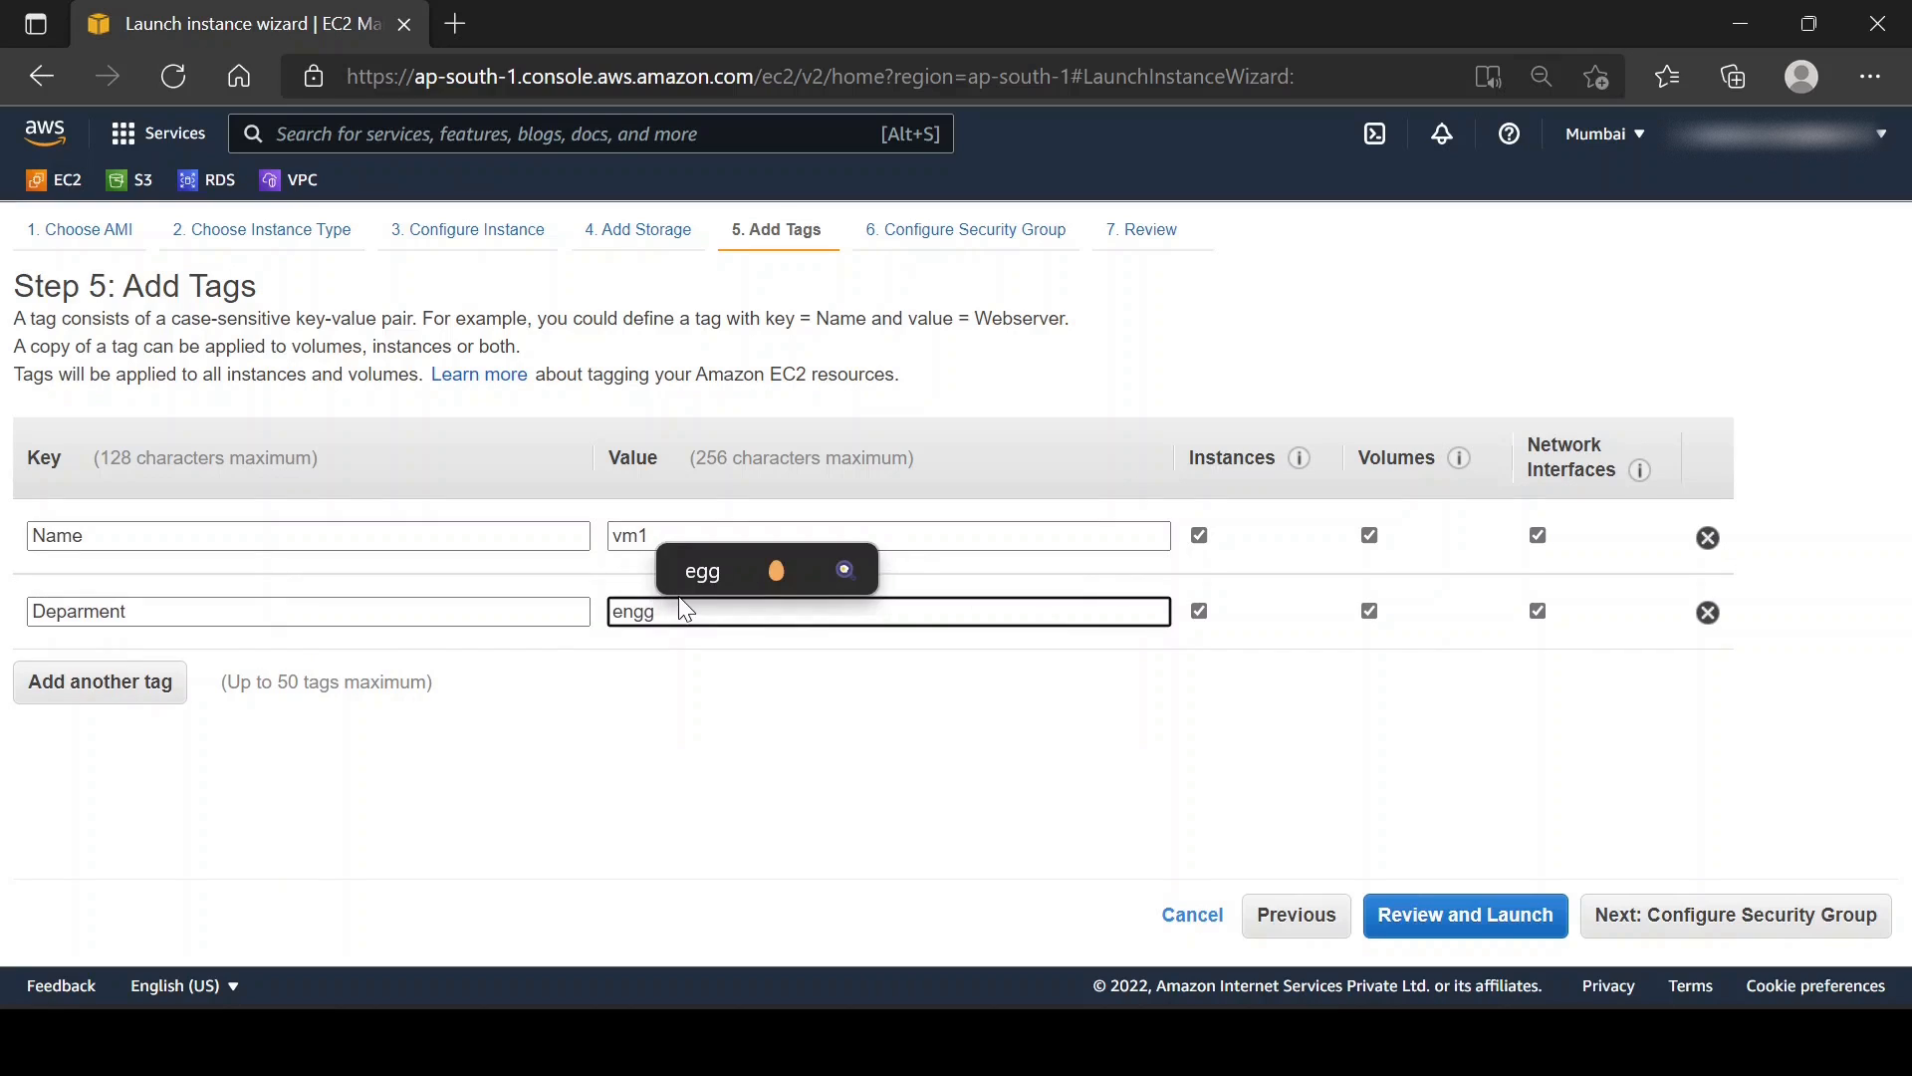
{"action": "left_click", "coordinate": [619, 726]}
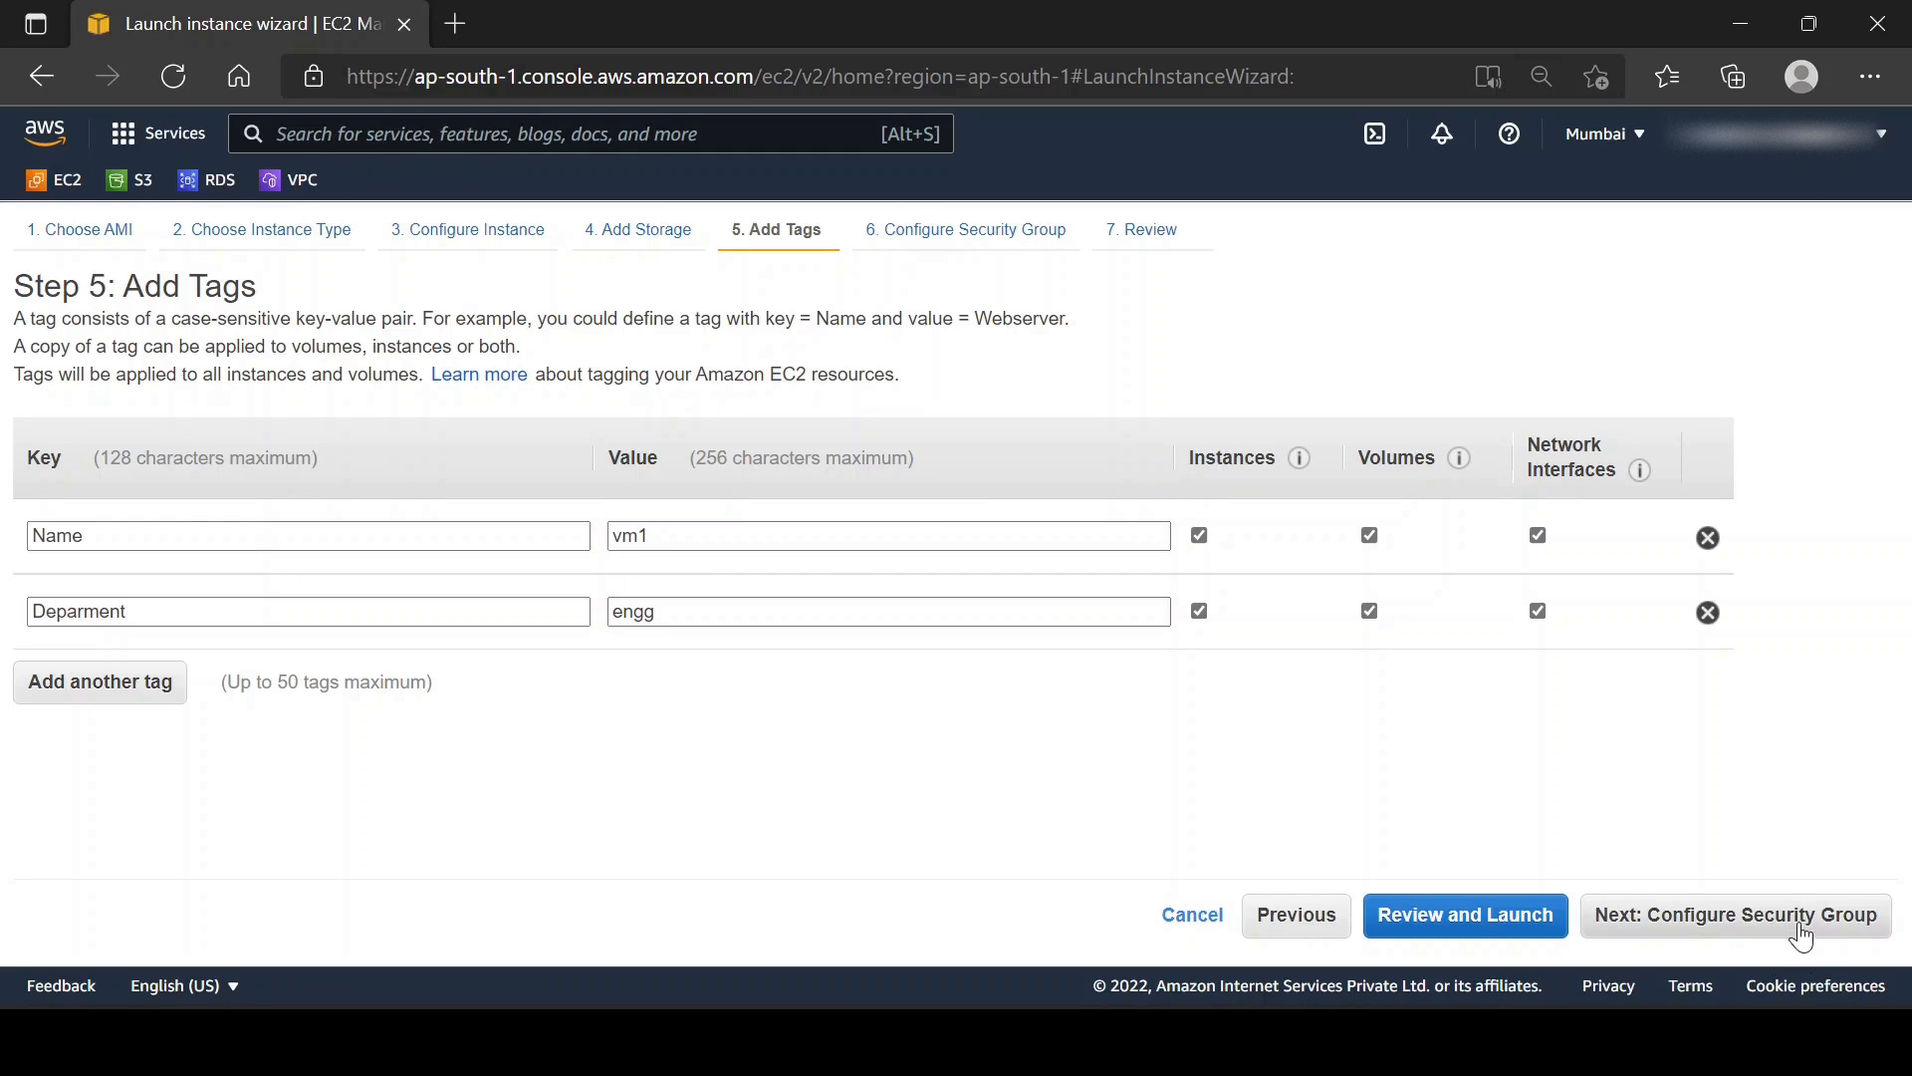
{"action": "left_click", "coordinate": [1801, 926]}
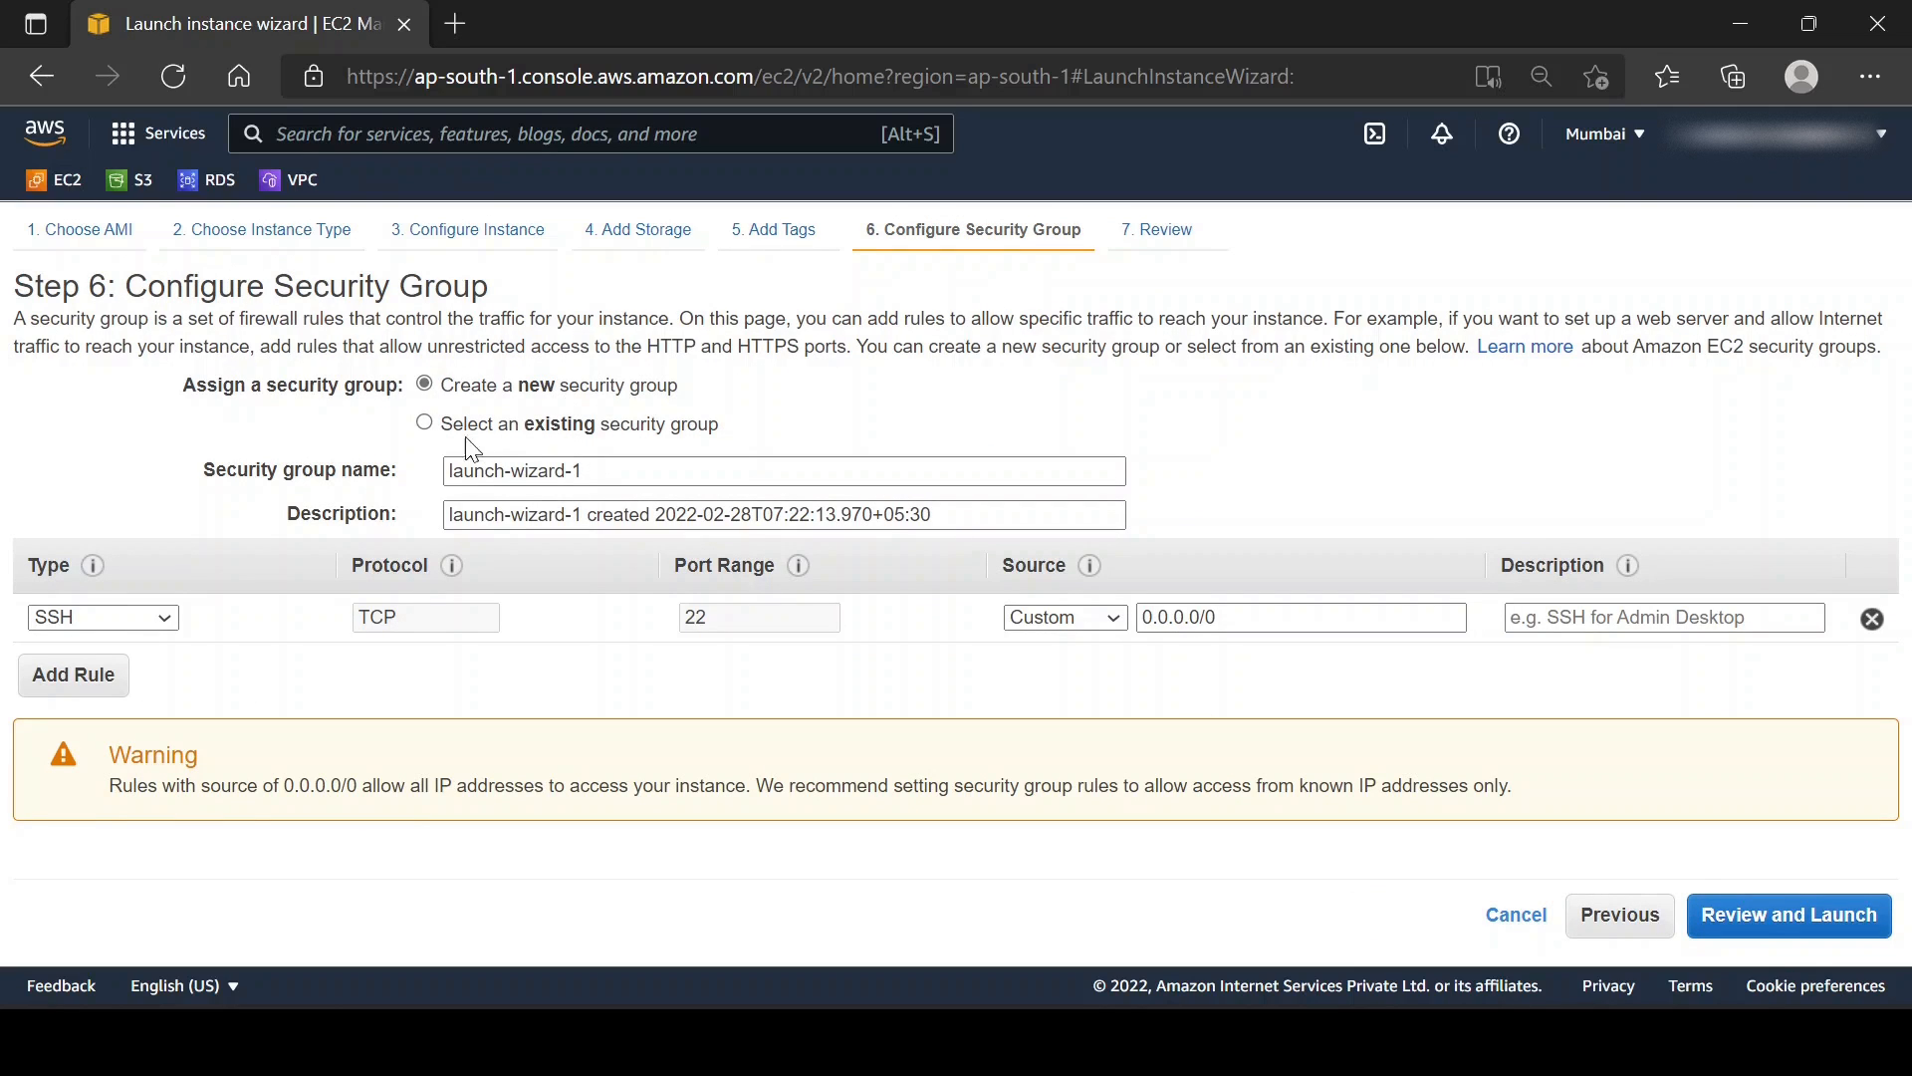
{"action": "left_click", "coordinate": [426, 423]}
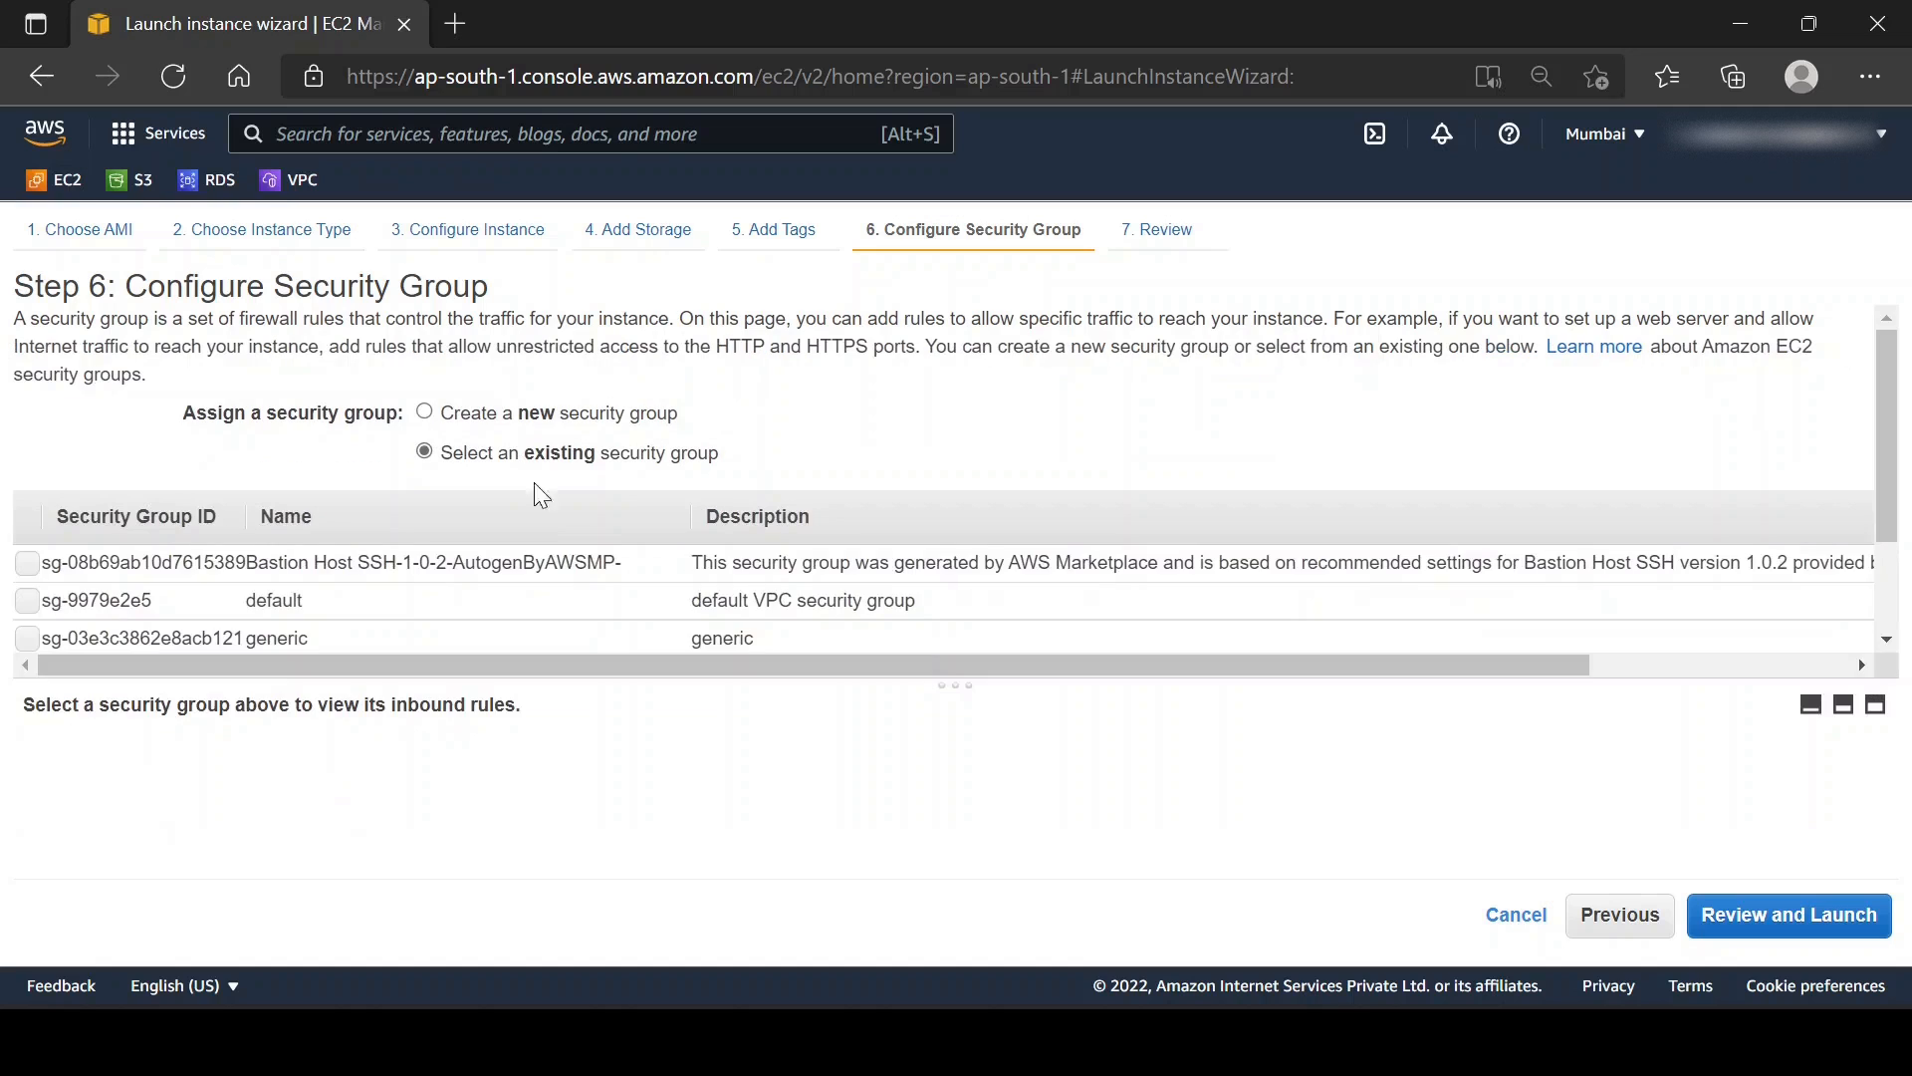
{"action": "scroll", "coordinate": [905, 593], "scroll_direction": "down", "scroll_amount": 1}
{"action": "scroll", "coordinate": [904, 597], "scroll_direction": "up", "scroll_amount": 1}
{"action": "left_click", "coordinate": [426, 409]}
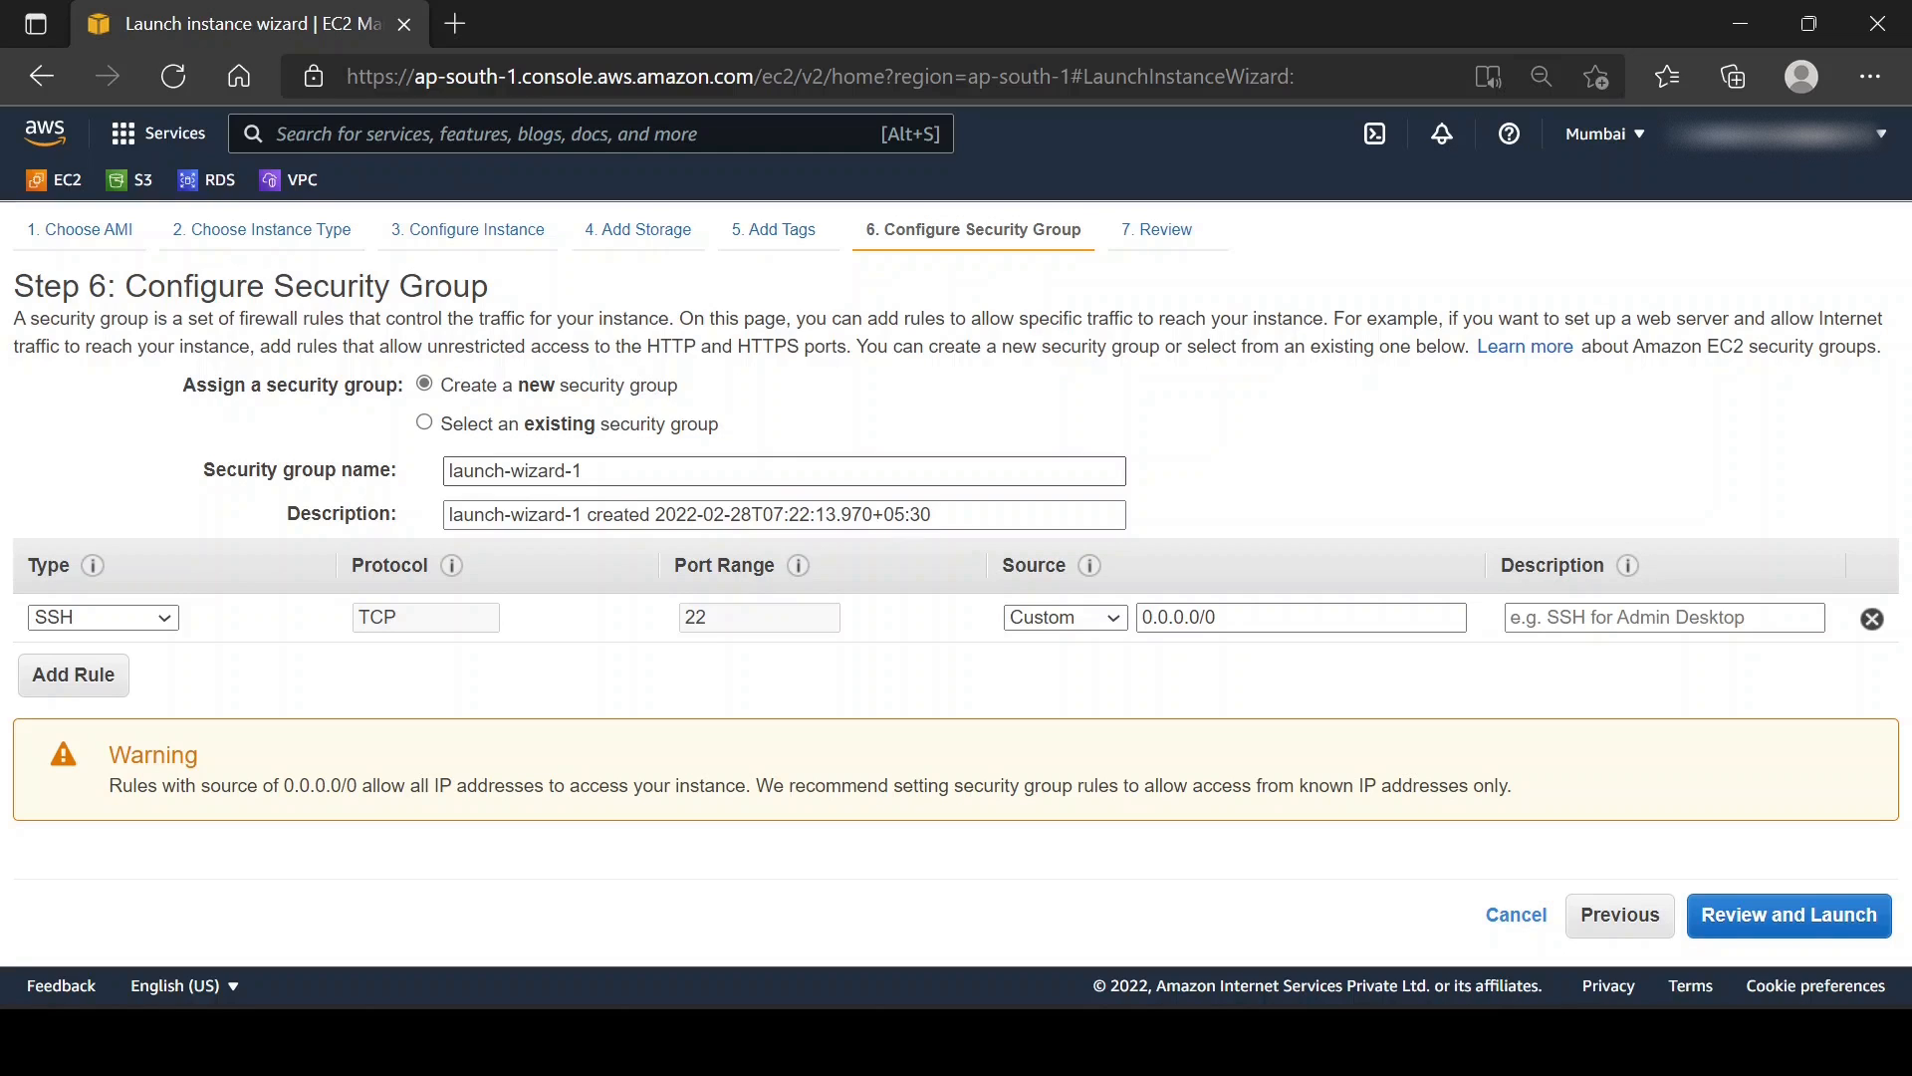
- Name the new security group linux-sg and use linux-sg as its description as well
{"action": "key", "text": "Tab"}
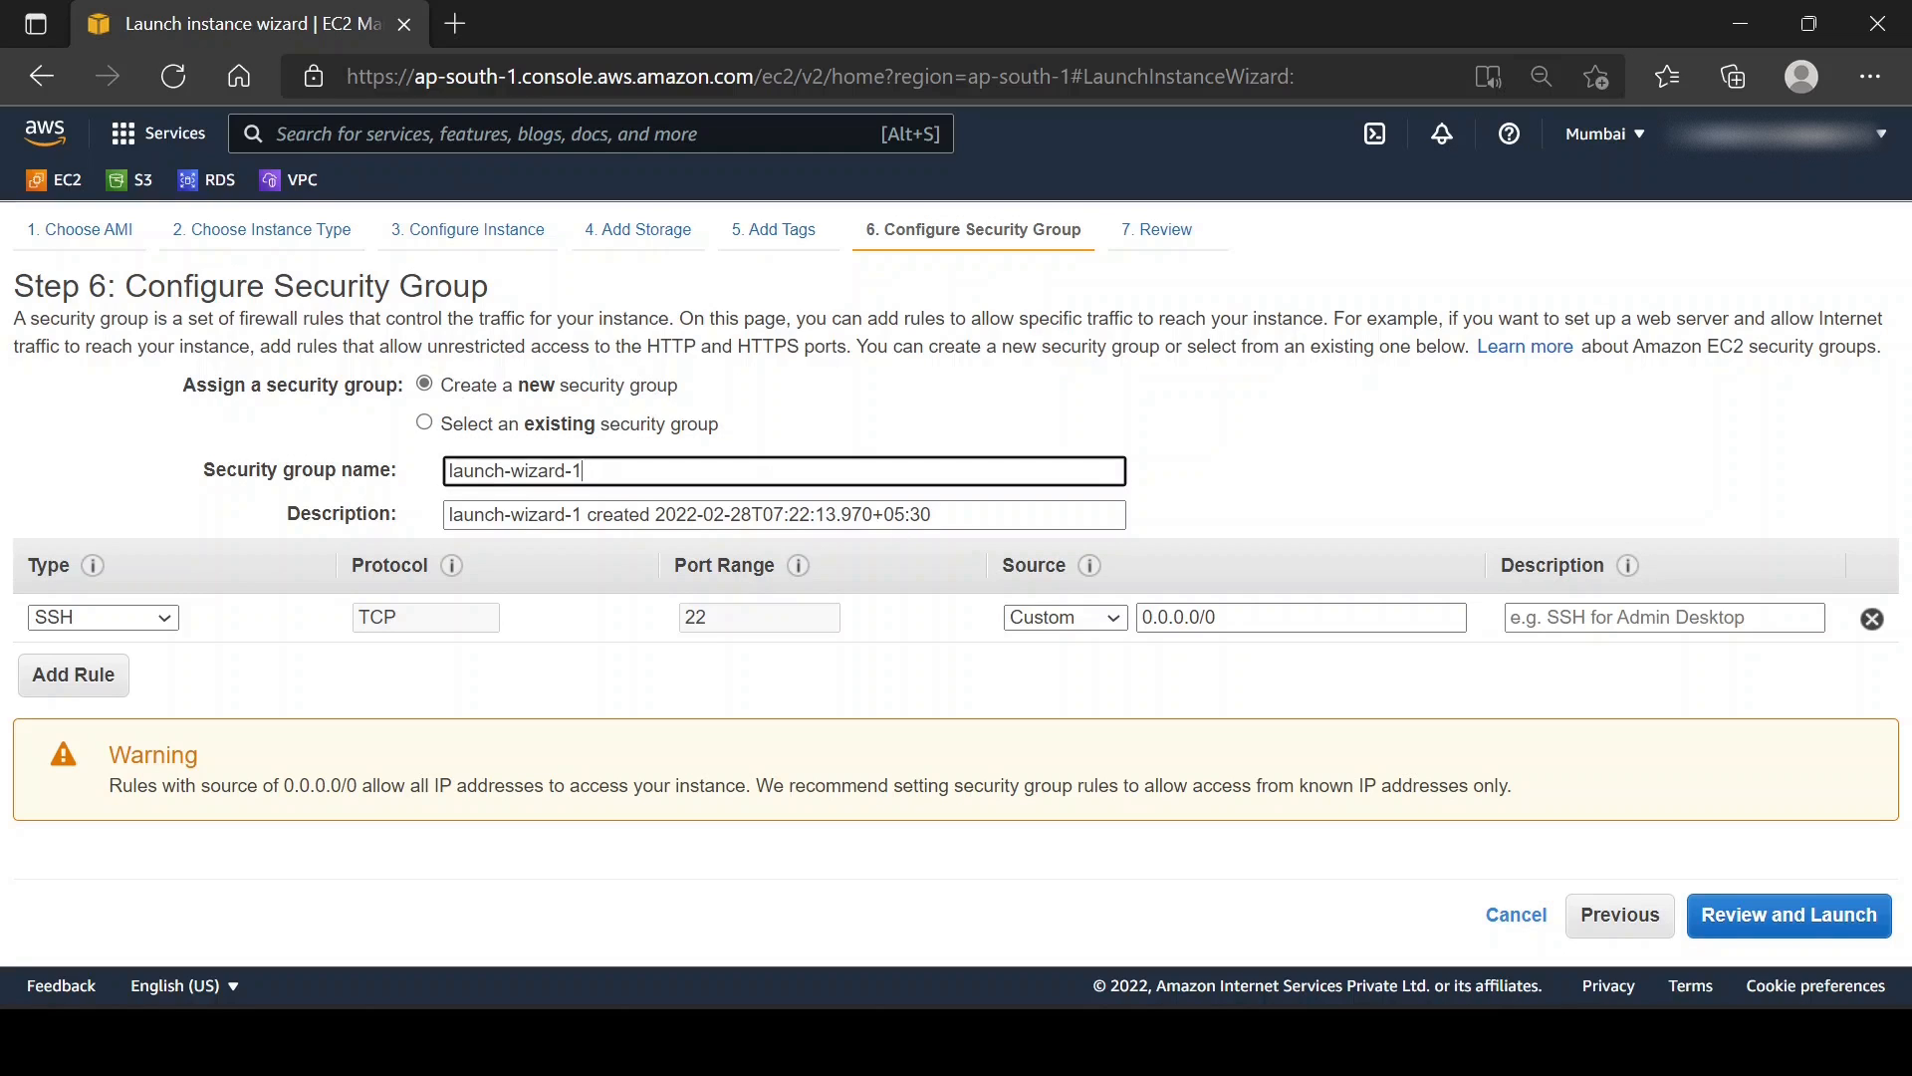
{"action": "type", "text": "linux-sg"}
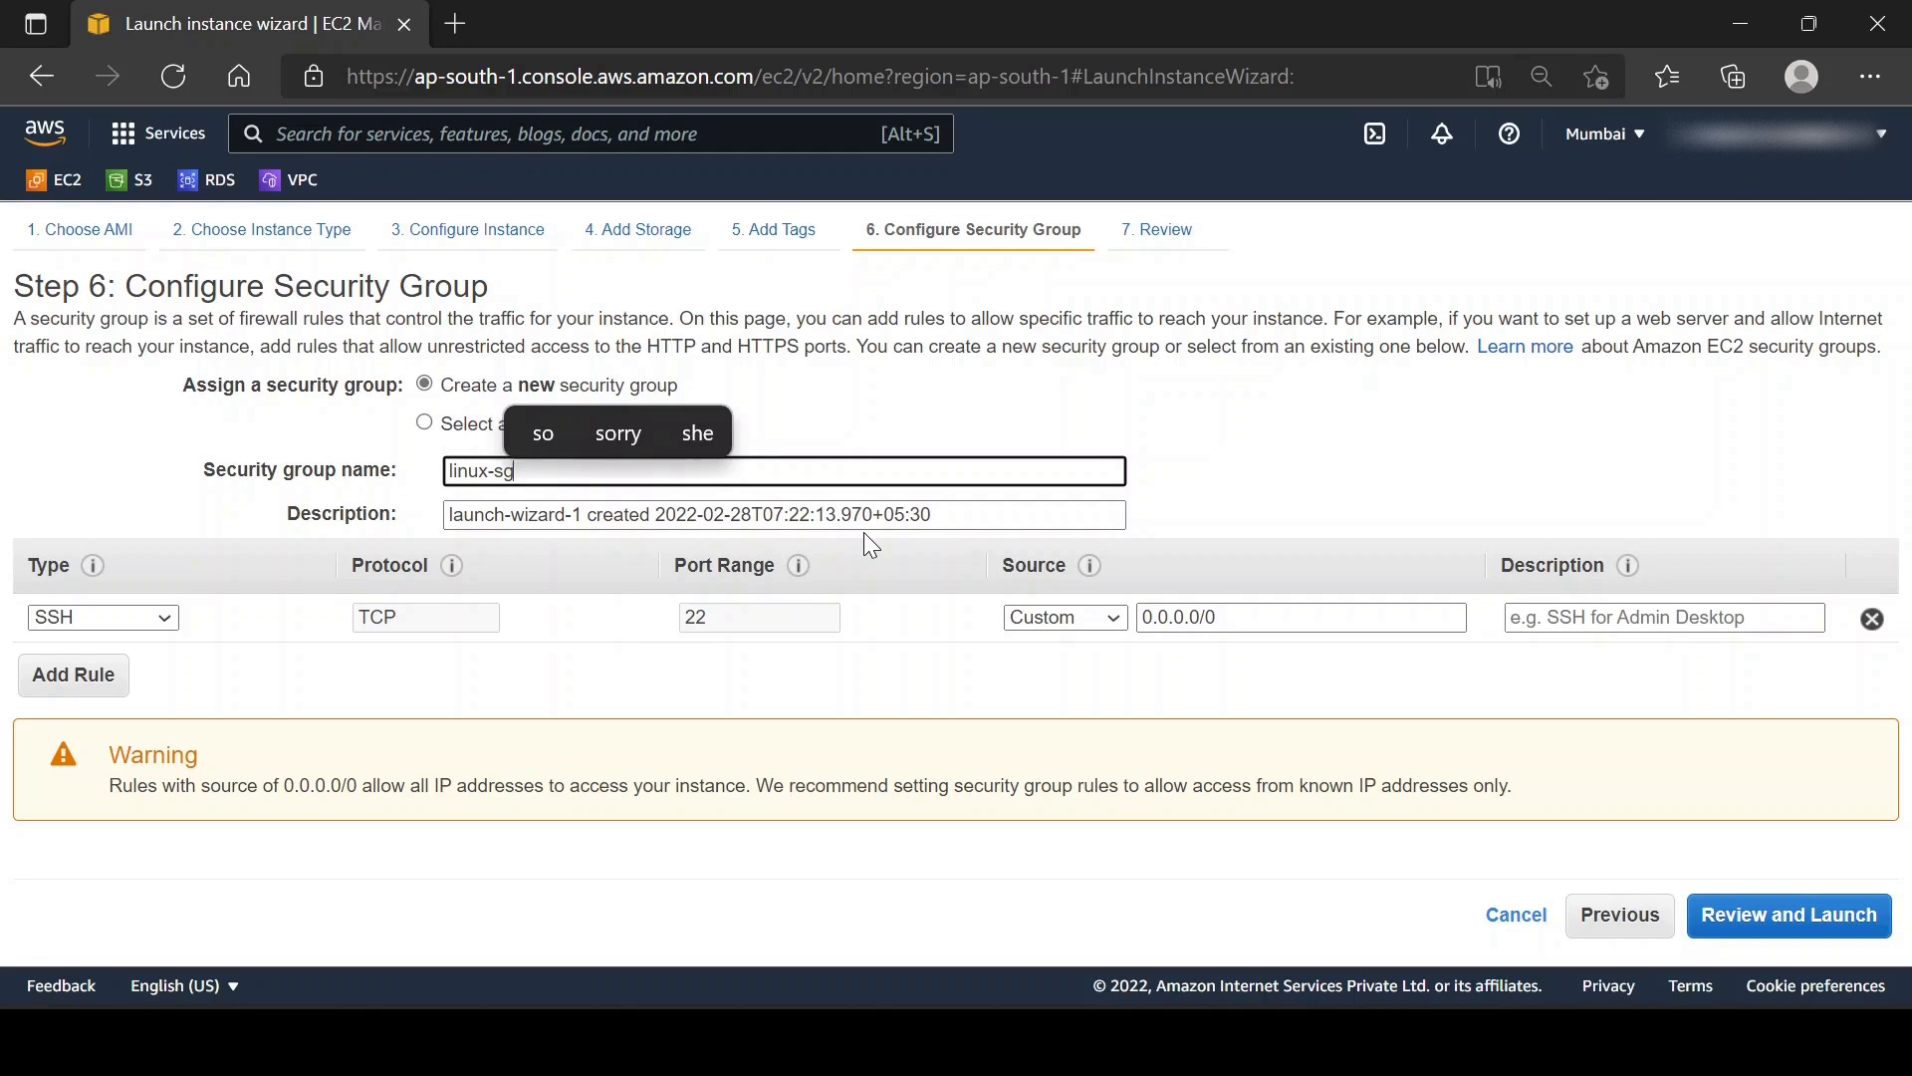
{"action": "left_click_drag", "start_coordinate": [520, 472], "coordinate": [444, 483]}
{"action": "key", "text": "ctrl+c"}
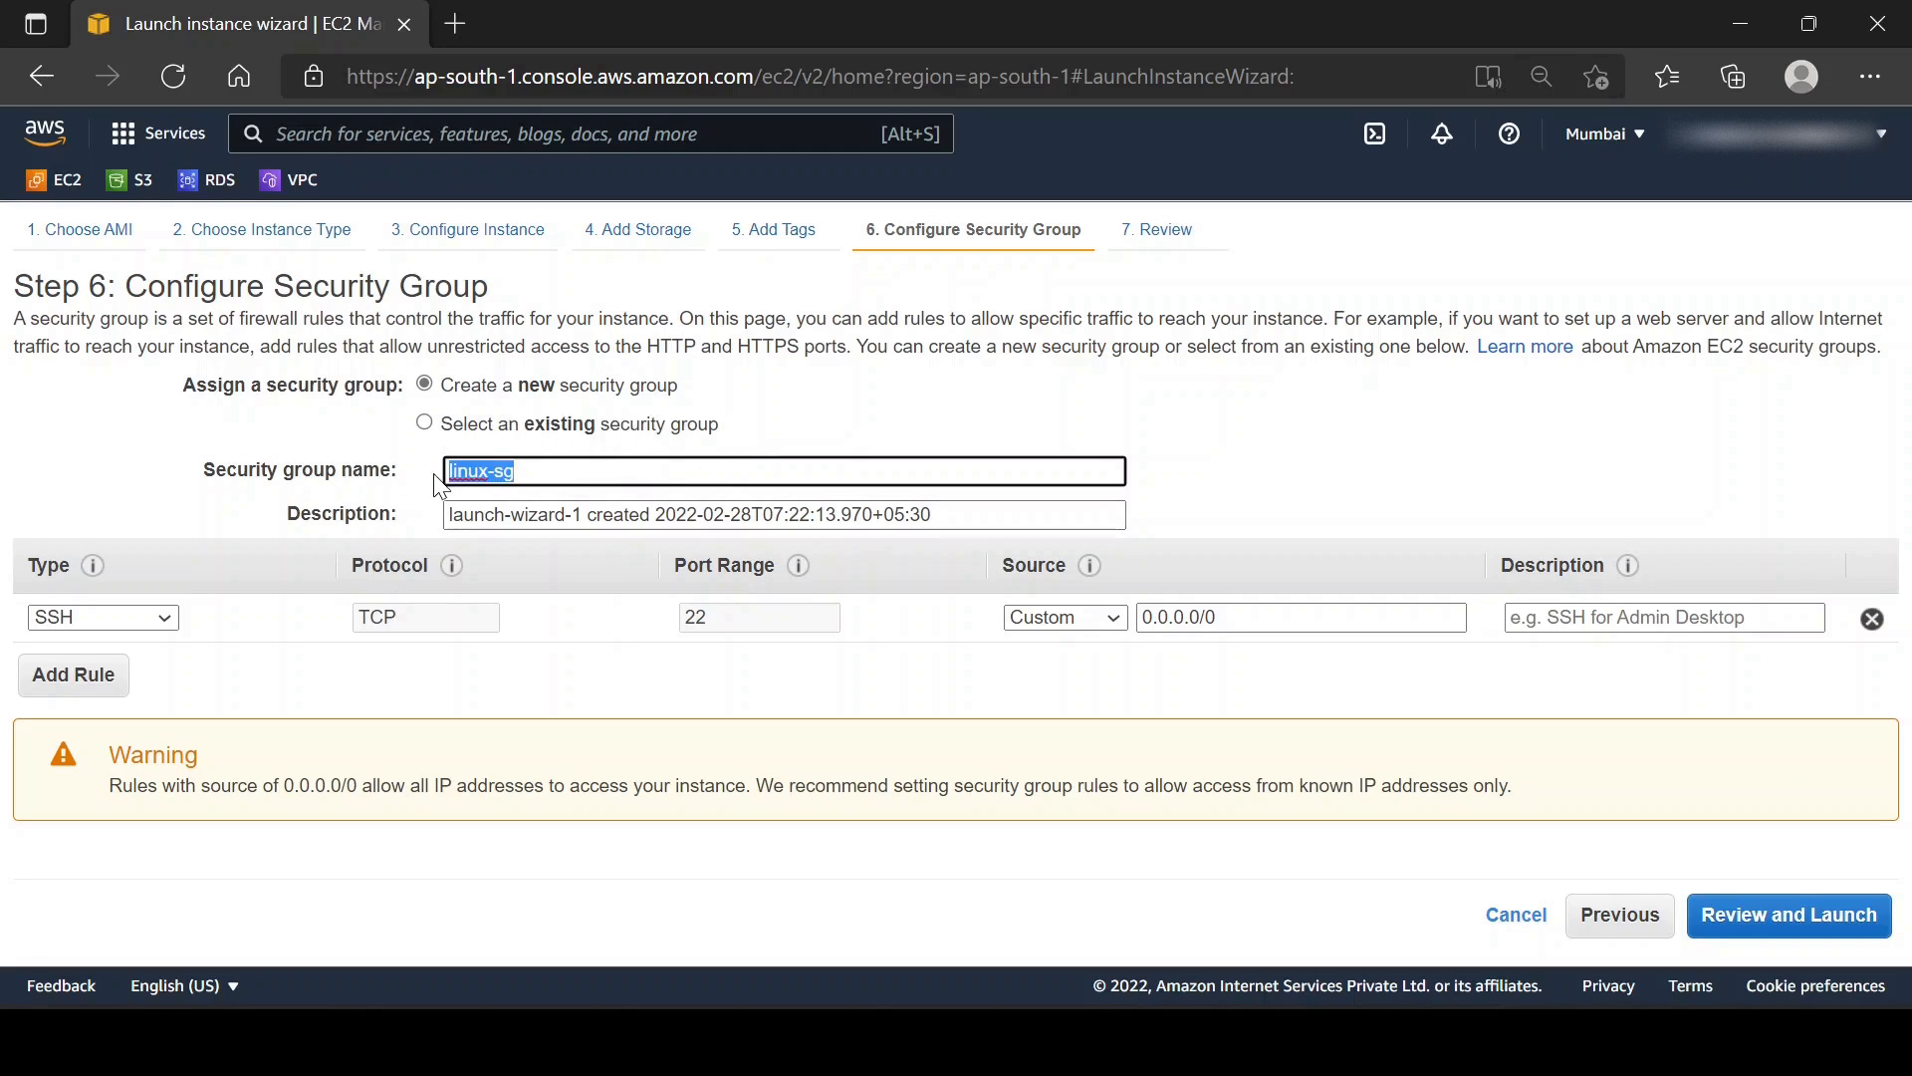
{"action": "left_click_drag", "start_coordinate": [938, 515], "coordinate": [444, 515]}
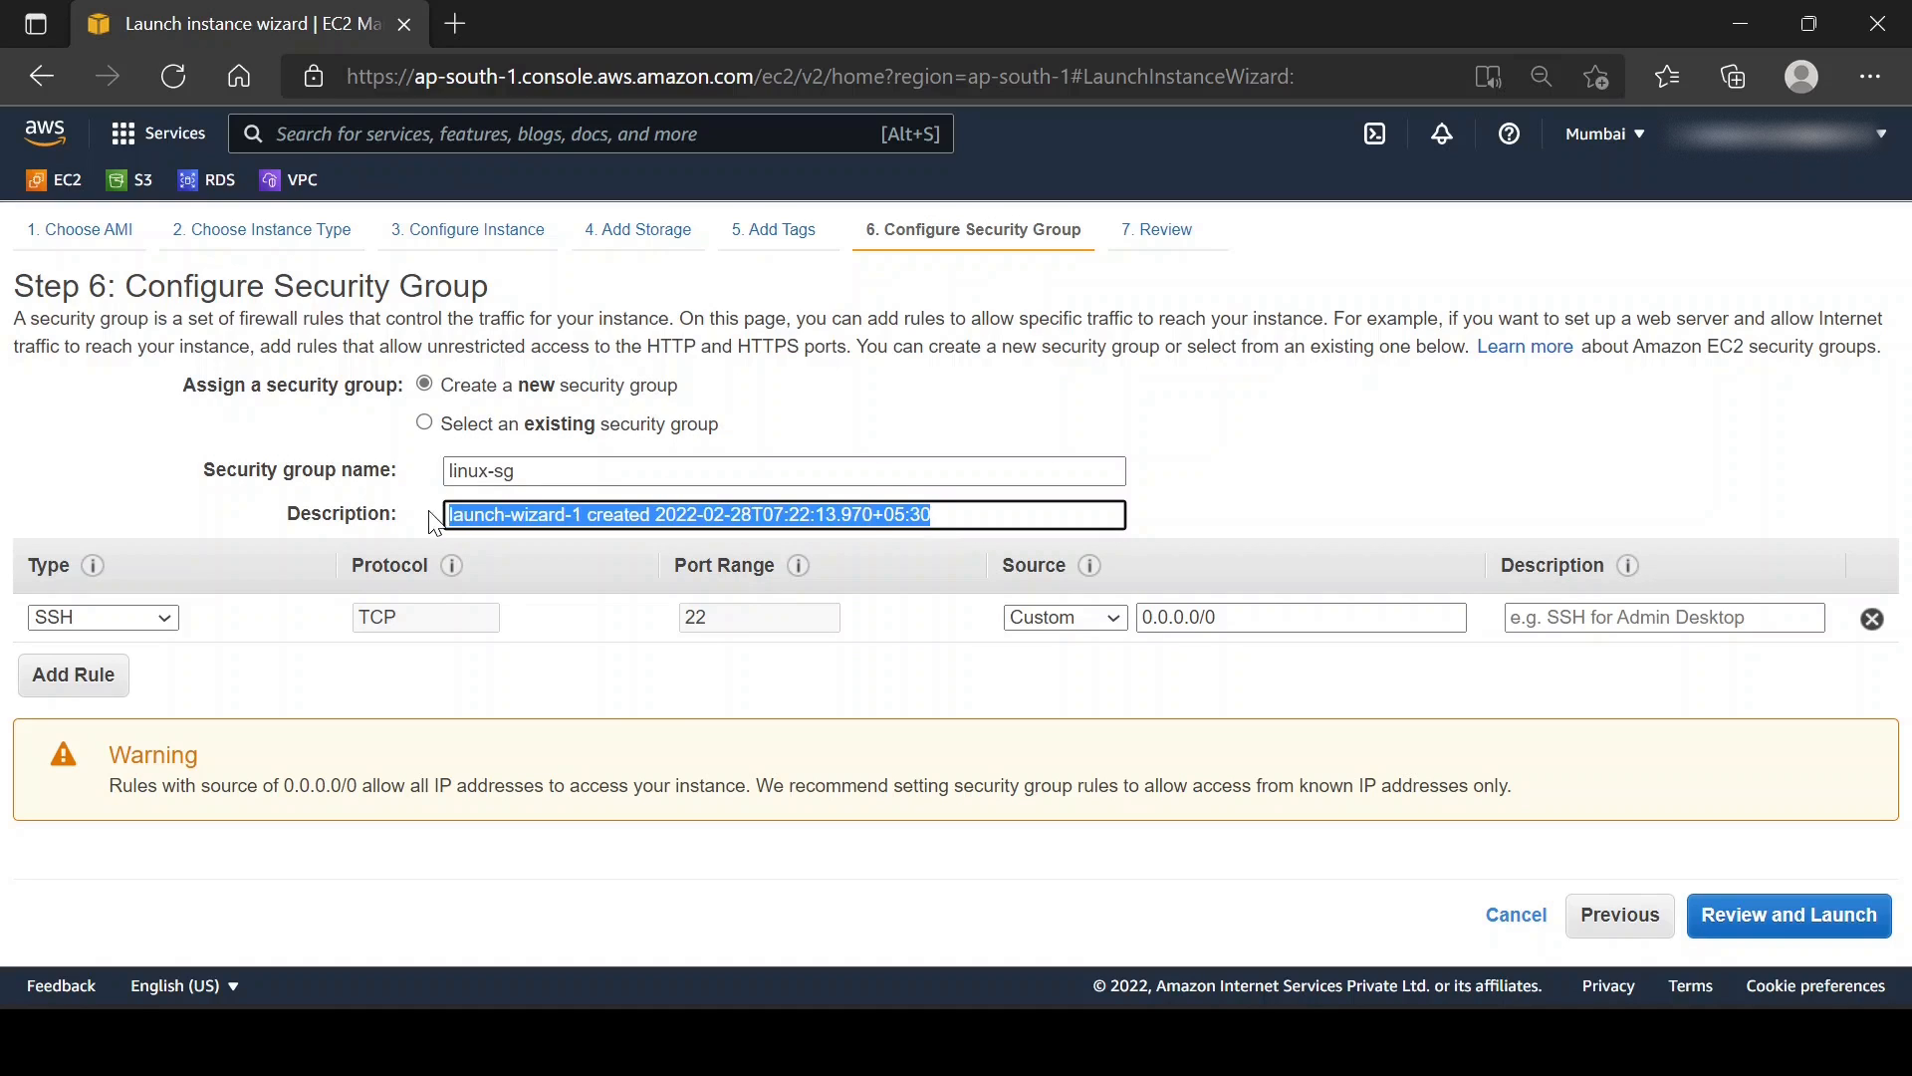
{"action": "key", "text": "ctrl+v"}
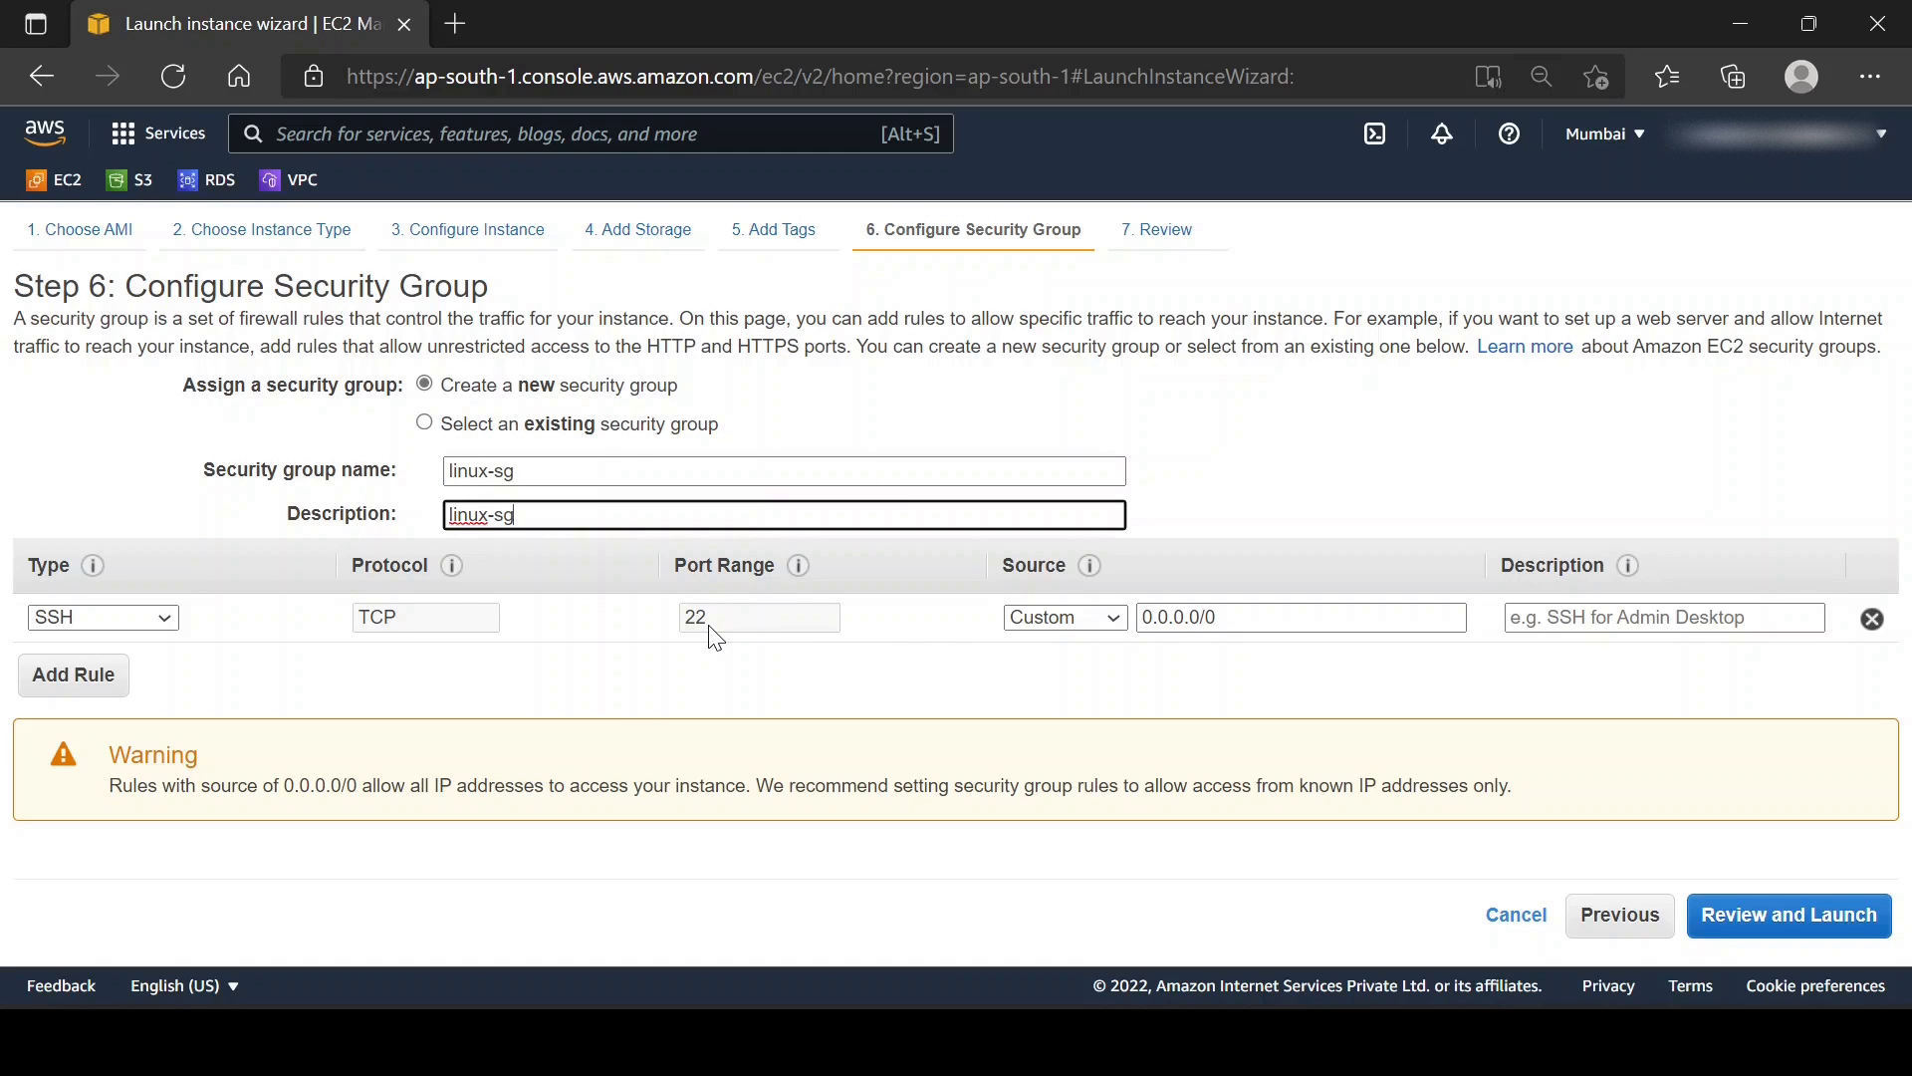
- Add an HTTP rule to the security group and set its source to Anywhere
{"action": "left_click", "coordinate": [87, 675]}
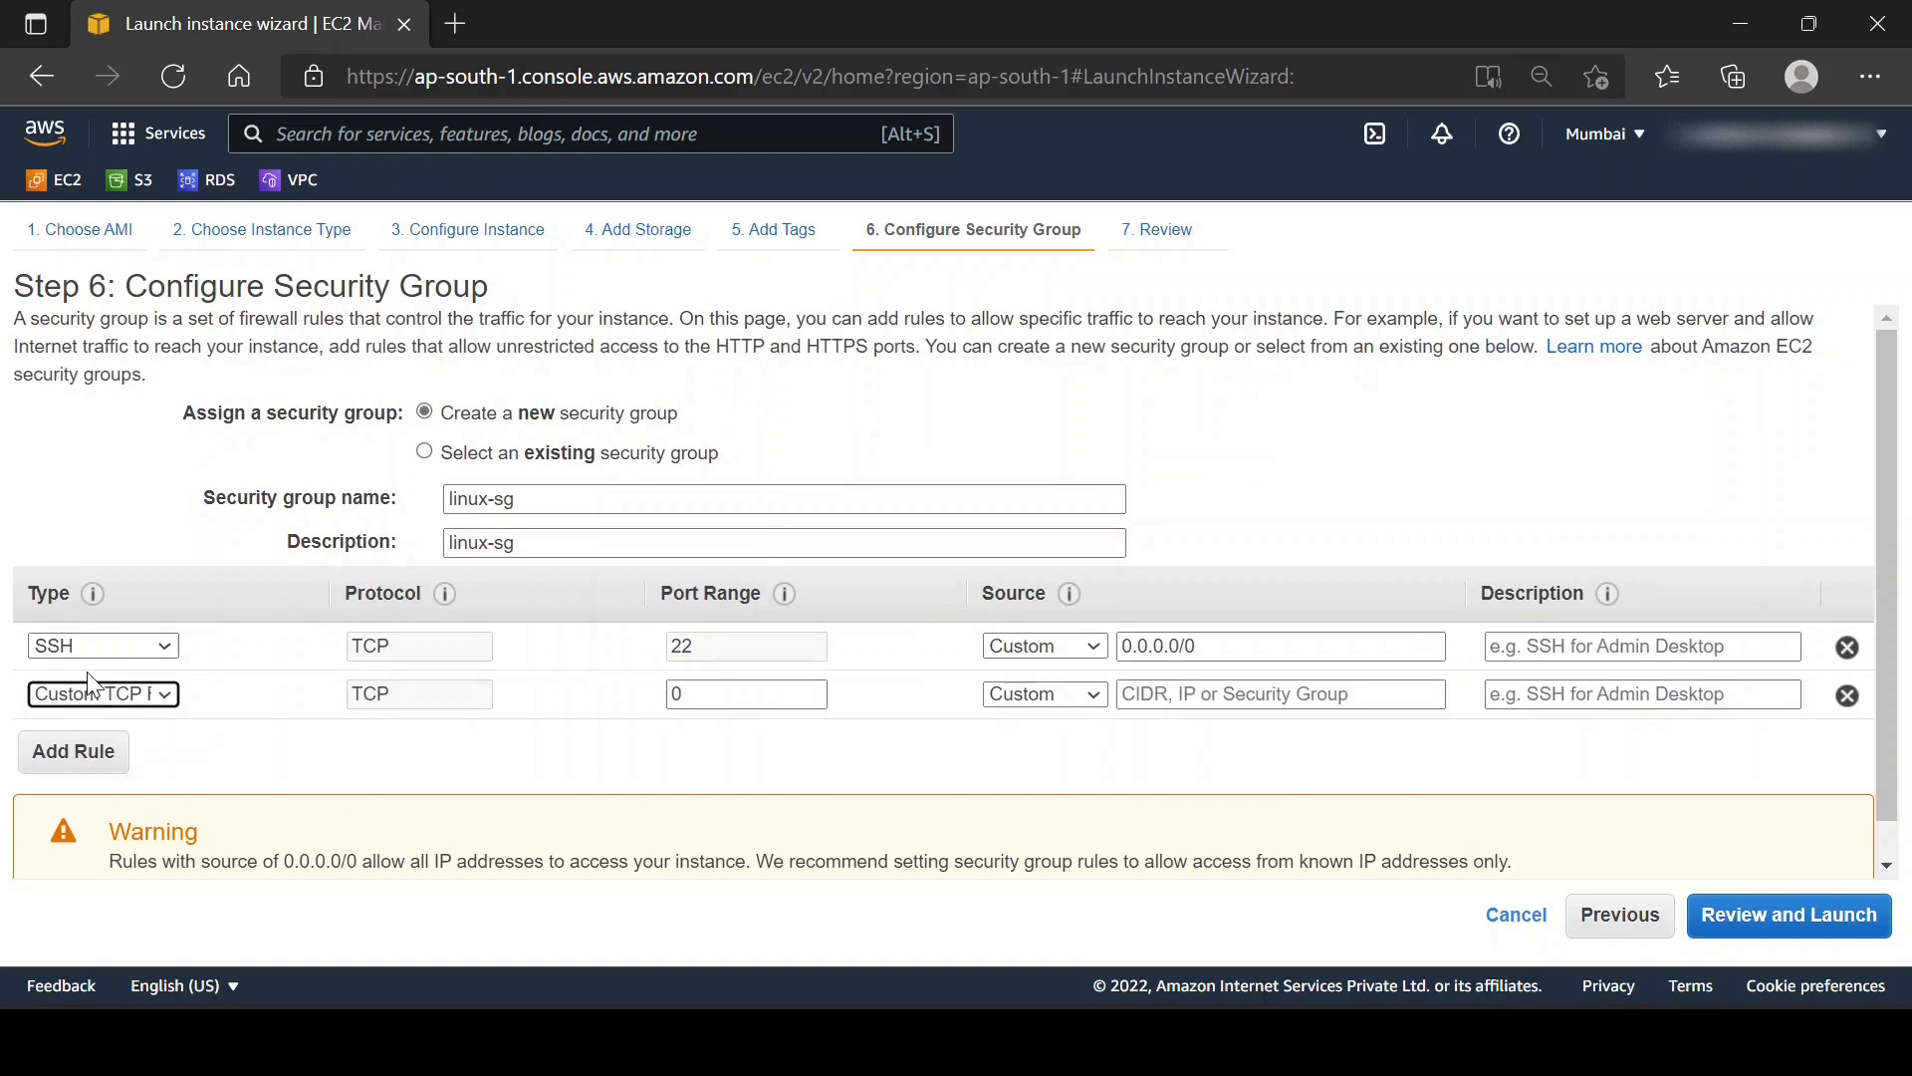
{"action": "left_click", "coordinate": [165, 696]}
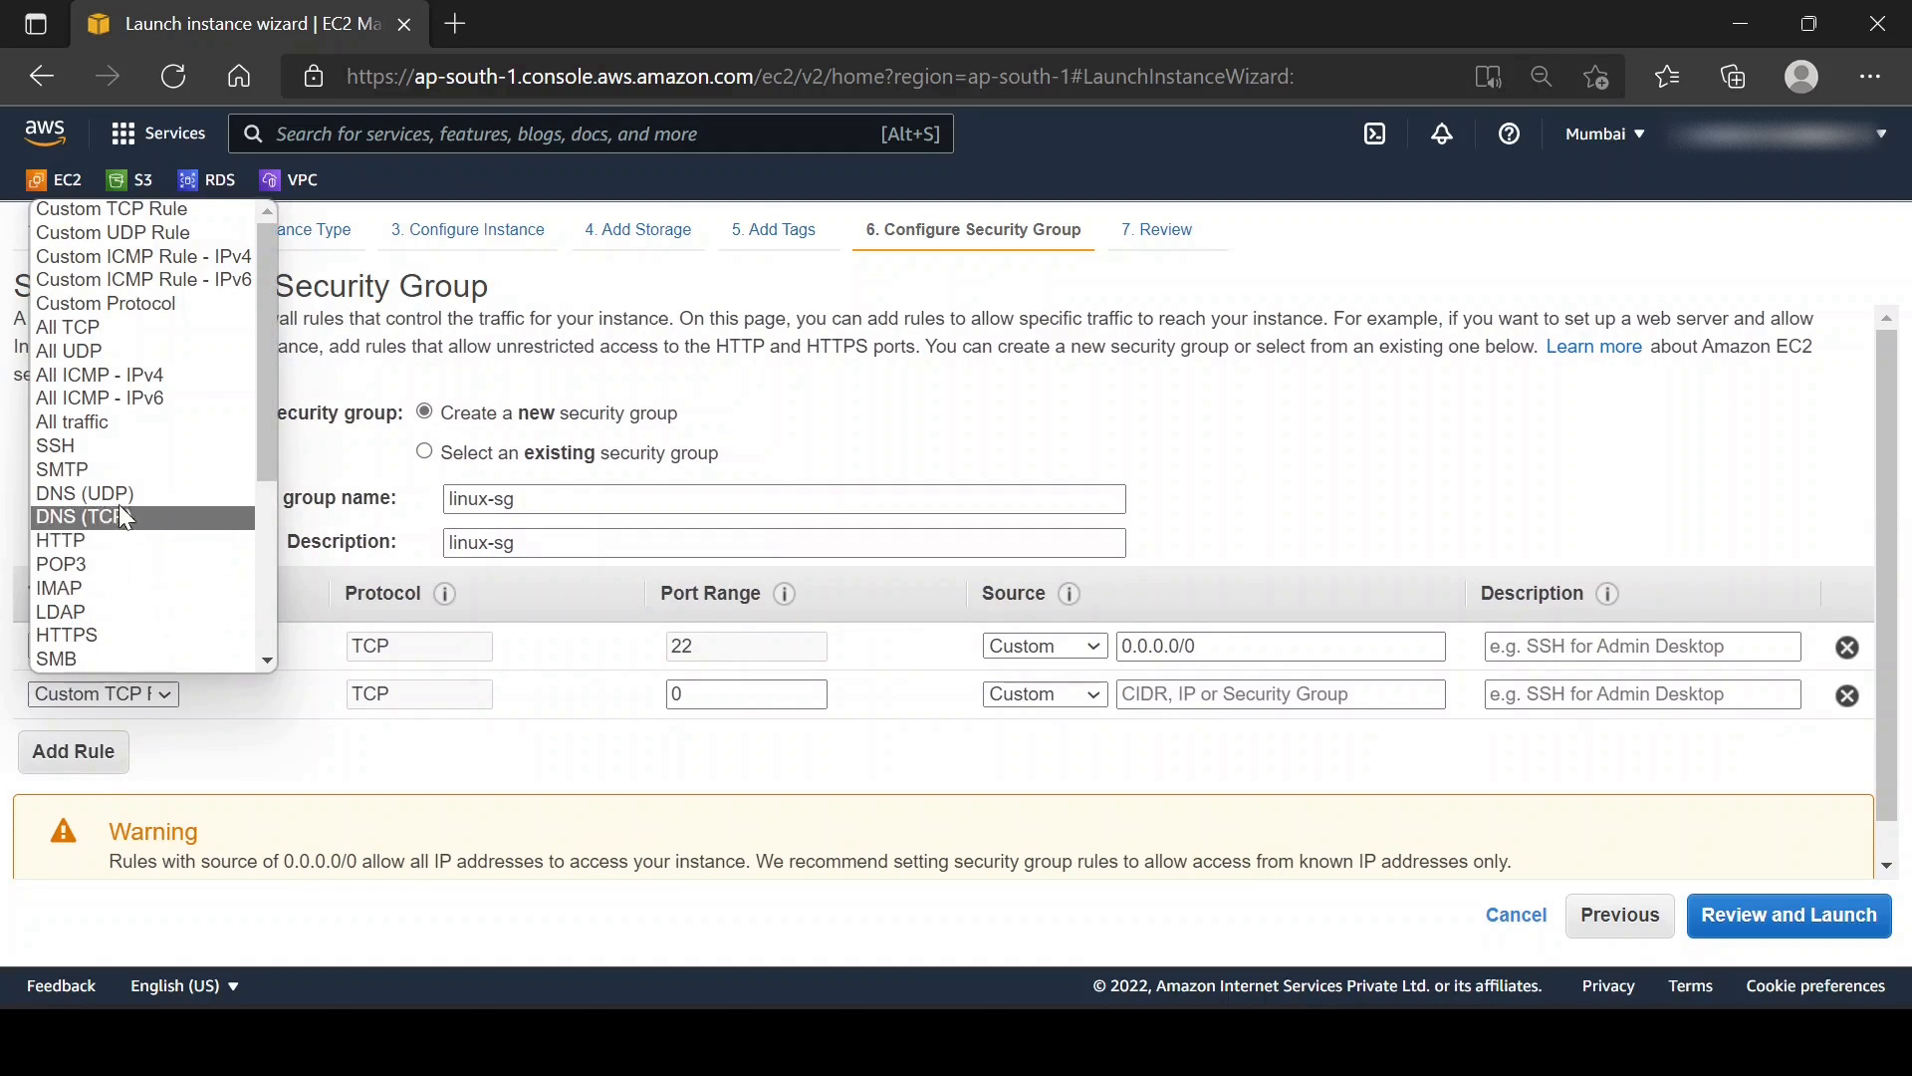
{"action": "left_click", "coordinate": [67, 543]}
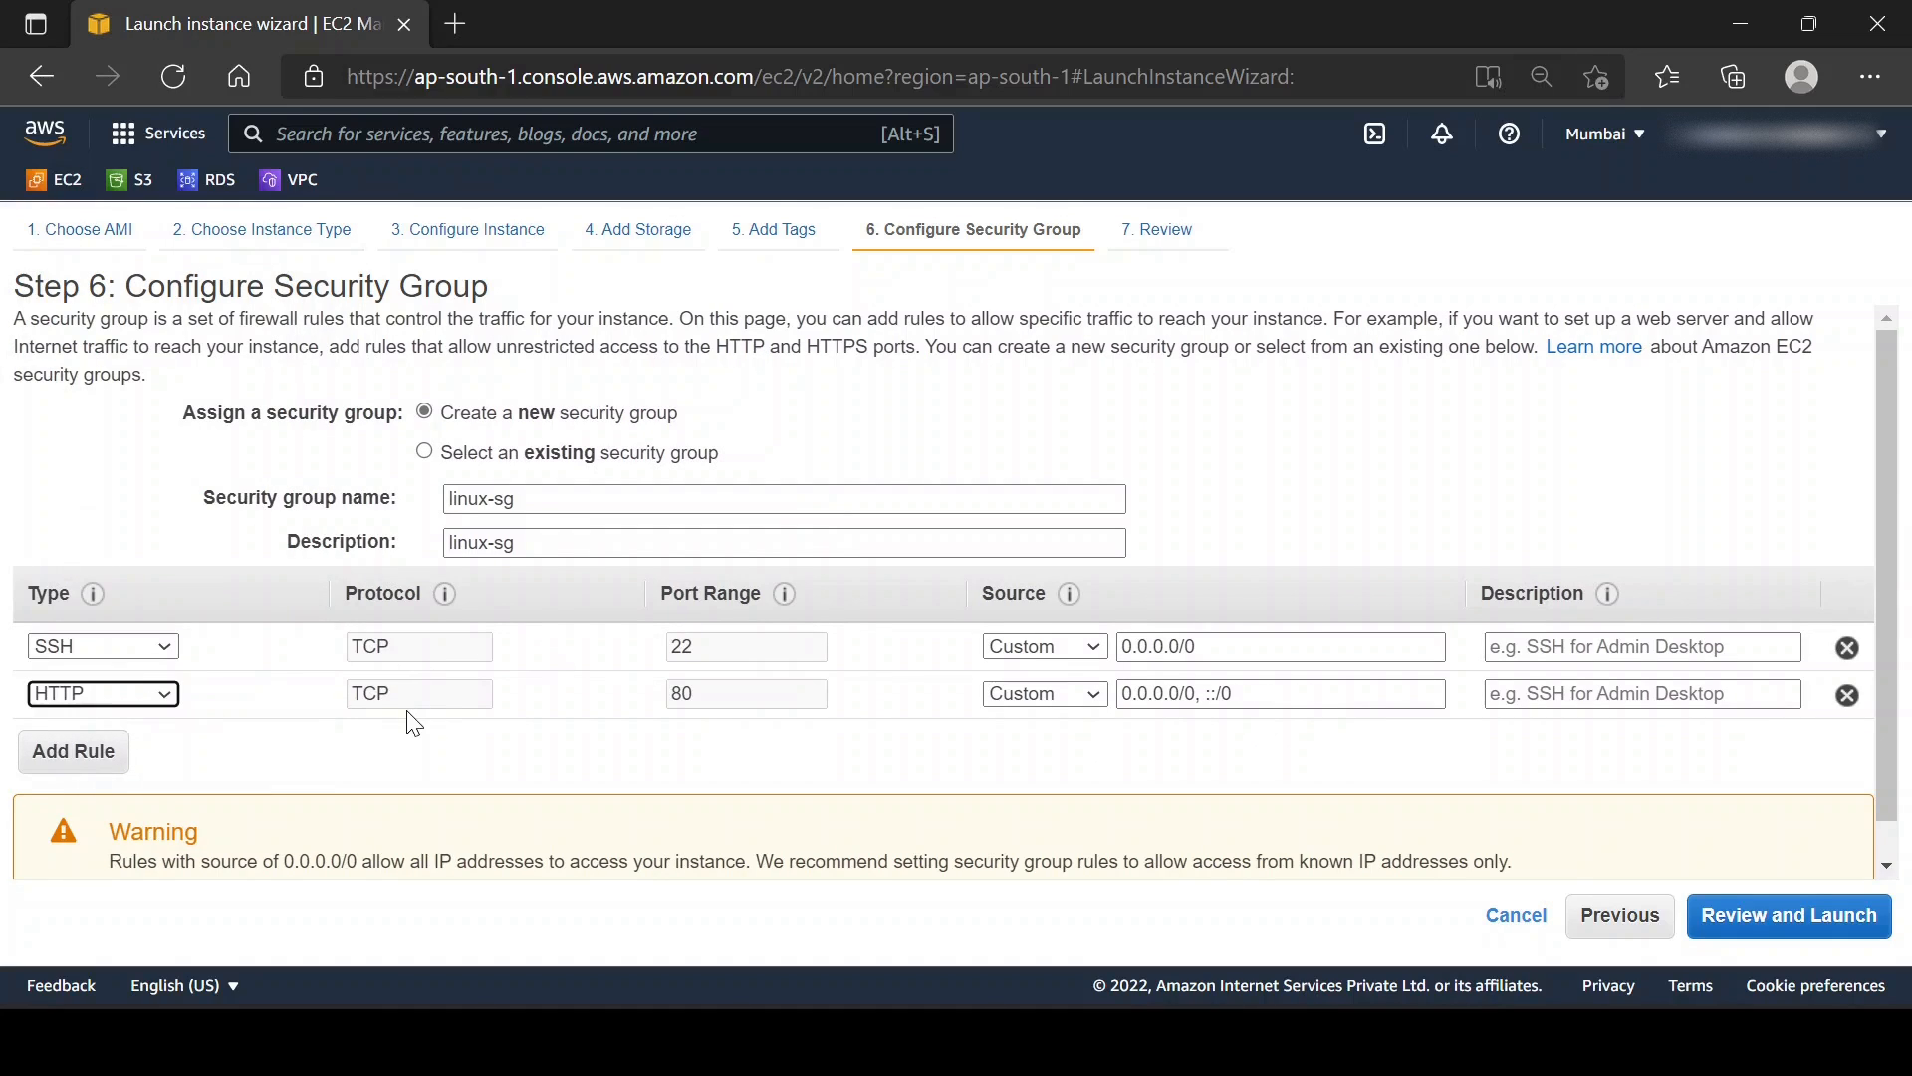
{"action": "left_click", "coordinate": [1092, 698]}
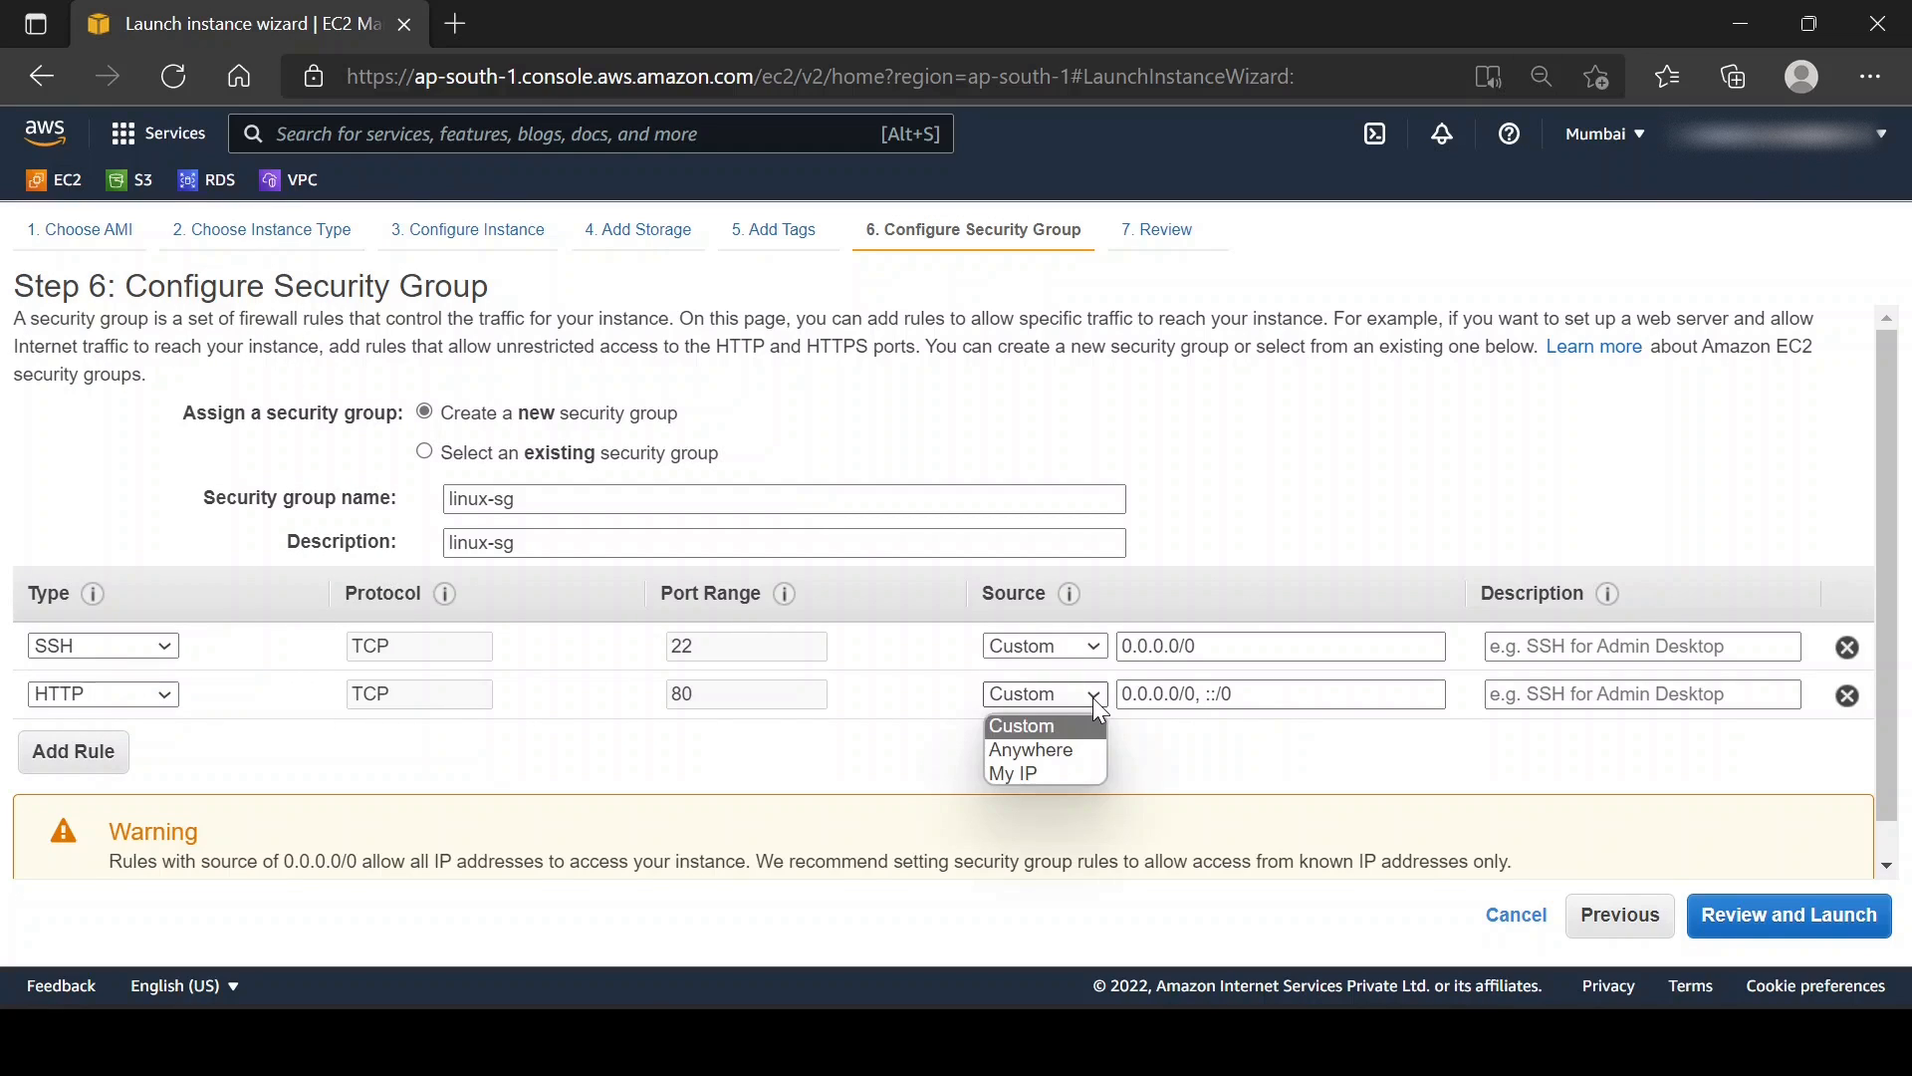
{"action": "left_click", "coordinate": [1040, 726]}
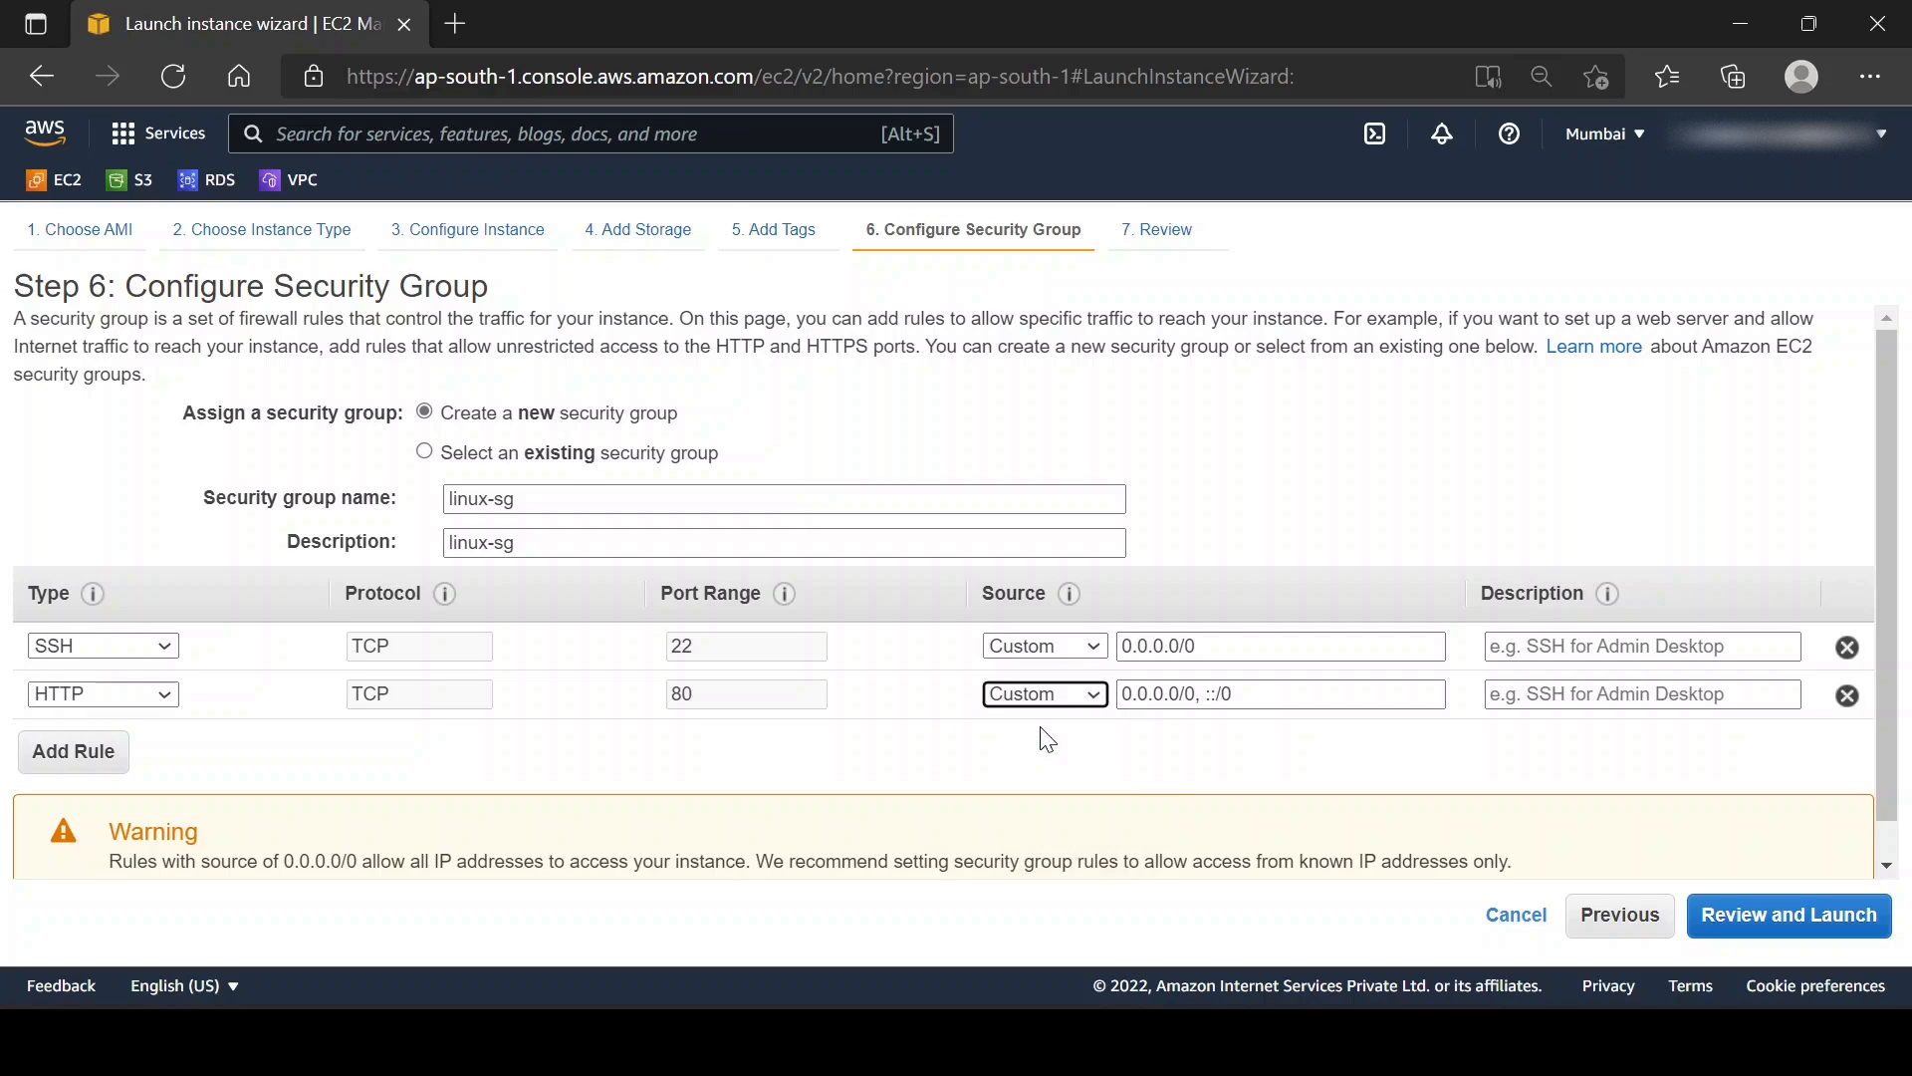
{"action": "left_click", "coordinate": [1089, 696]}
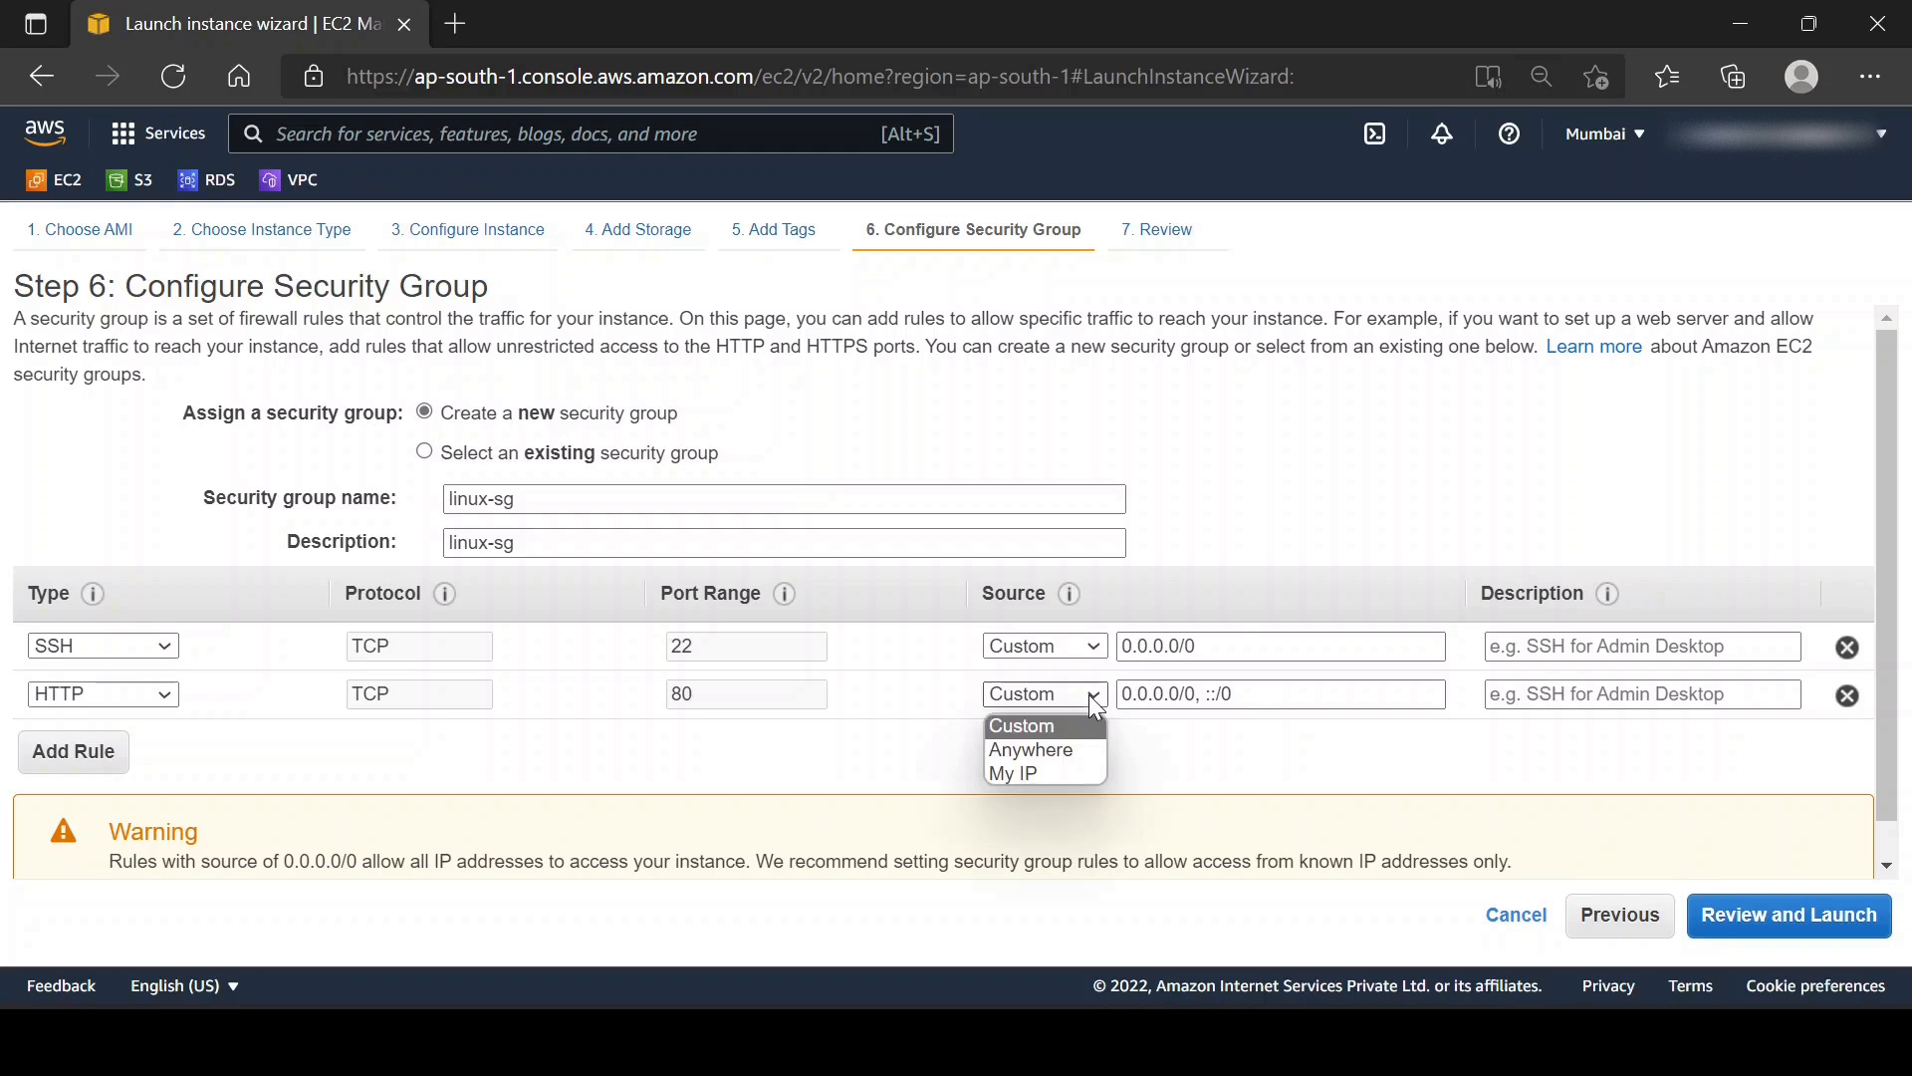
{"action": "left_click", "coordinate": [1058, 752]}
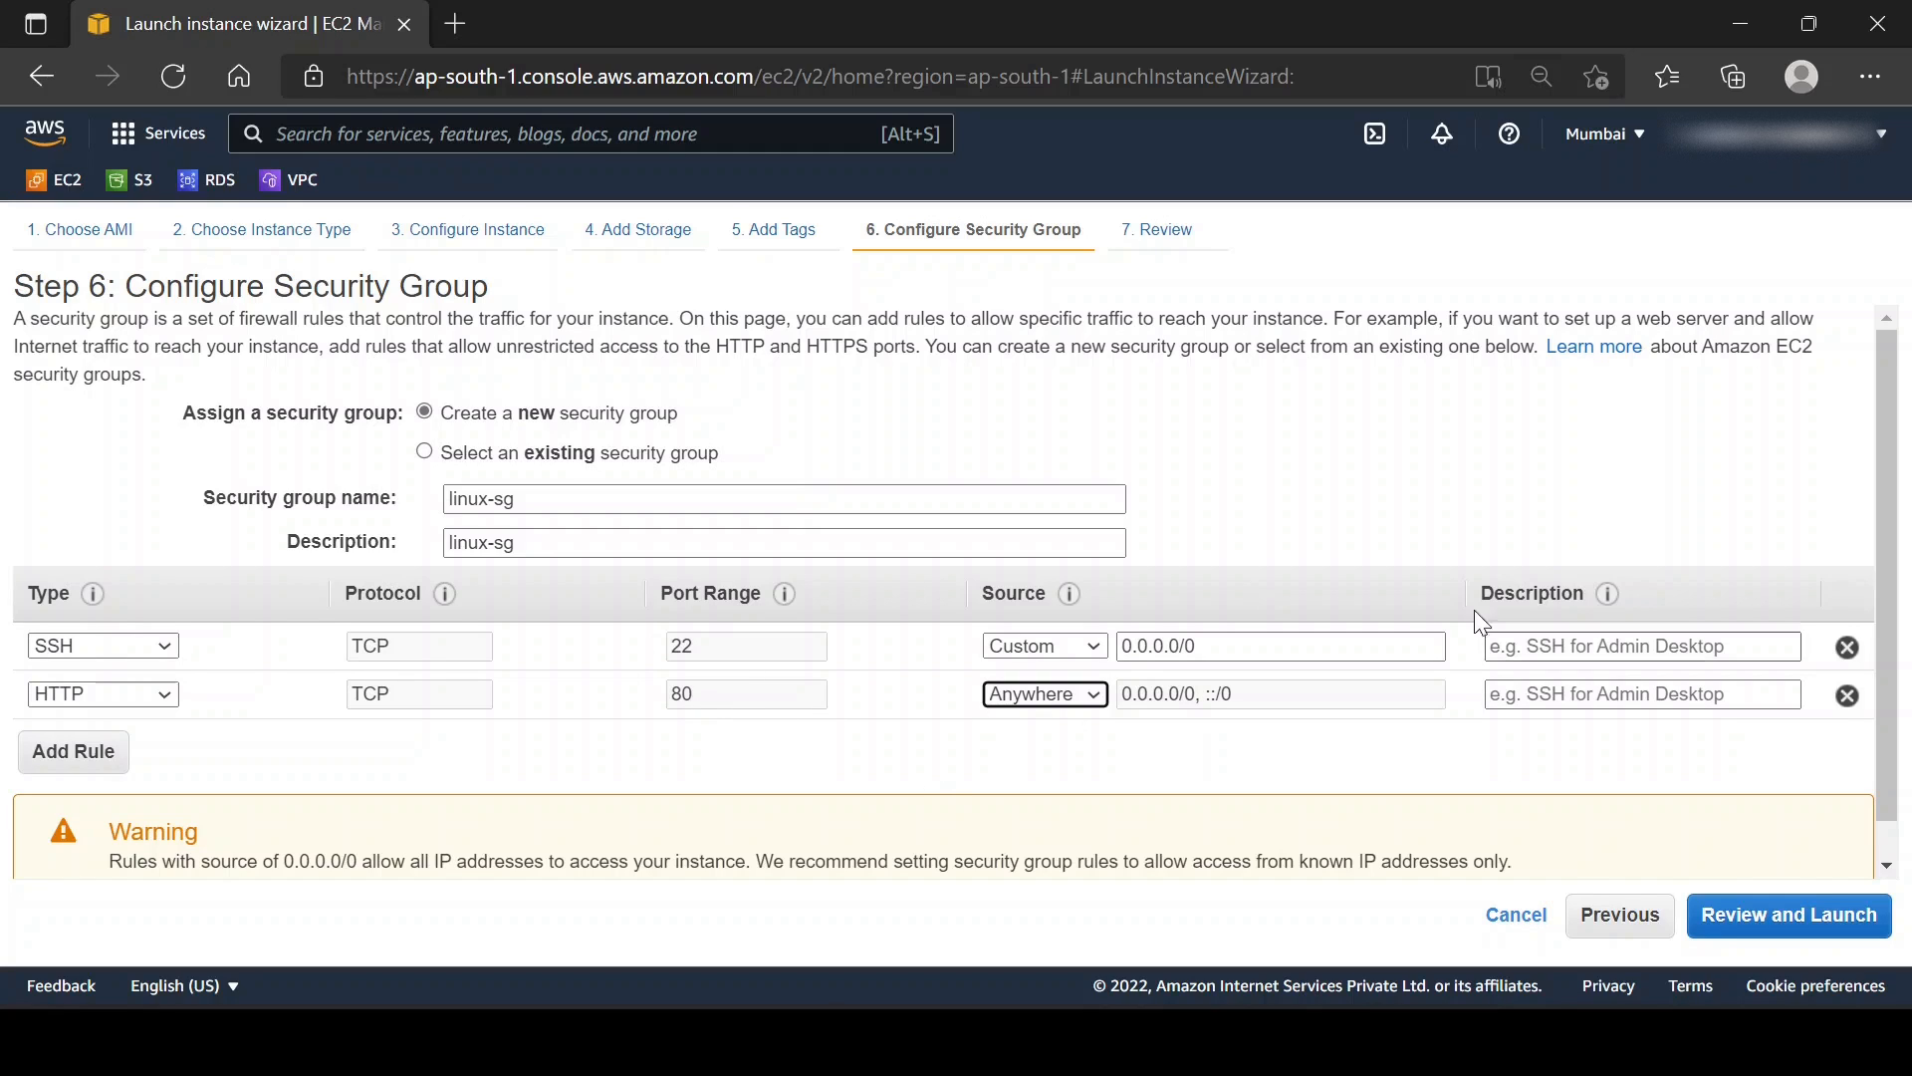
- Continue to the launch review, check the instance and security group details, and proceed to the key pair selection
{"action": "left_click", "coordinate": [1804, 926]}
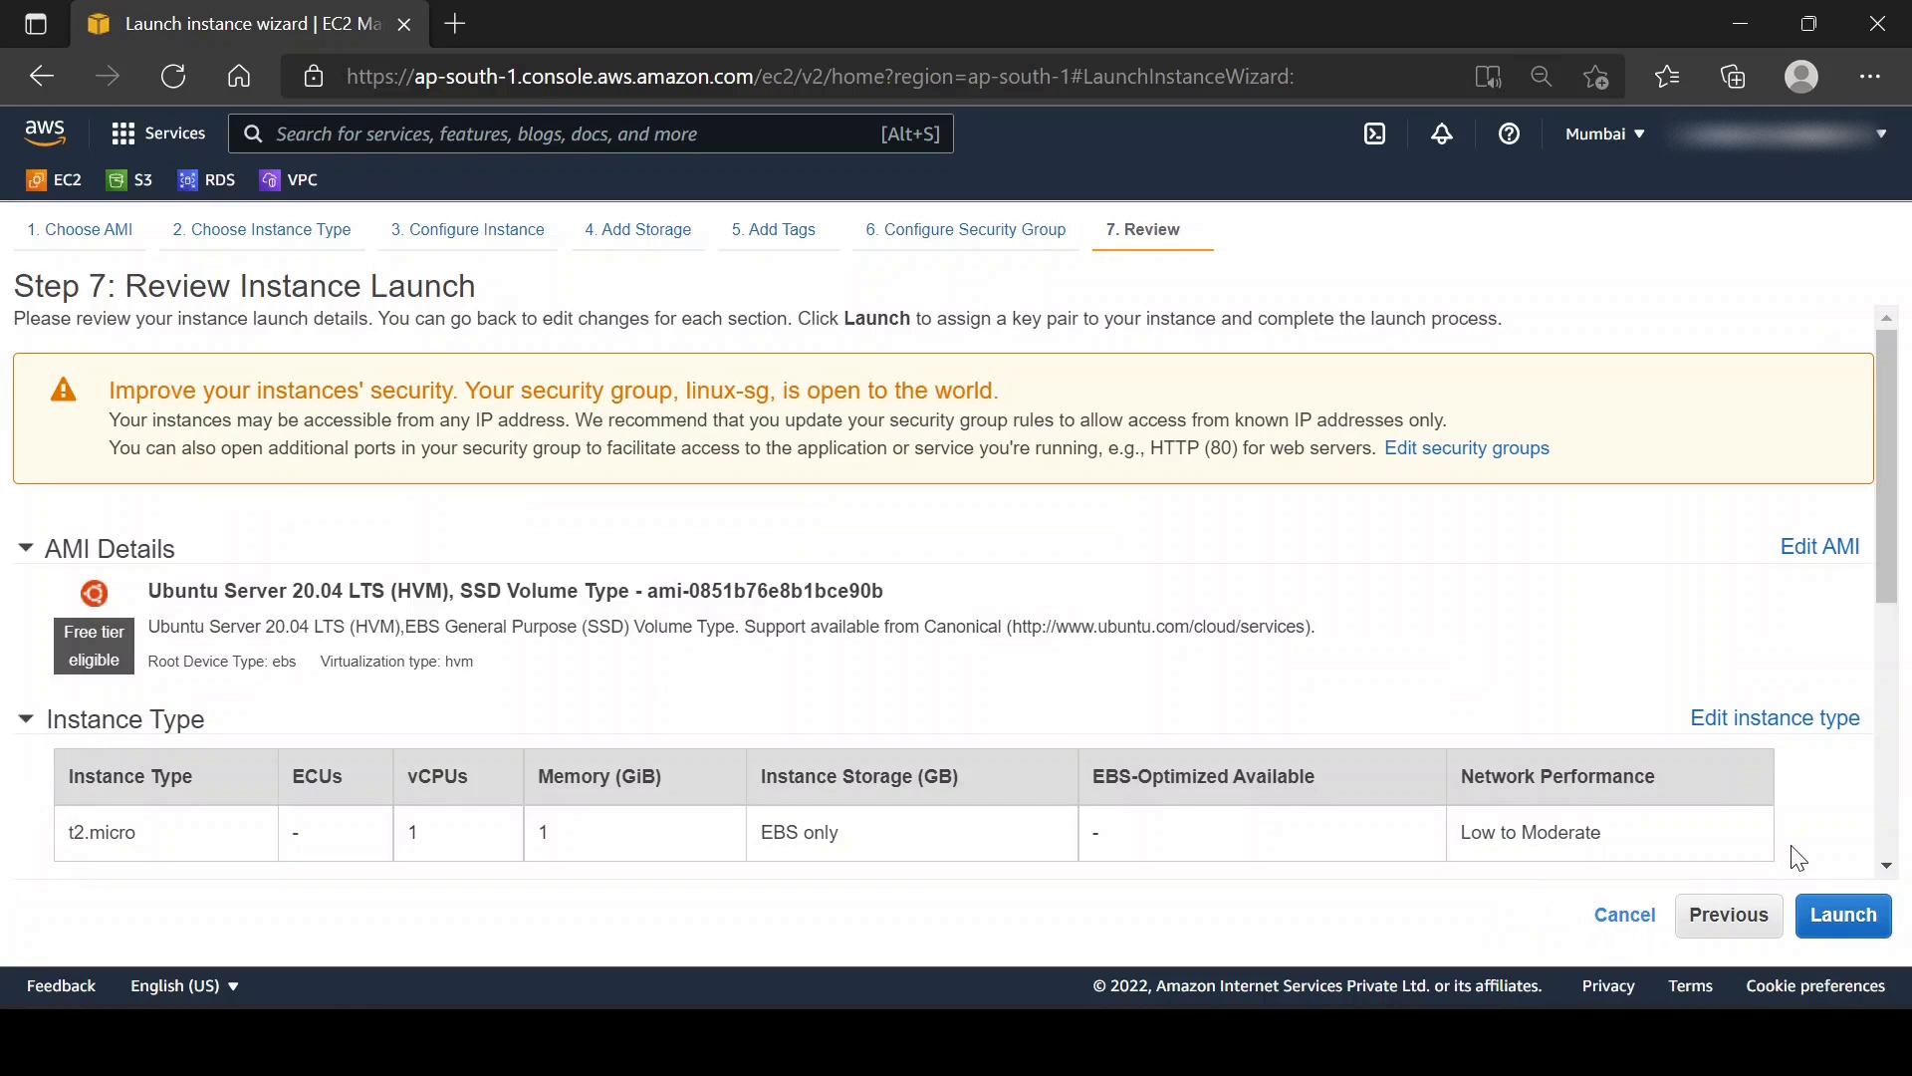
{"action": "scroll", "coordinate": [1140, 695], "scroll_direction": "down", "scroll_amount": 5}
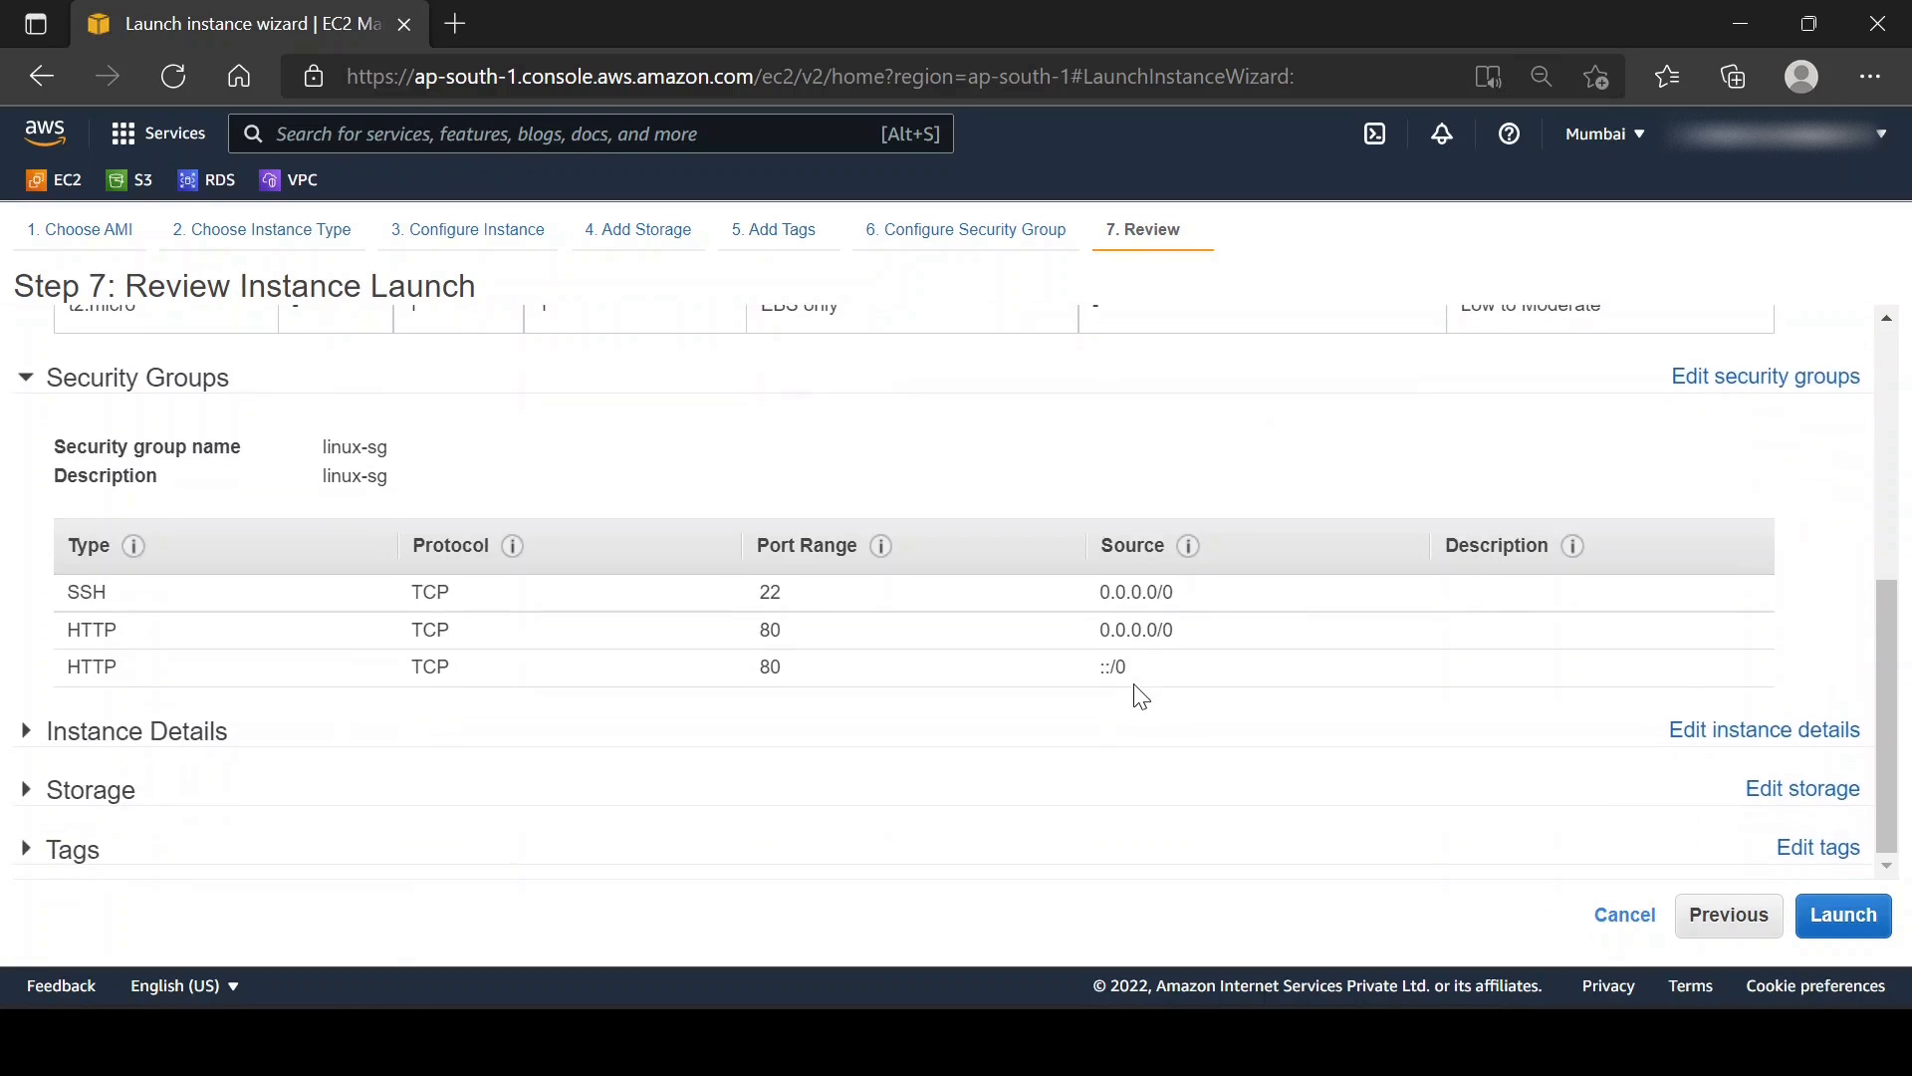
{"action": "scroll", "coordinate": [1146, 695], "scroll_direction": "up", "scroll_amount": 6}
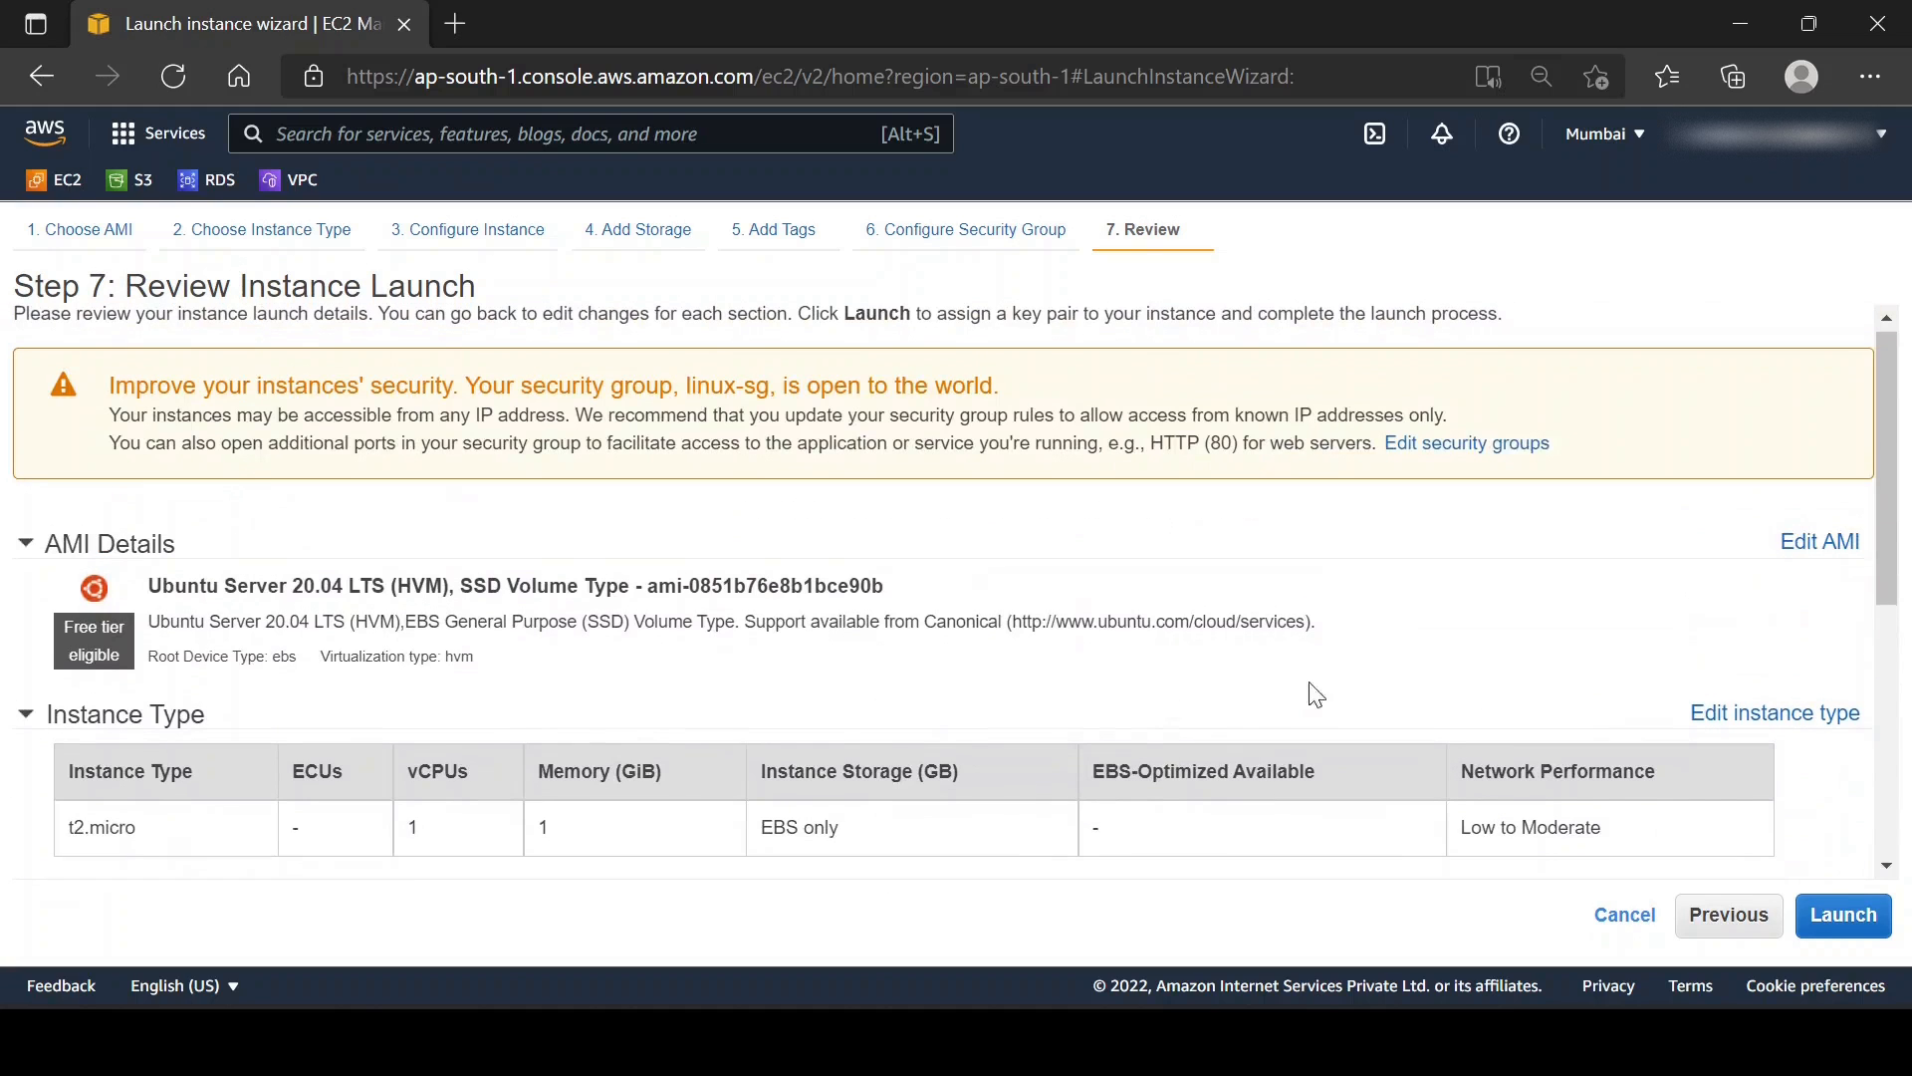
{"action": "left_click", "coordinate": [1865, 915]}
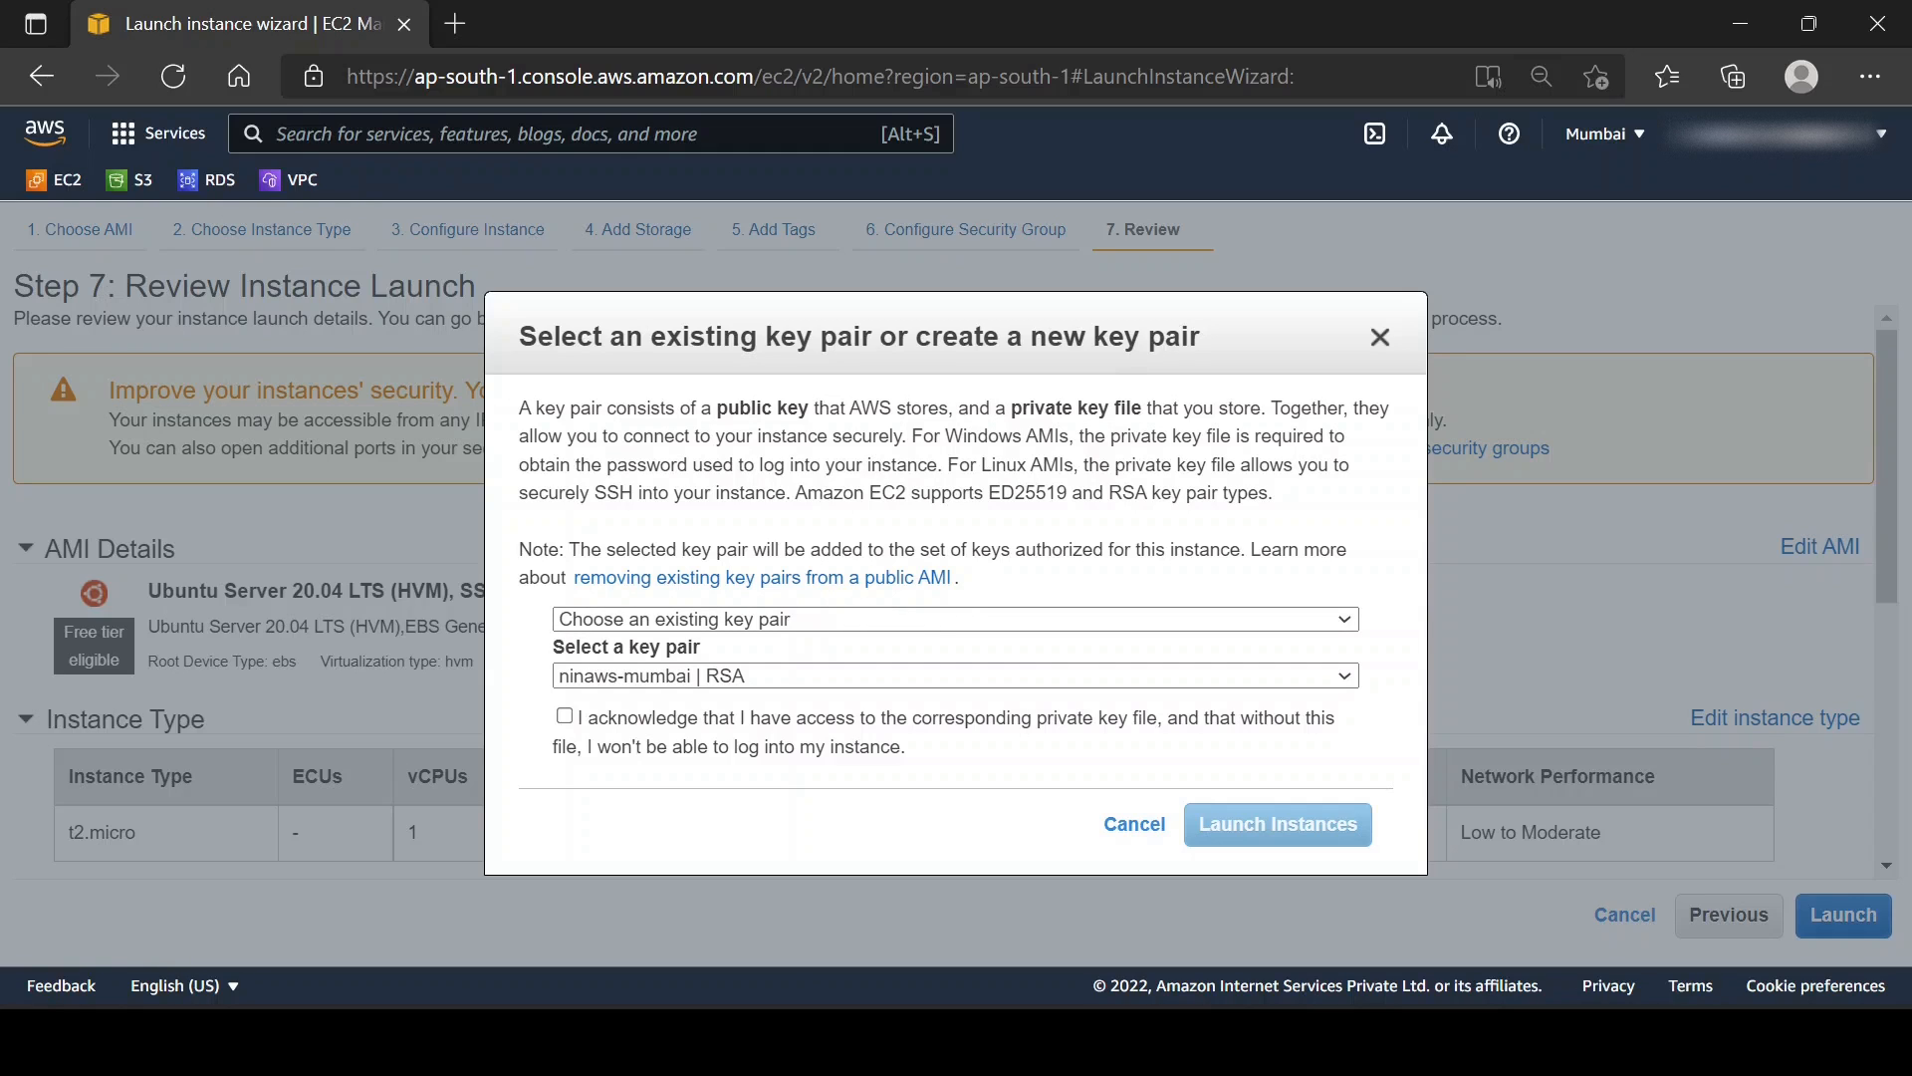
- Create a new RSA key pair named ninawskey and download its private key file
{"action": "left_click", "coordinate": [721, 628]}
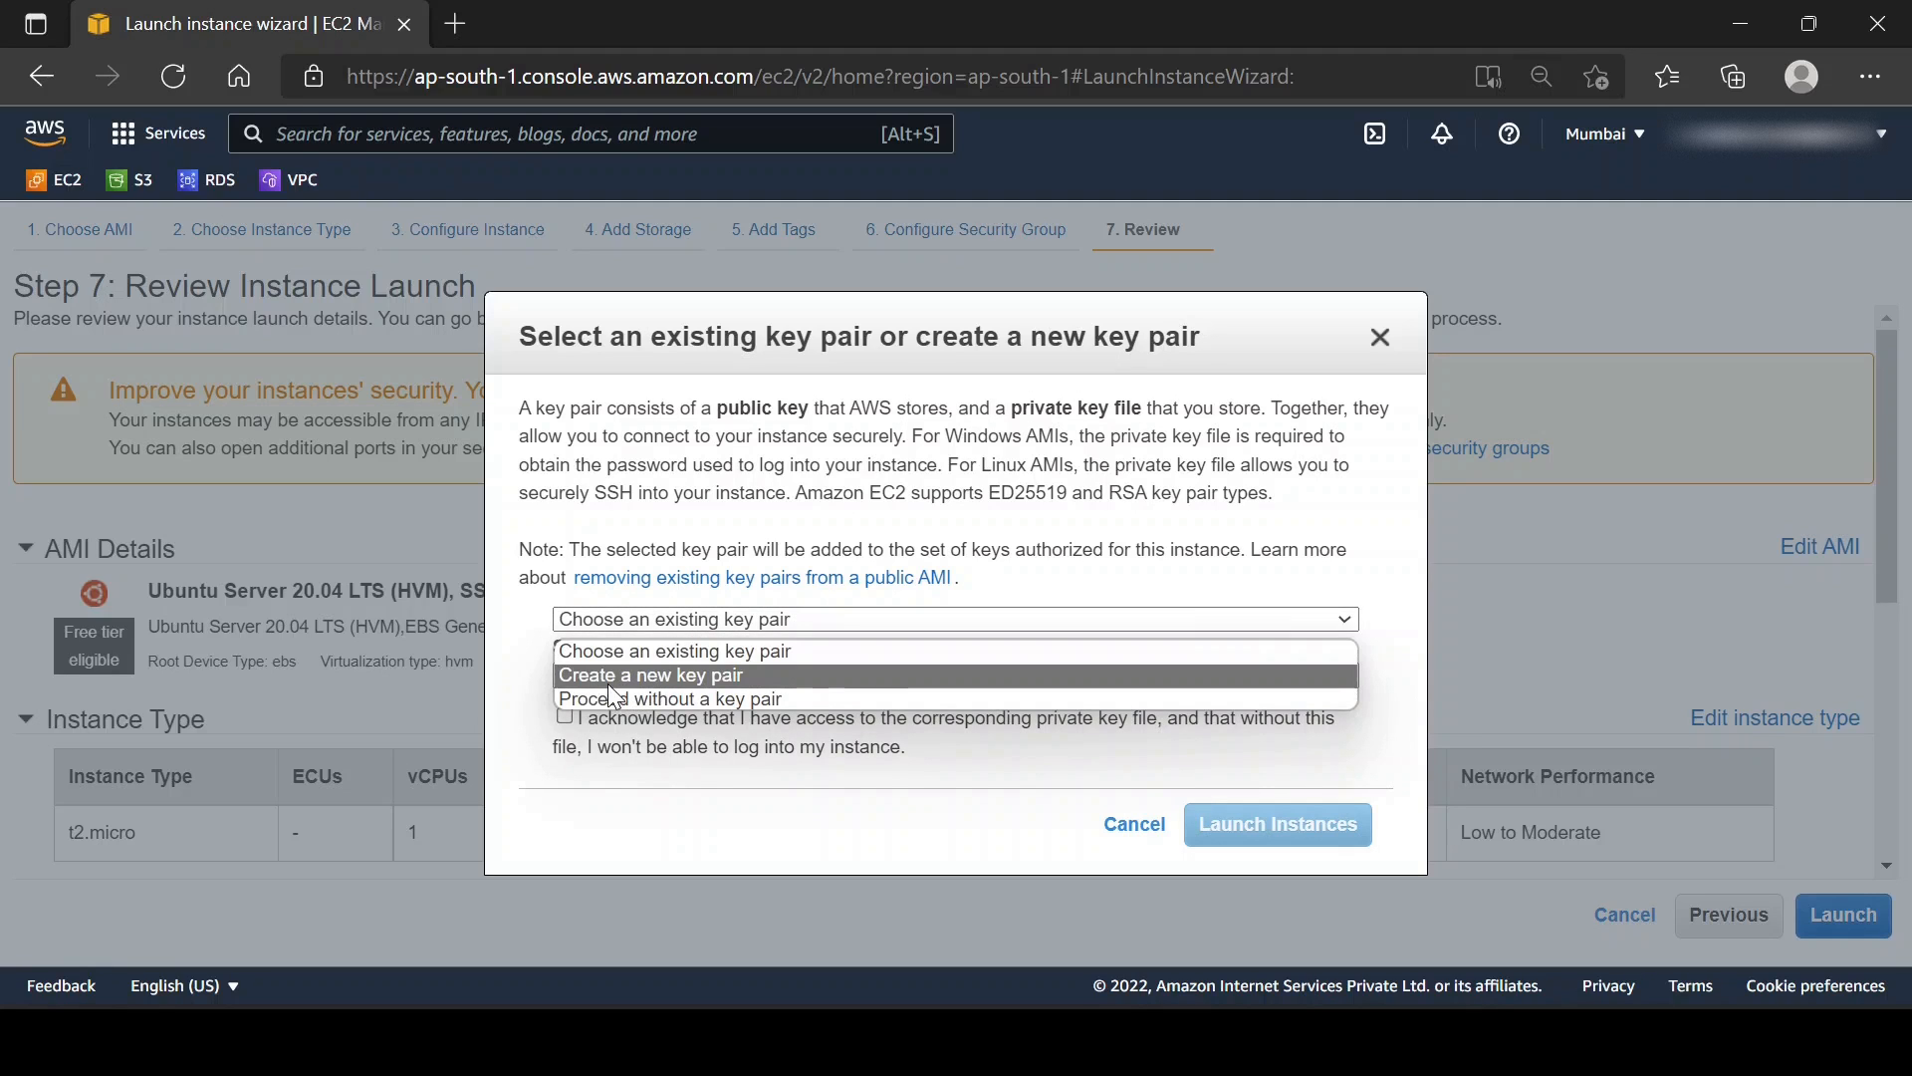
{"action": "left_click", "coordinate": [724, 680]}
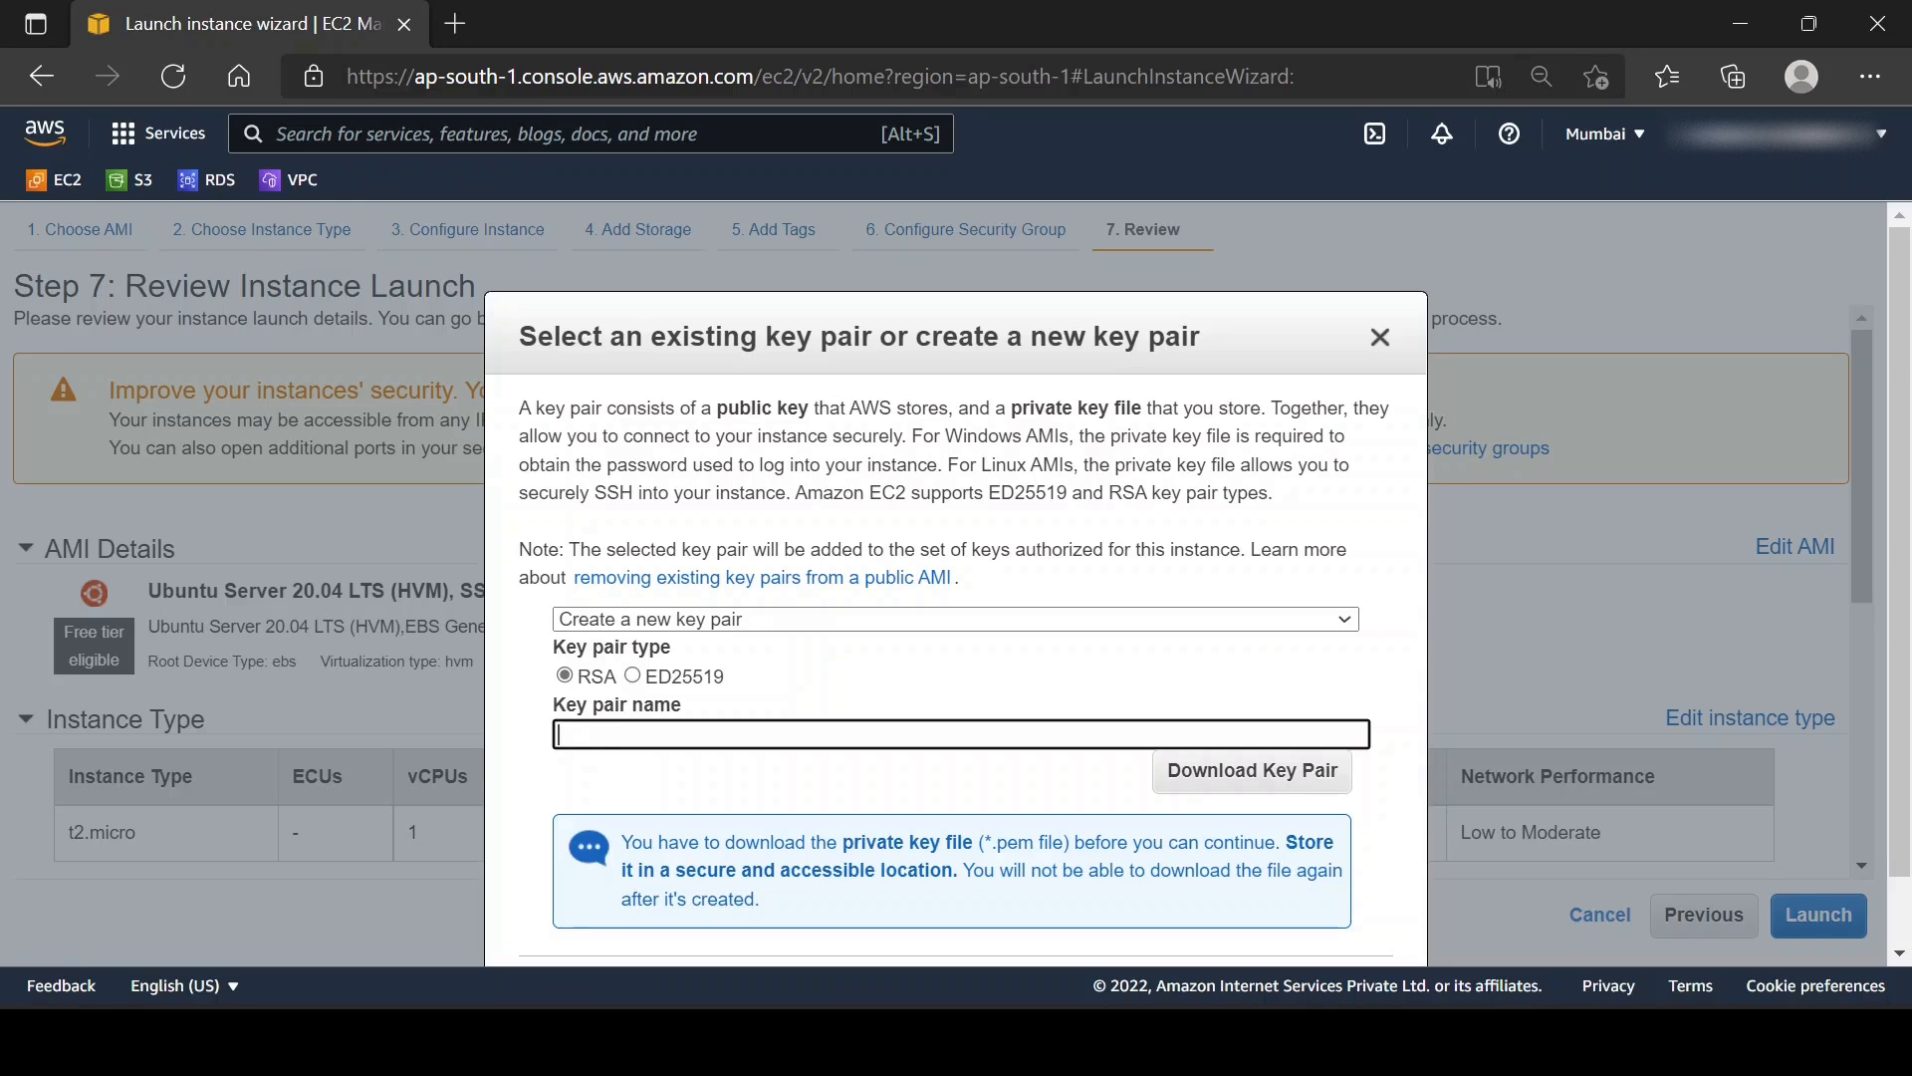
{"action": "type", "text": "ninaws"}
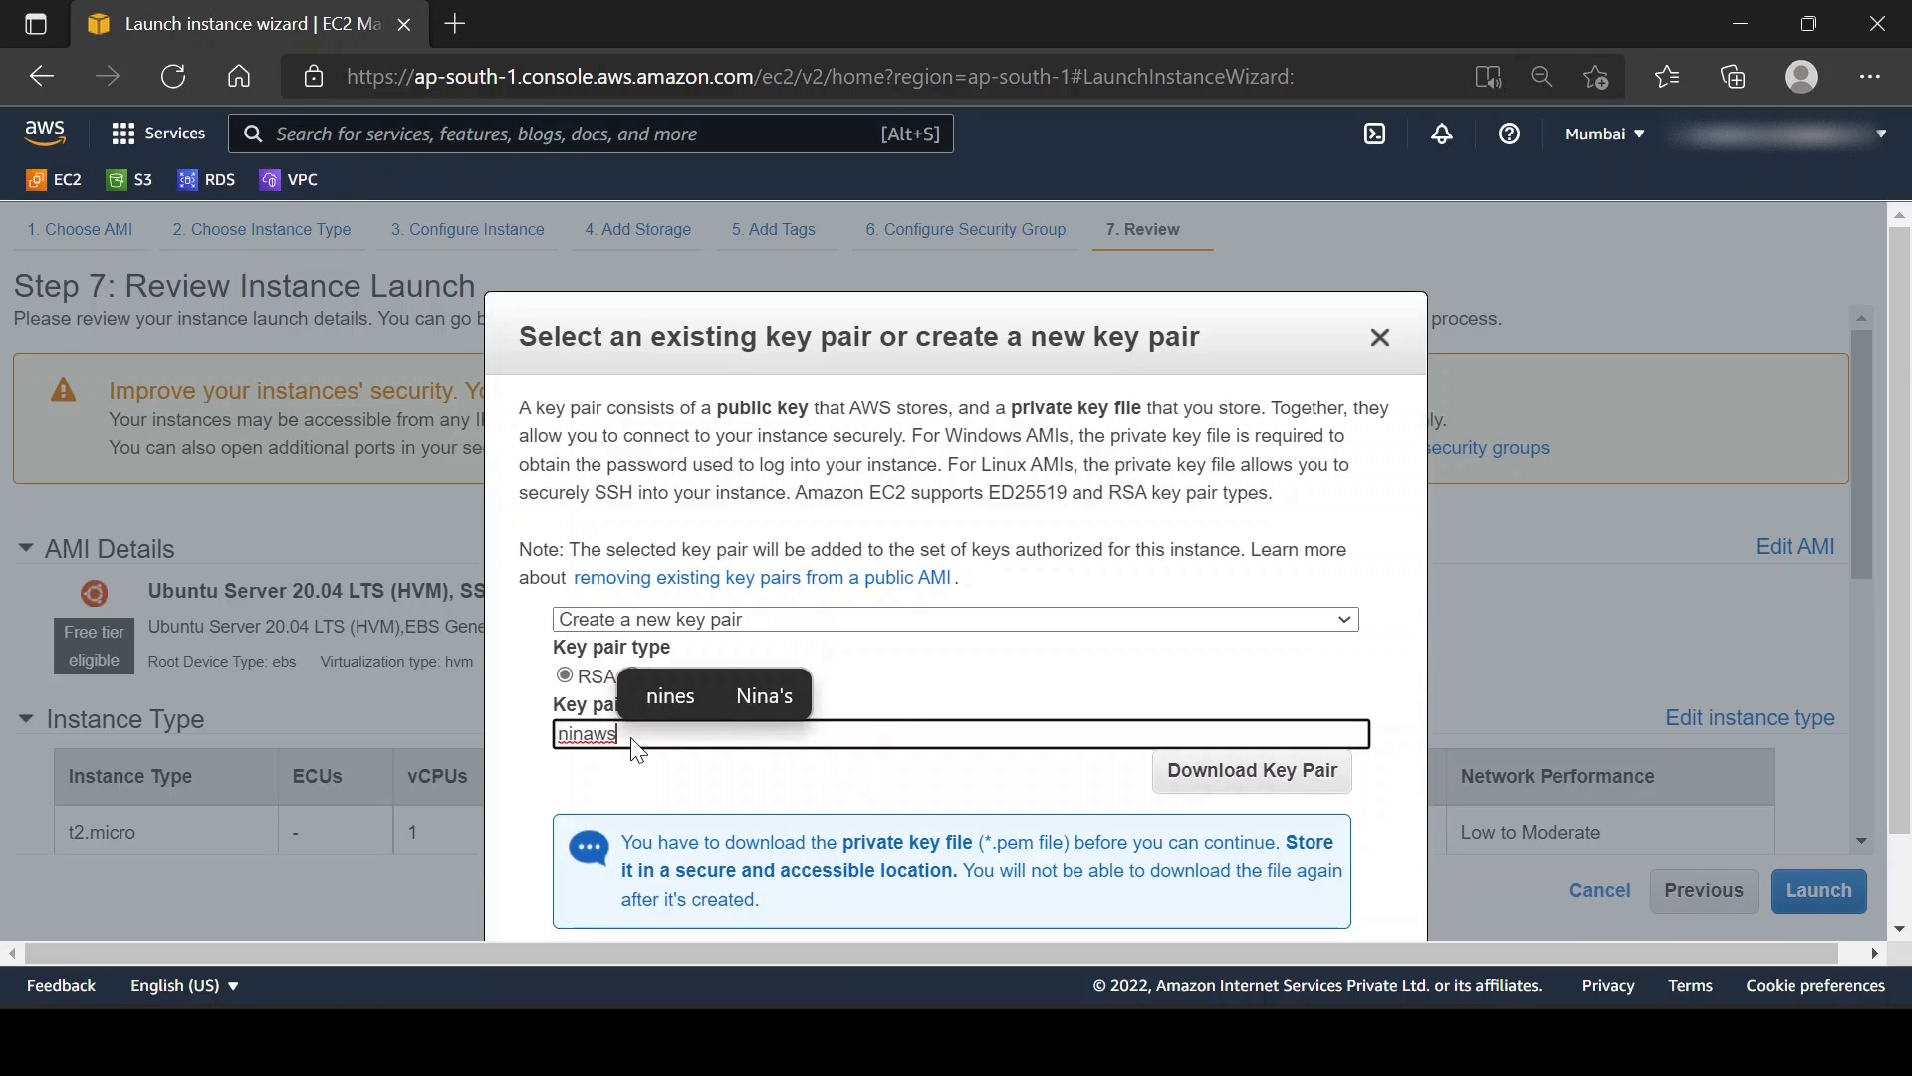
{"action": "type", "text": "key"}
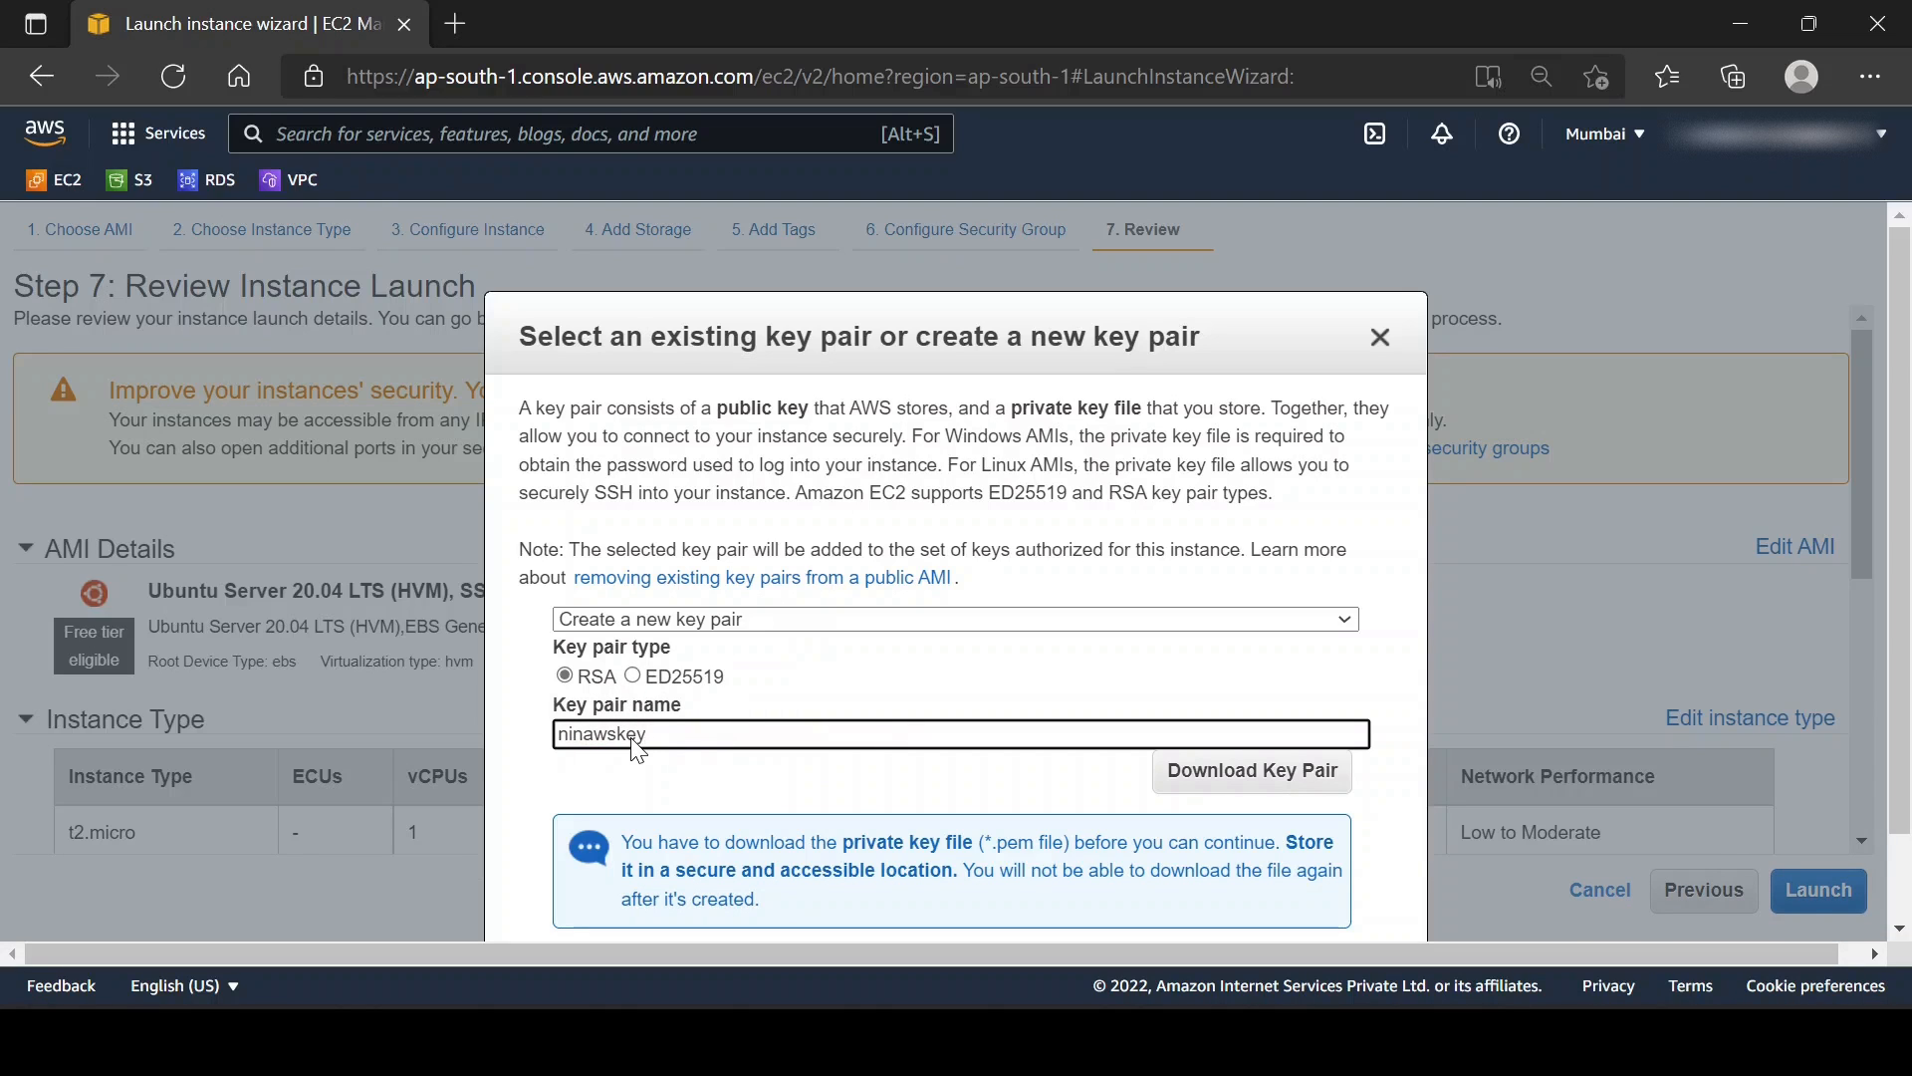
{"action": "scroll", "coordinate": [806, 787], "scroll_direction": "down", "scroll_amount": 1}
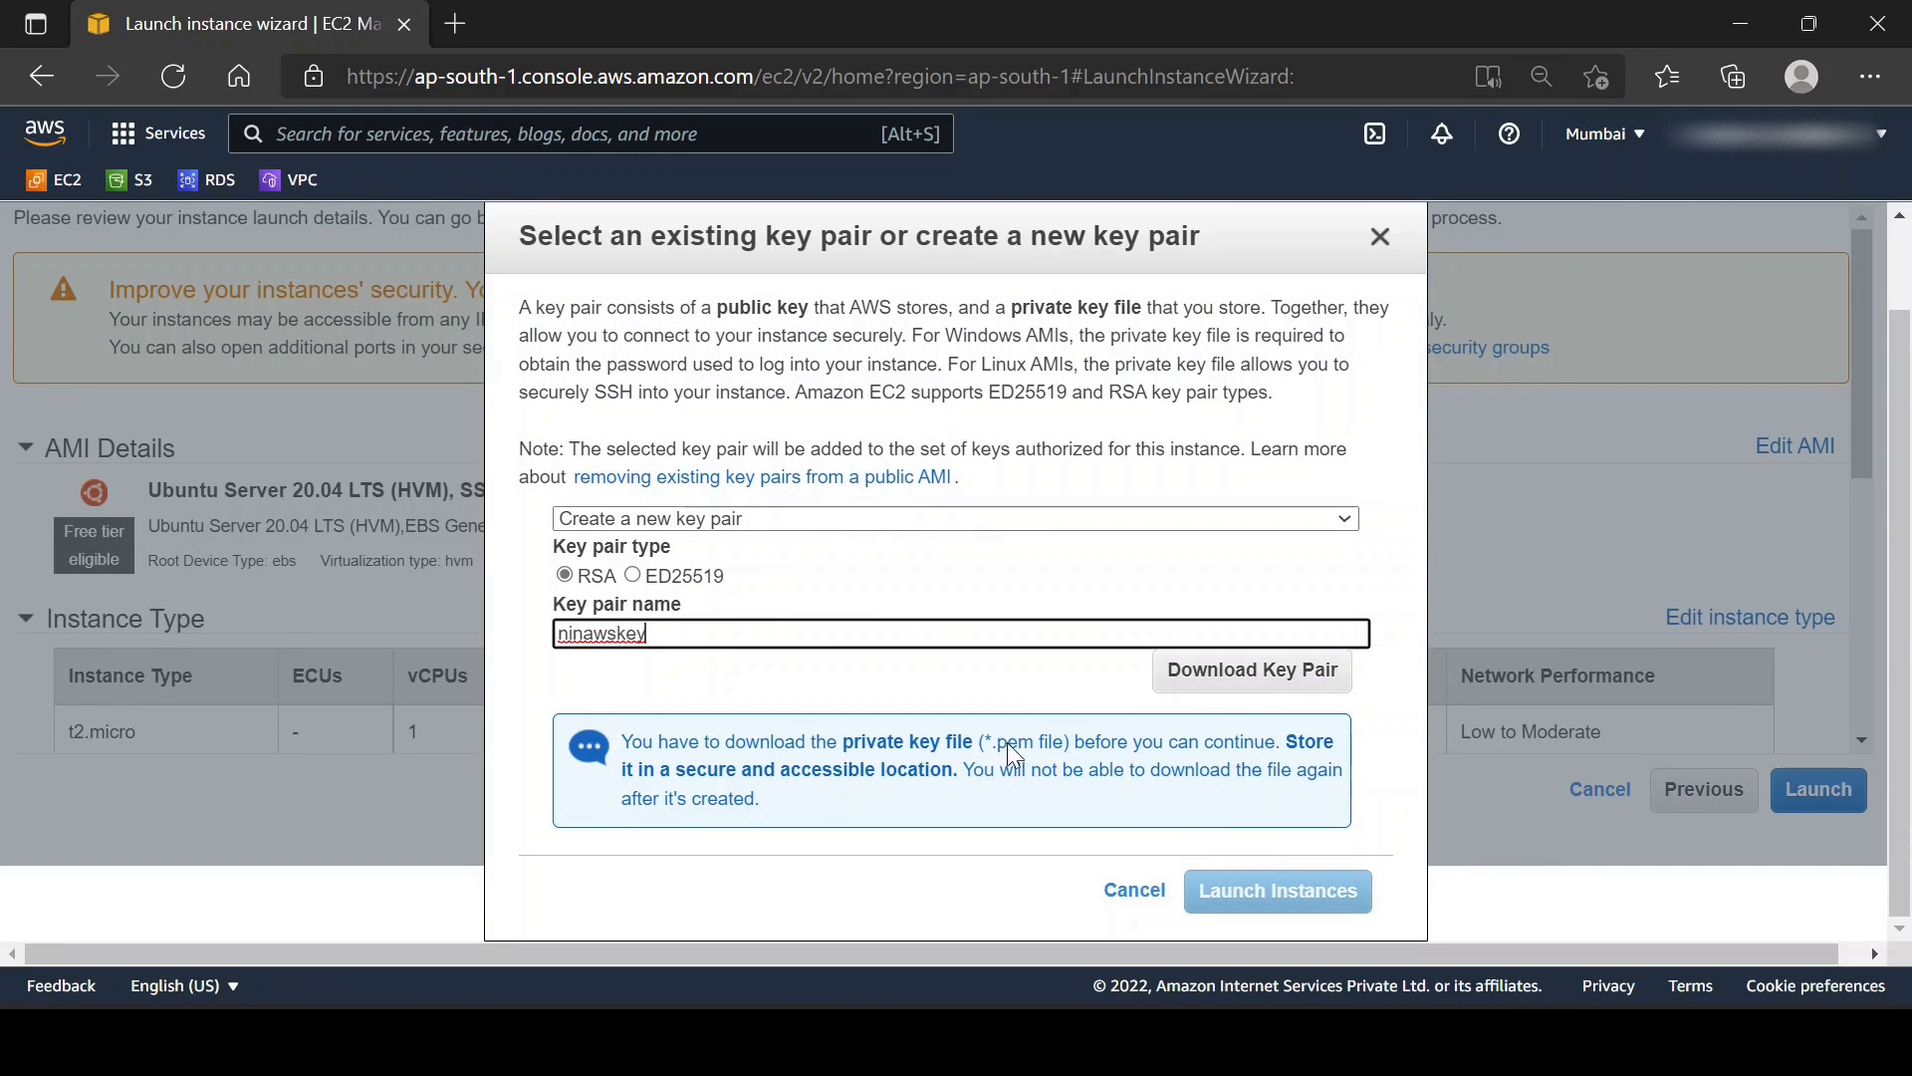
{"action": "left_click", "coordinate": [1224, 684]}
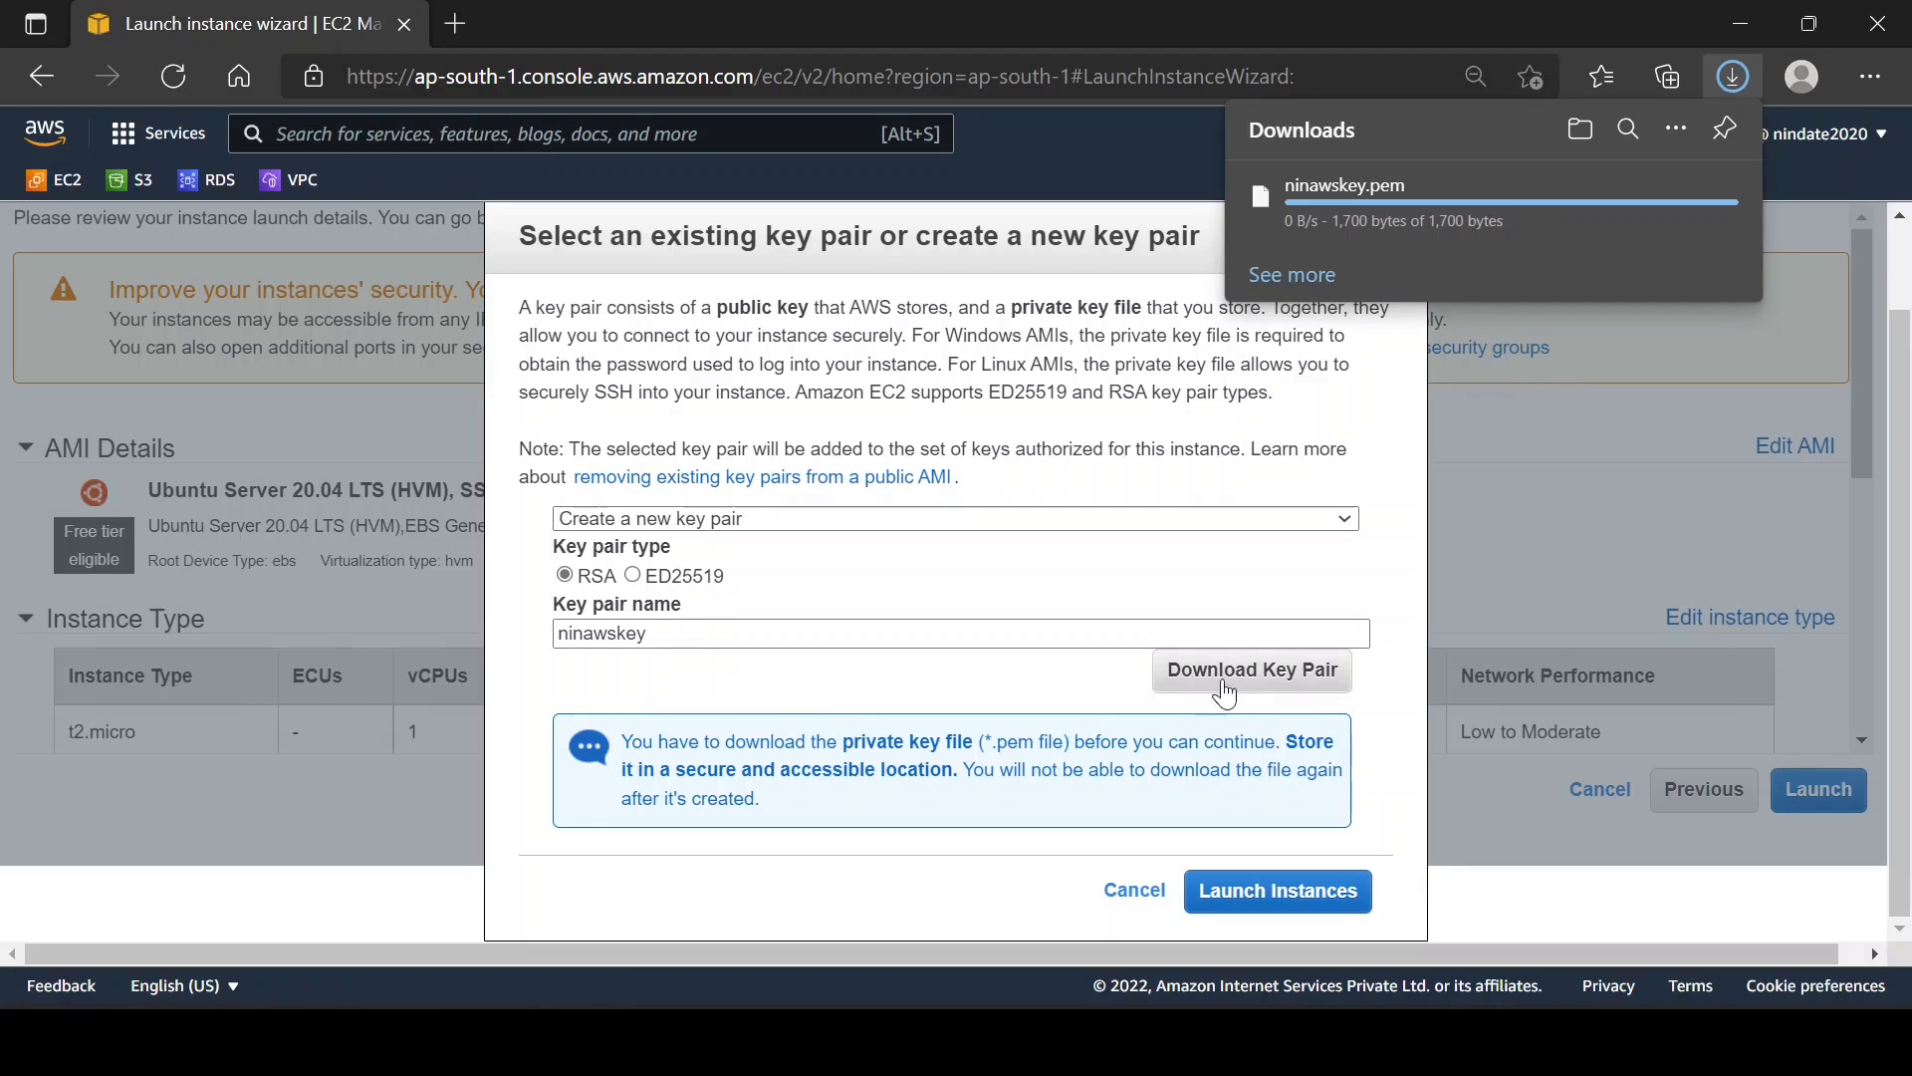
- Launch the instance with the new key pair and open the list of instances
{"action": "left_click", "coordinate": [1280, 896]}
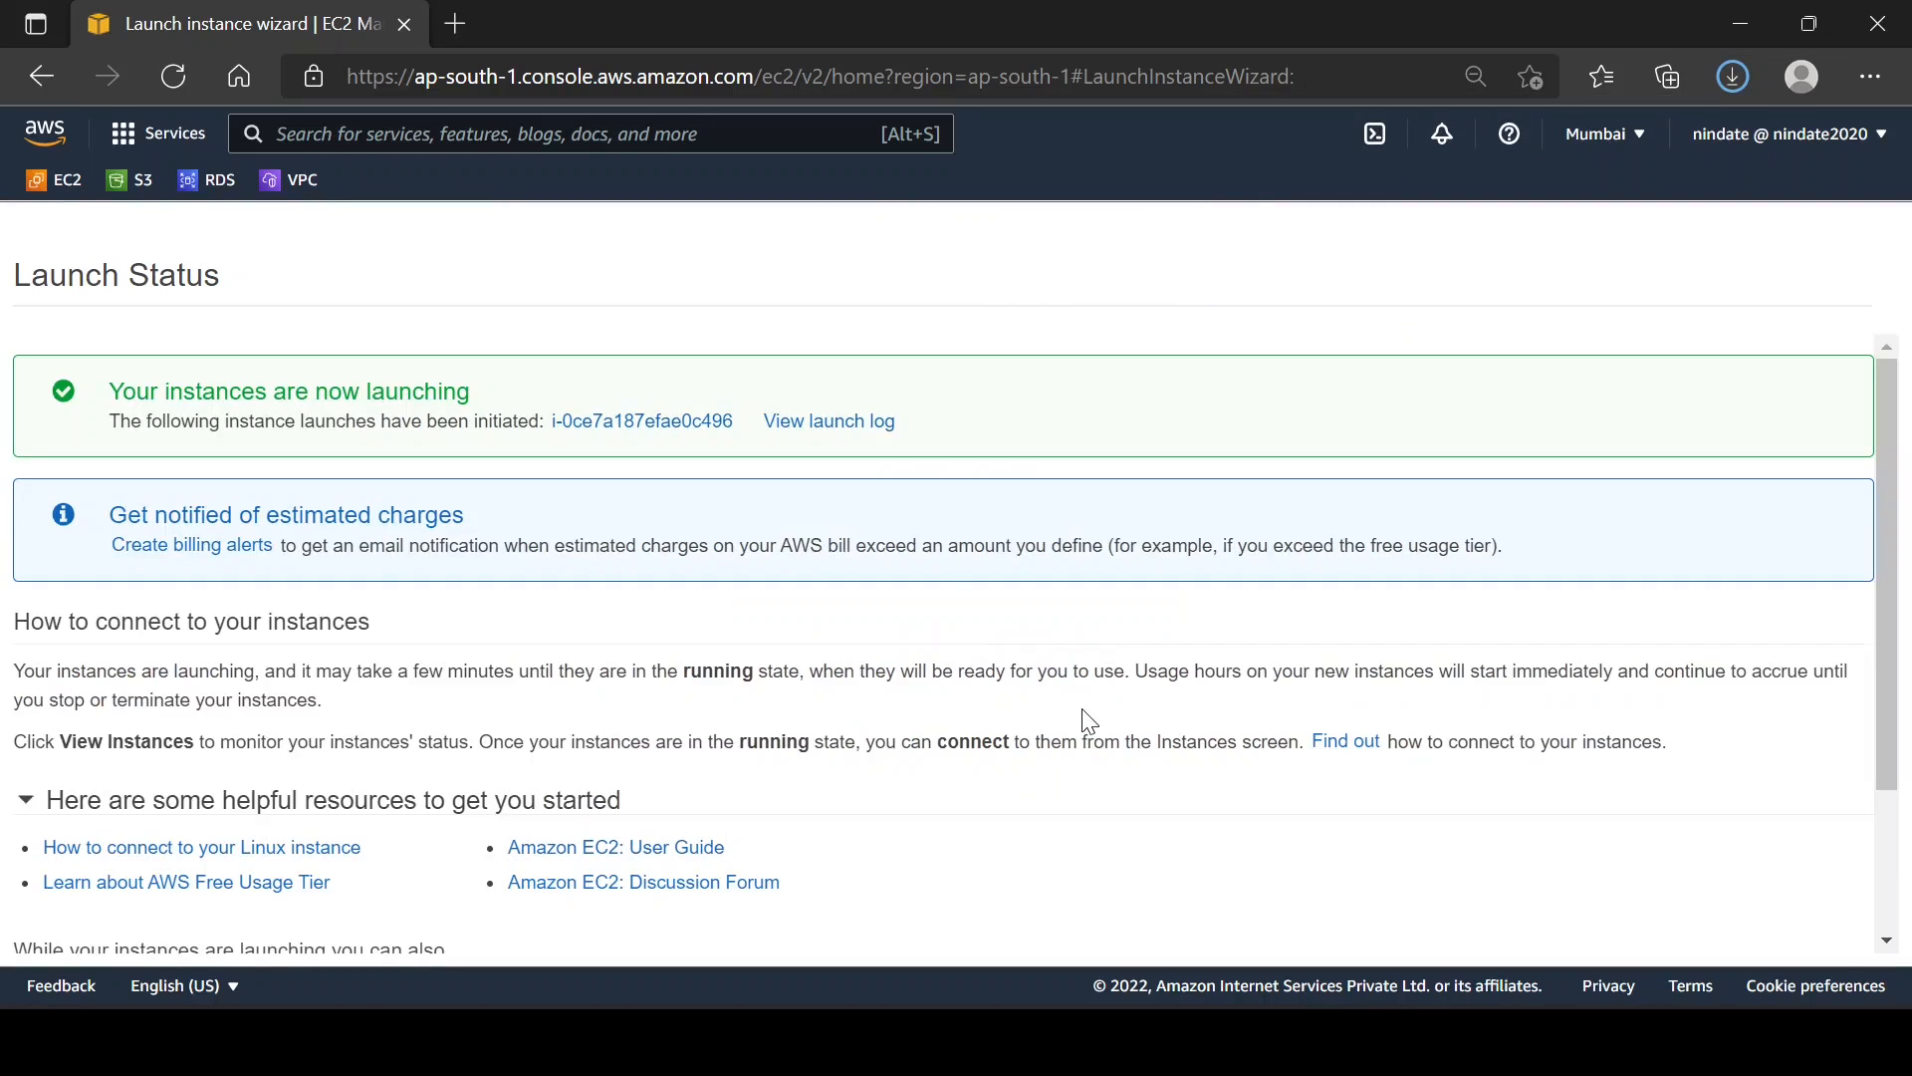
{"action": "scroll", "coordinate": [1082, 709], "scroll_direction": "down", "scroll_amount": 2}
{"action": "left_click", "coordinate": [1744, 932]}
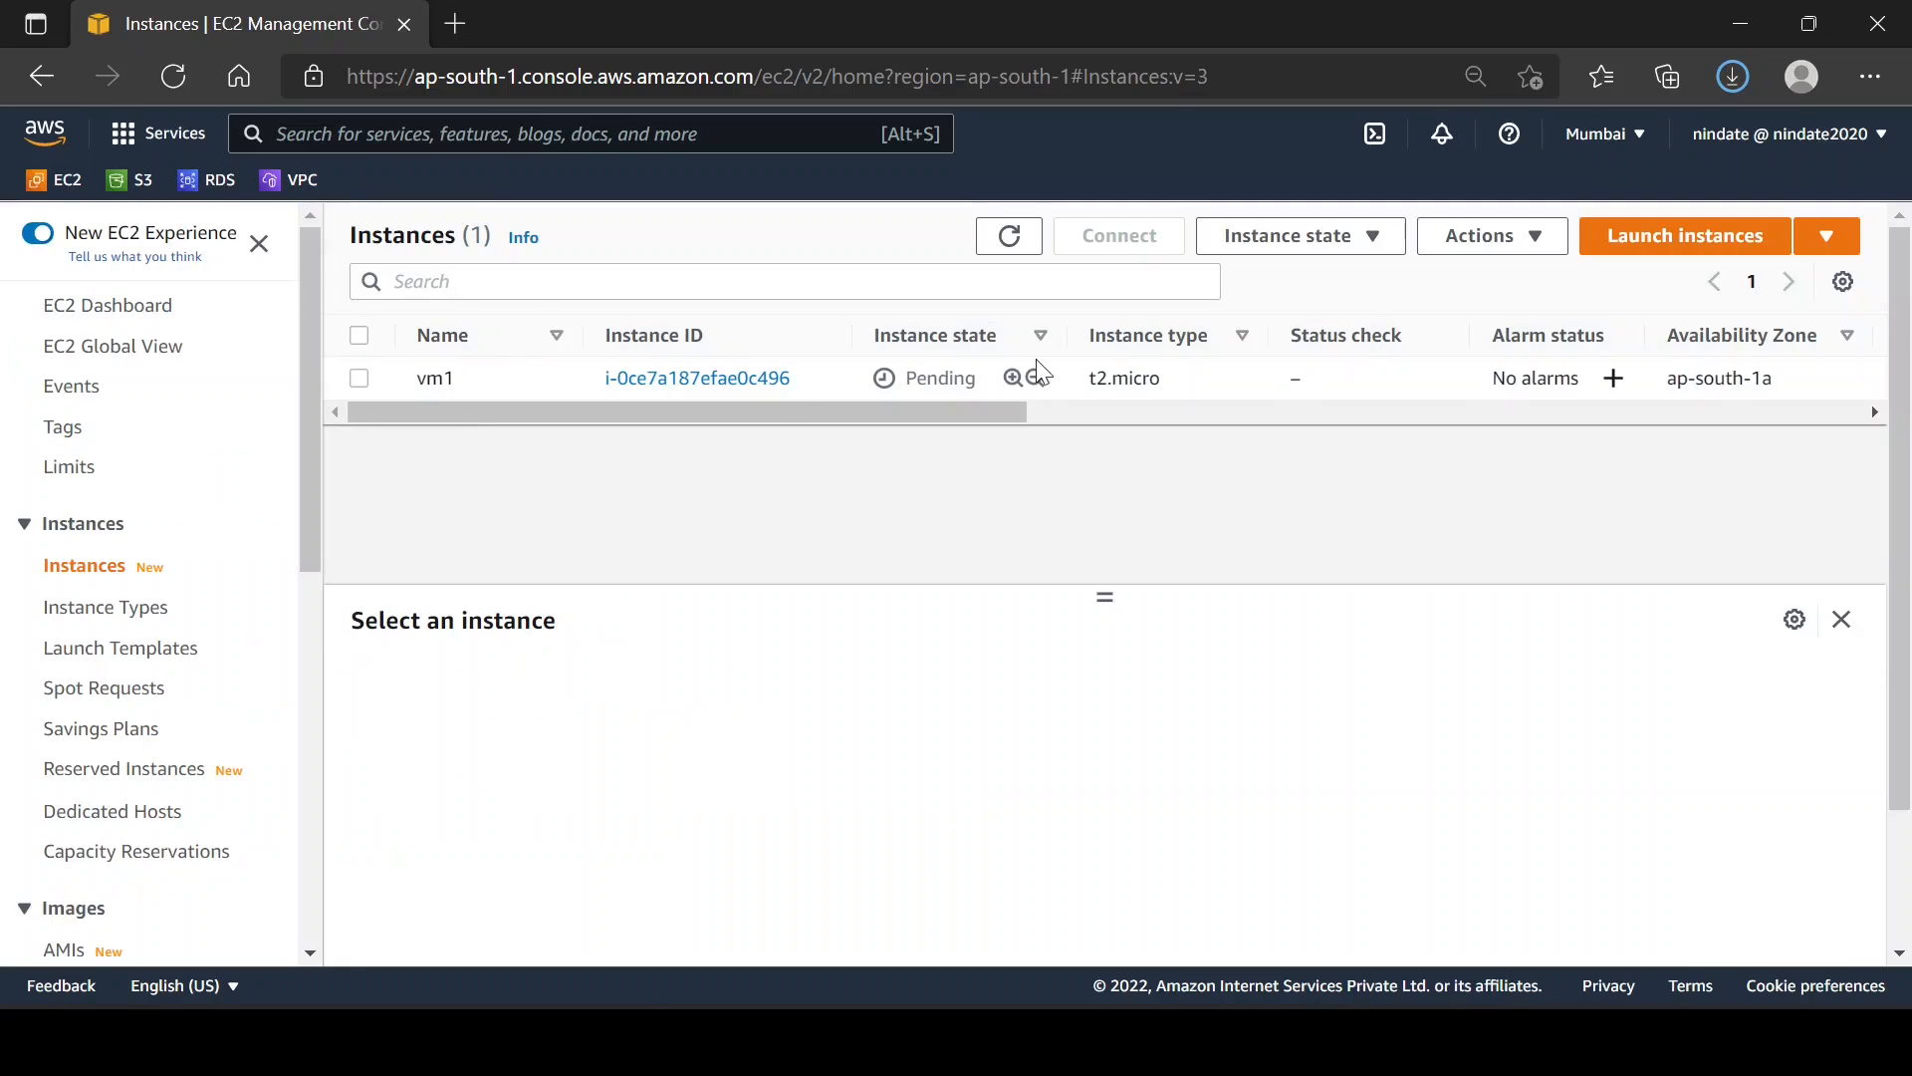
- Refresh the instance list and select vm1 to check its state and details
{"action": "left_click", "coordinate": [360, 378]}
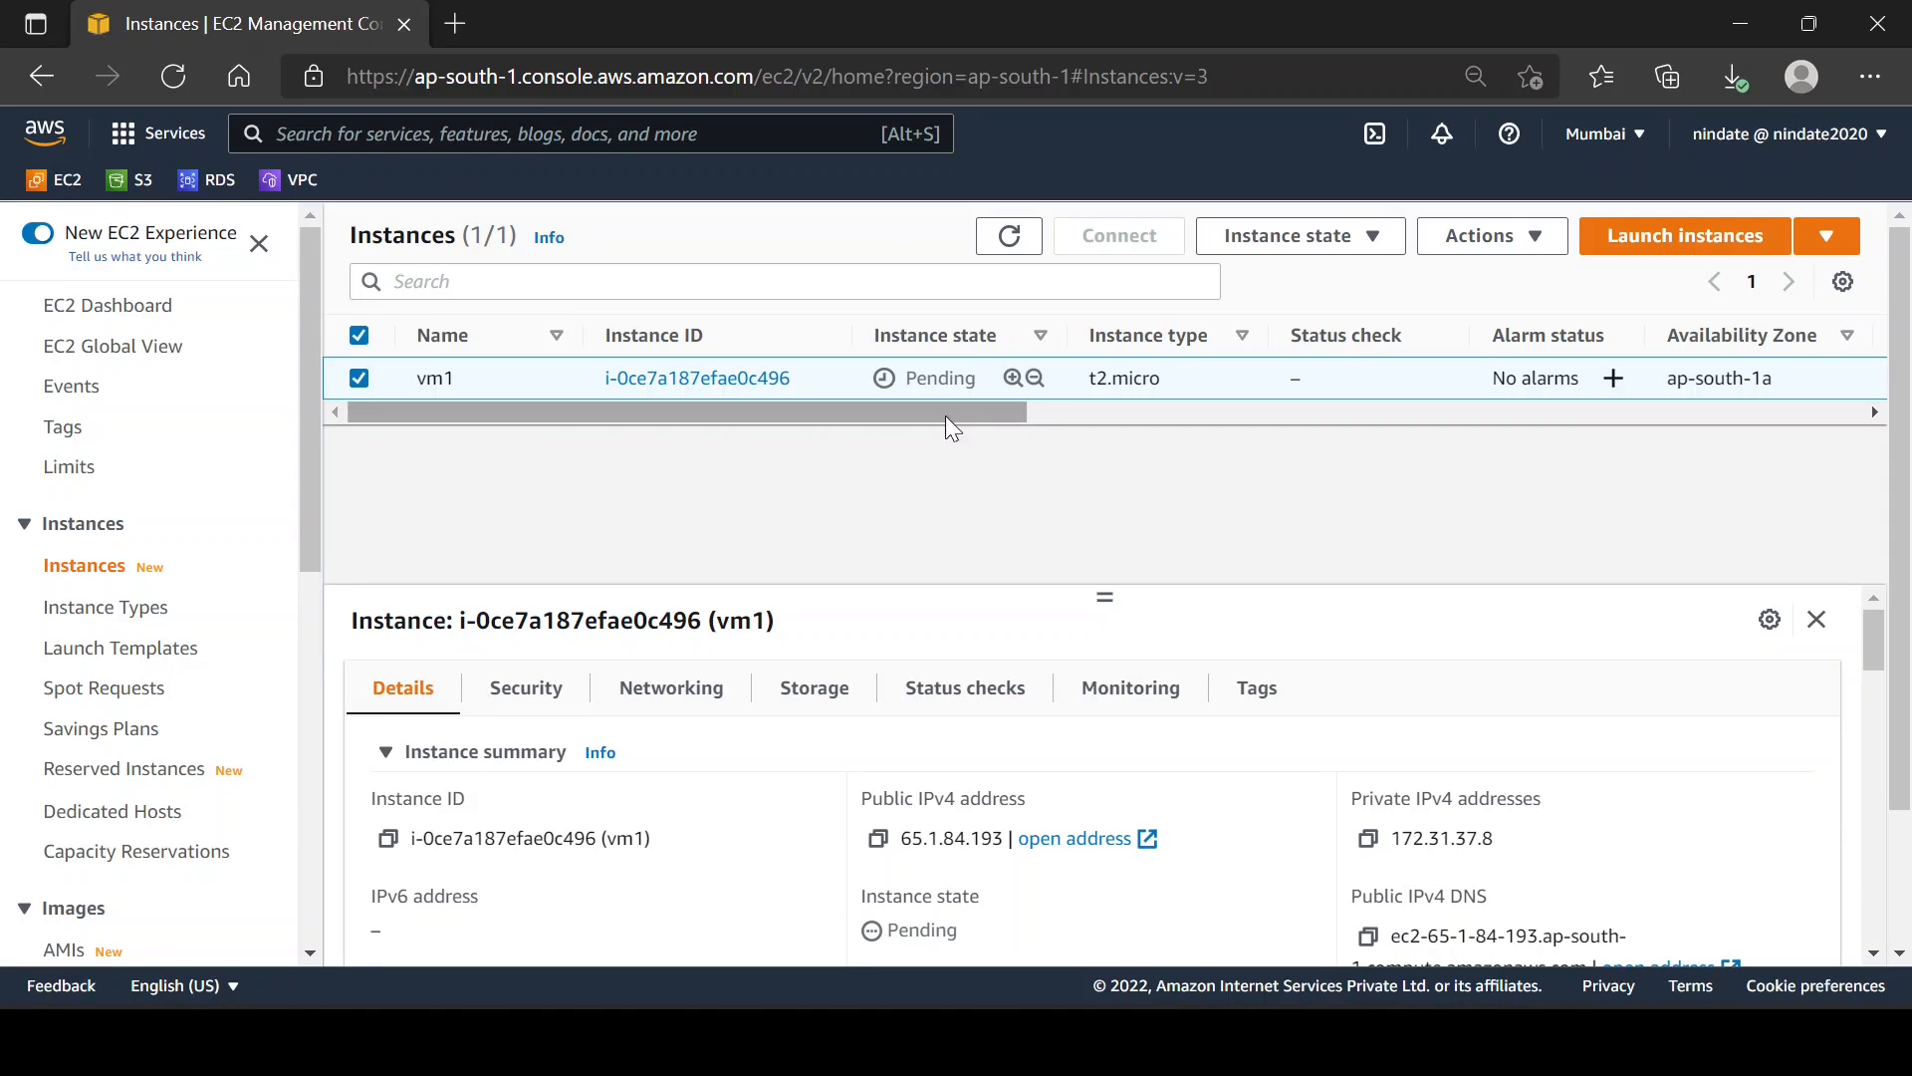
{"action": "left_click", "coordinate": [1023, 239]}
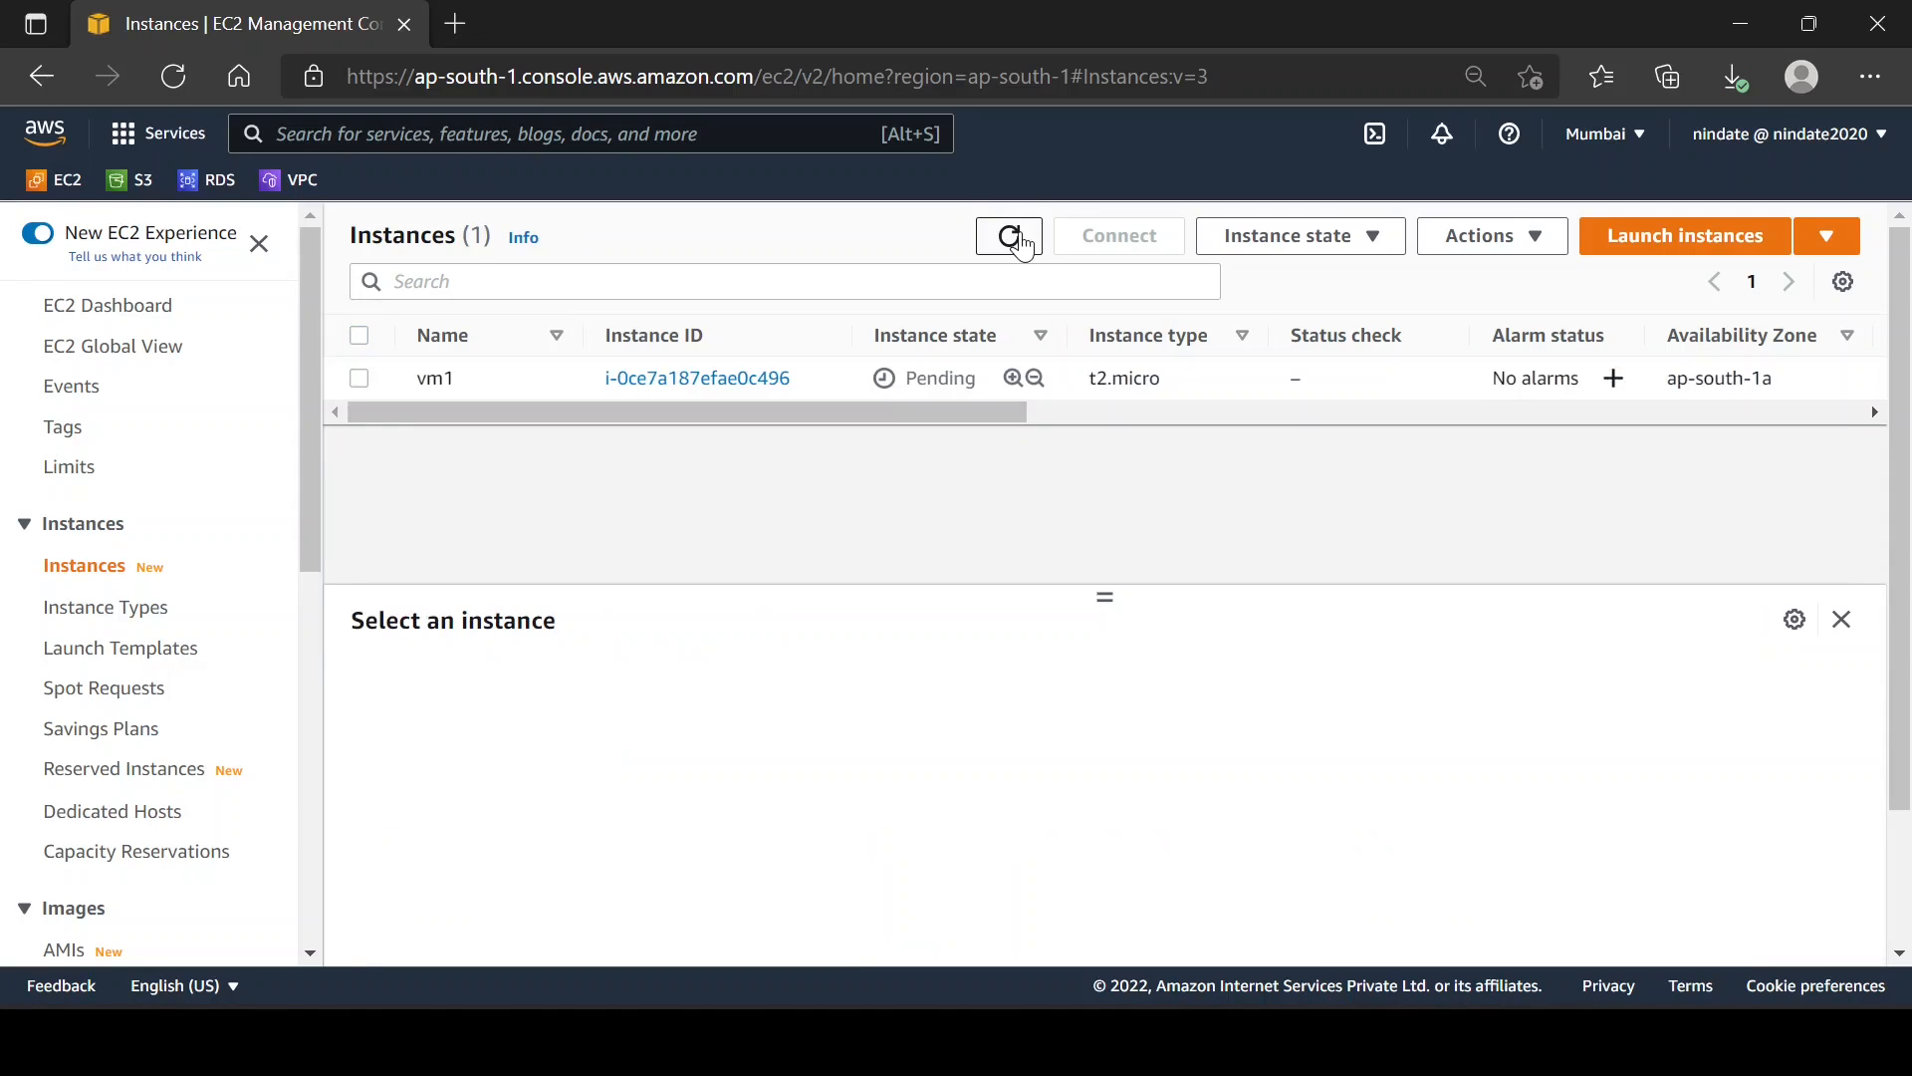
{"action": "left_click", "coordinate": [360, 382]}
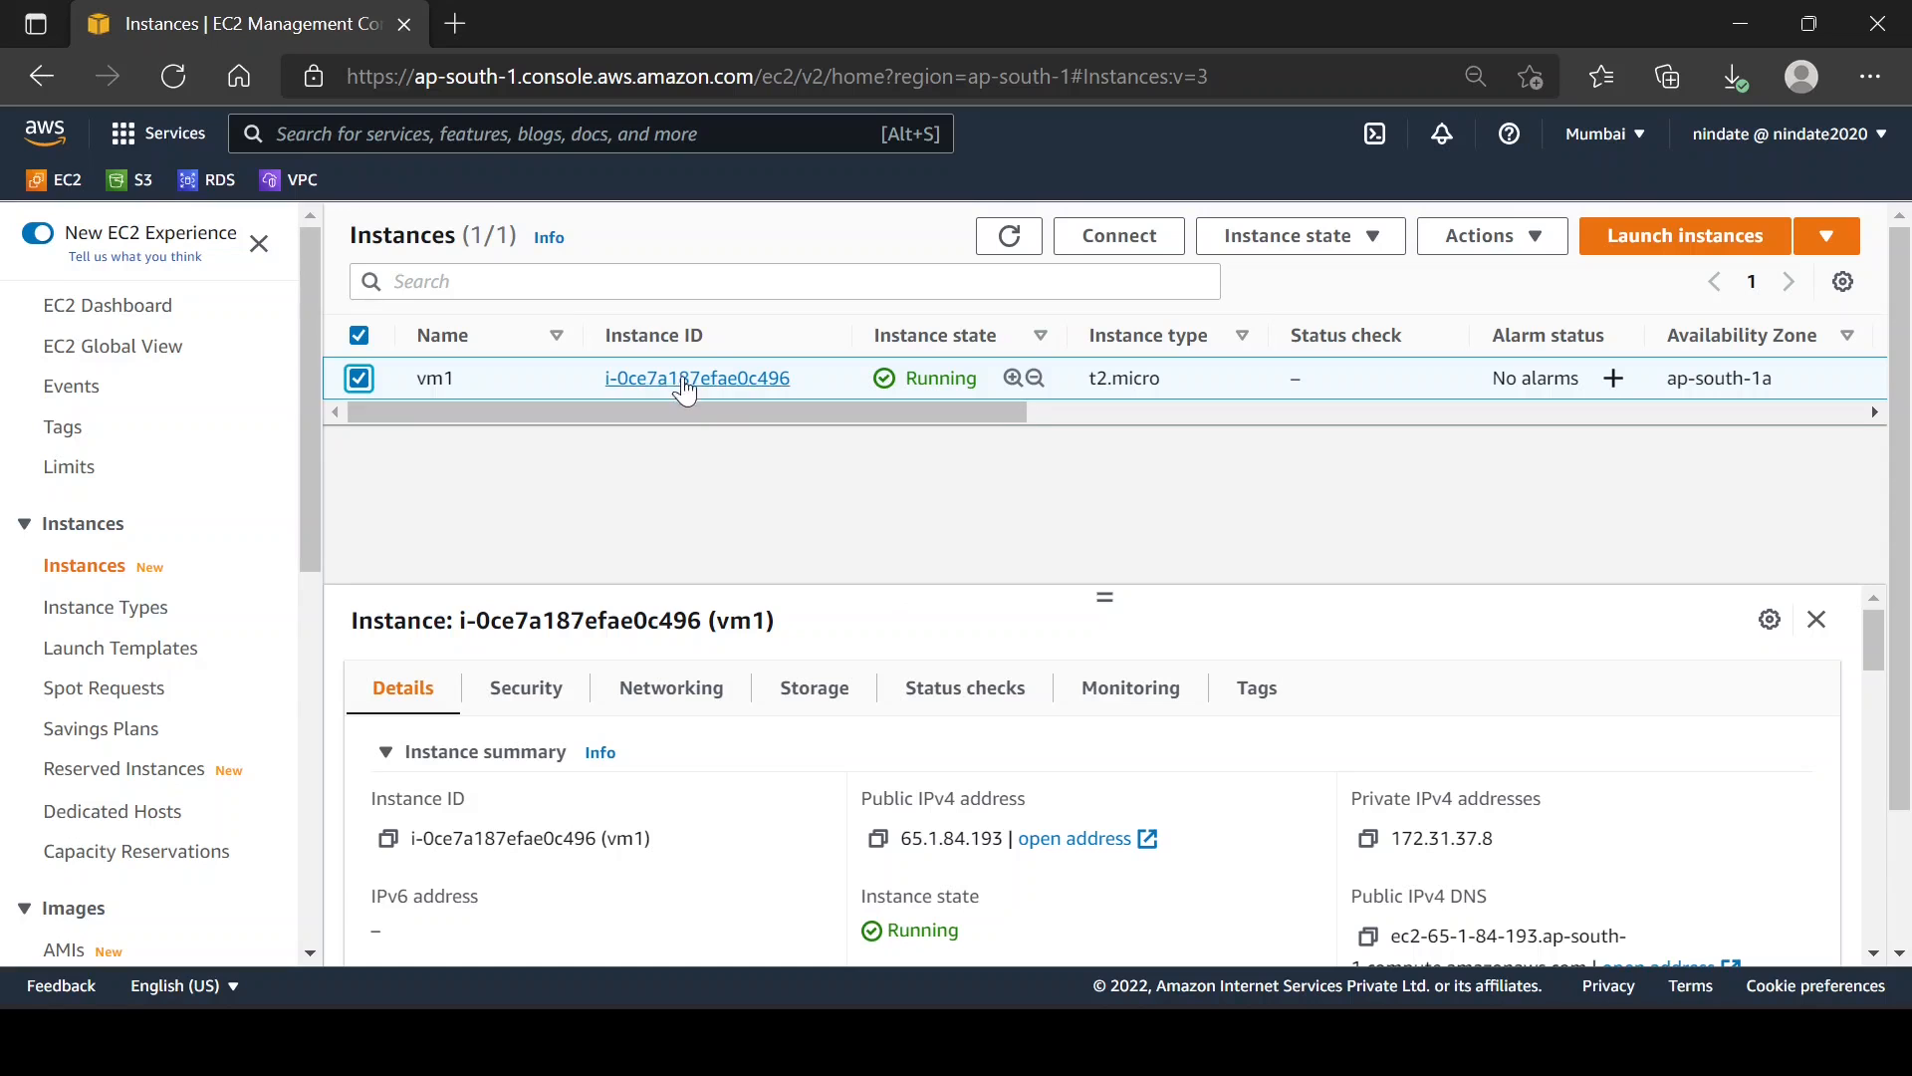
- Search the web for putty download in a new browser tab and open the official PuTTY download page
{"action": "left_click", "coordinate": [458, 24]}
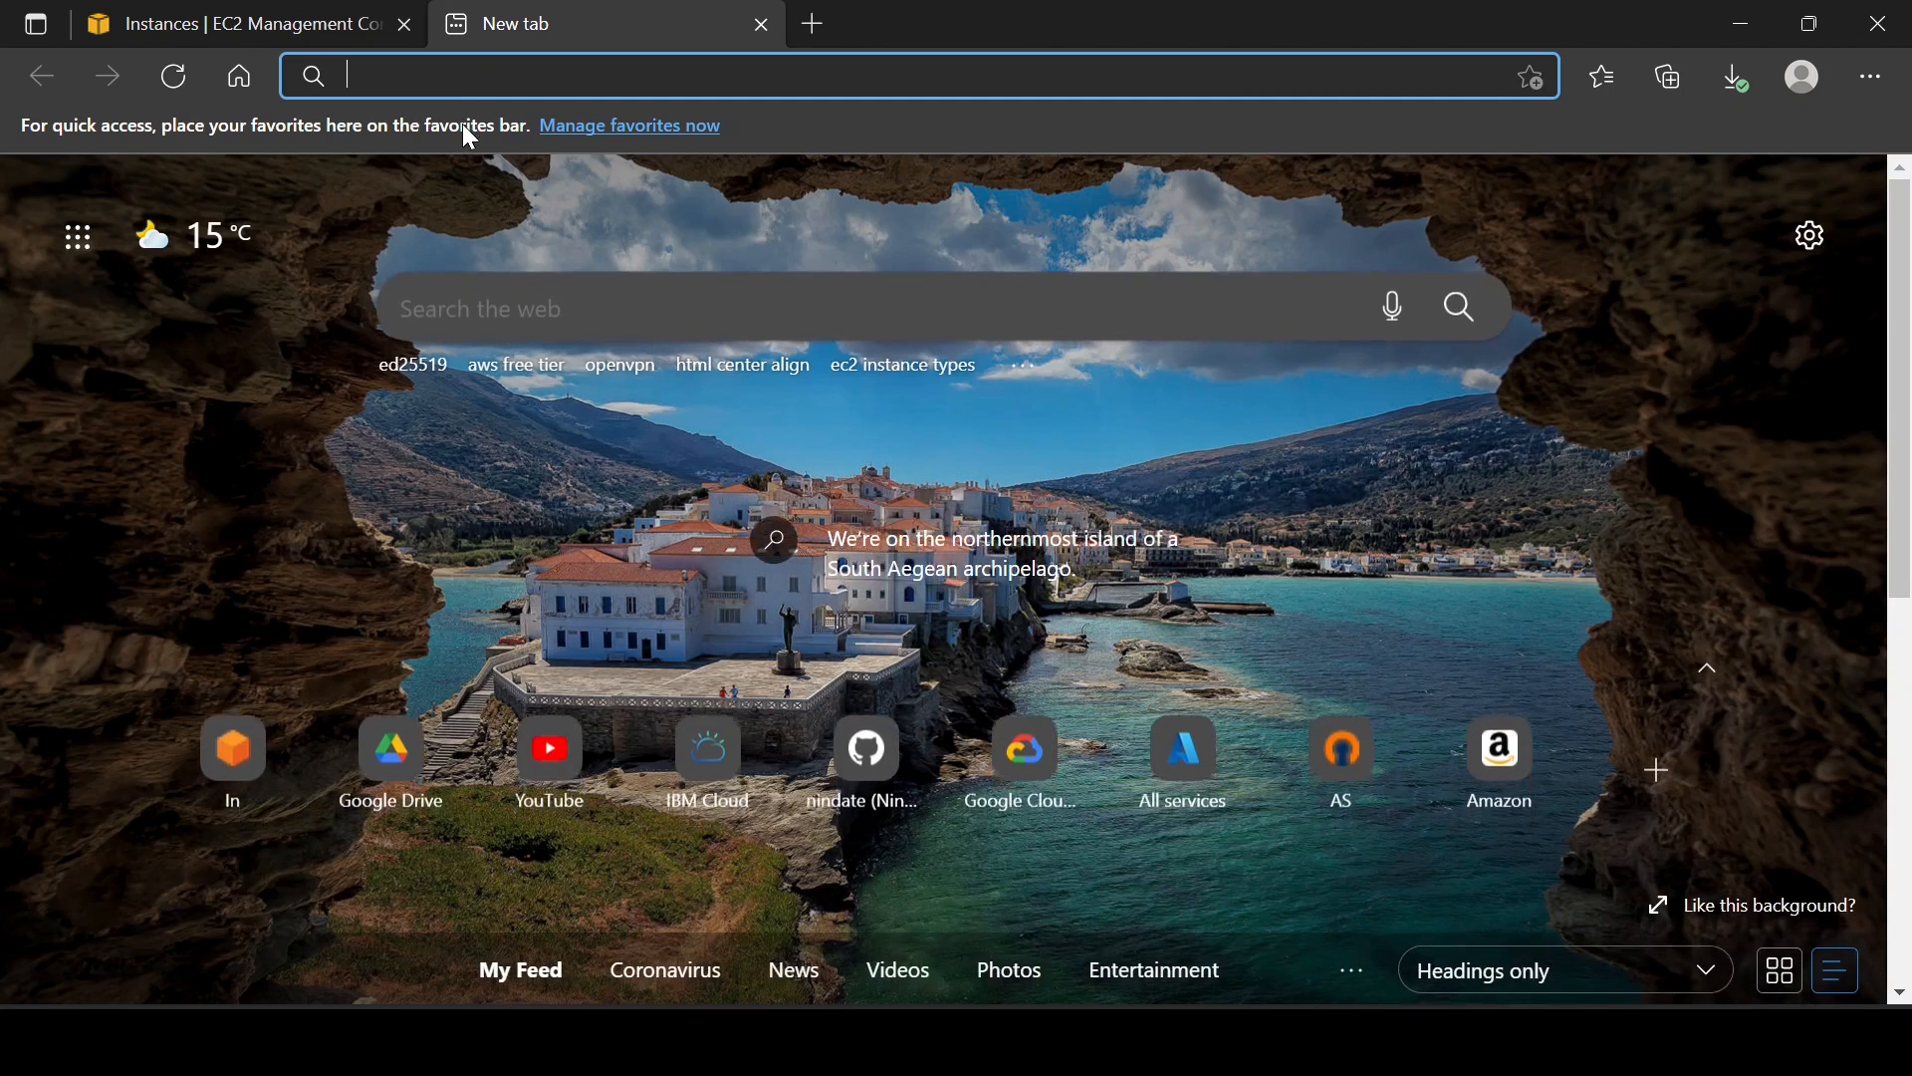
{"action": "type", "text": "putty"}
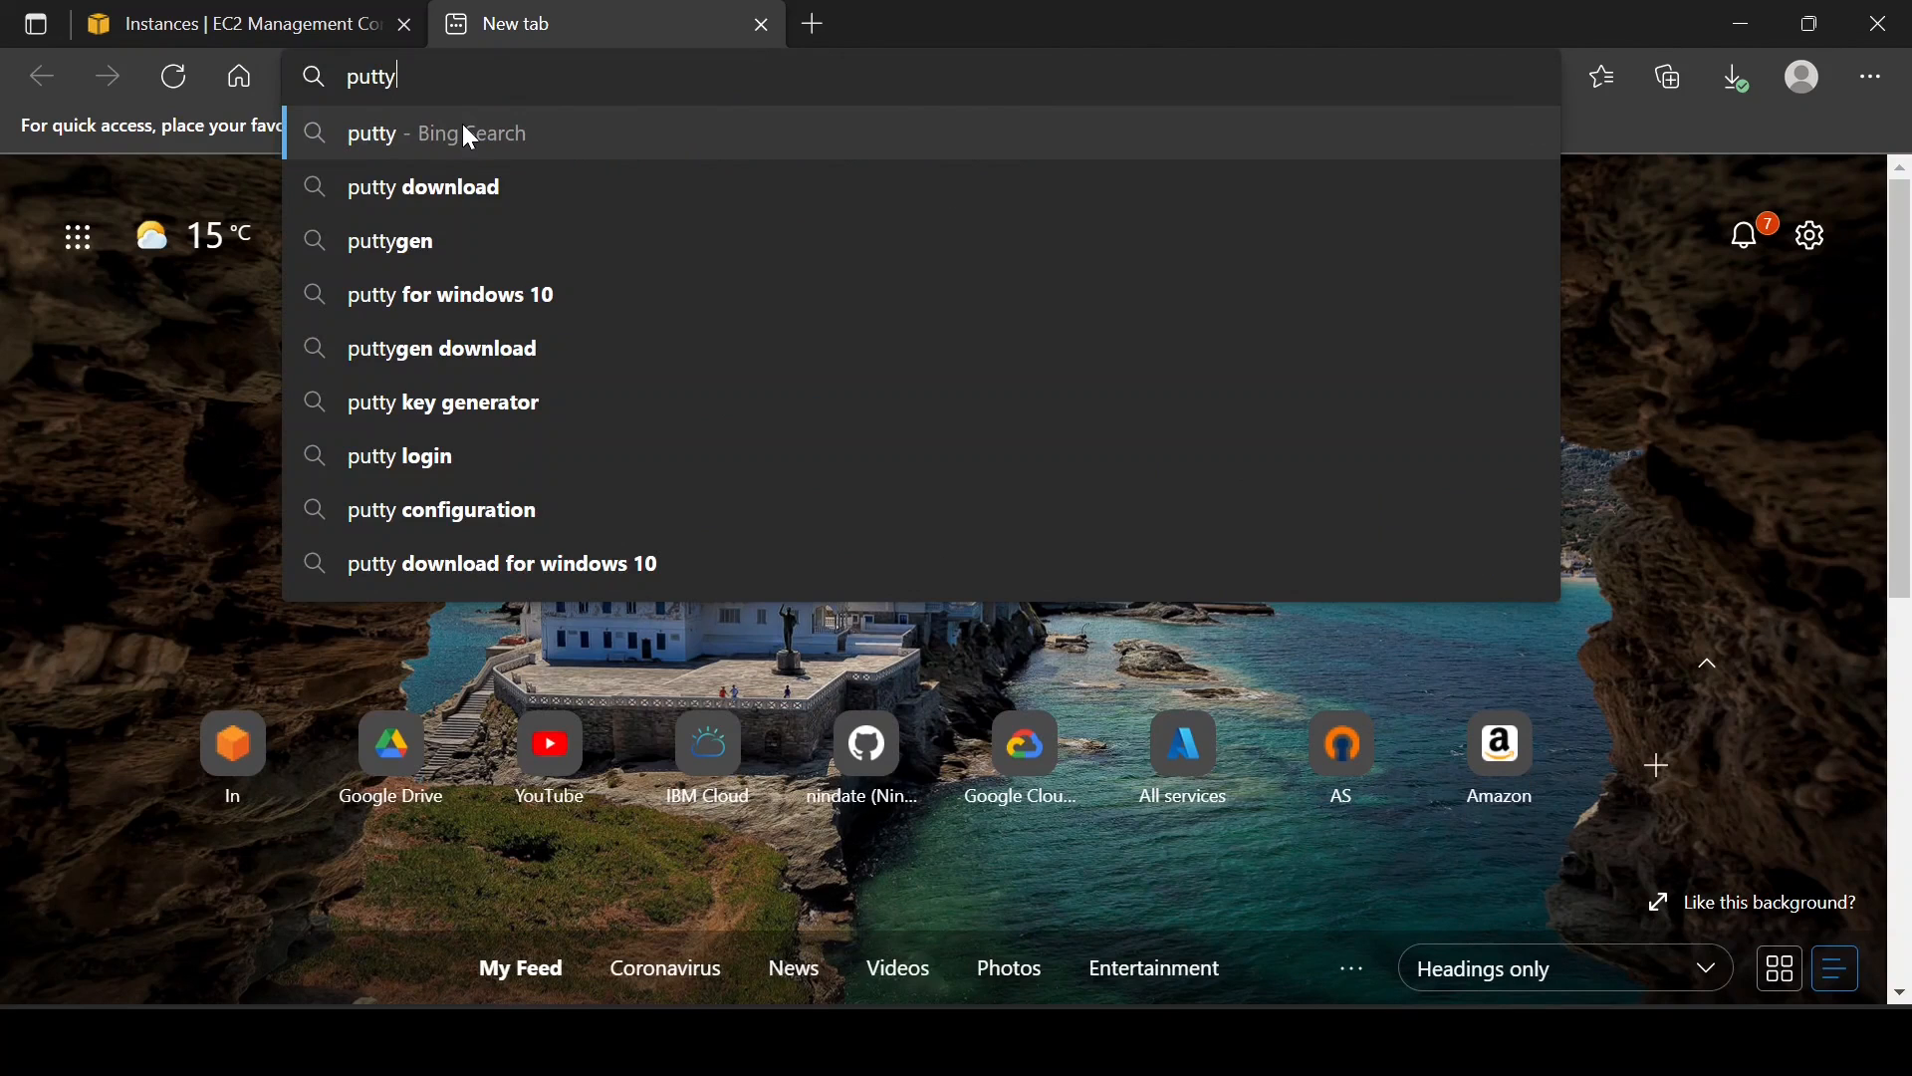
{"action": "left_click", "coordinate": [456, 191]}
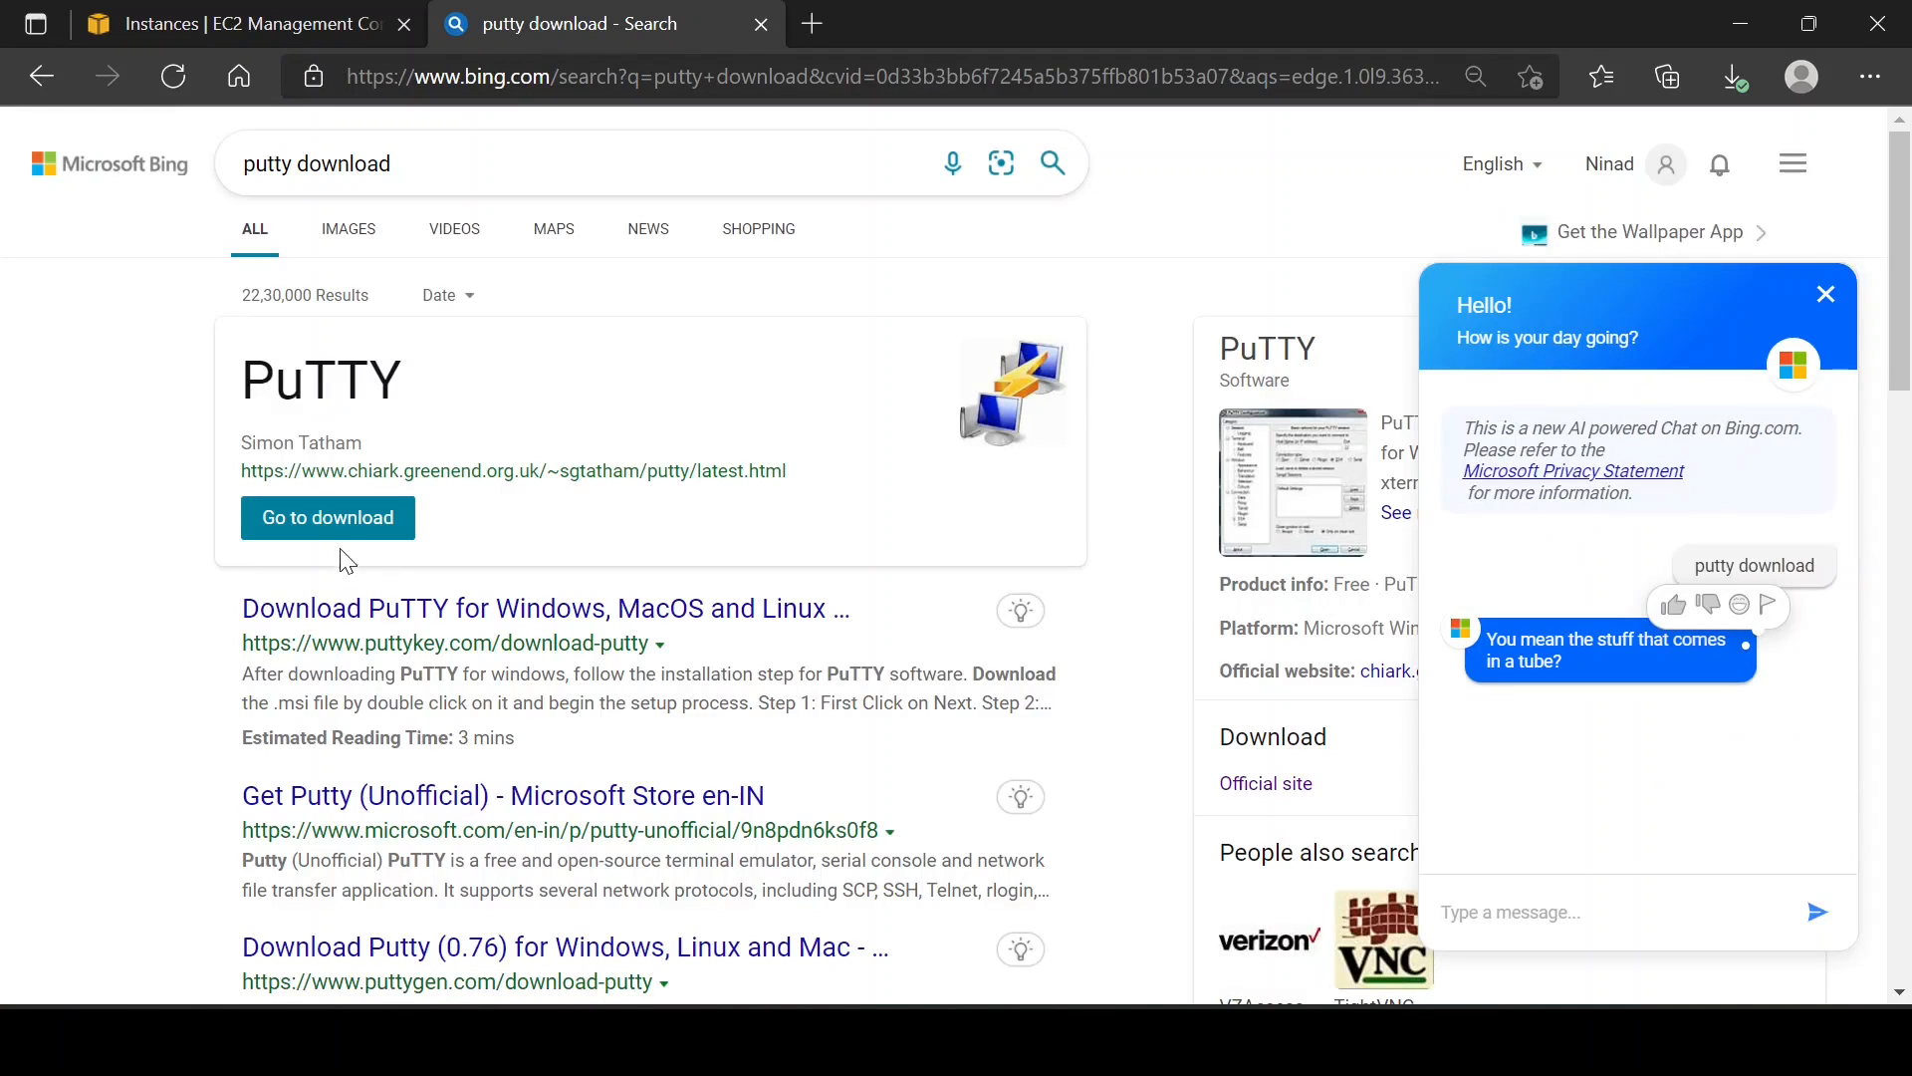
{"action": "left_click", "coordinate": [367, 527]}
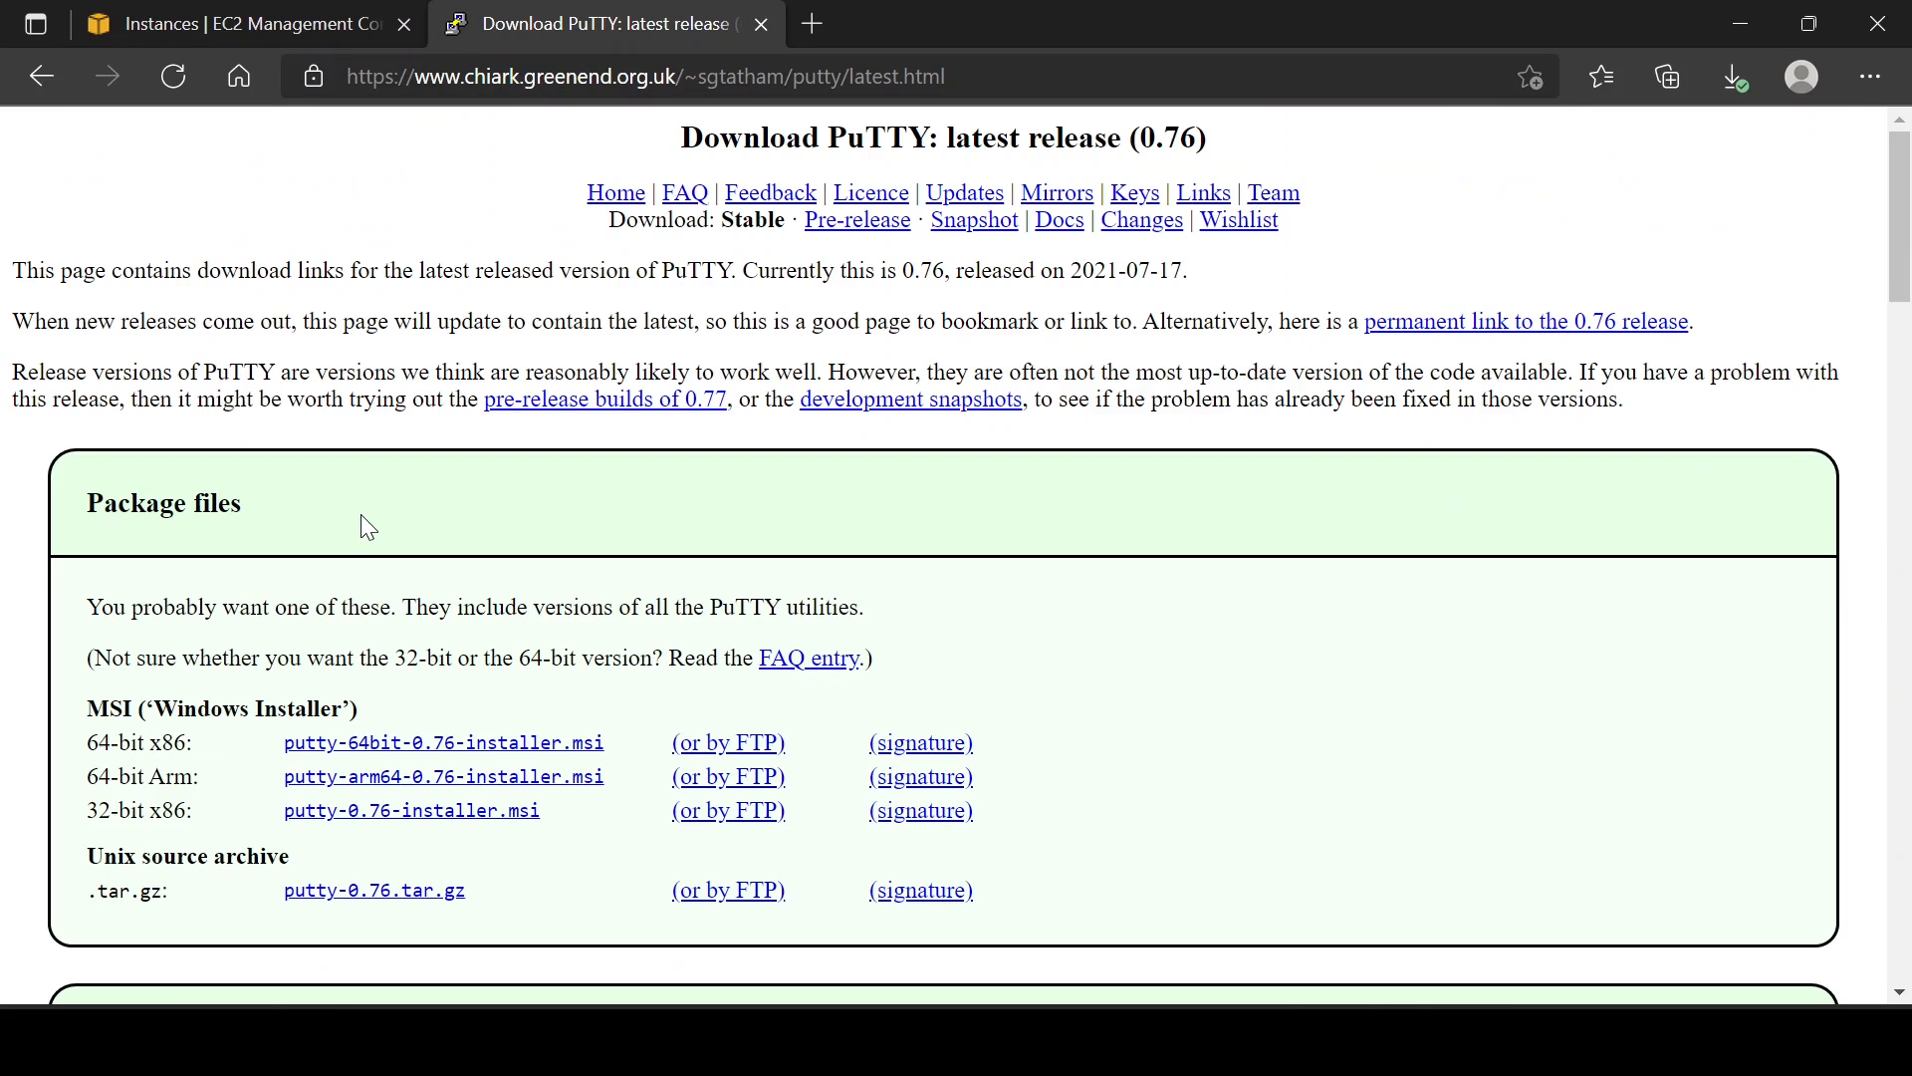
- Look through the alternative binary files for the 64-bit x86 putty.exe and the puttygen.exe key generation utility
{"action": "scroll", "coordinate": [546, 680], "scroll_direction": "down", "scroll_amount": 7}
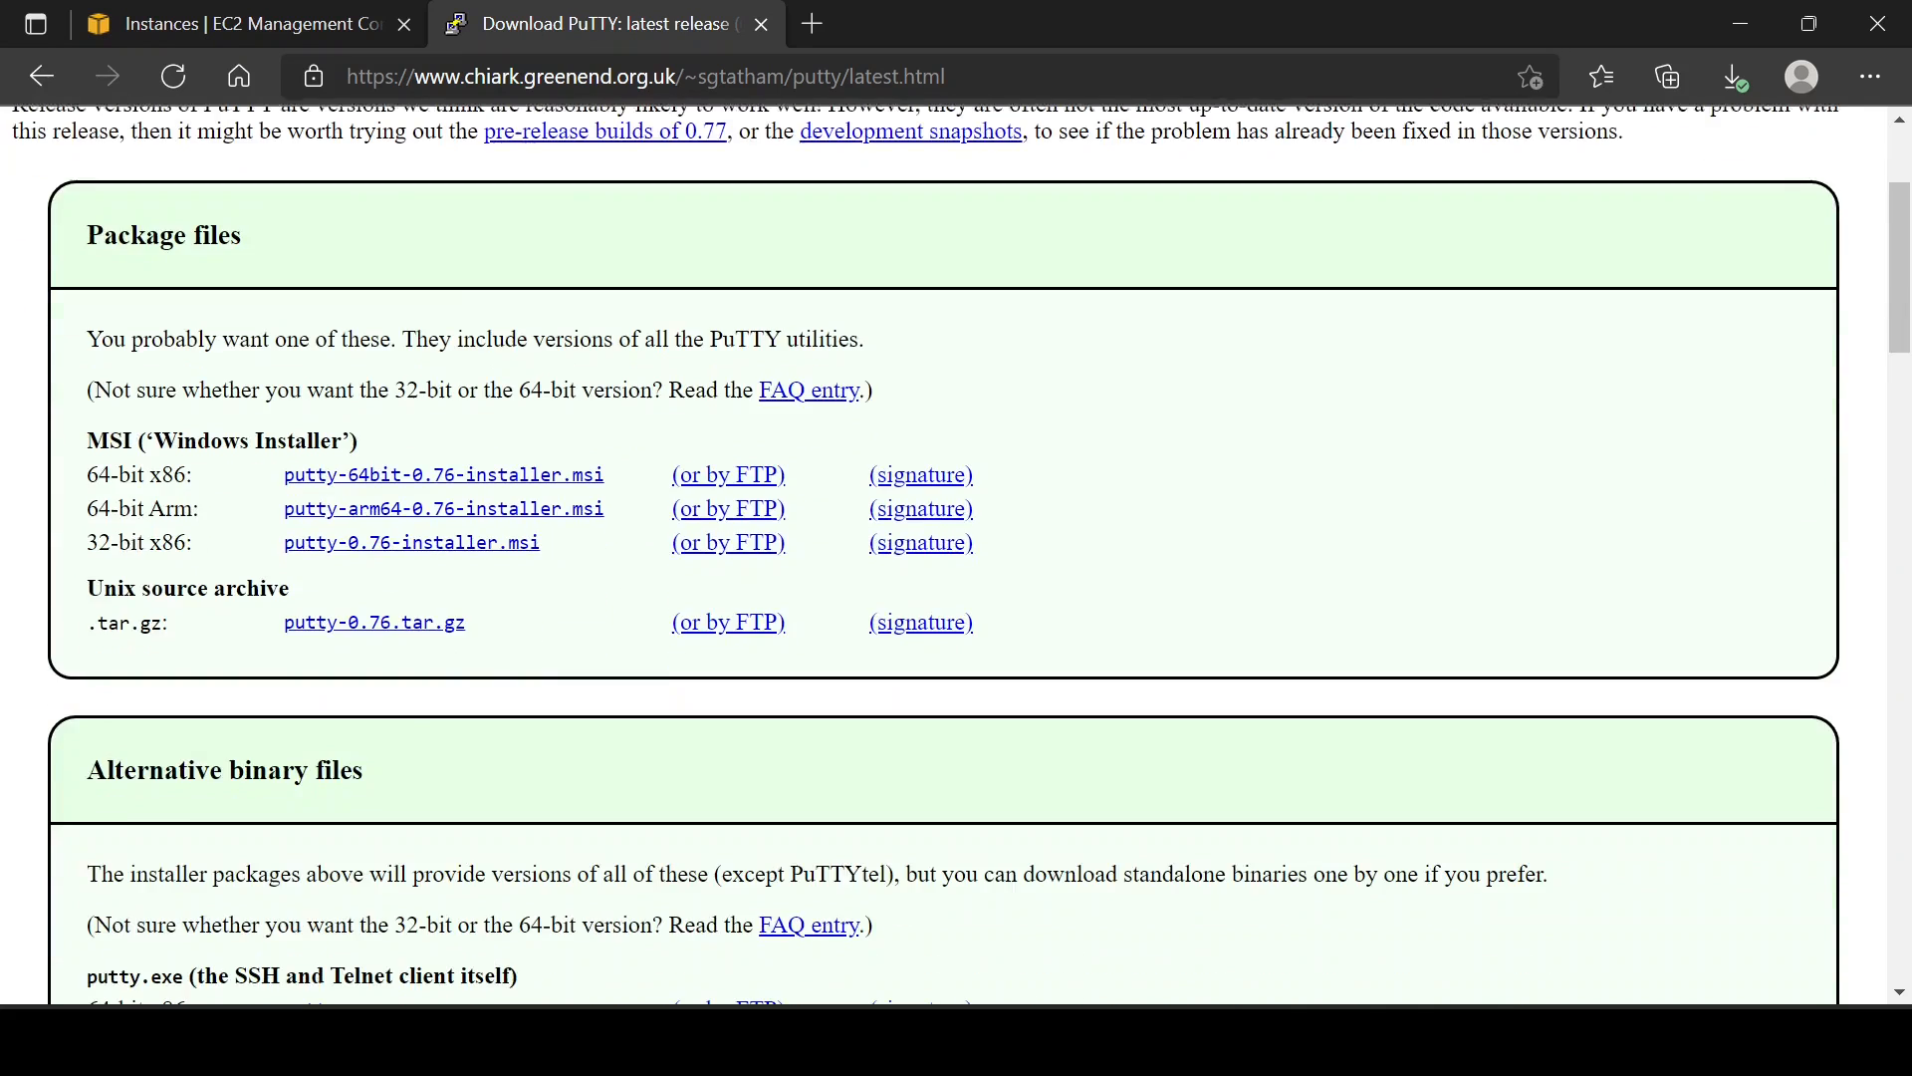
{"action": "scroll", "coordinate": [546, 680], "scroll_direction": "down", "scroll_amount": 1}
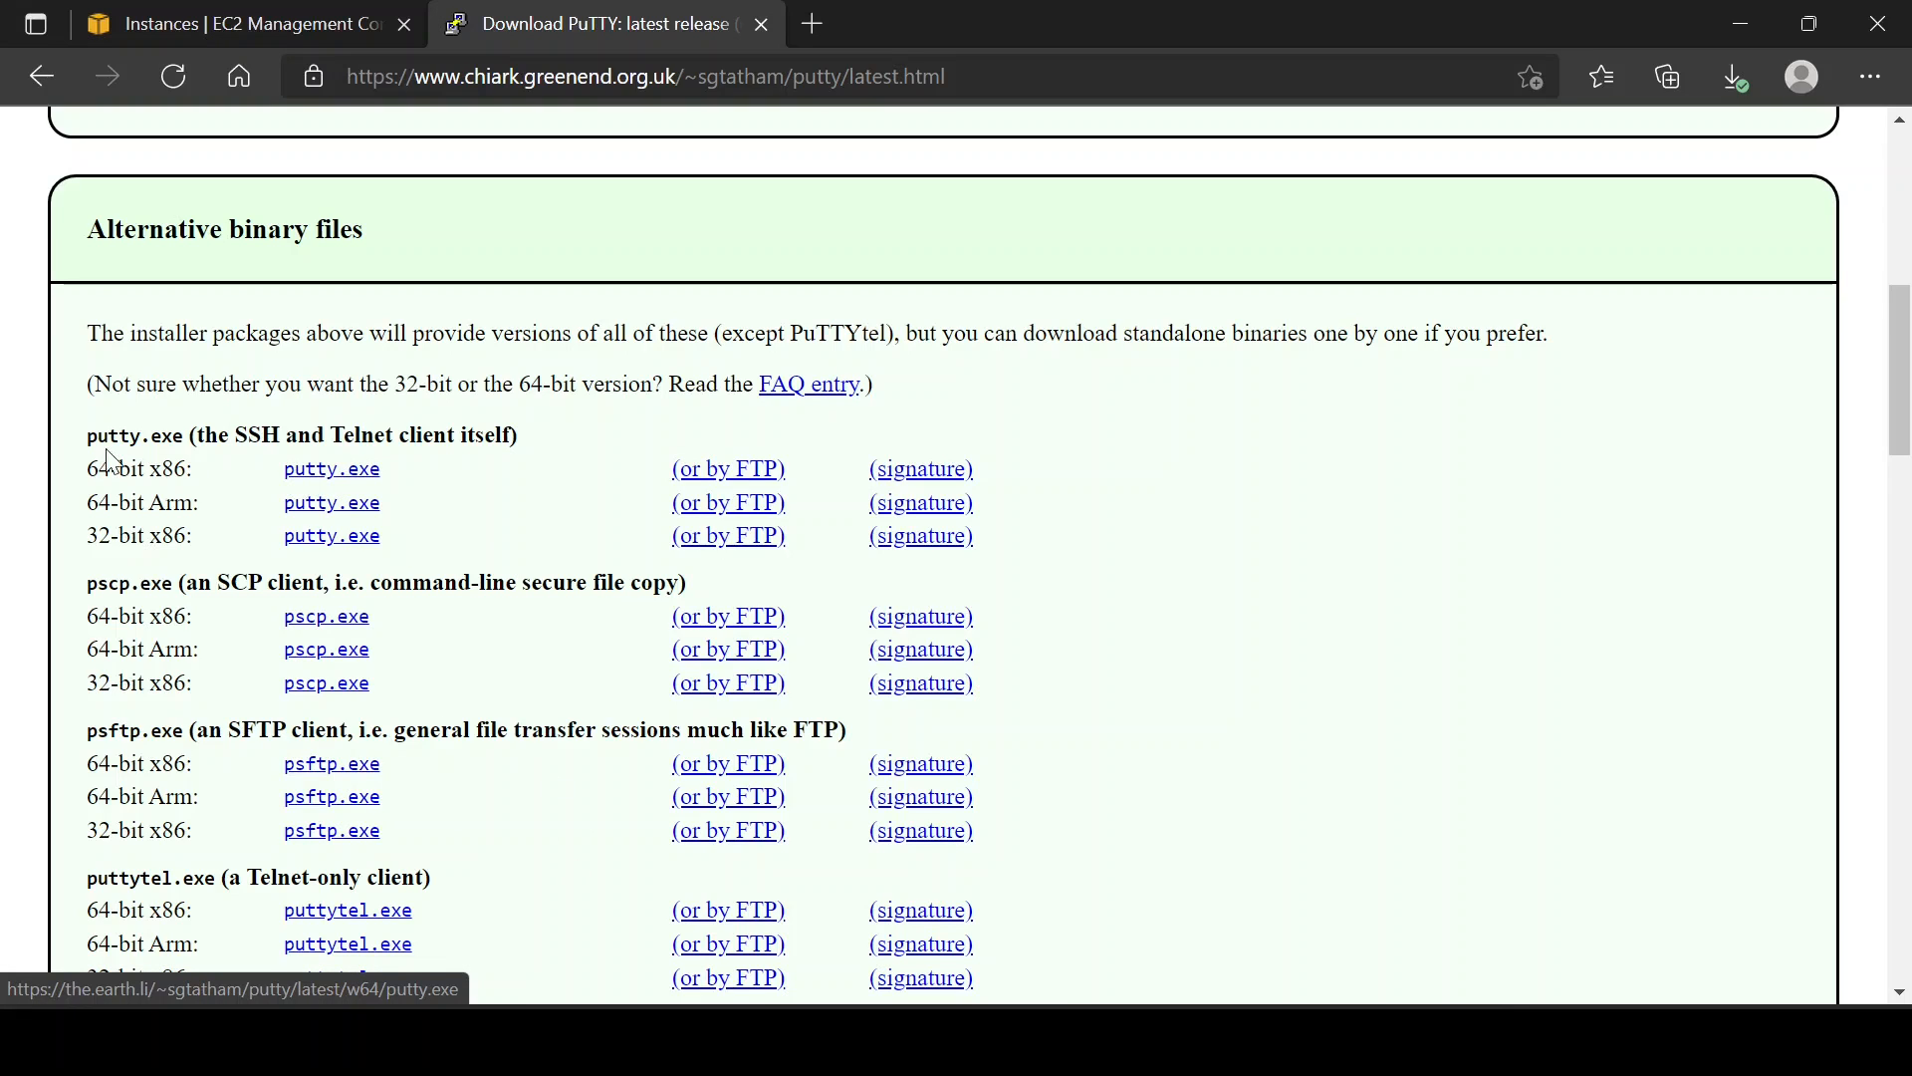
{"action": "left_click_drag", "start_coordinate": [93, 481], "coordinate": [199, 473]}
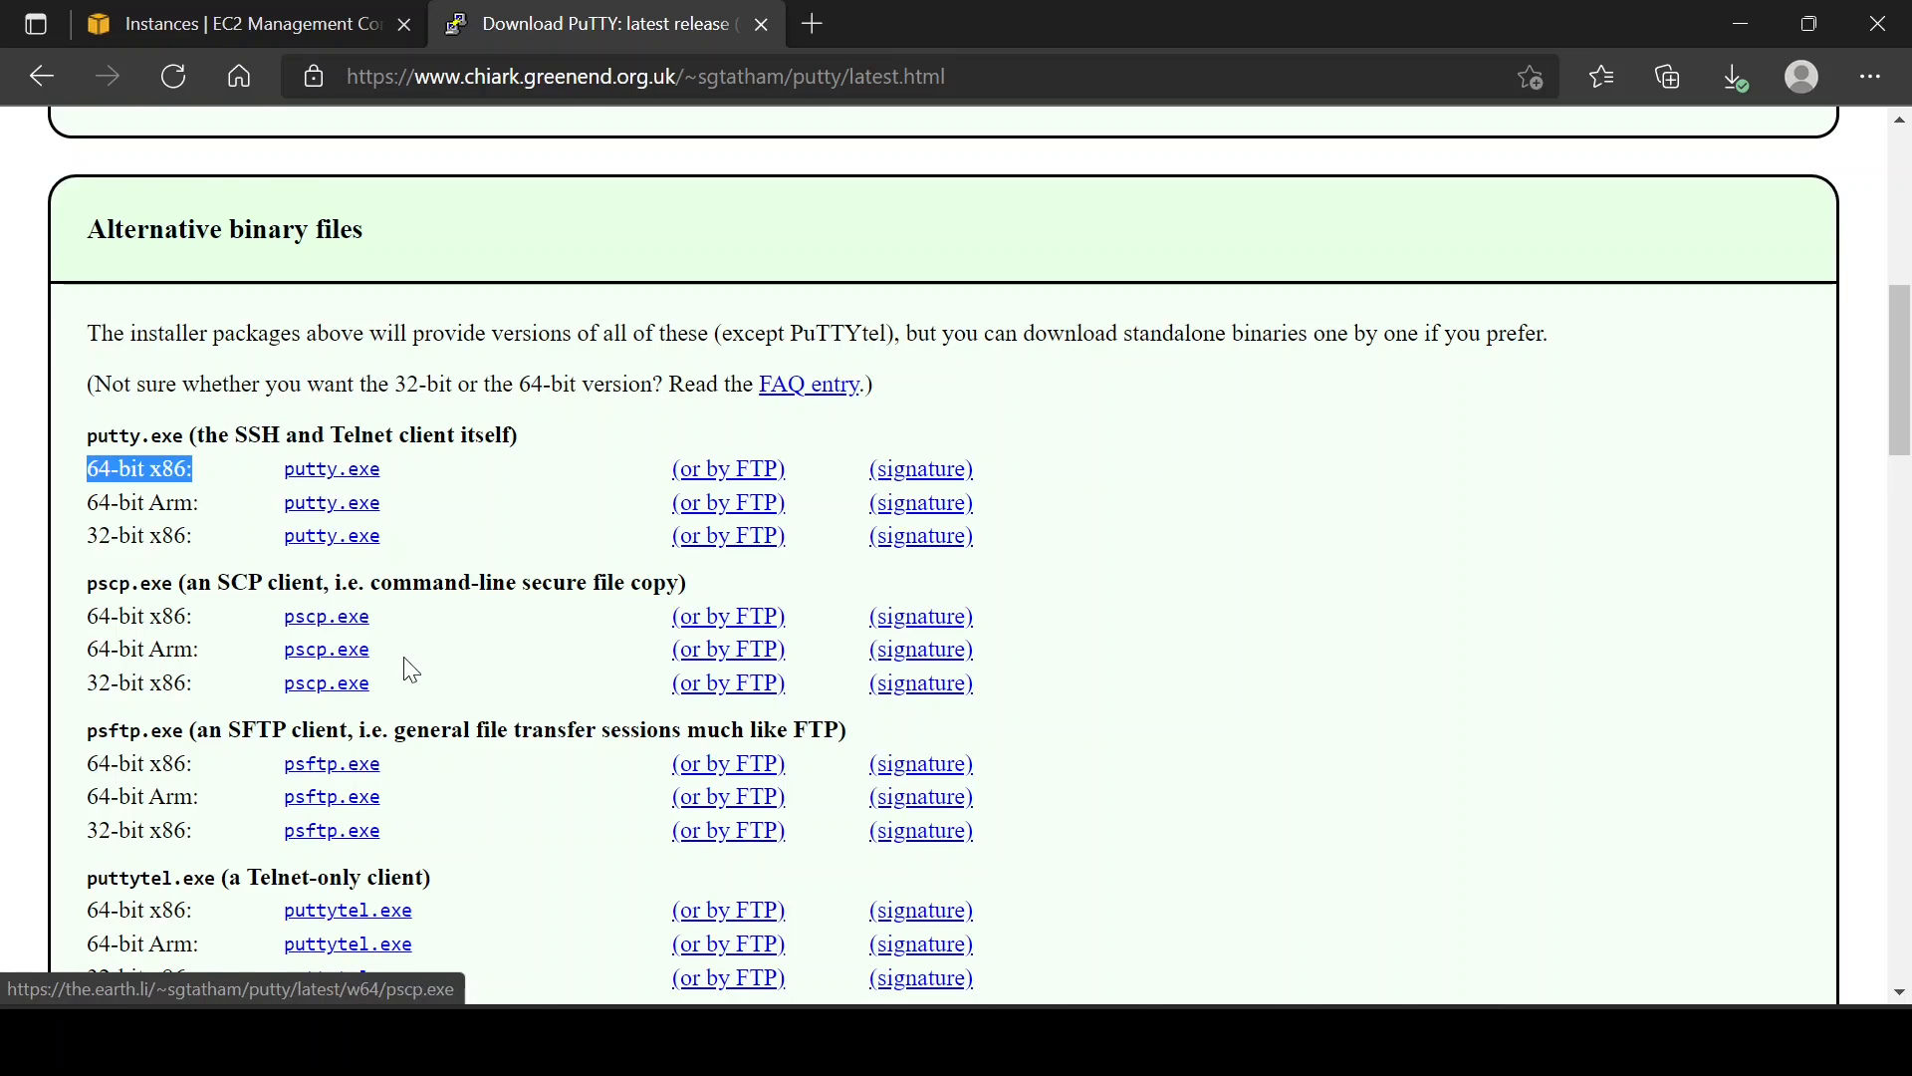
{"action": "scroll", "coordinate": [408, 667], "scroll_direction": "down", "scroll_amount": 4}
{"action": "scroll", "coordinate": [411, 670], "scroll_direction": "down", "scroll_amount": 3}
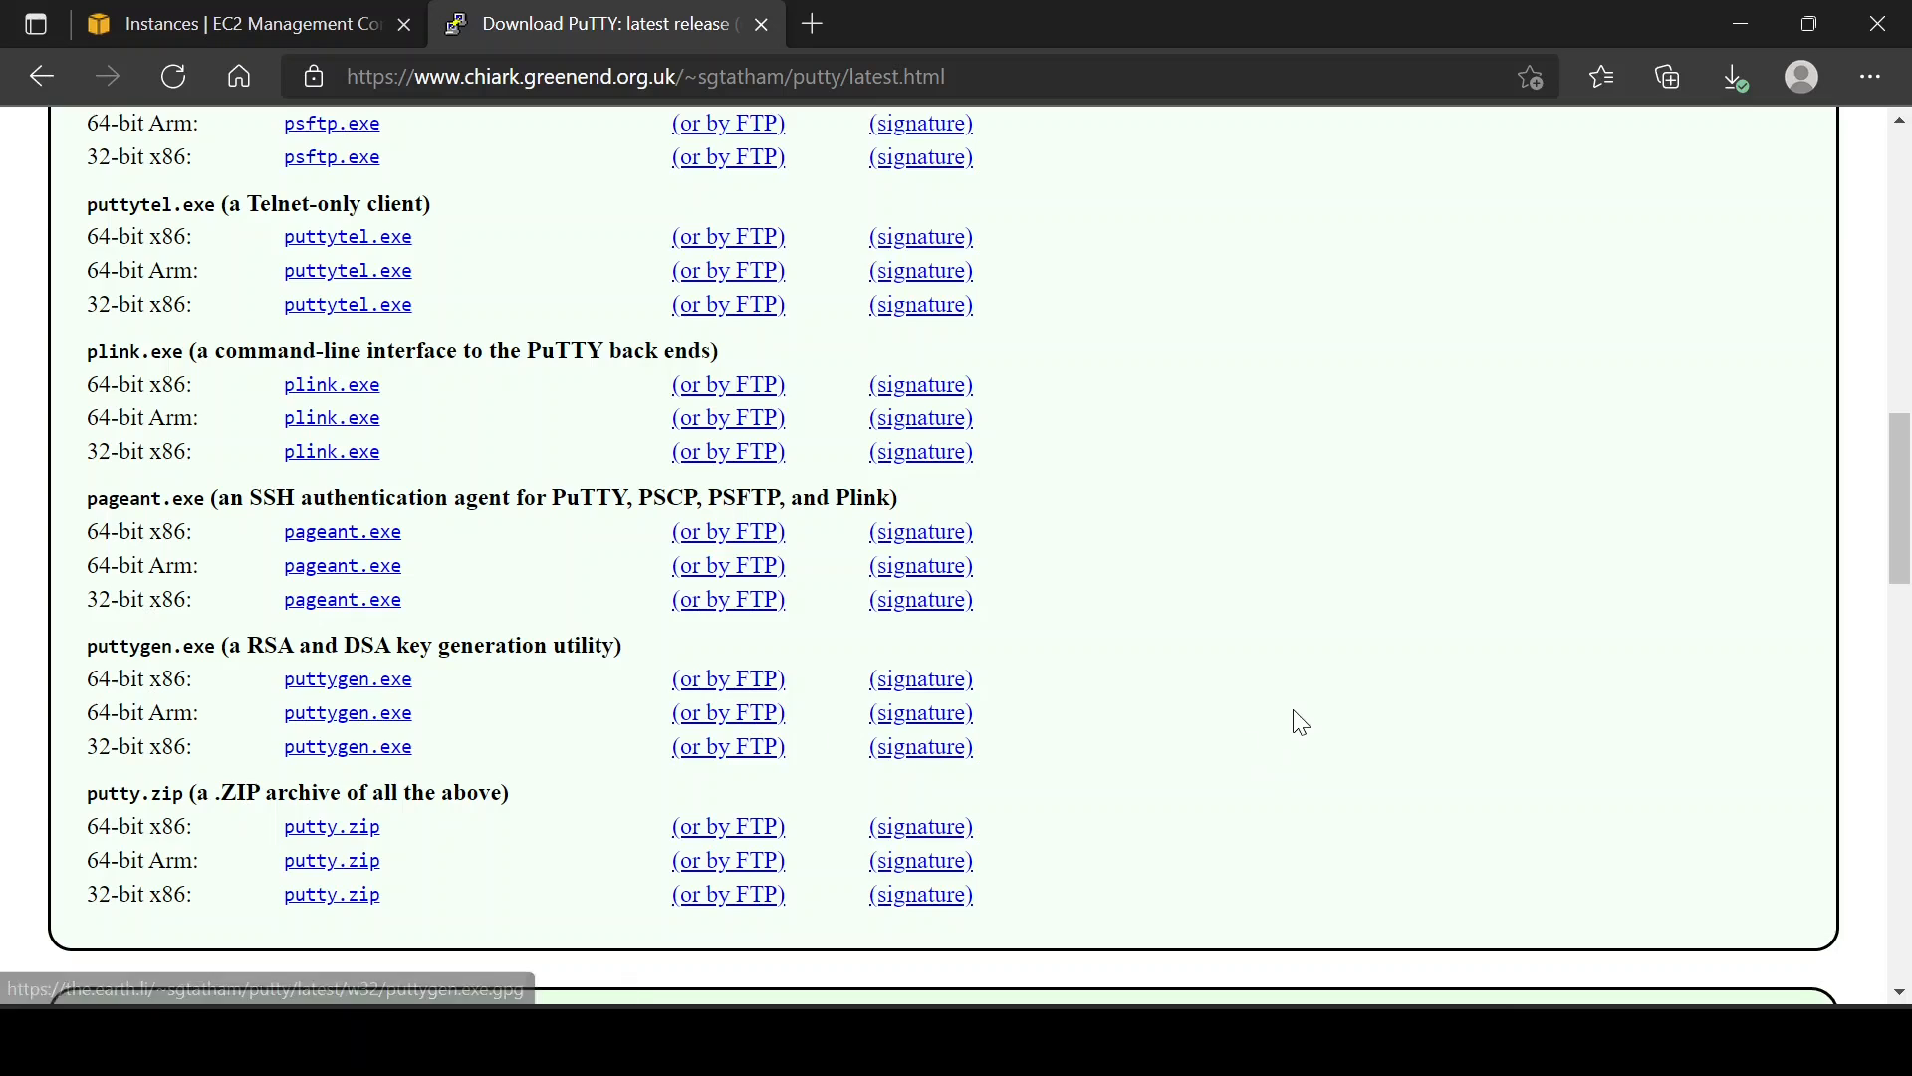
- Switch to the n-downloads folder in File Explorer and start the puttygen application
{"action": "scroll", "coordinate": [1303, 717], "scroll_direction": "up", "scroll_amount": 10}
{"action": "scroll", "coordinate": [1303, 717], "scroll_direction": "up", "scroll_amount": 5}
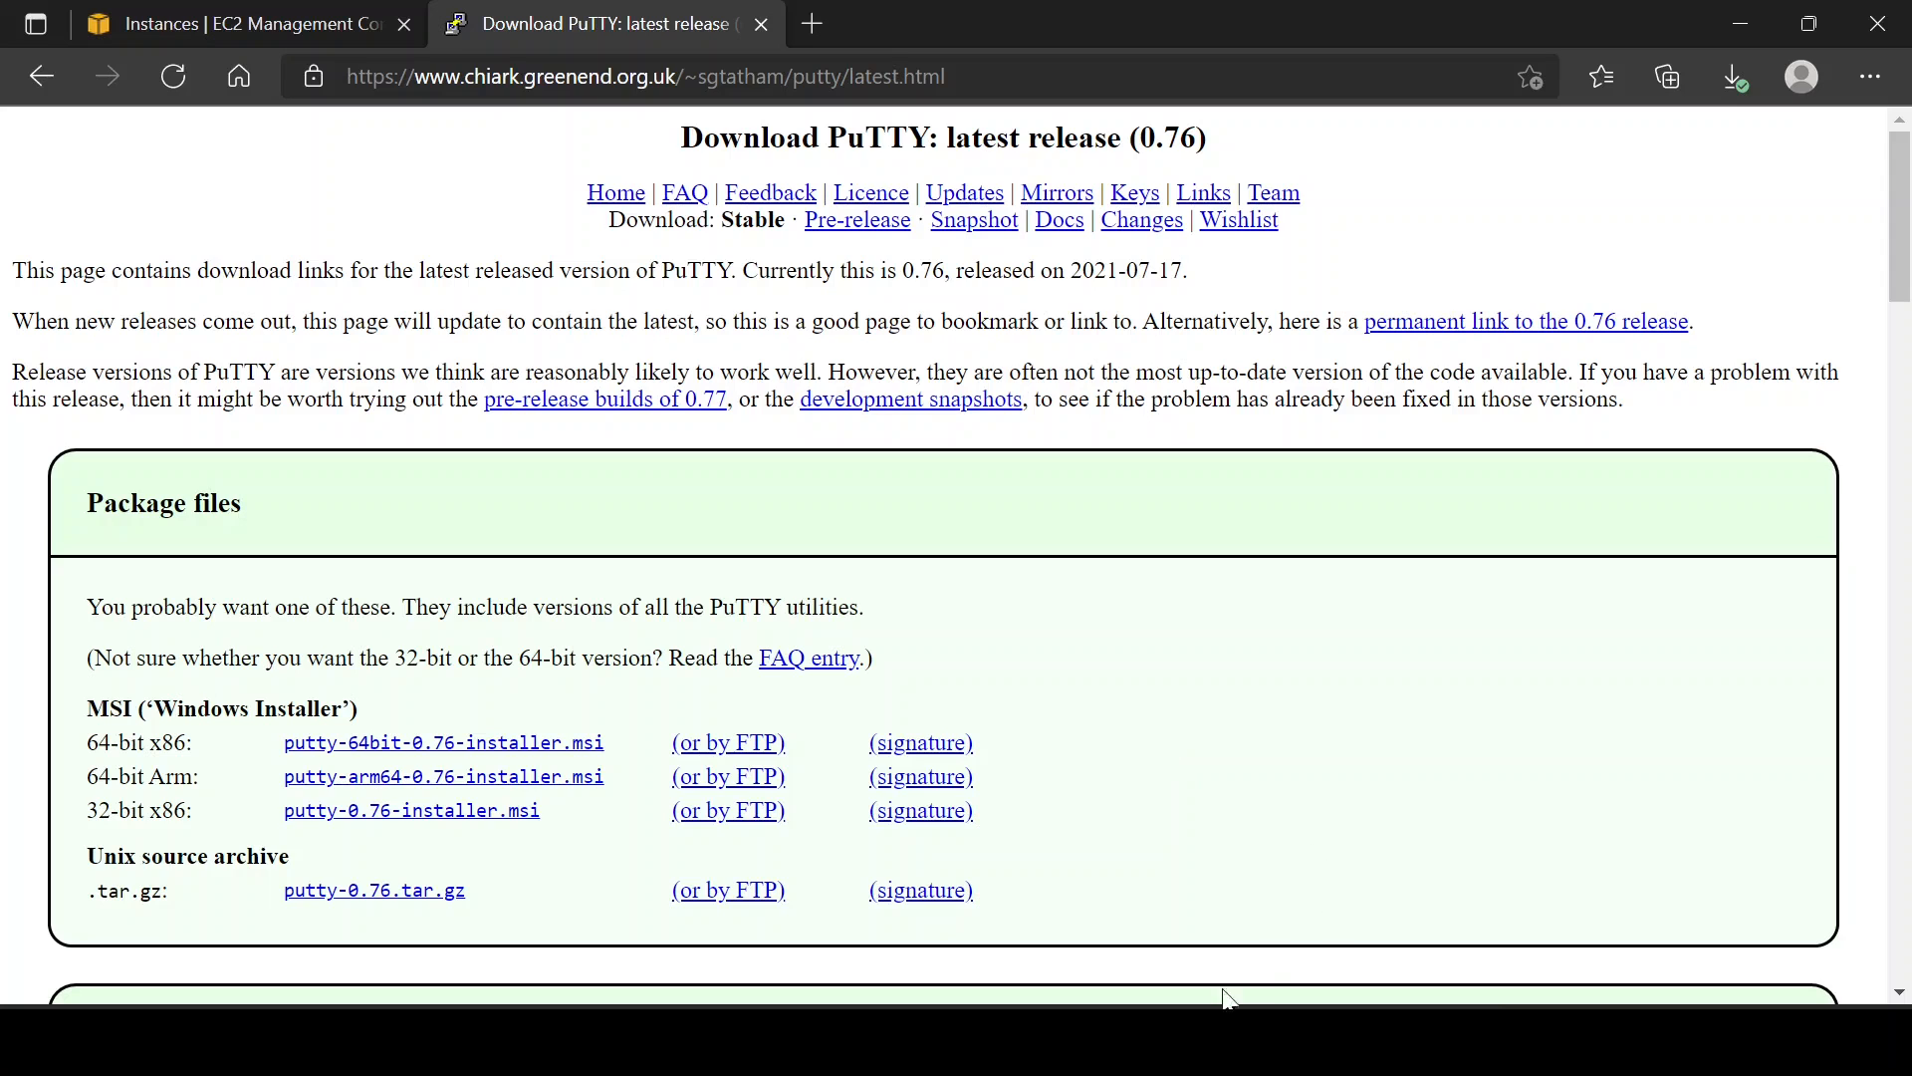
{"action": "left_click", "coordinate": [995, 1040]}
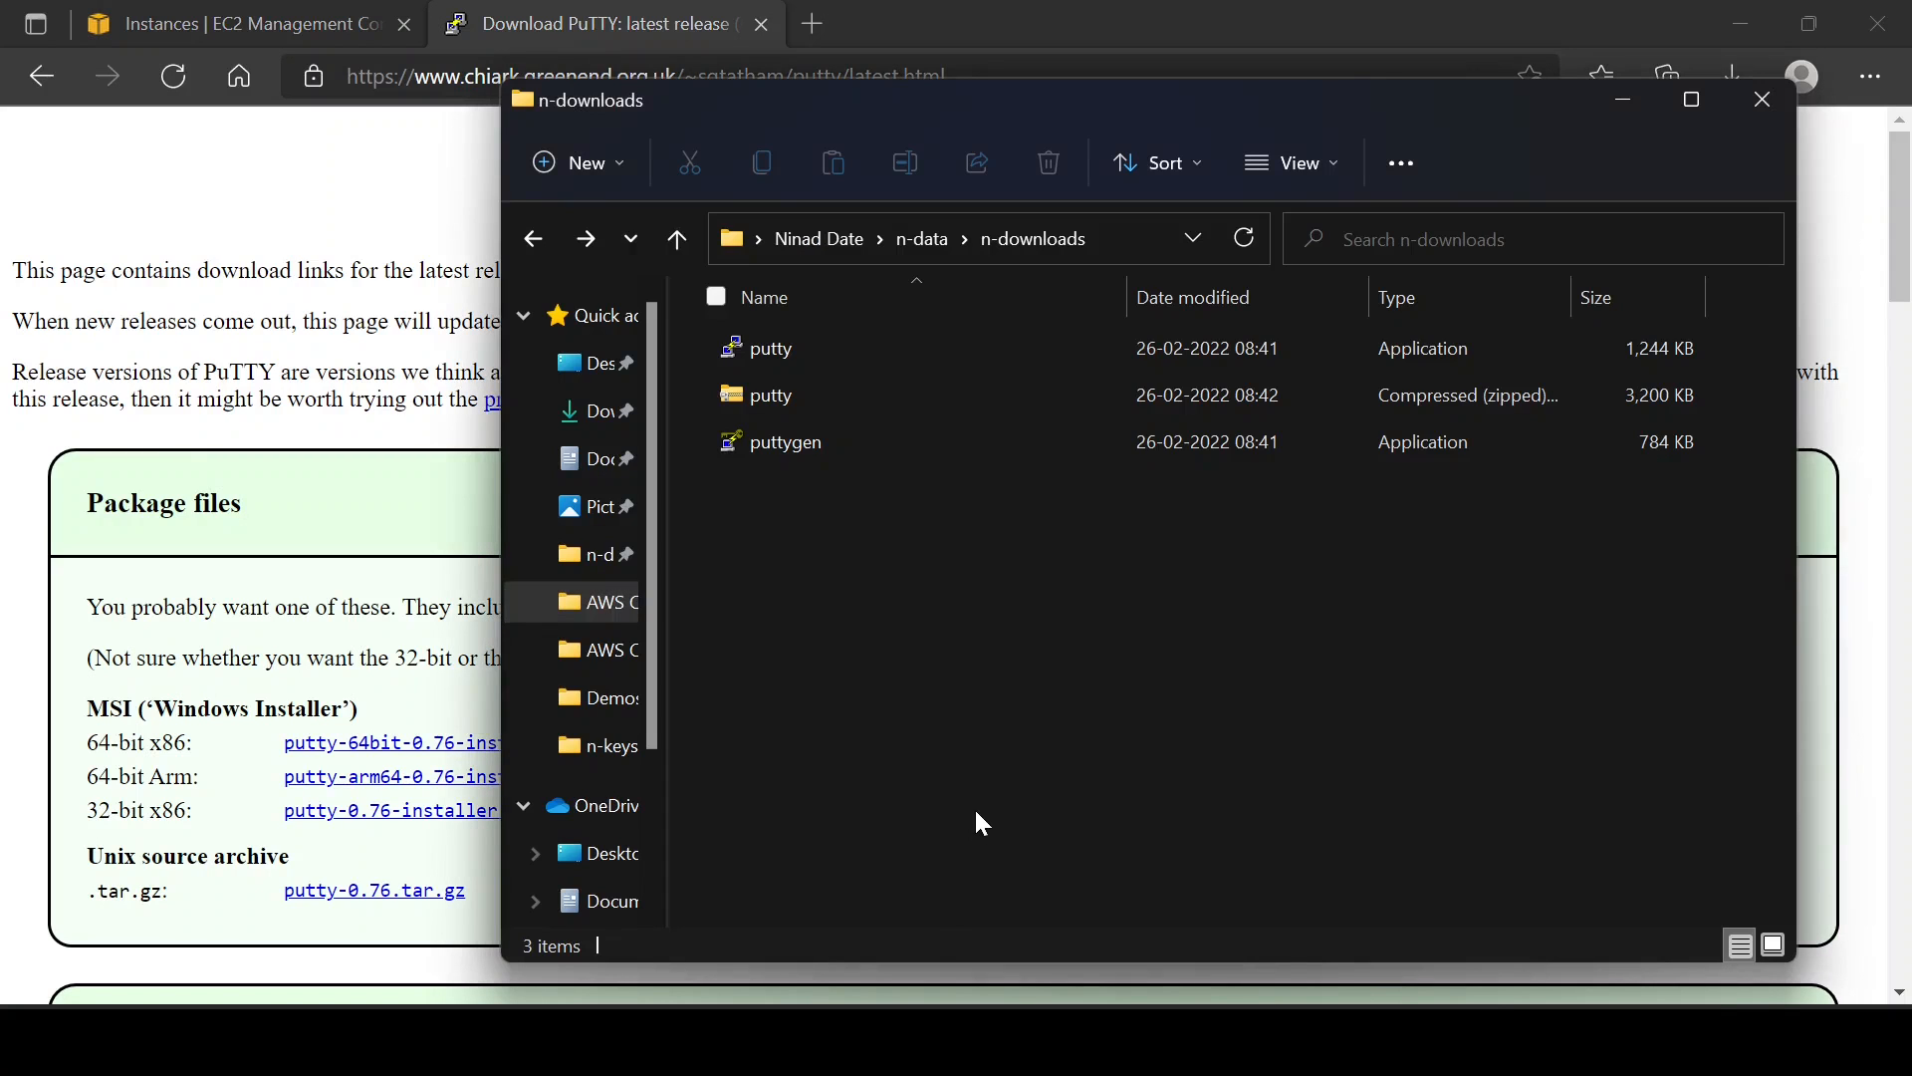
{"action": "left_click", "coordinate": [781, 359]}
{"action": "left_click", "coordinate": [800, 445]}
{"action": "double_click", "coordinate": [798, 449]}
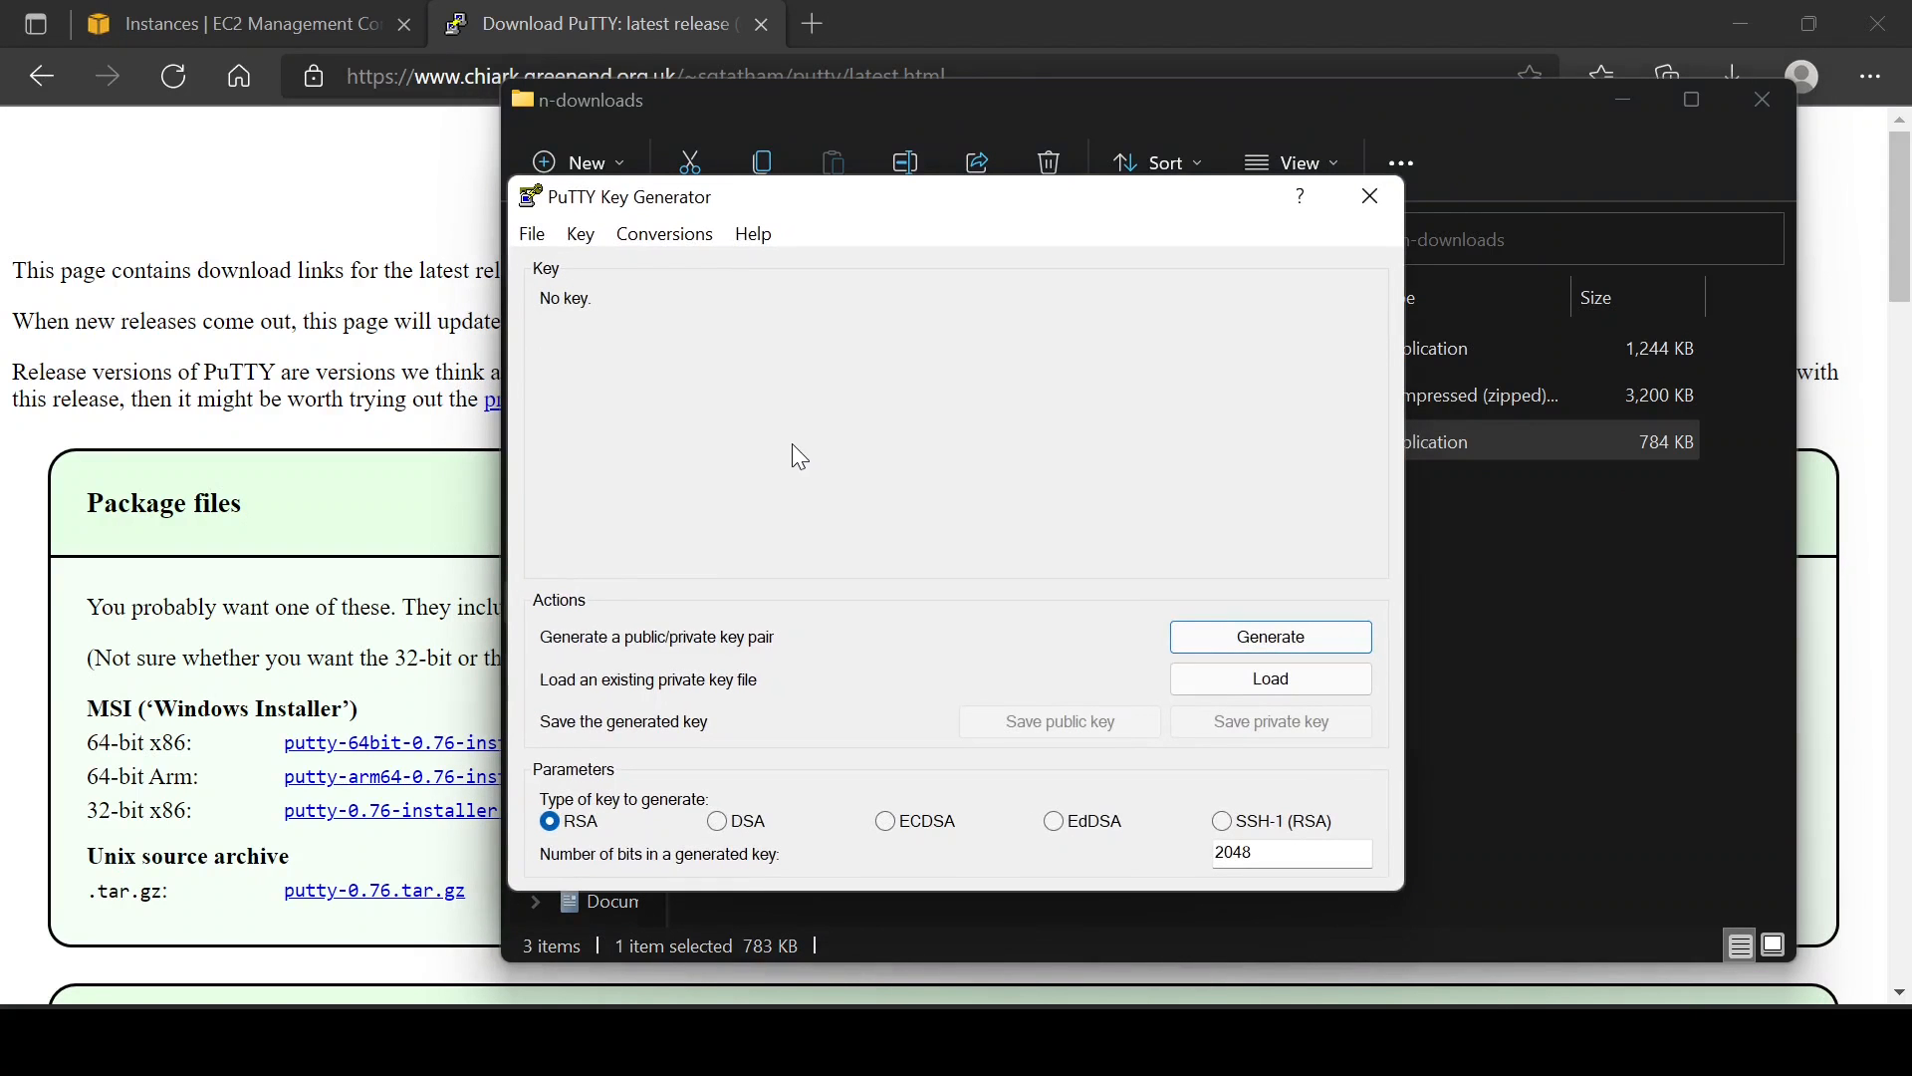
- Load the existing private key ninawskey.pem from the Downloads folder, with the file filter set to All Files
{"action": "left_click", "coordinate": [1310, 681]}
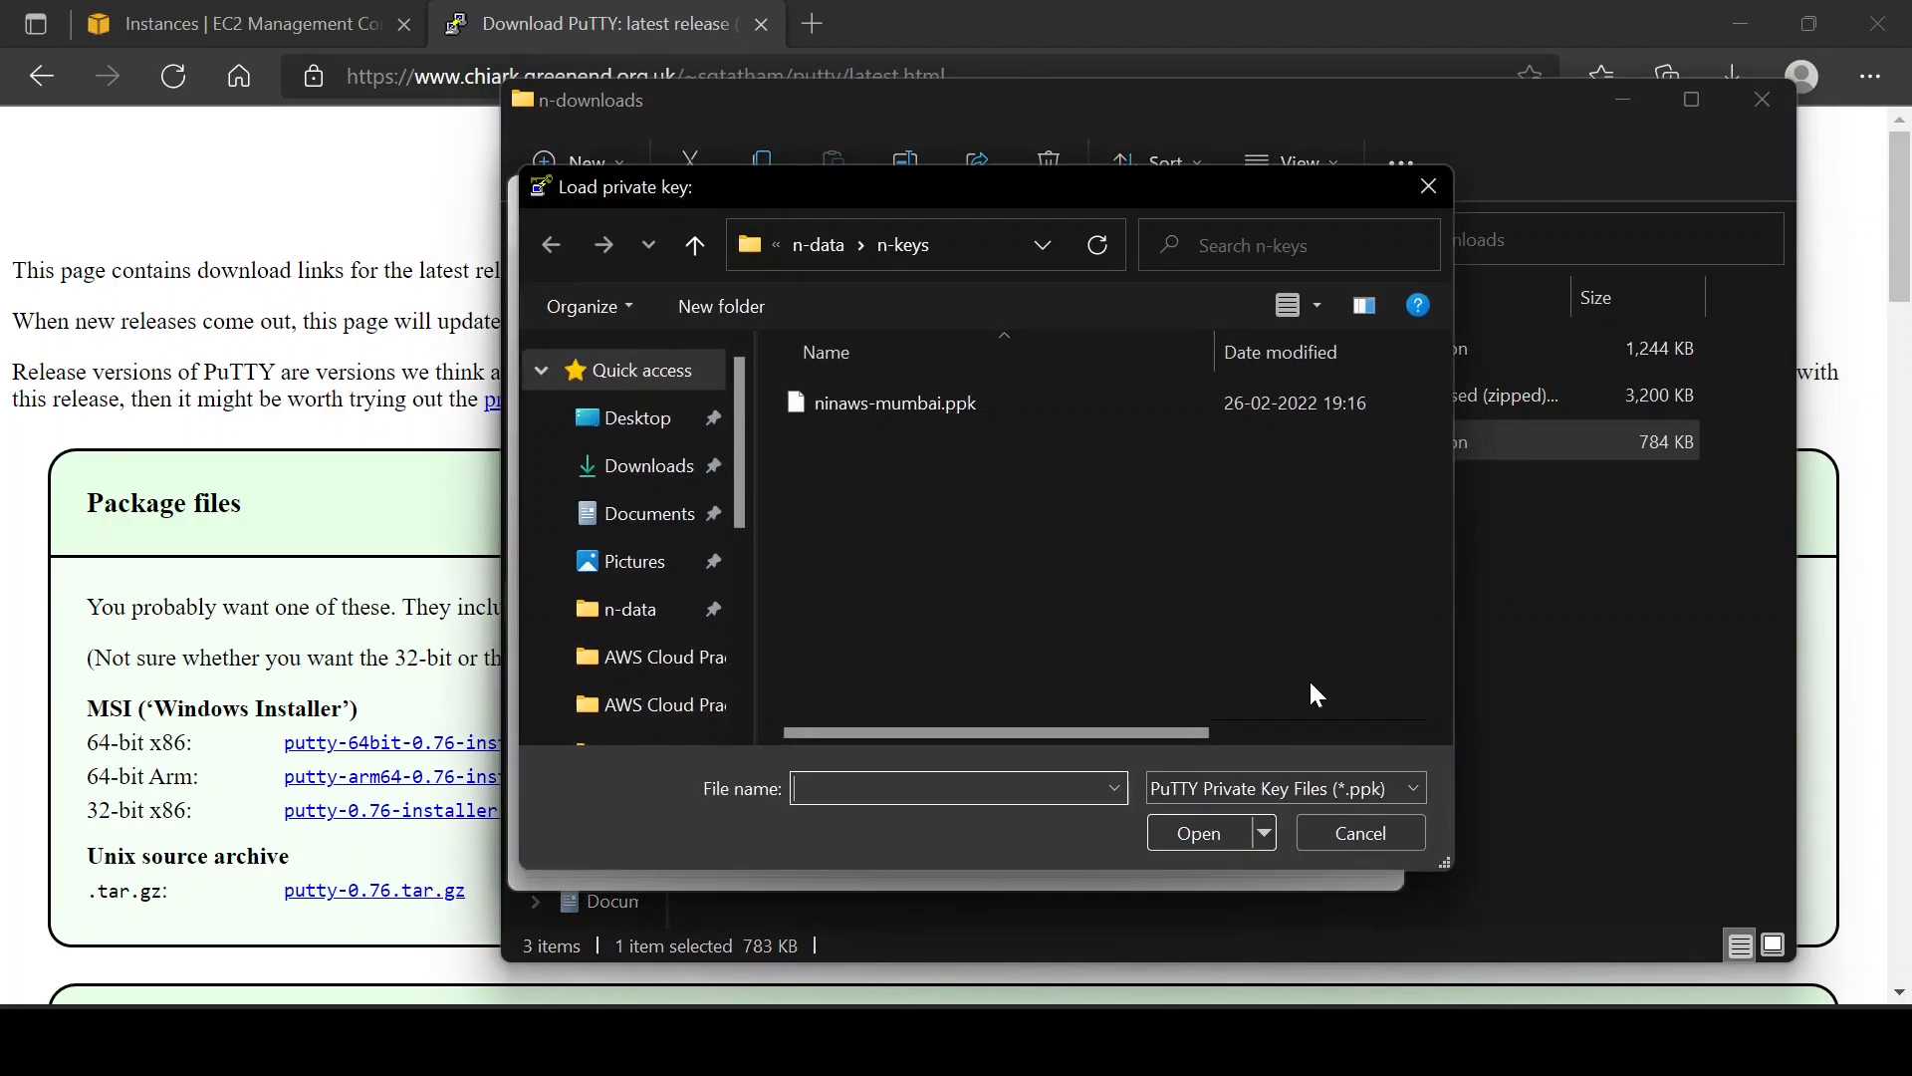
{"action": "left_click", "coordinate": [649, 470]}
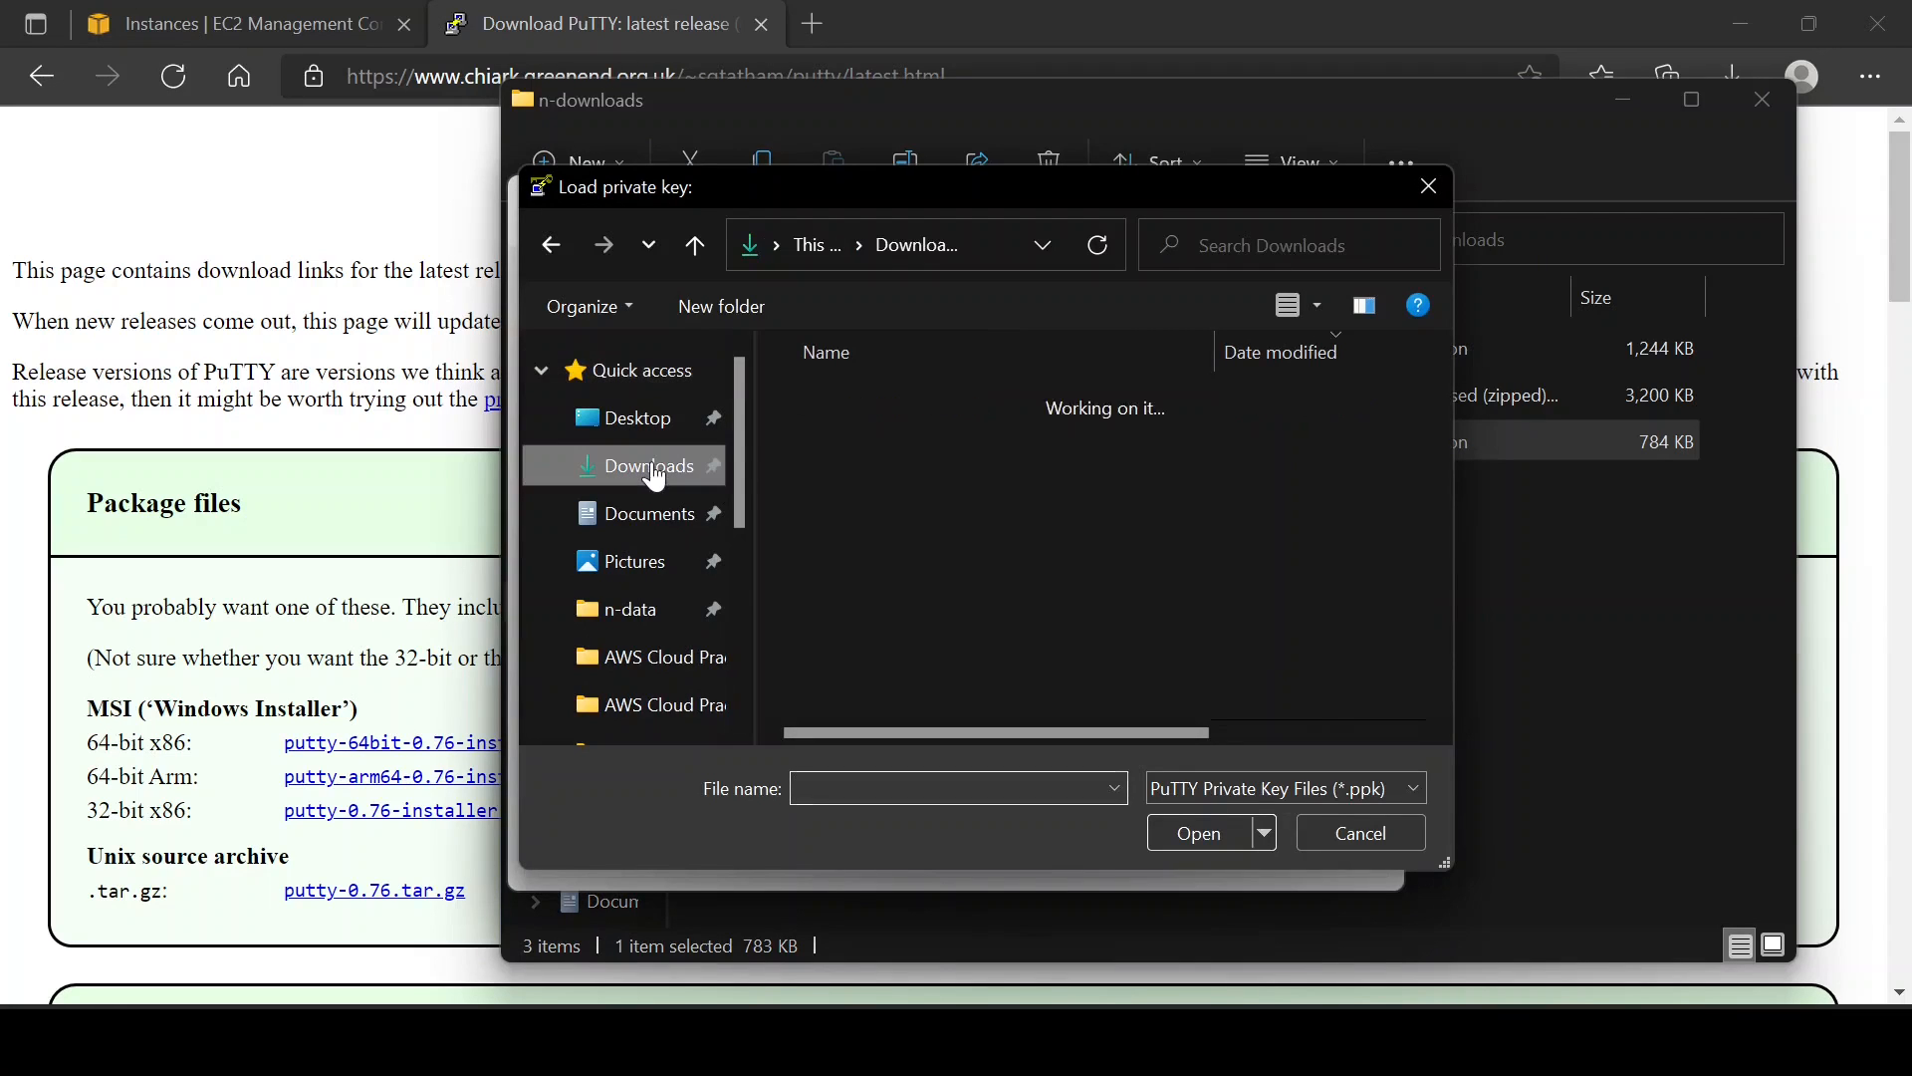
{"action": "scroll", "coordinate": [982, 504], "scroll_direction": "right", "scroll_amount": 1}
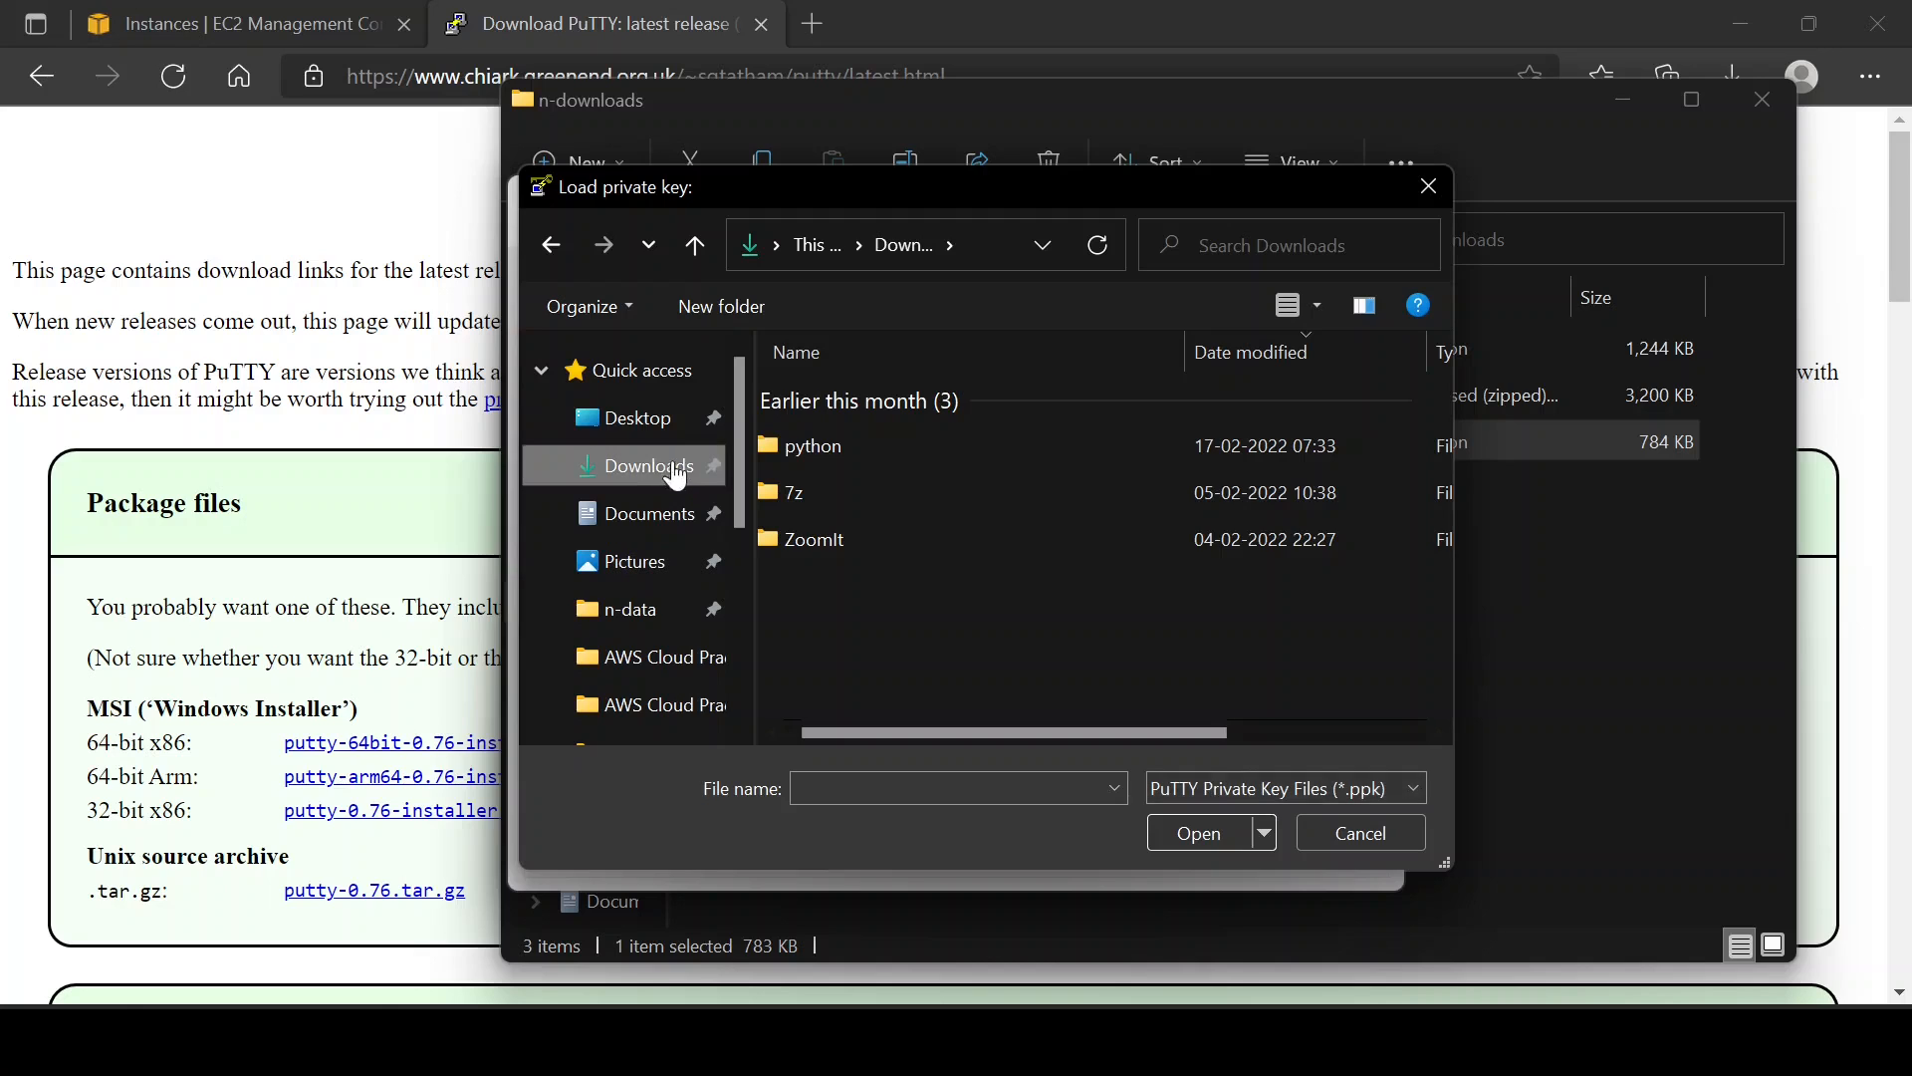
{"action": "left_click", "coordinate": [1237, 788]}
{"action": "left_click", "coordinate": [1222, 842]}
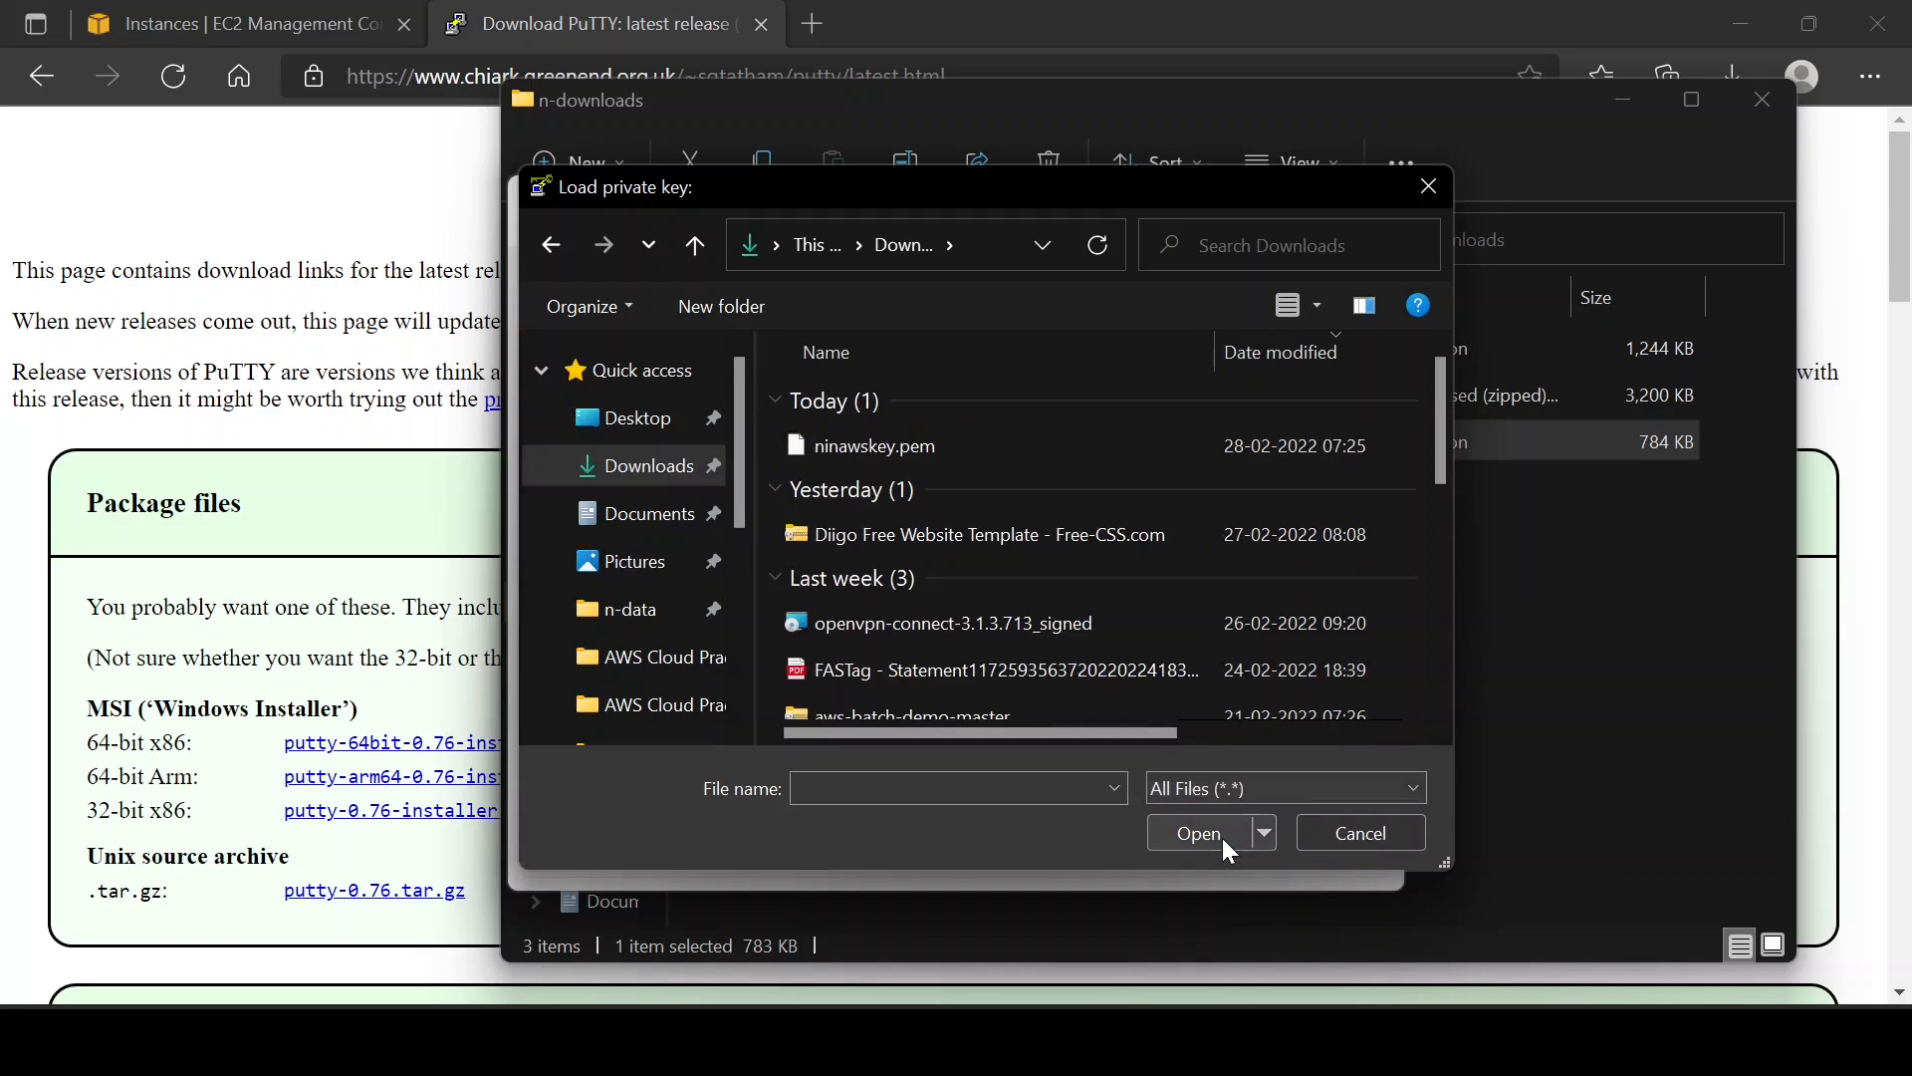
{"action": "left_click", "coordinate": [892, 461]}
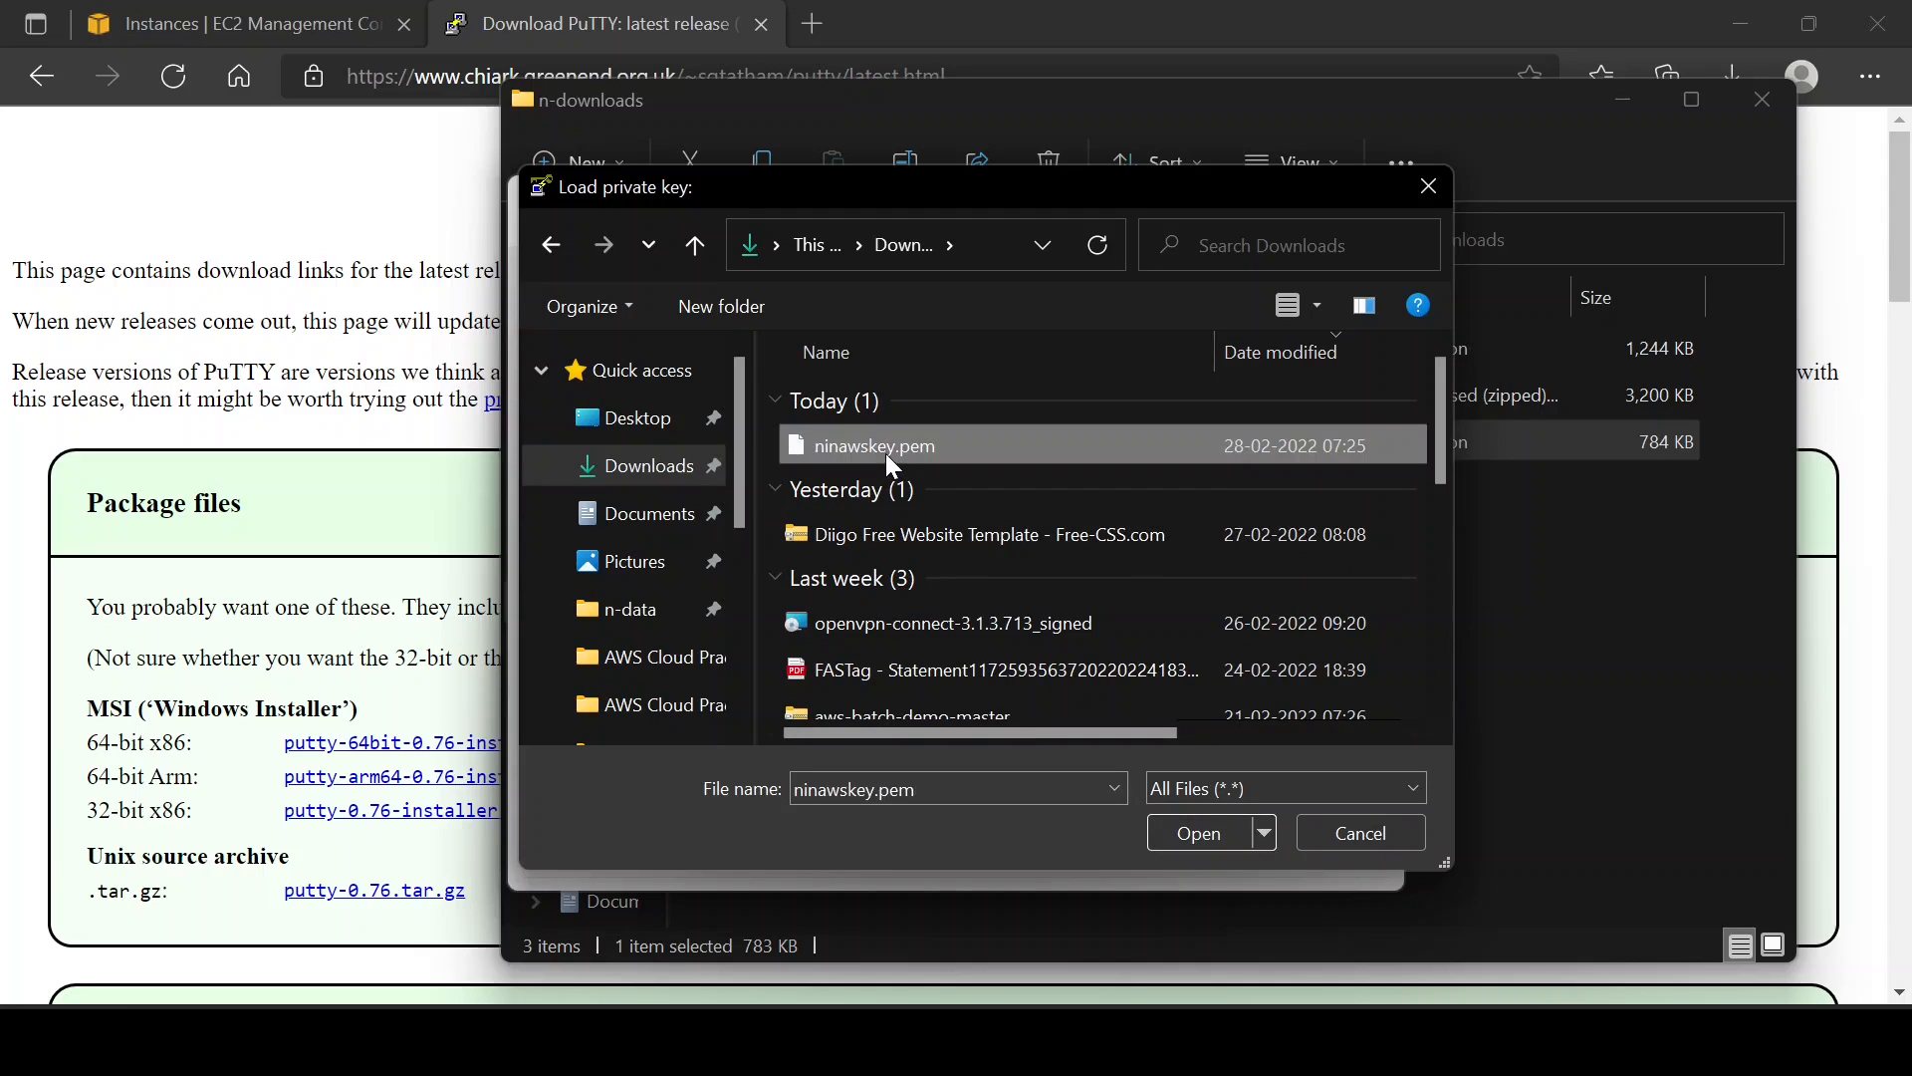
{"action": "left_click", "coordinate": [1195, 827]}
{"action": "left_click", "coordinate": [1132, 657]}
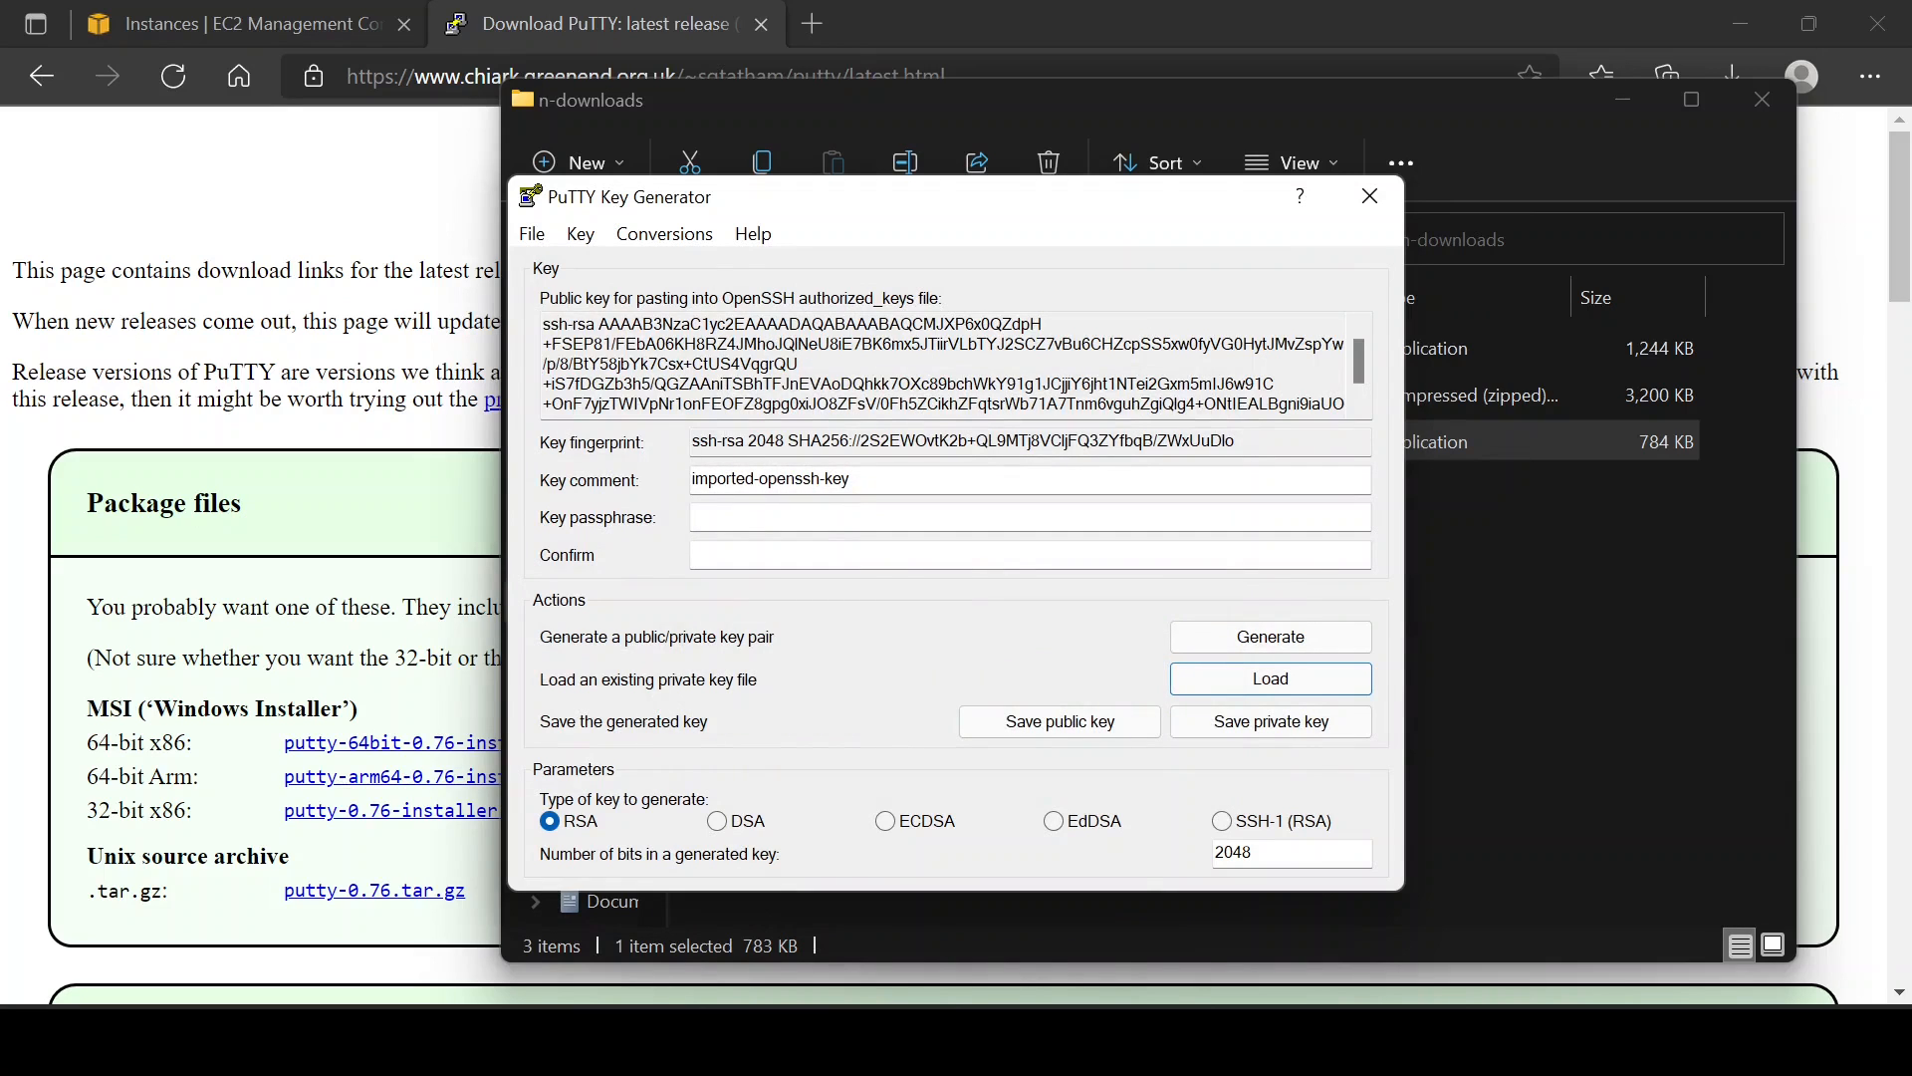
- Save the private key without a passphrase as ninawskey in PPK format in Downloads and close the key generator
{"action": "left_click", "coordinate": [1282, 732]}
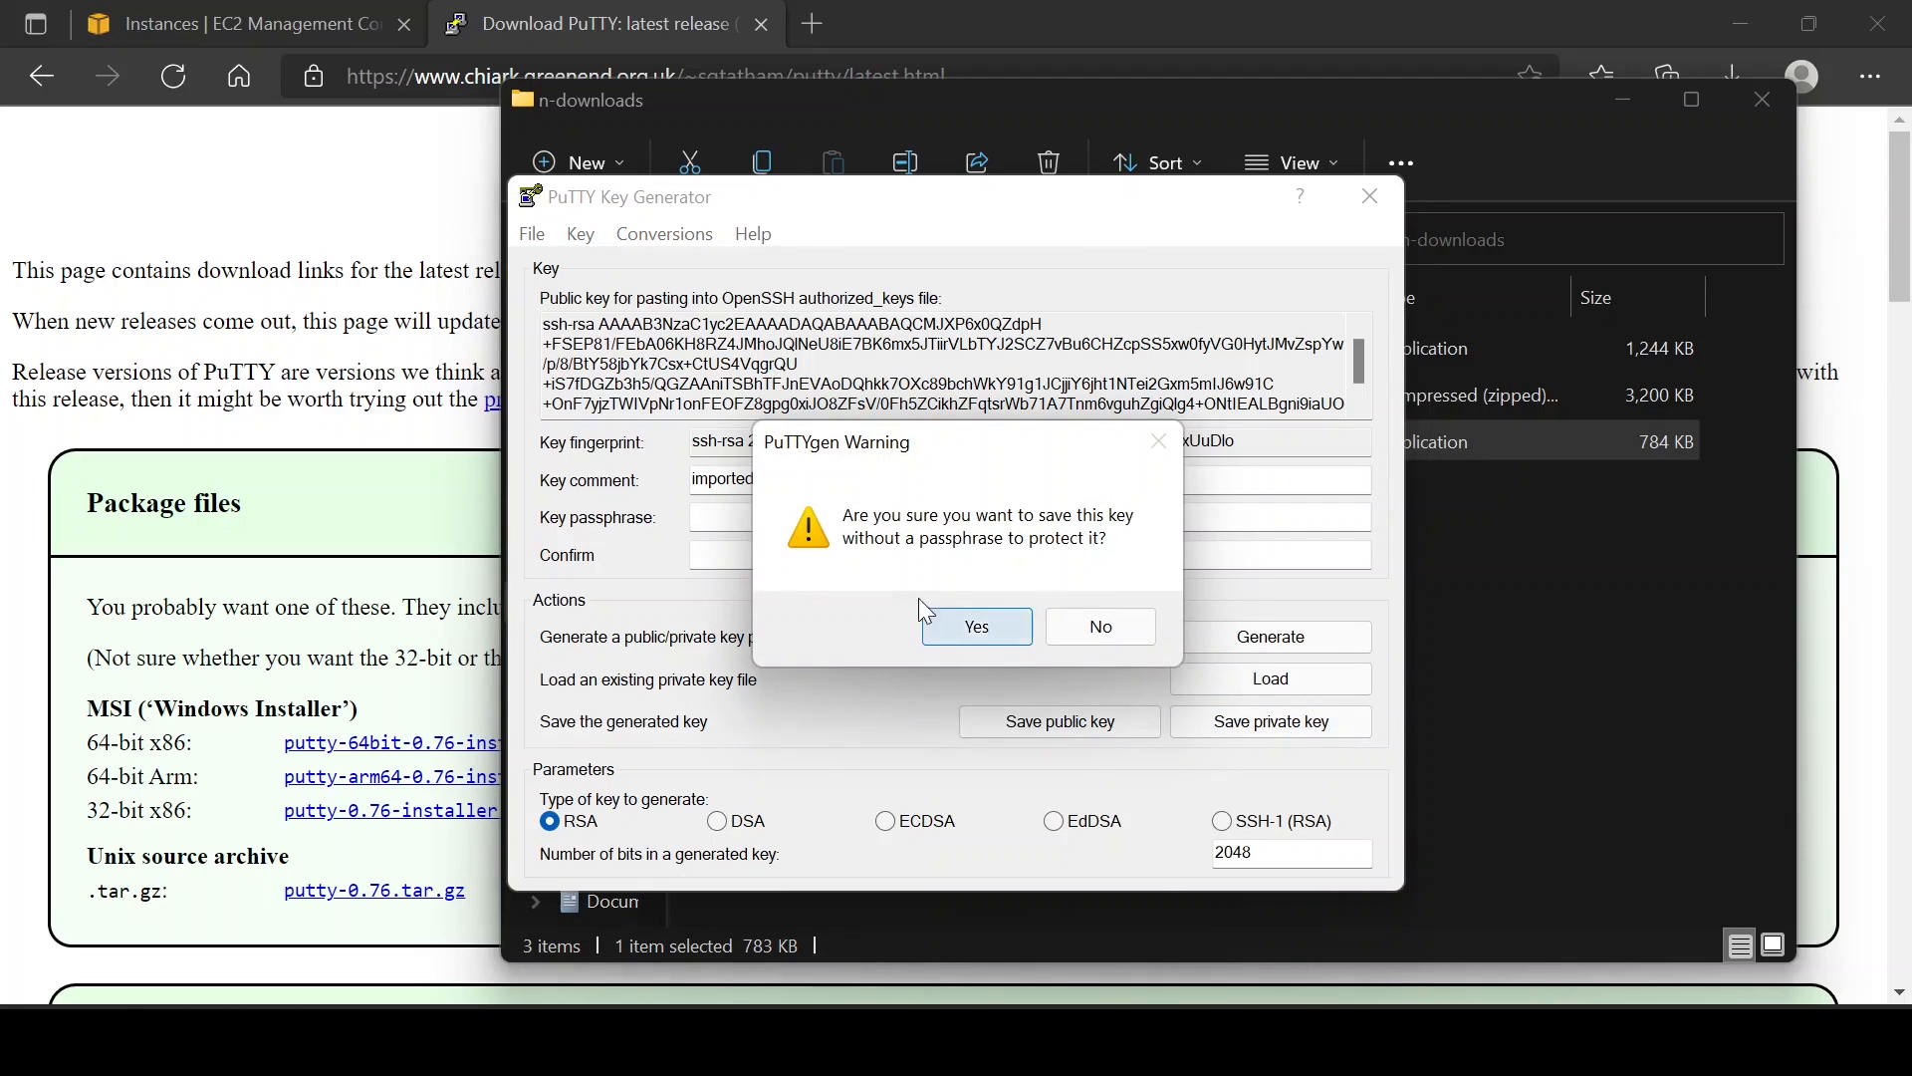
{"action": "left_click", "coordinate": [1004, 635]}
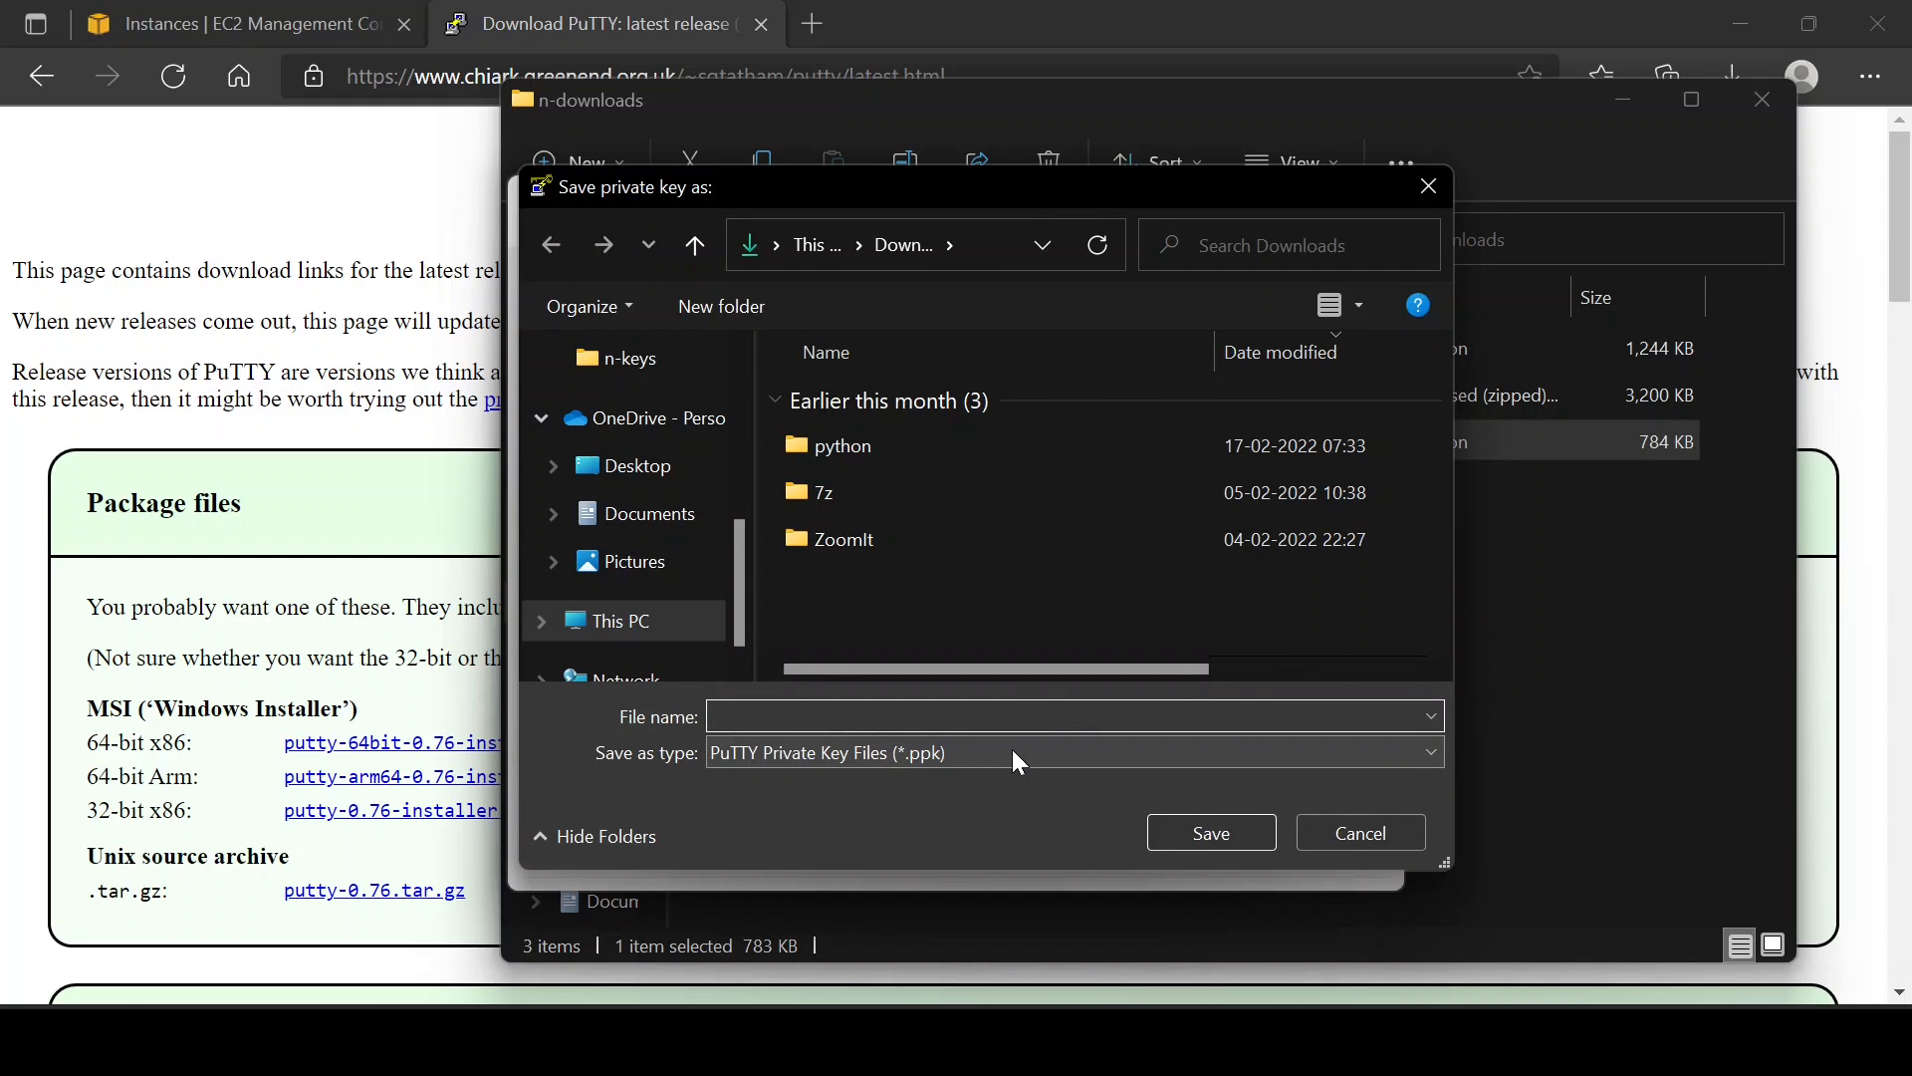
{"action": "type", "text": "ninaw"}
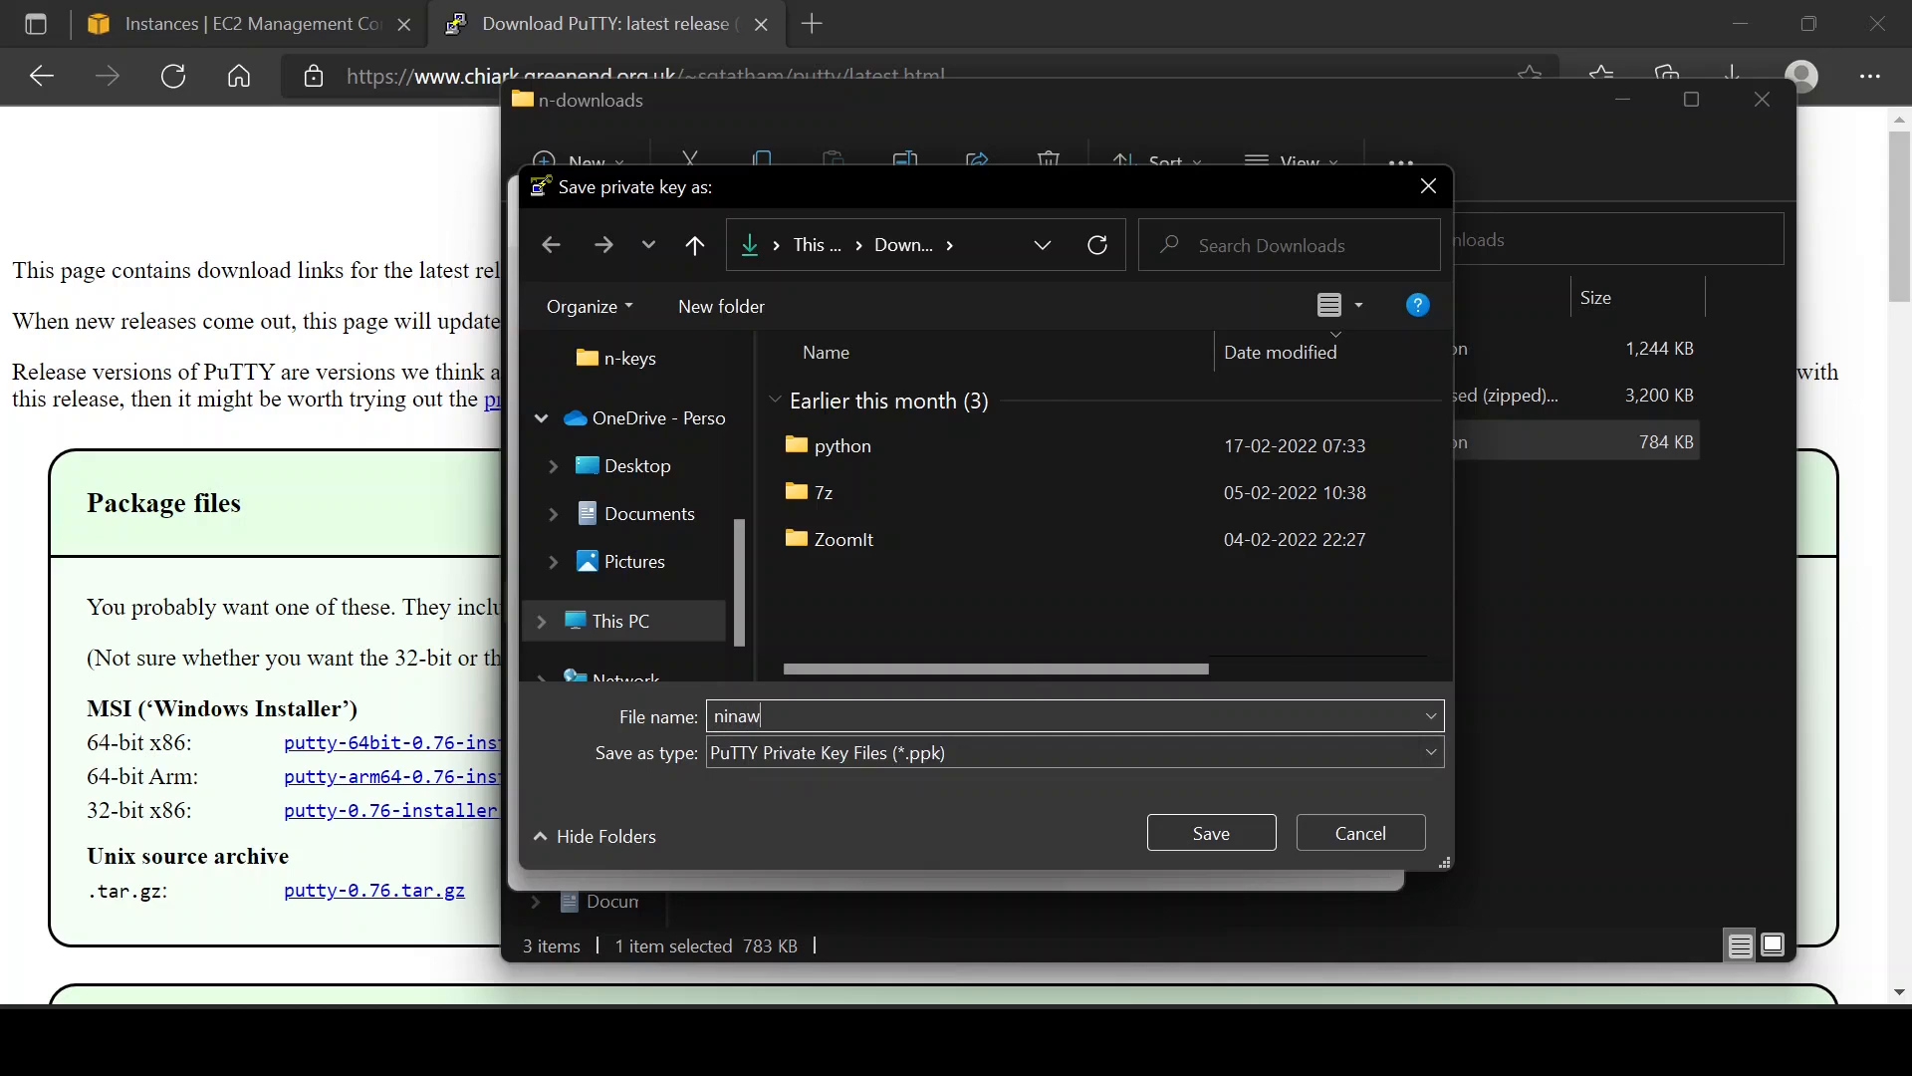
{"action": "type", "text": "skey"}
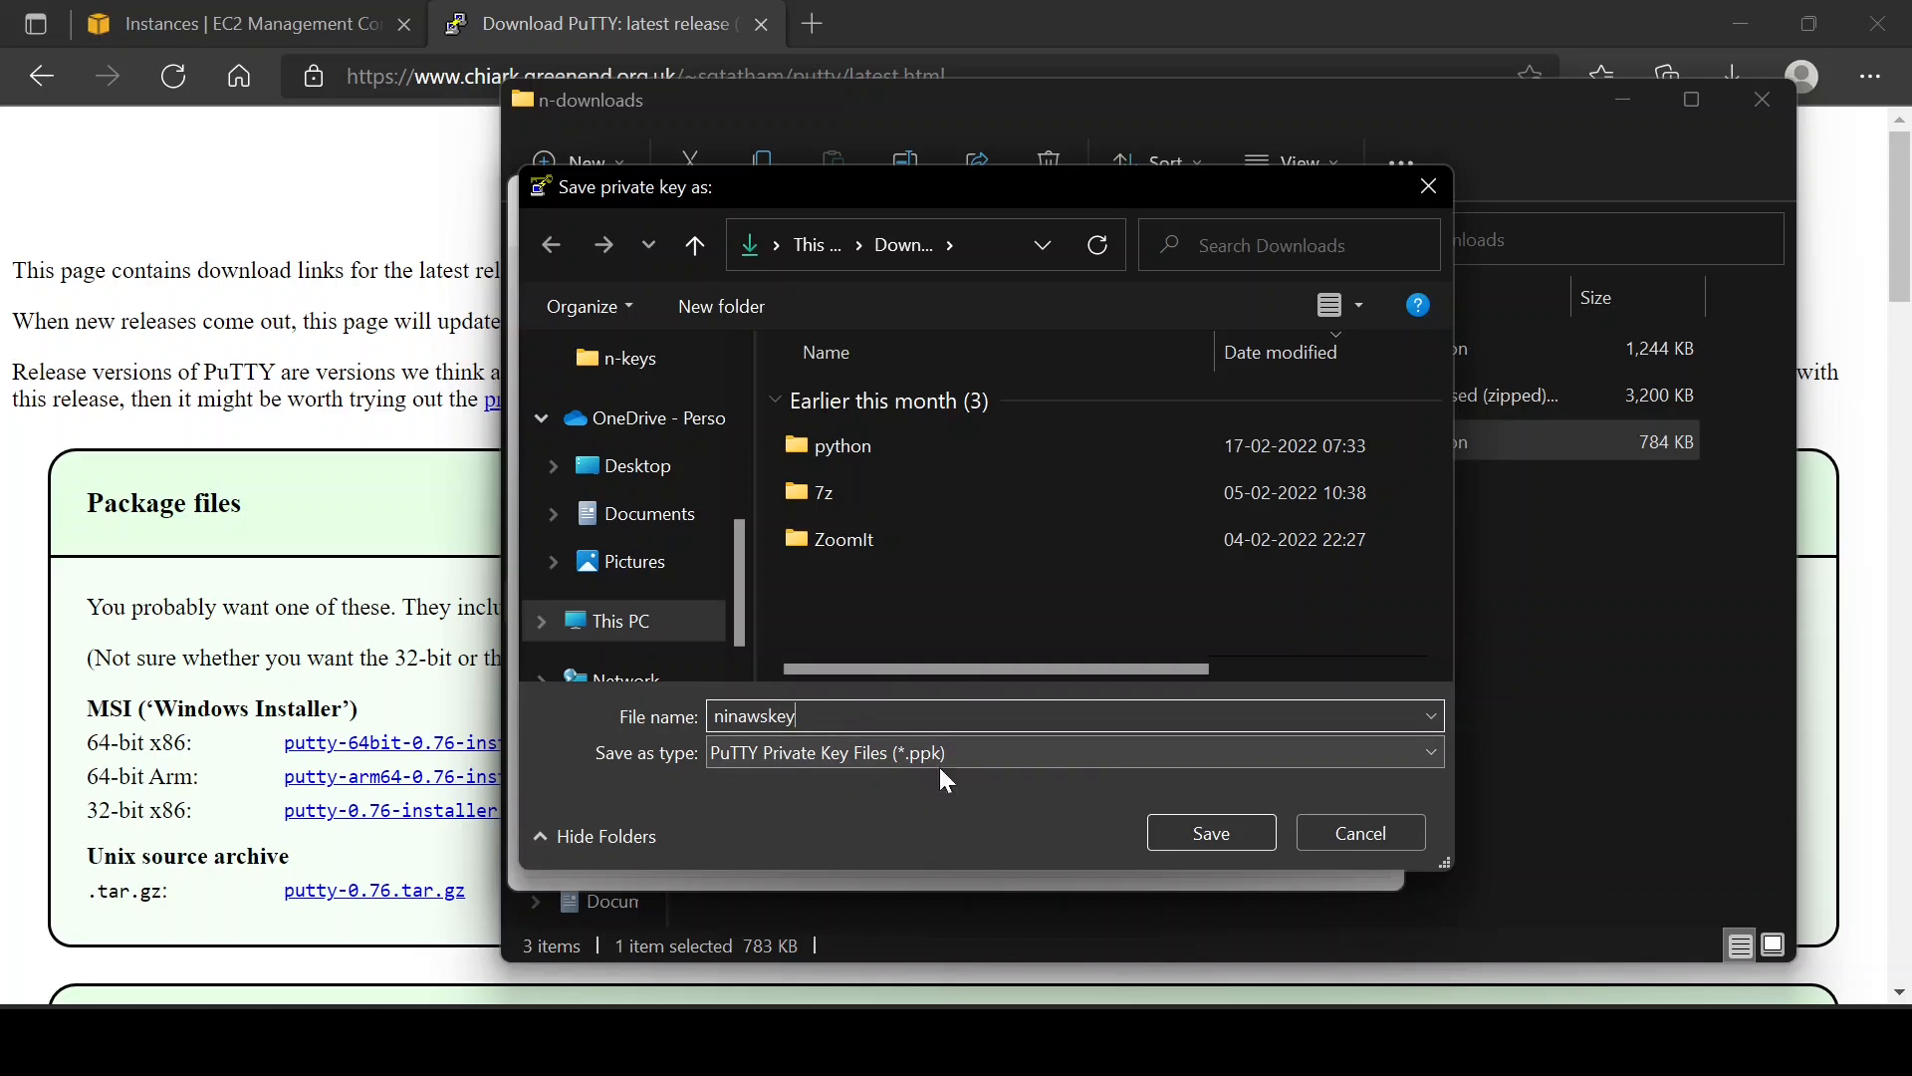
{"action": "left_click", "coordinate": [1195, 837]}
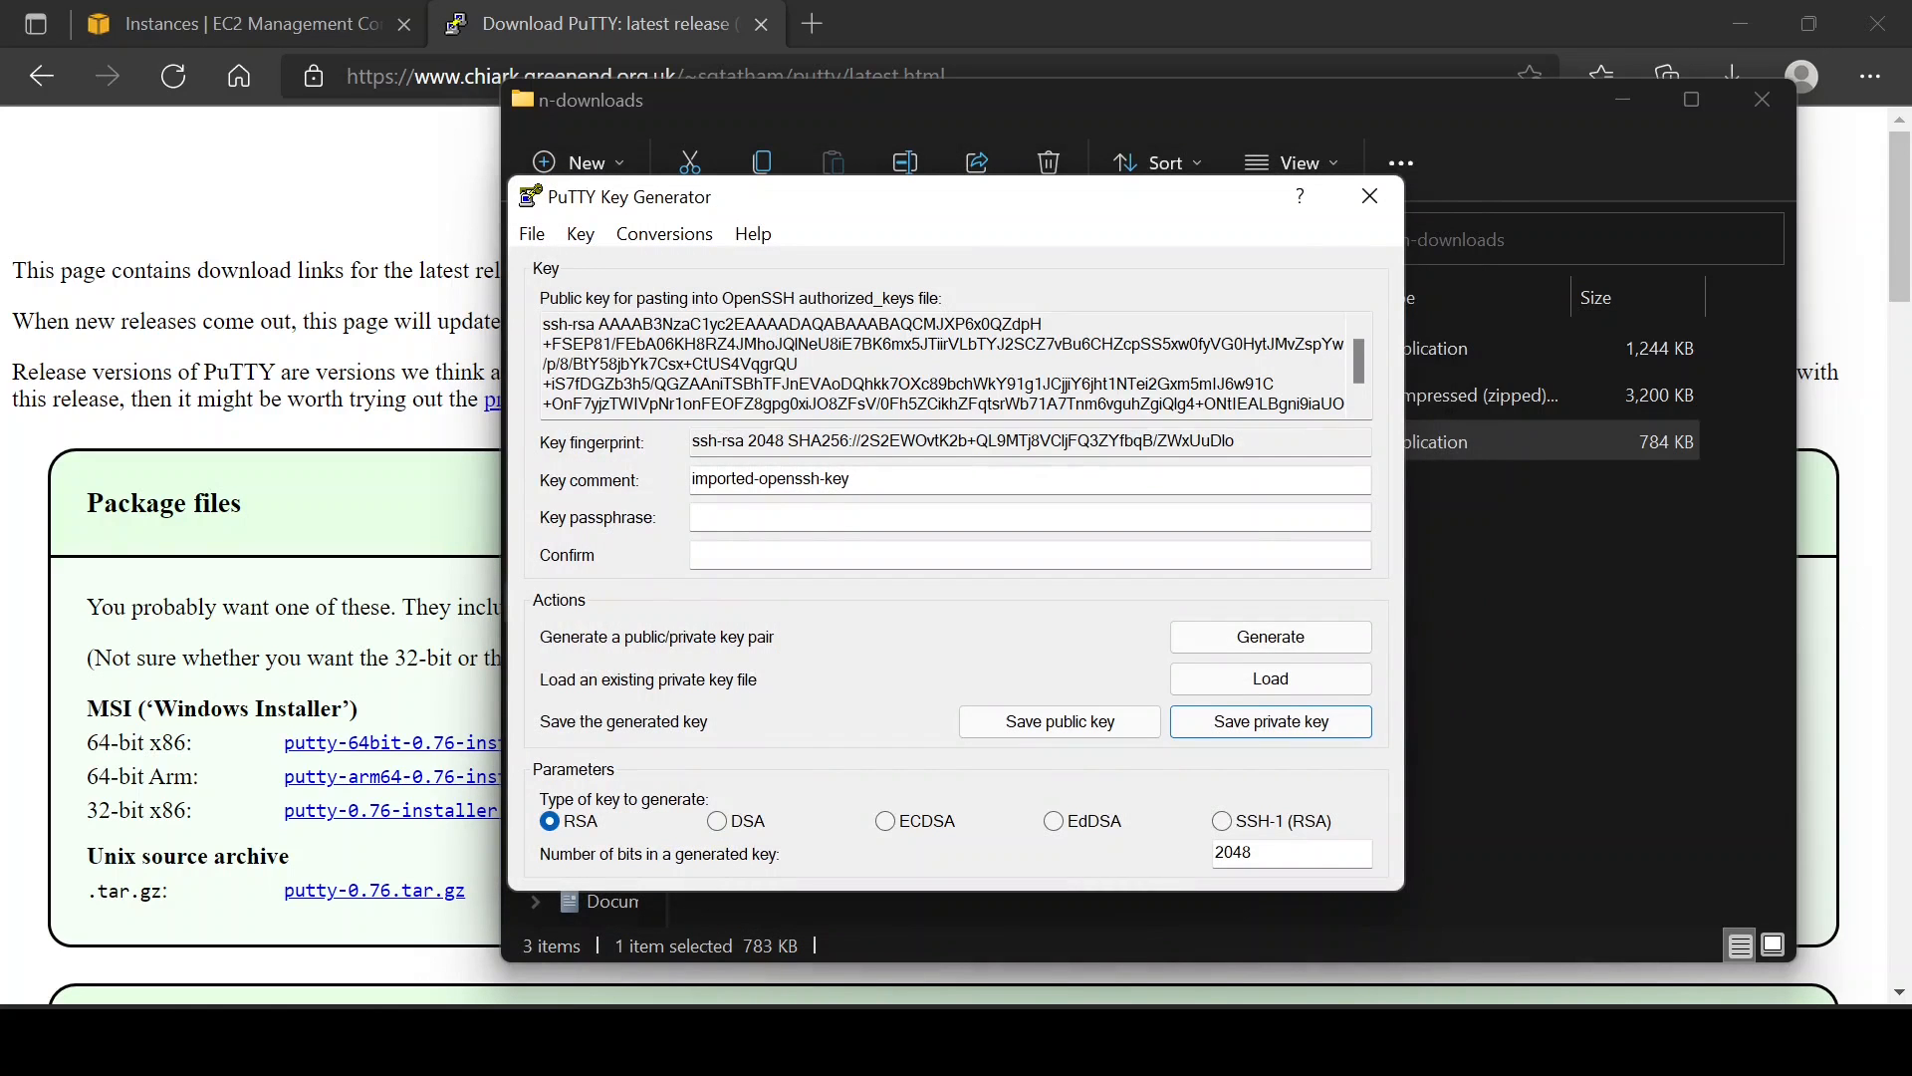
{"action": "left_click", "coordinate": [1370, 199]}
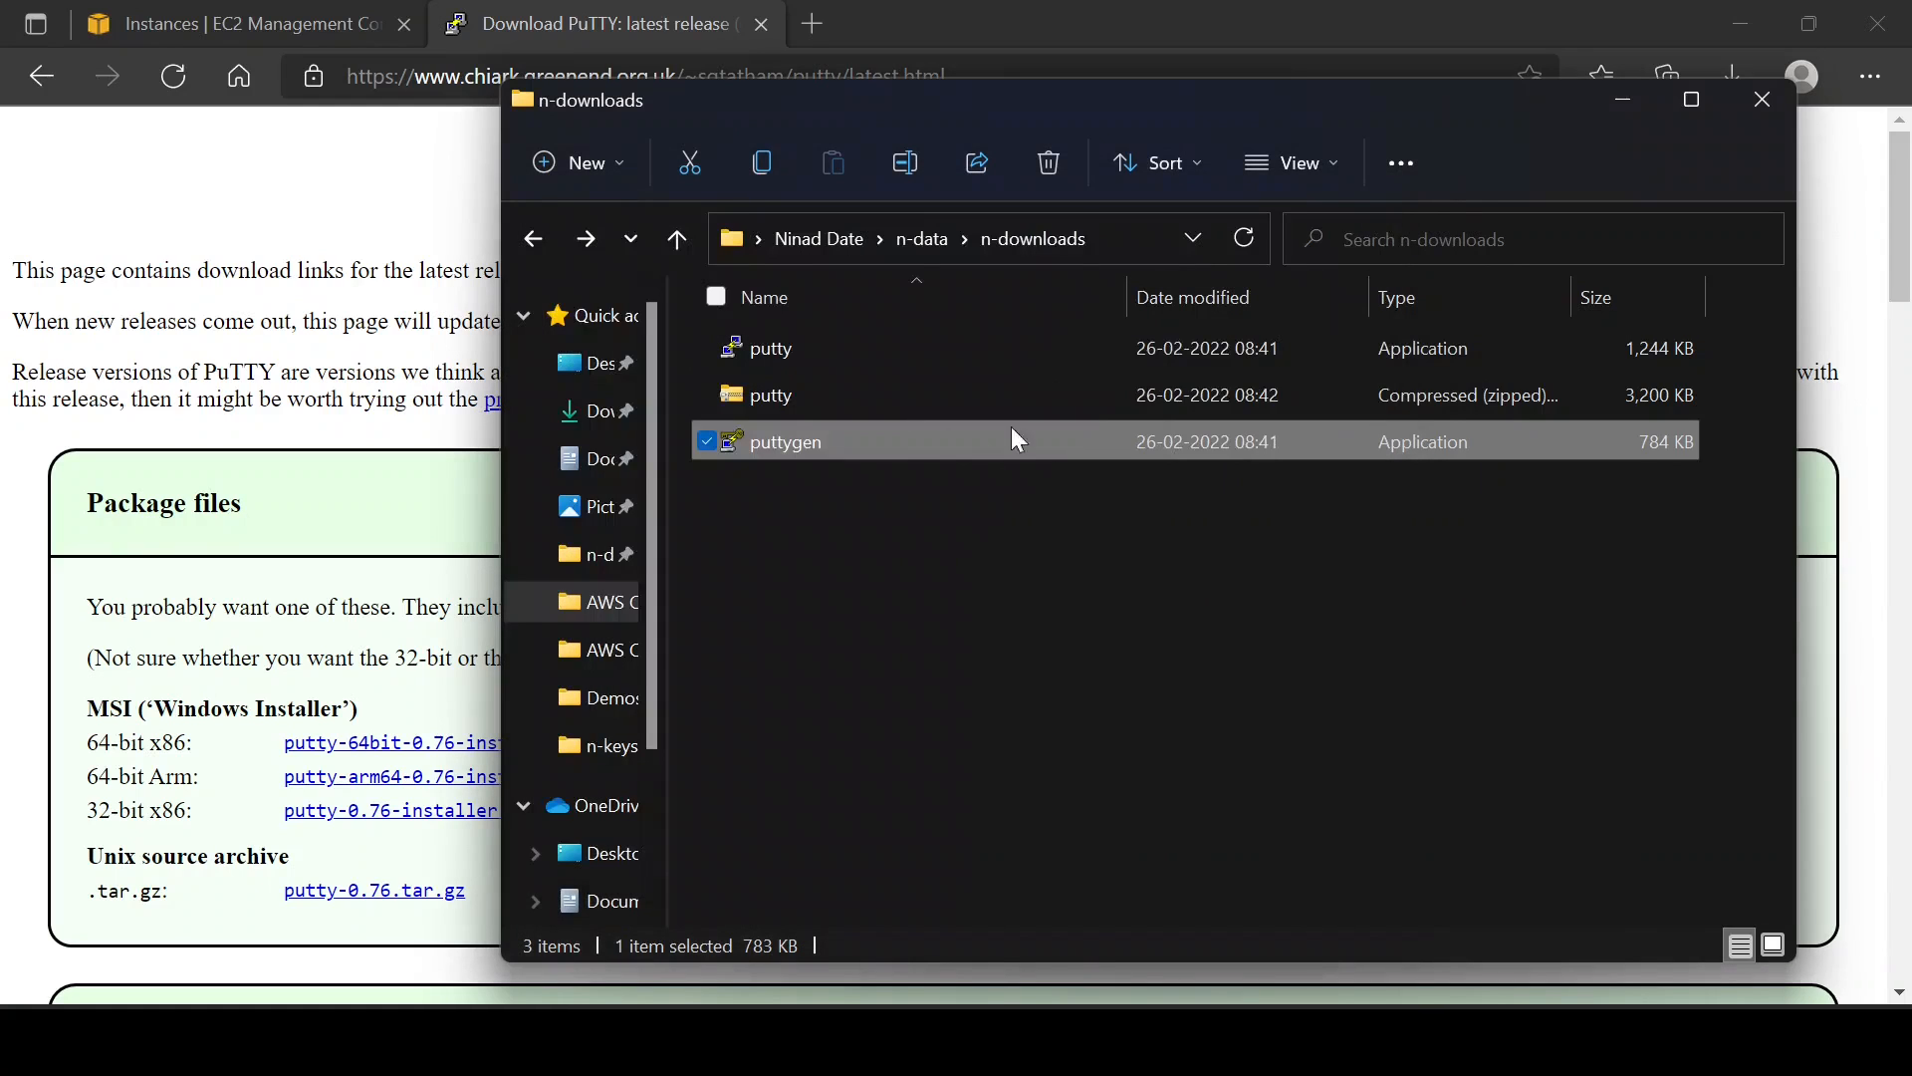
- Start putty and choose ninawskey.ppk from Downloads as the private key file for SSH authentication
{"action": "left_click", "coordinate": [706, 440]}
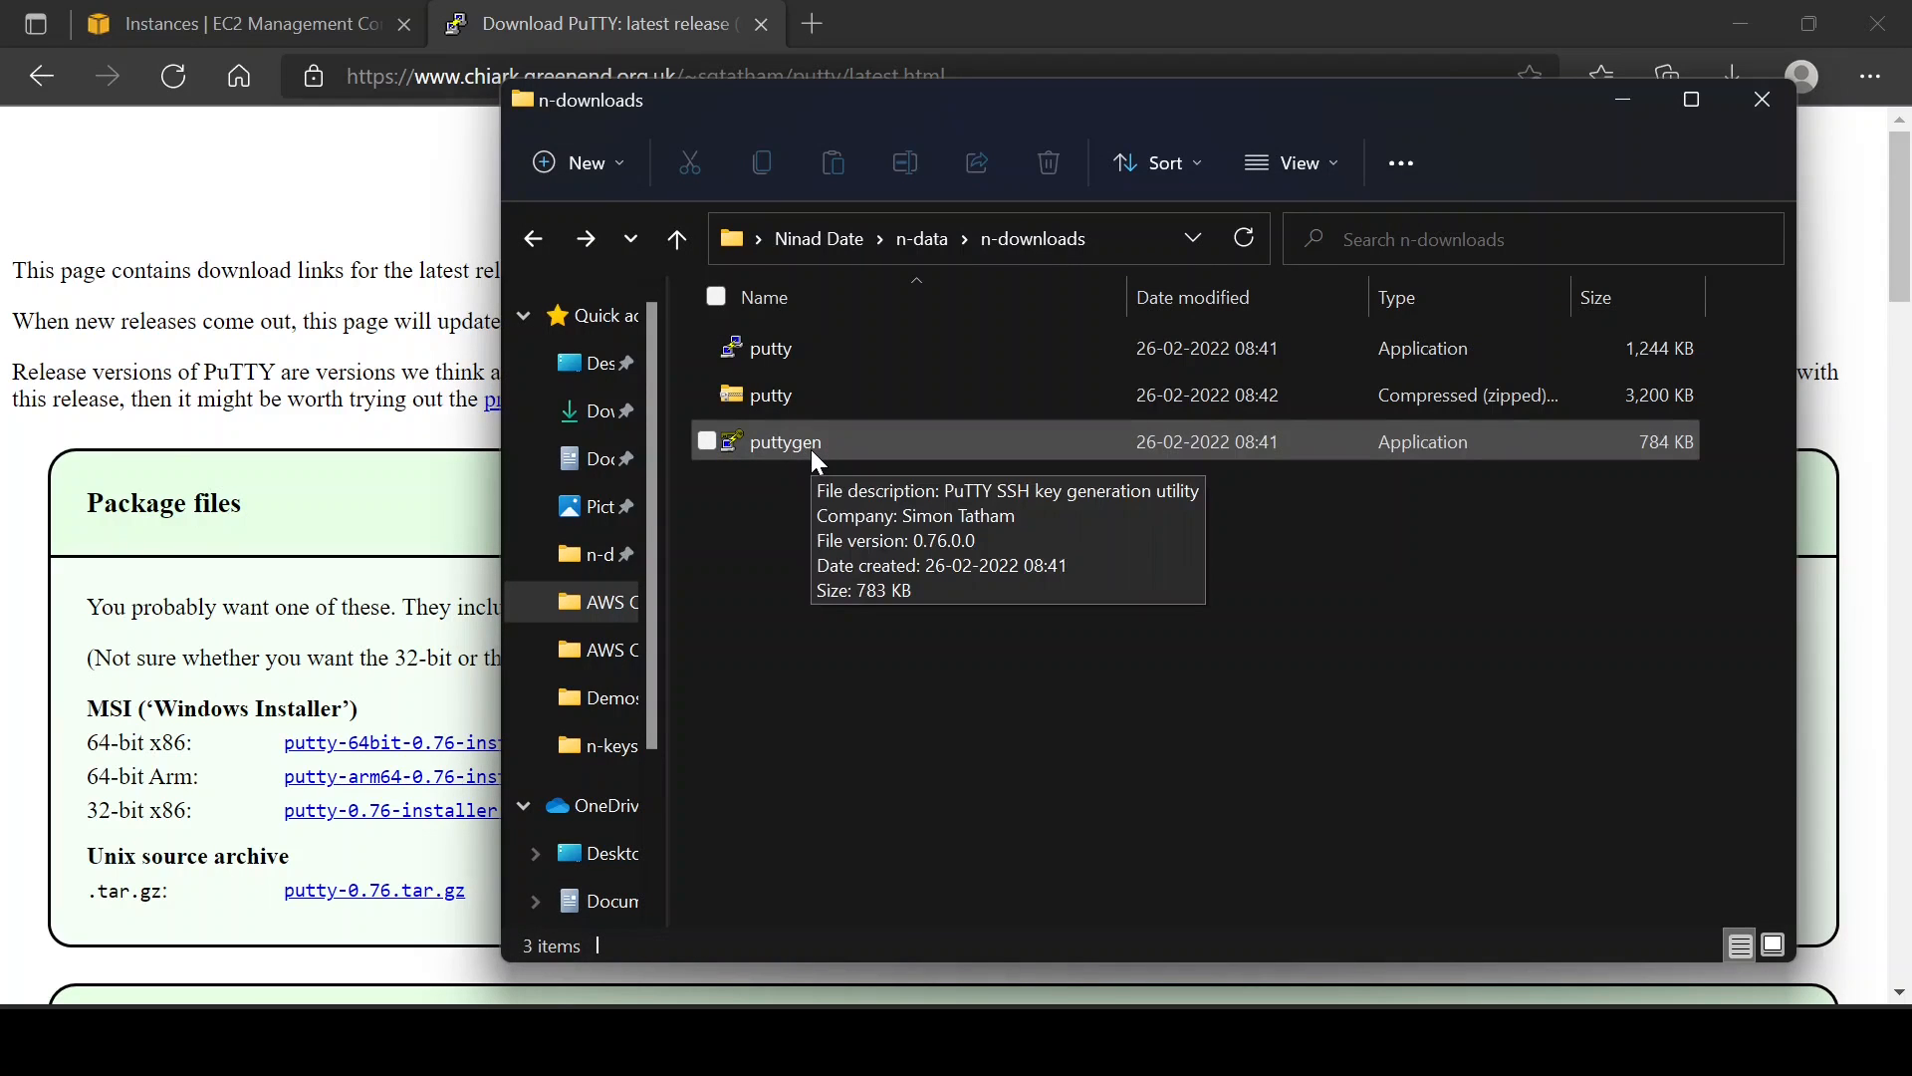
{"action": "double_click", "coordinate": [777, 351]}
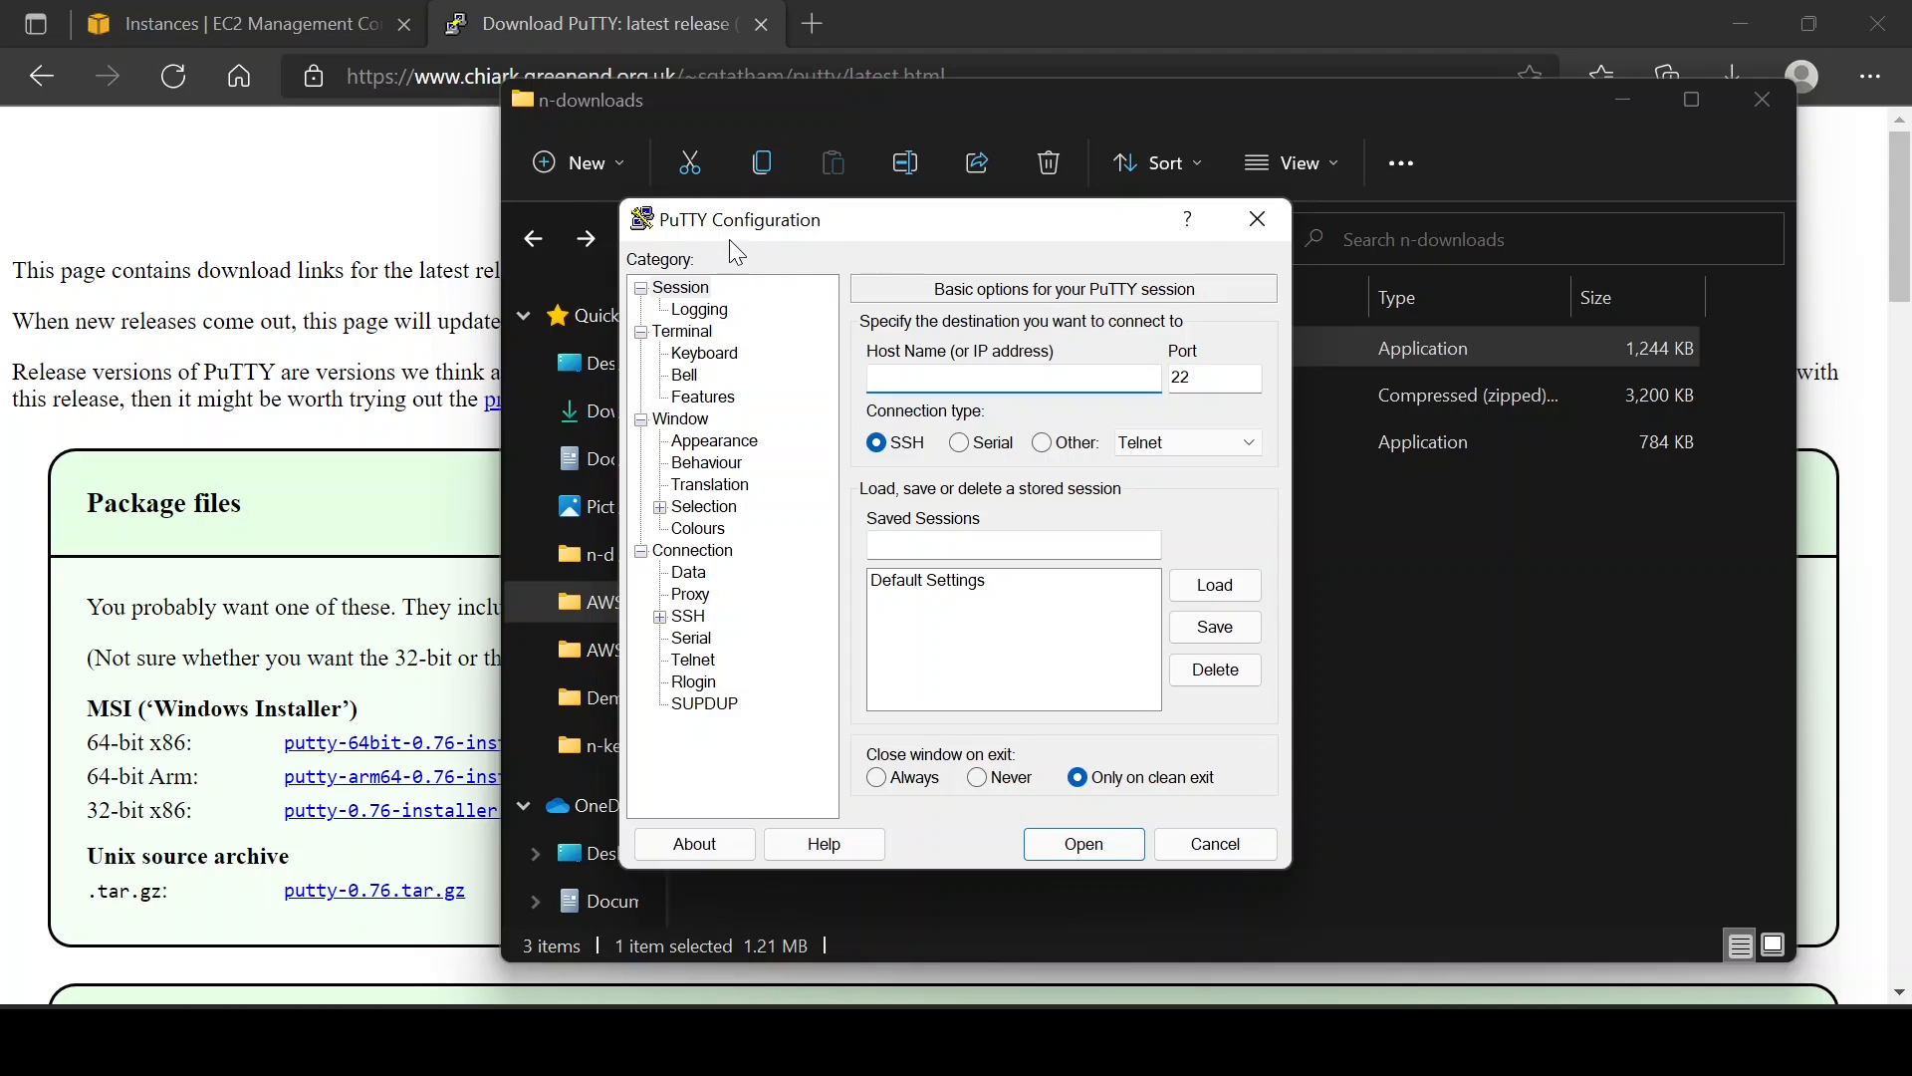
{"action": "left_click", "coordinate": [660, 617]}
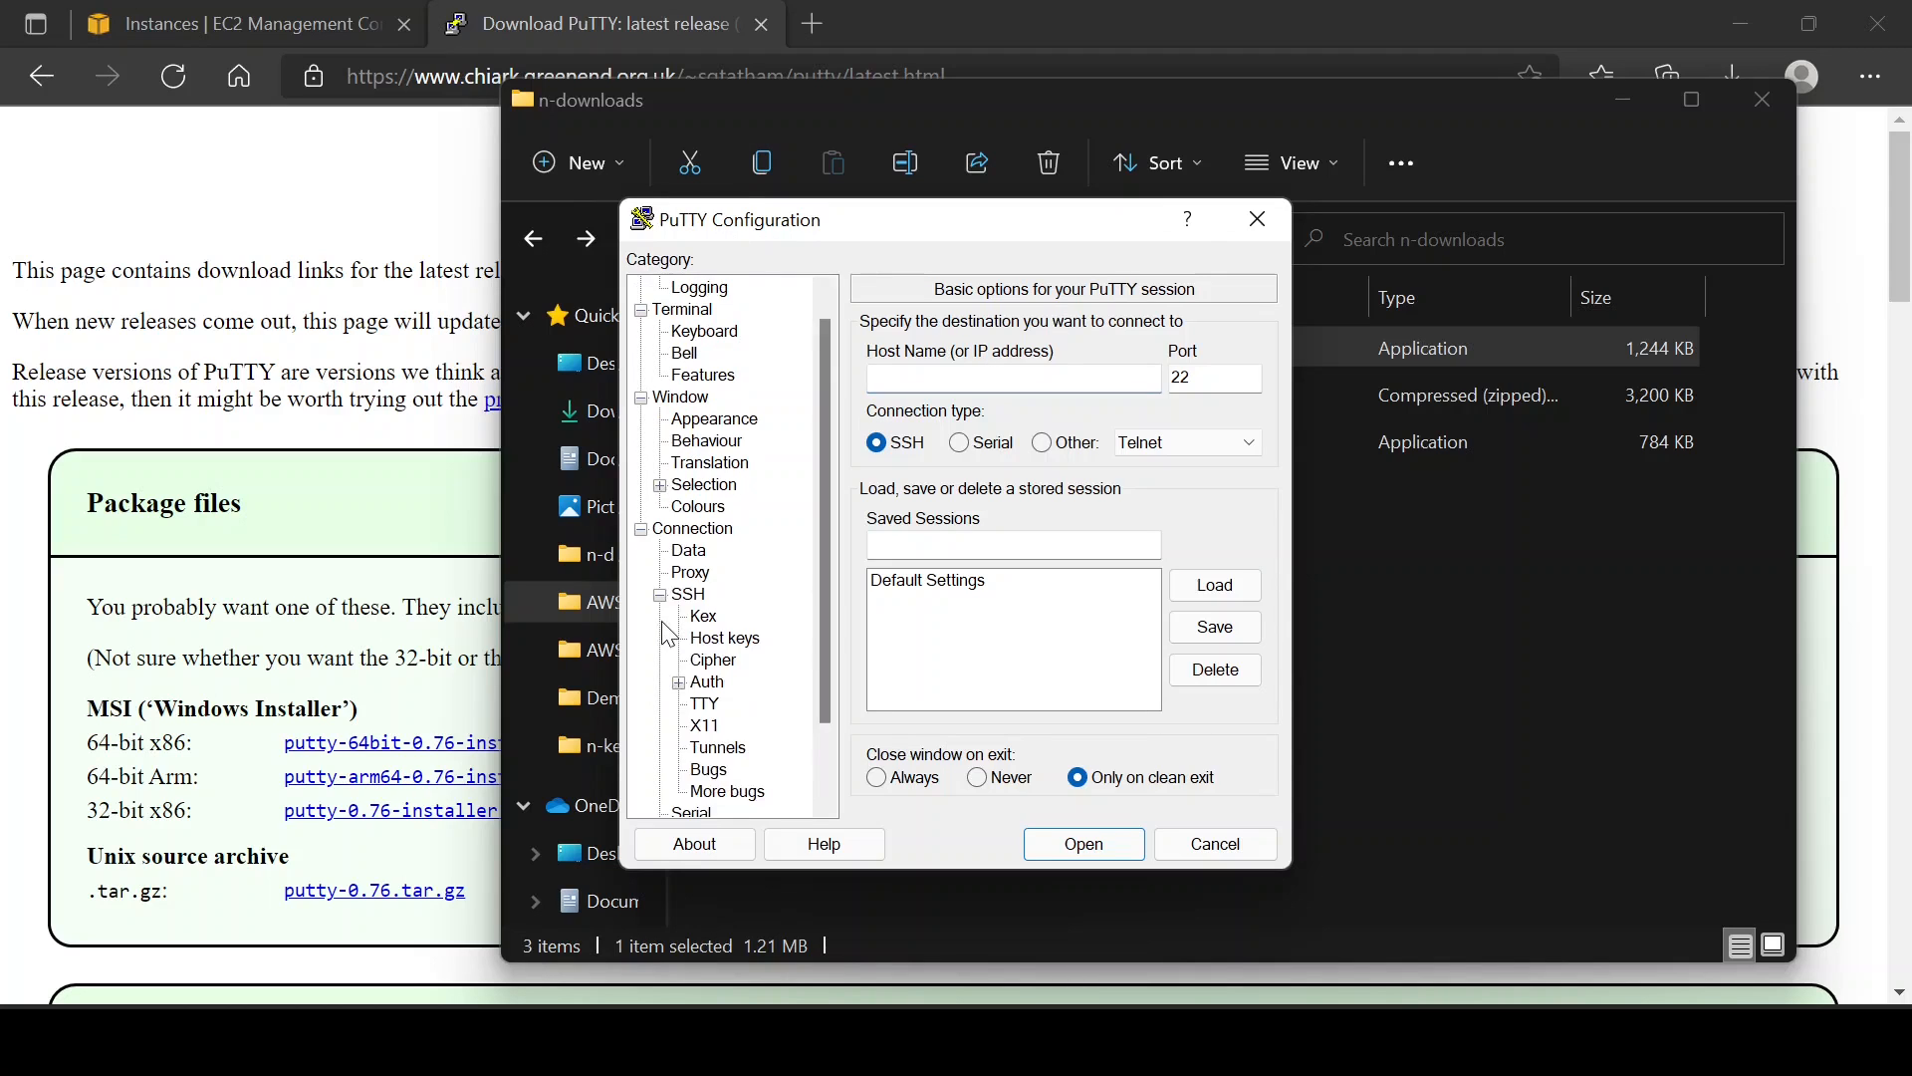
{"action": "left_click", "coordinate": [690, 597]}
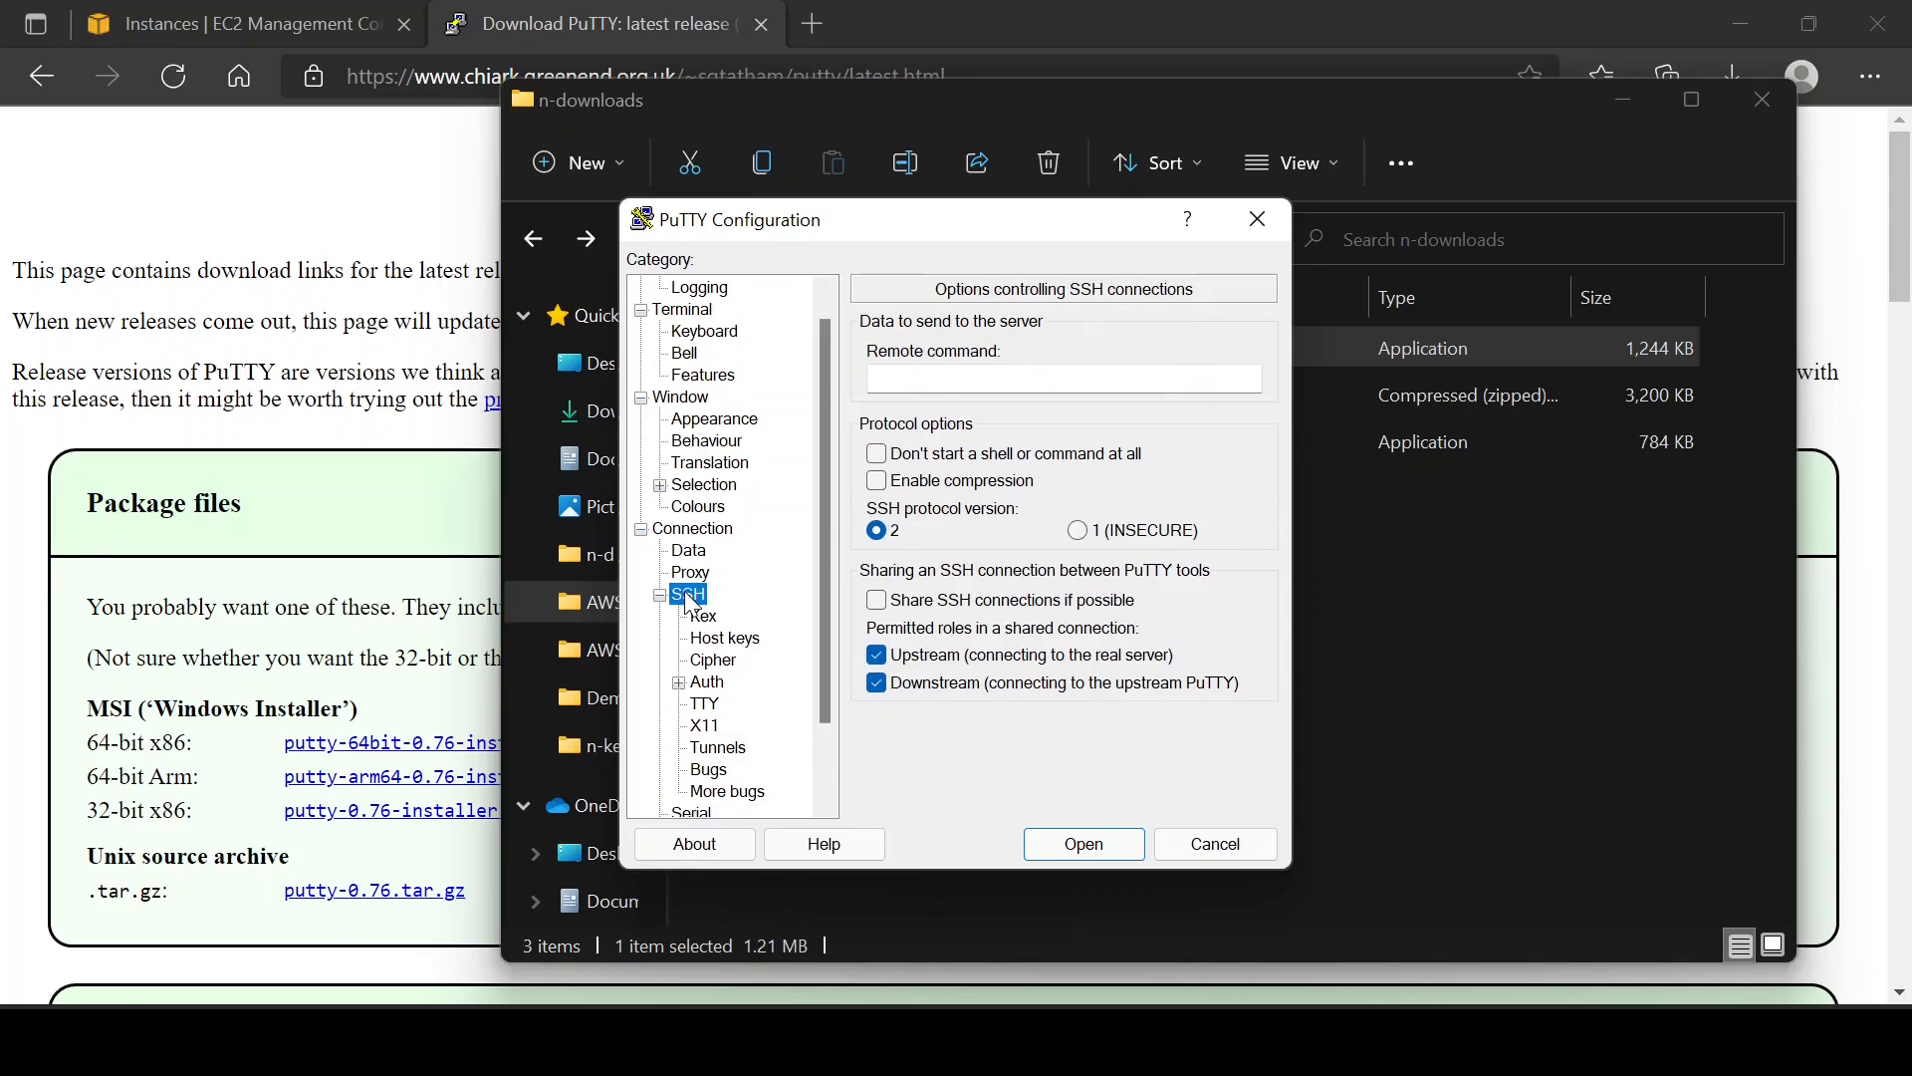
{"action": "left_click", "coordinate": [720, 687]}
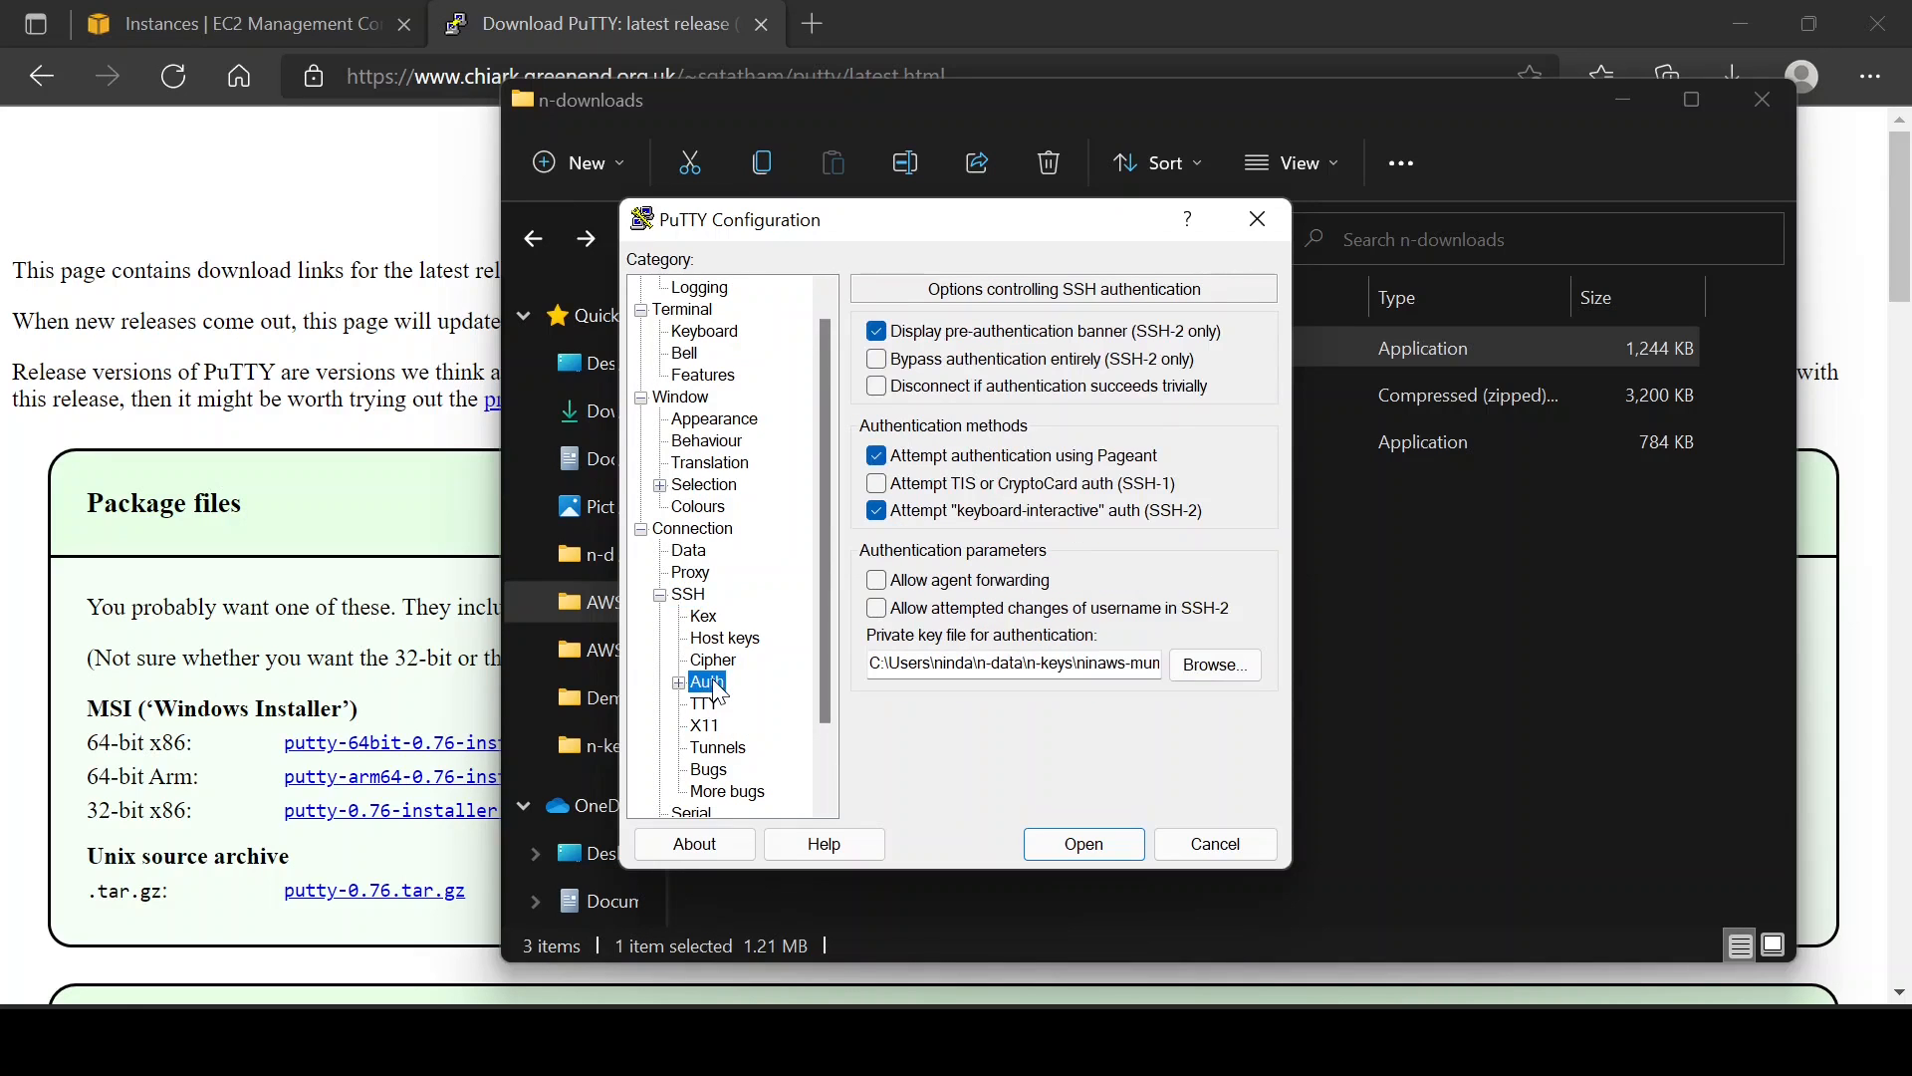
{"action": "left_click", "coordinate": [1217, 665]}
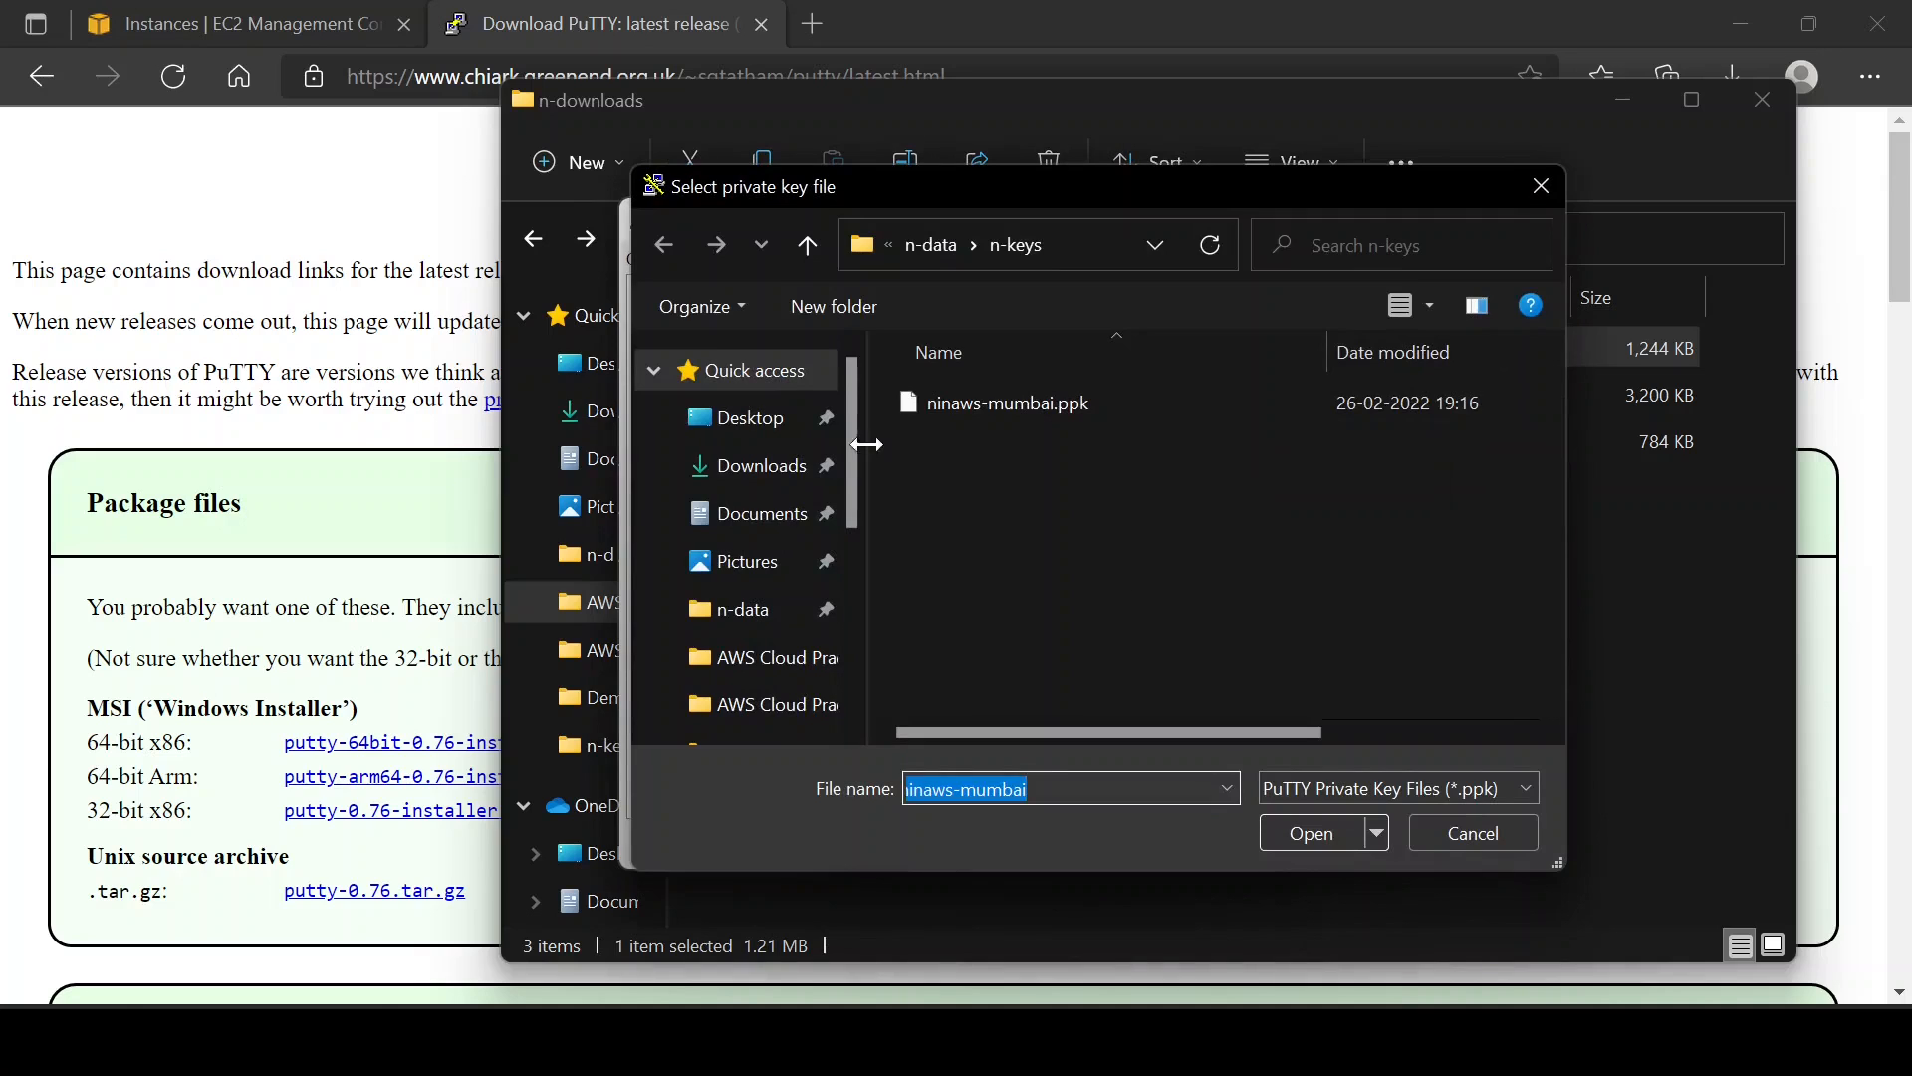
{"action": "left_click", "coordinate": [762, 465]}
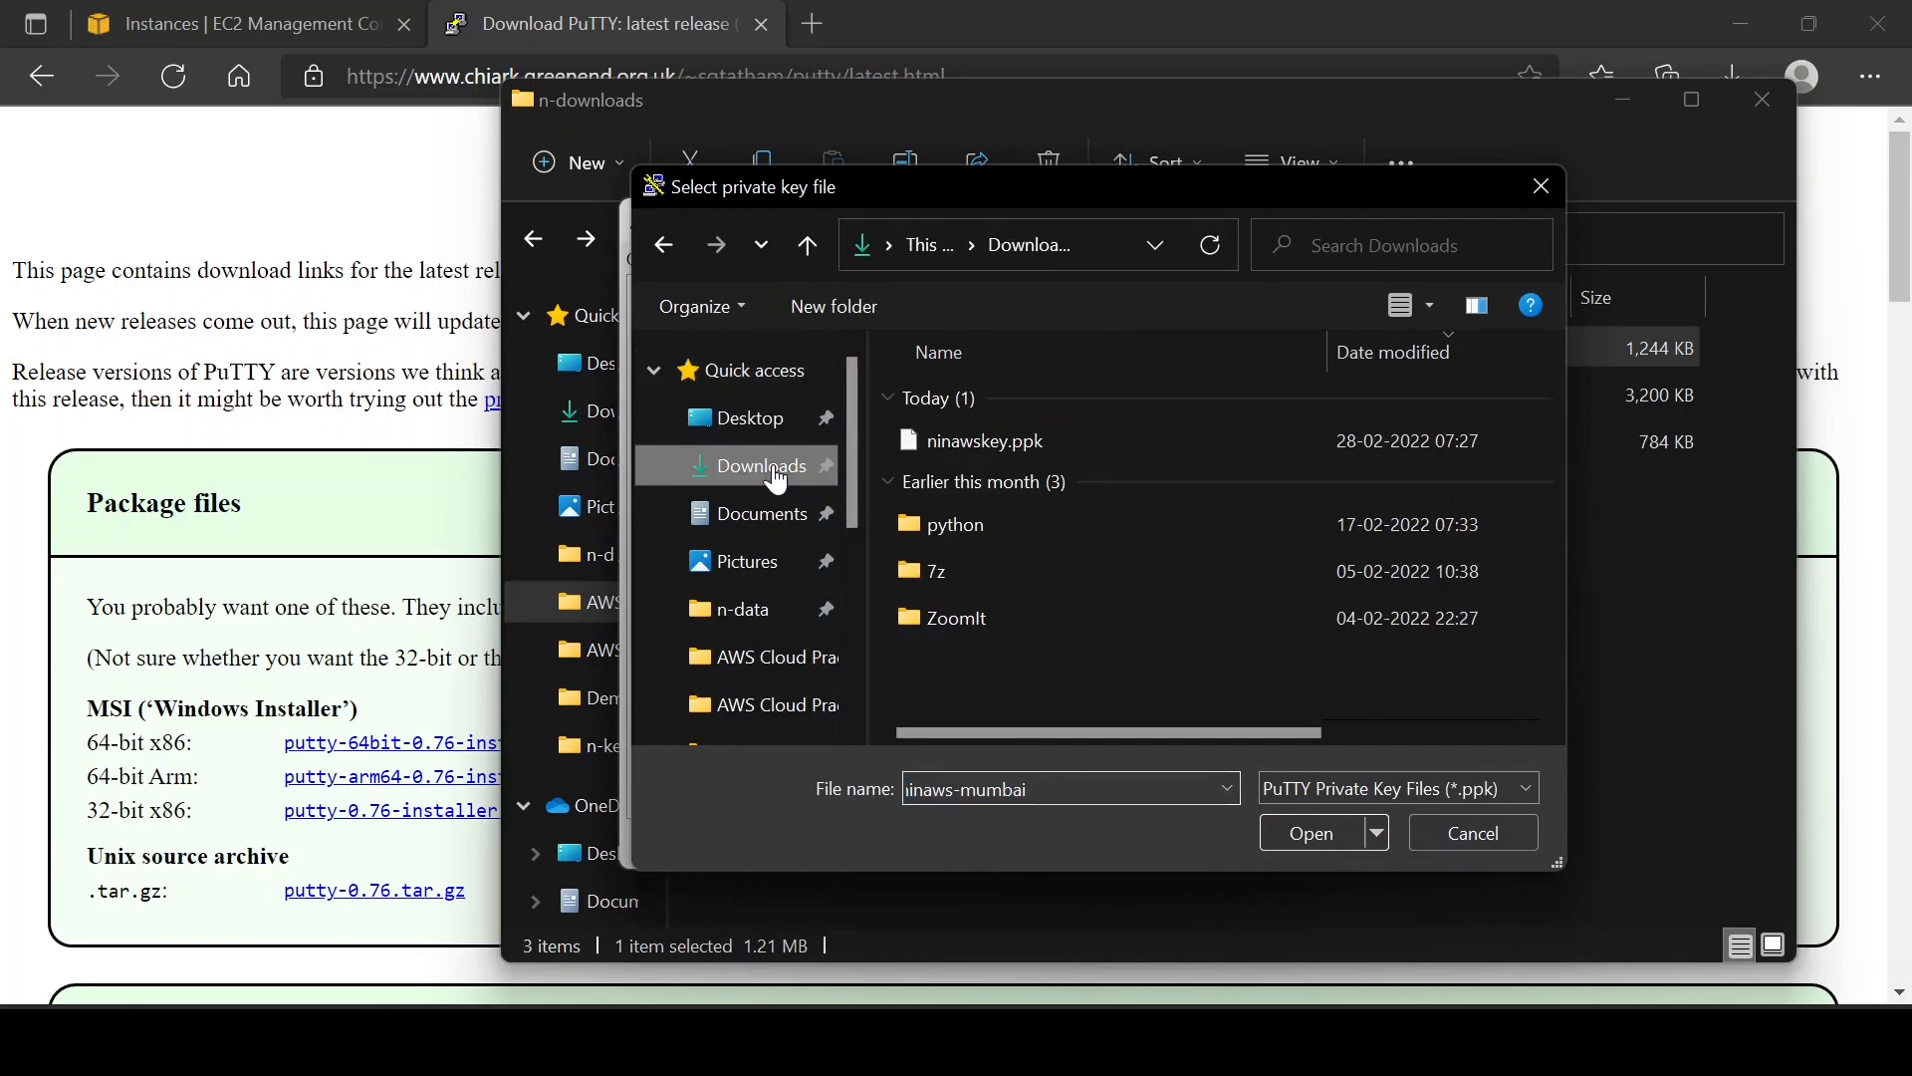
{"action": "double_click", "coordinate": [981, 445]}
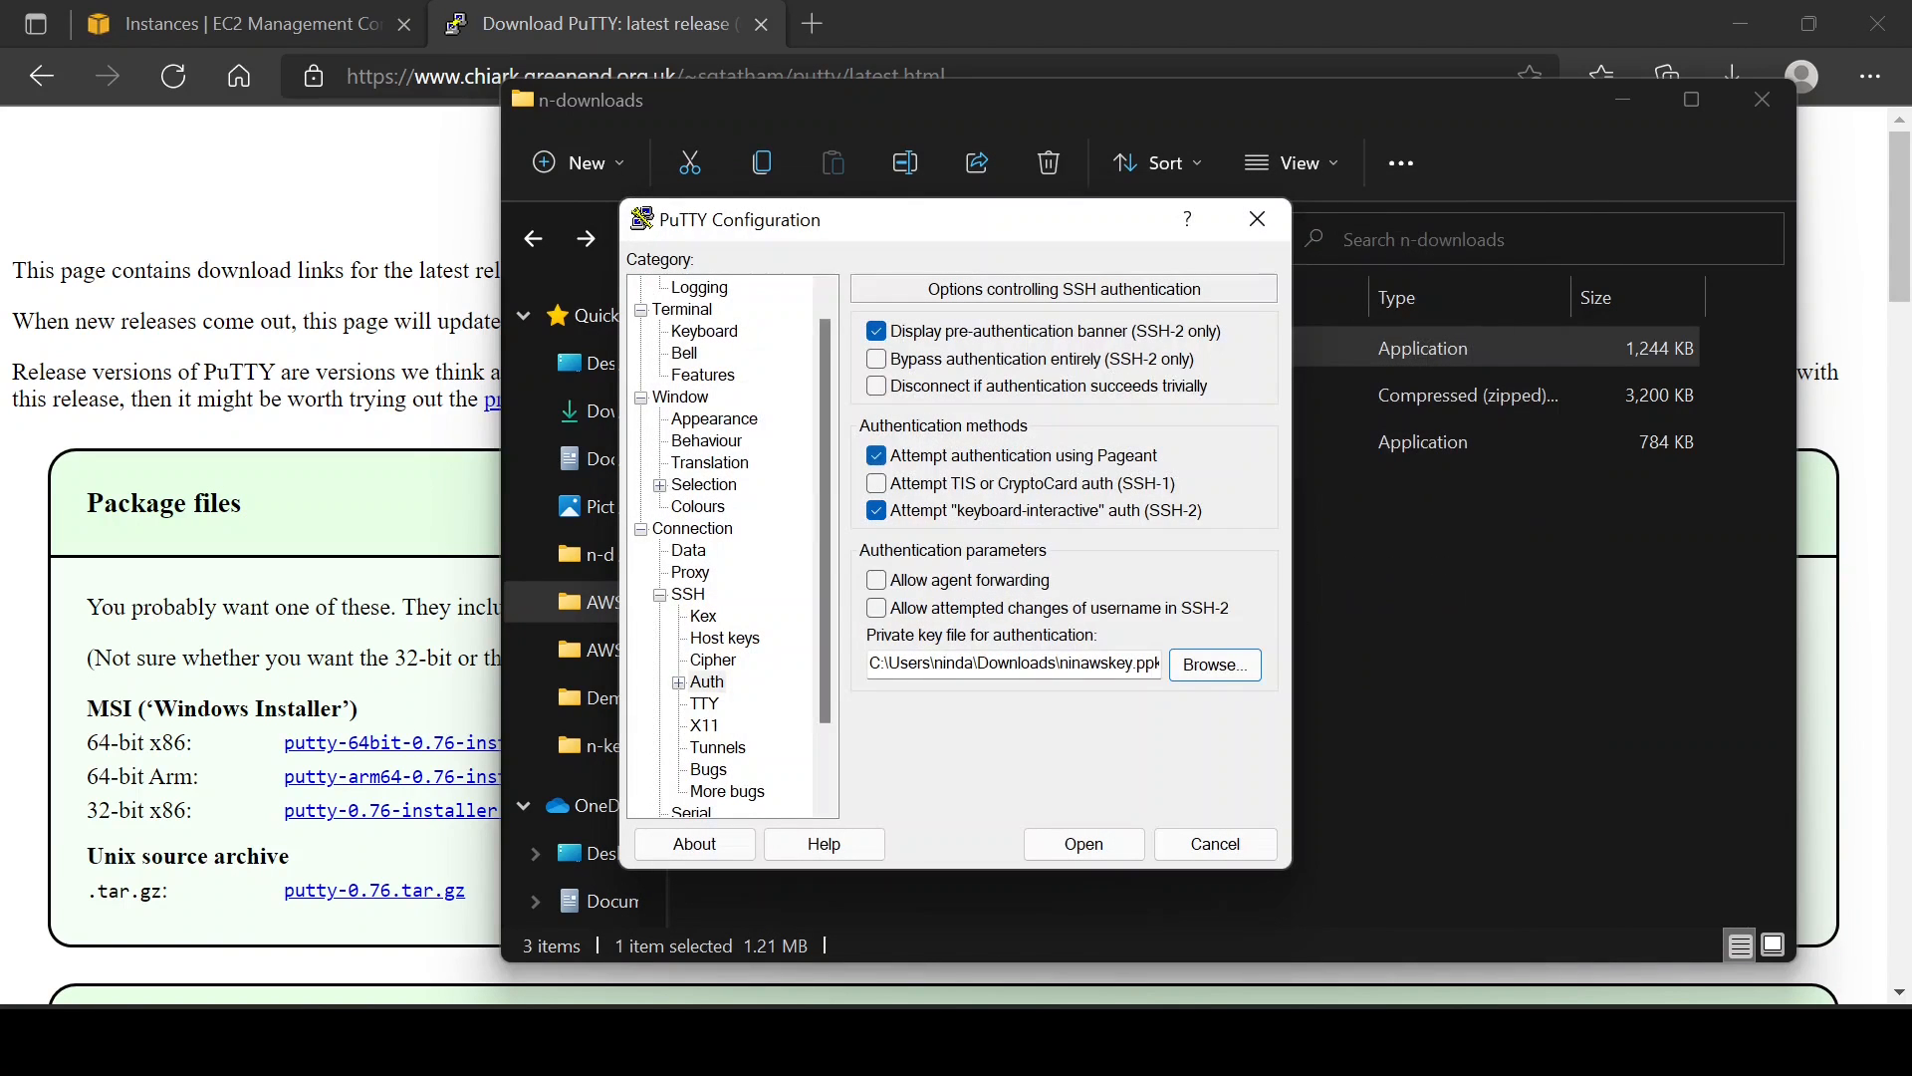
- Save the session configuration with the chosen key to Default Settings
{"action": "scroll", "coordinate": [737, 478], "scroll_direction": "up", "scroll_amount": 1}
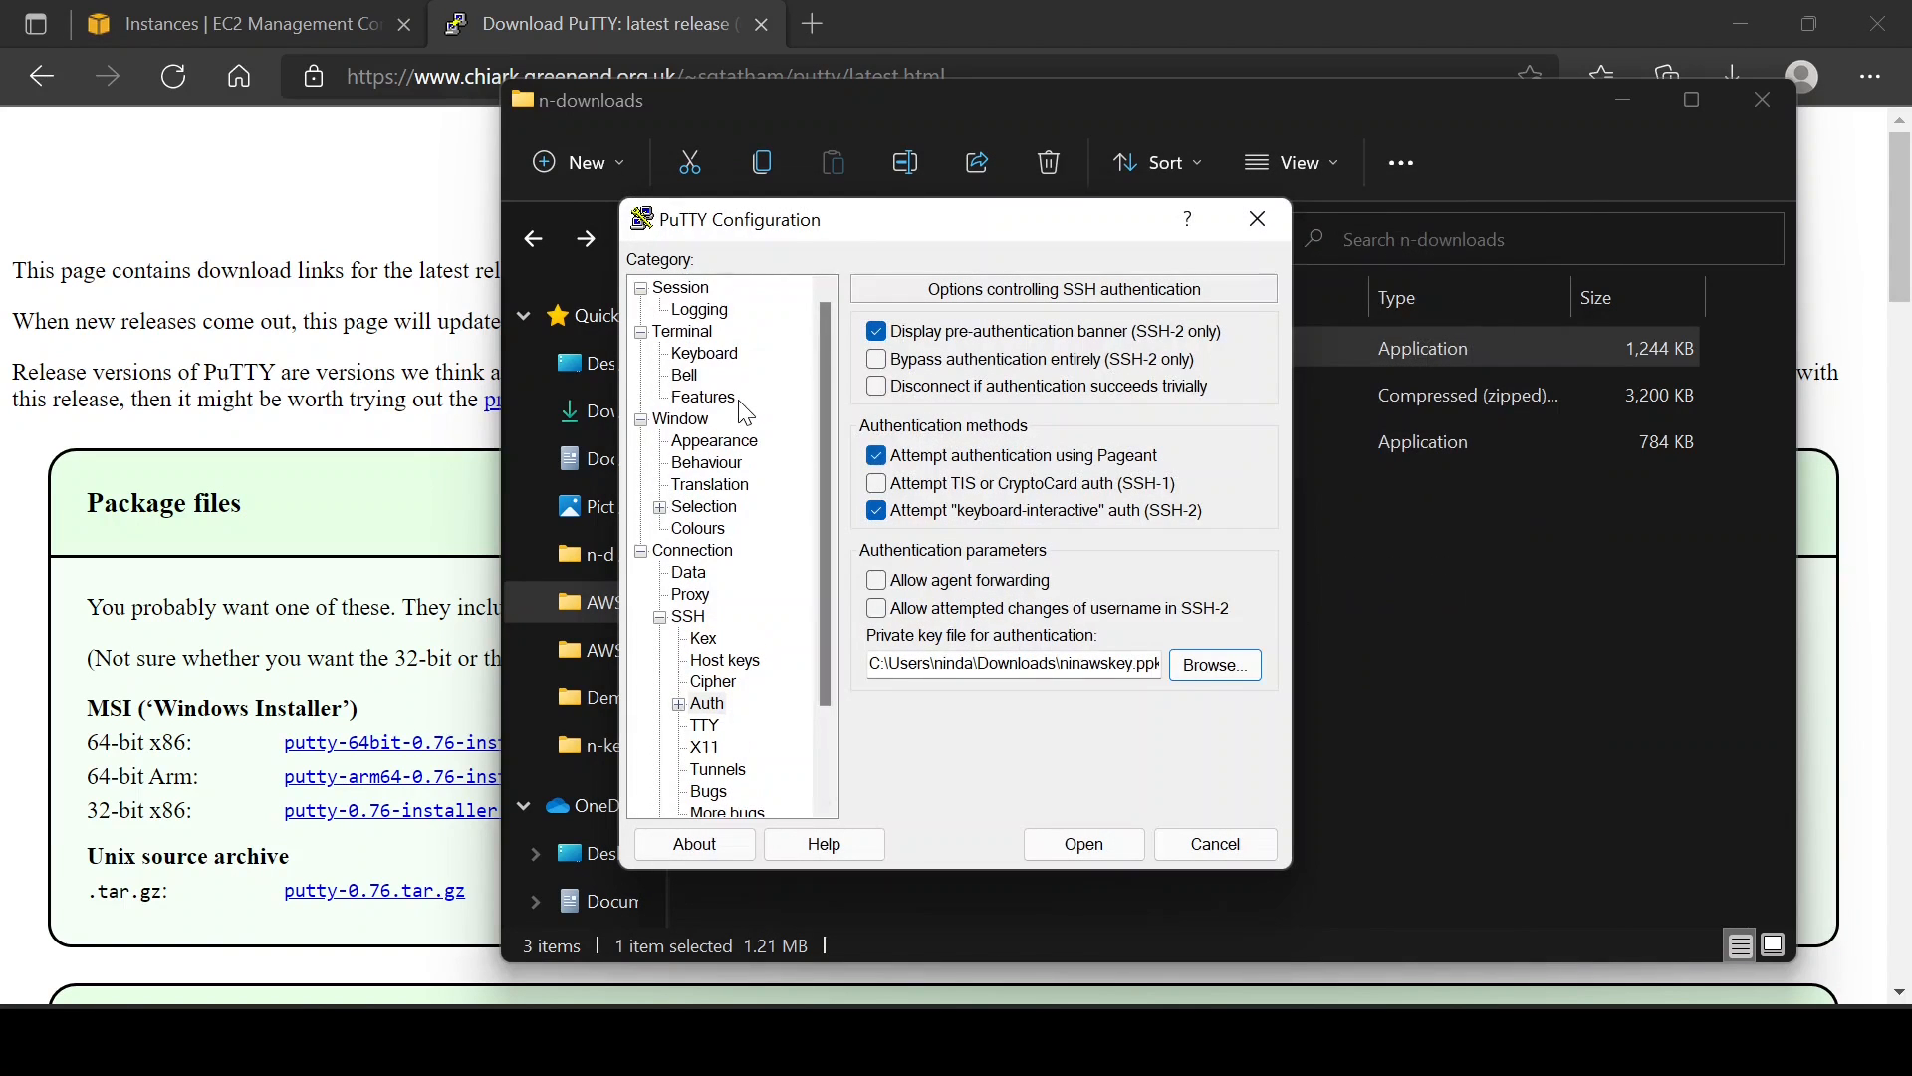
{"action": "left_click", "coordinate": [699, 291]}
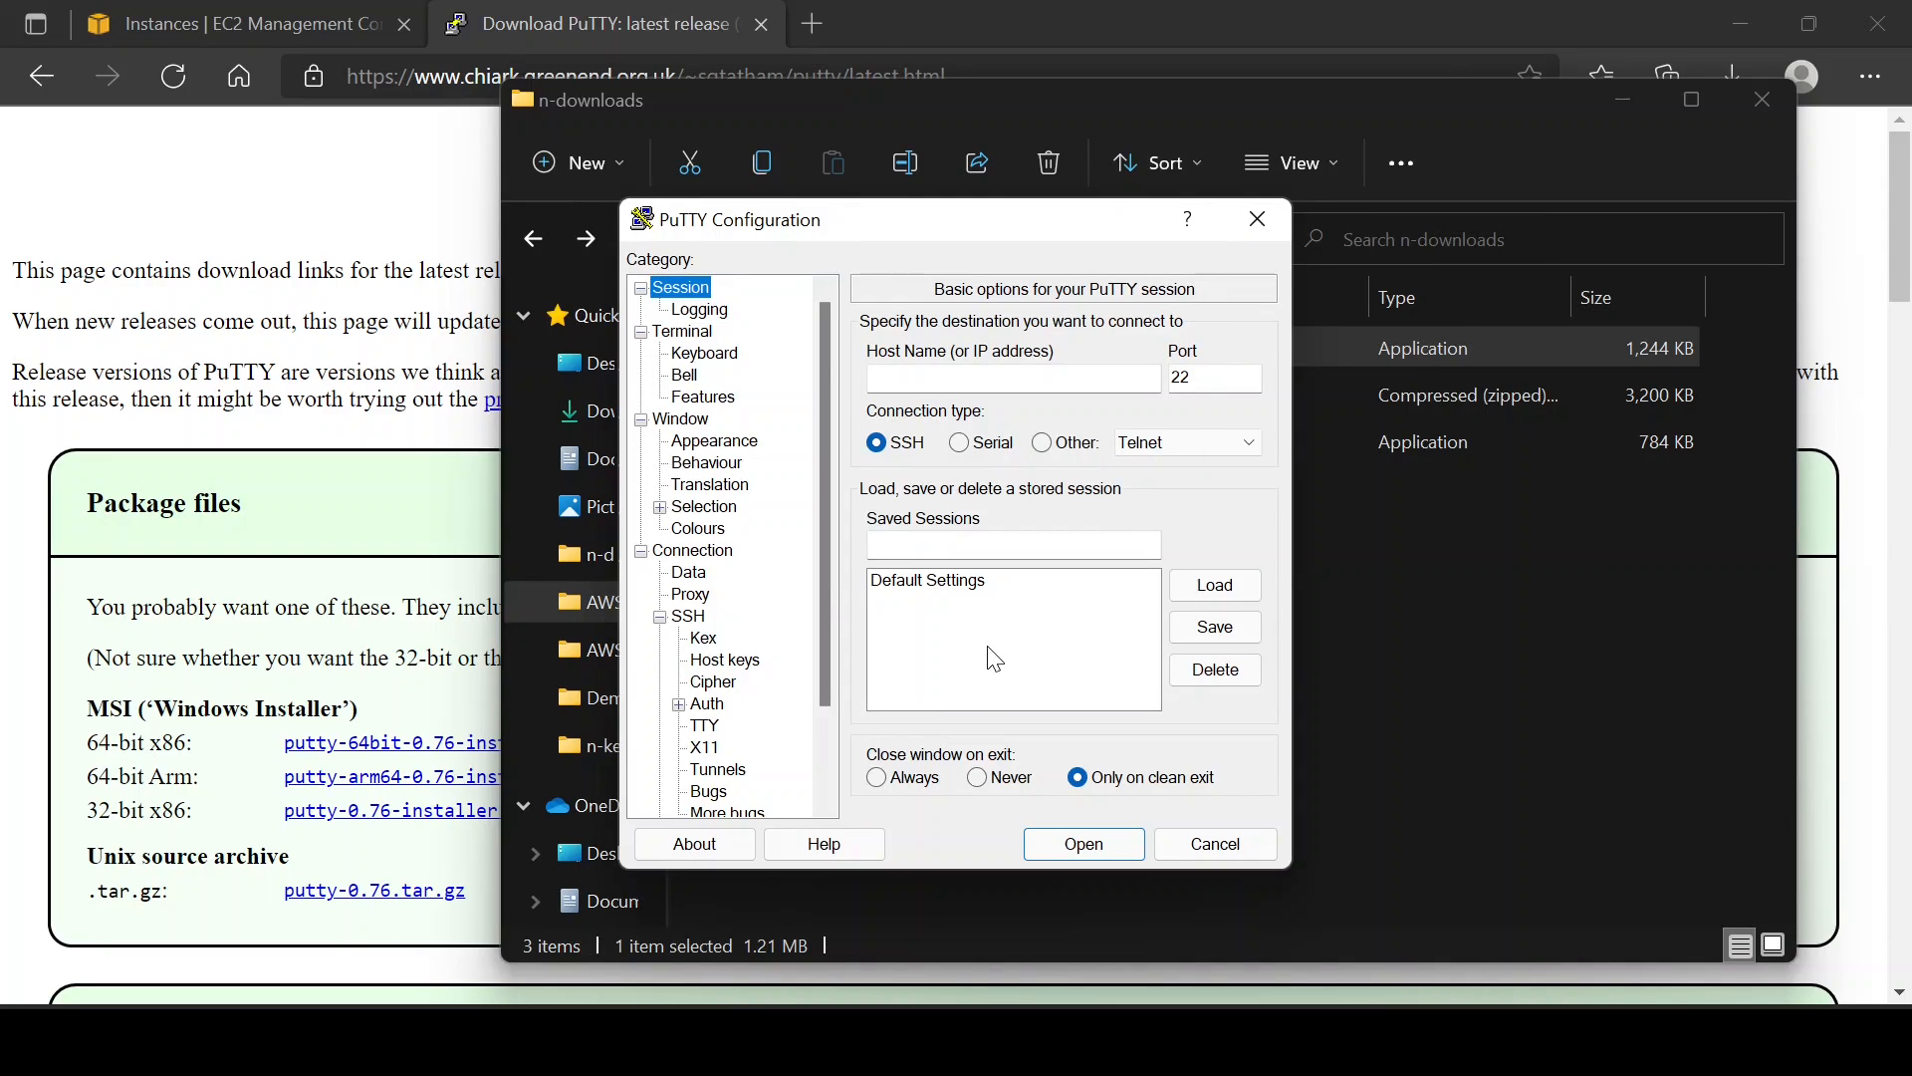
{"action": "left_click", "coordinate": [938, 582]}
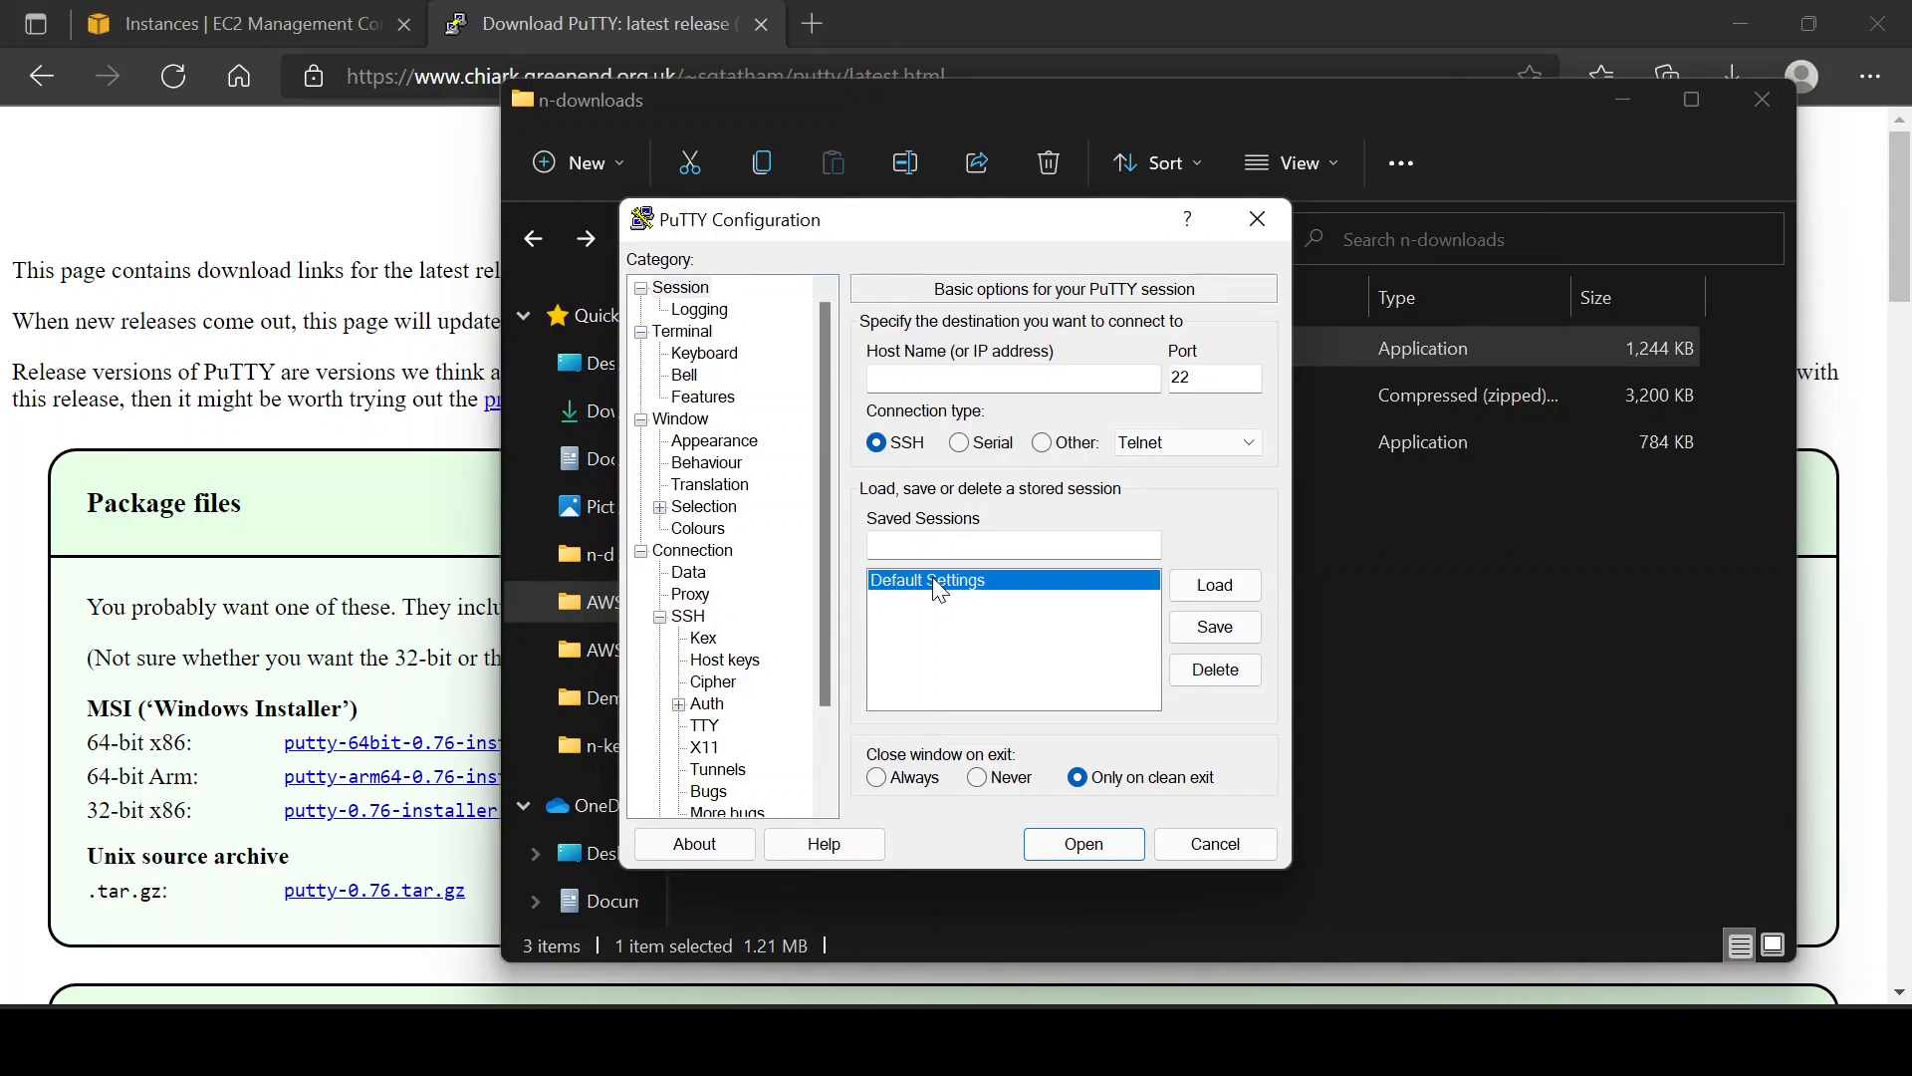
{"action": "left_click", "coordinate": [1233, 642]}
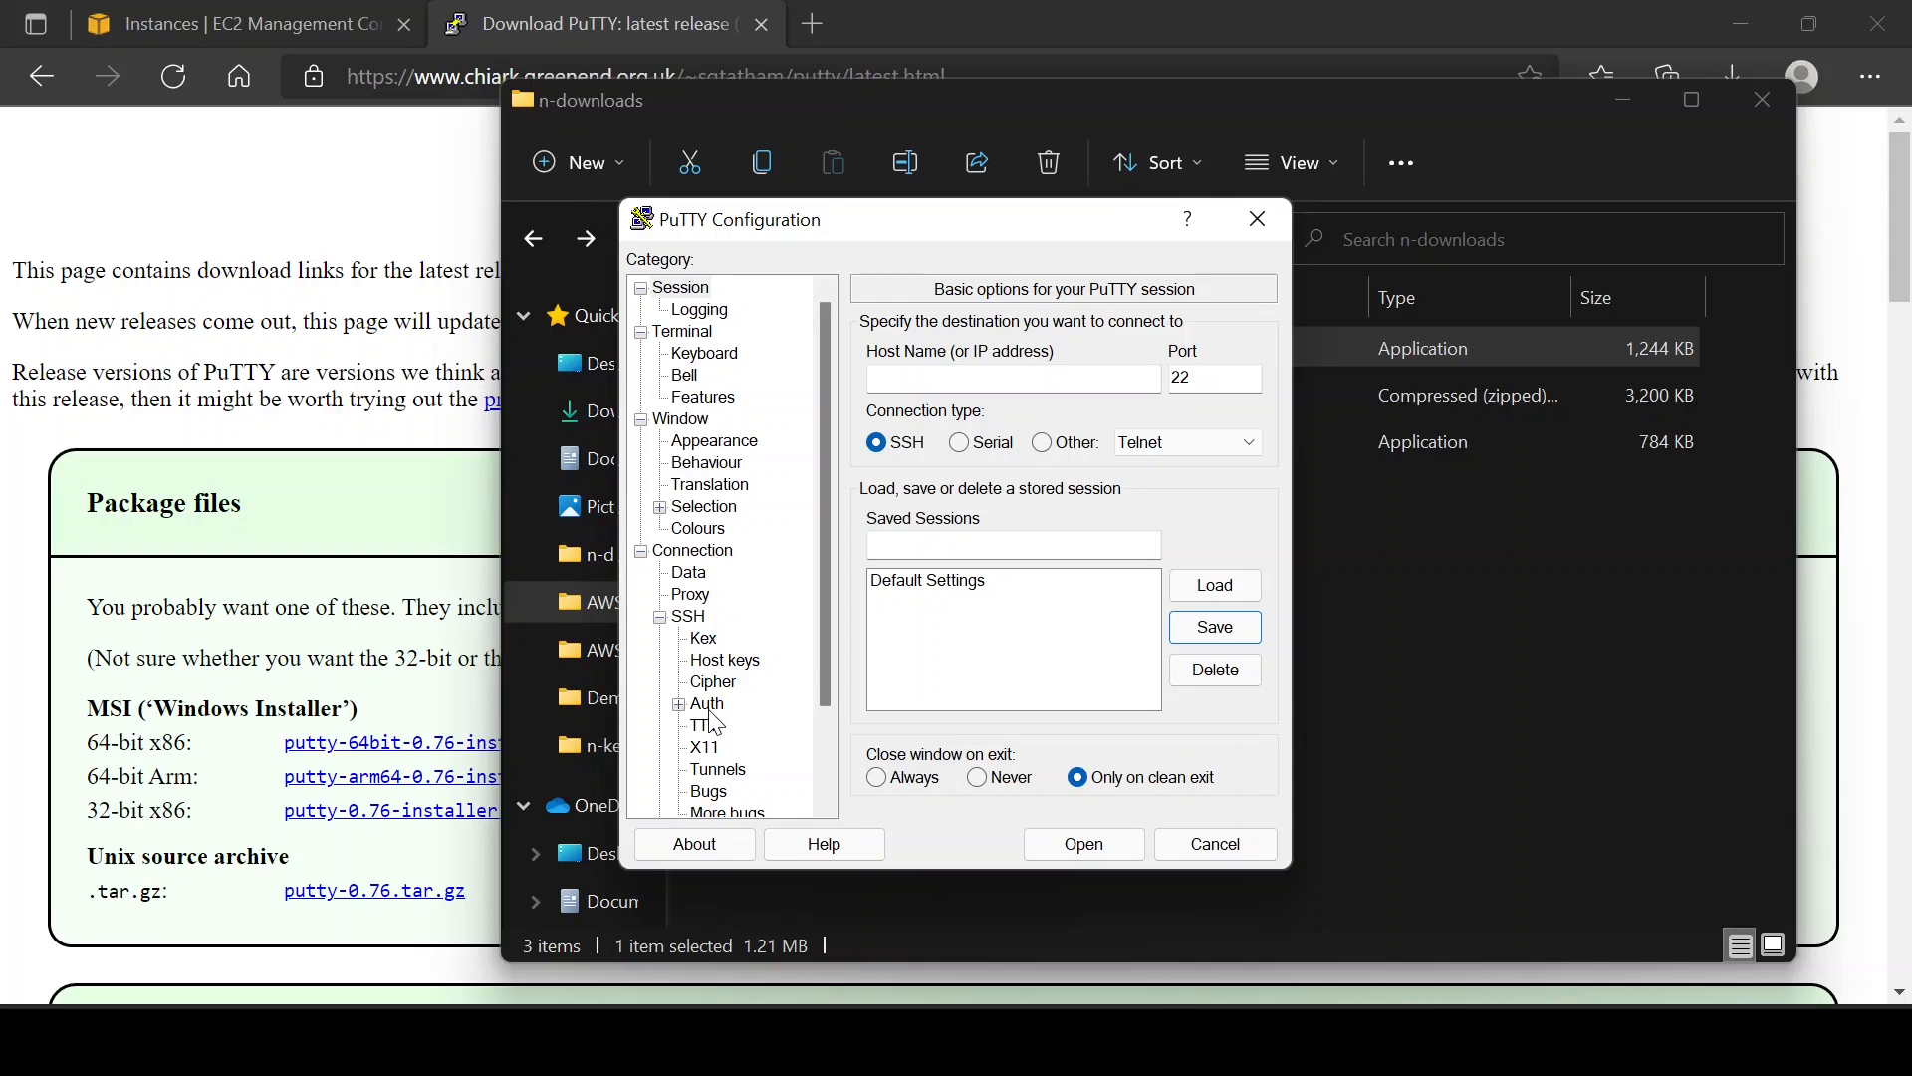
- Switch to the EC2 console, refresh the instance list and copy the public IPv4 address of vm1
{"action": "left_click", "coordinate": [948, 378]}
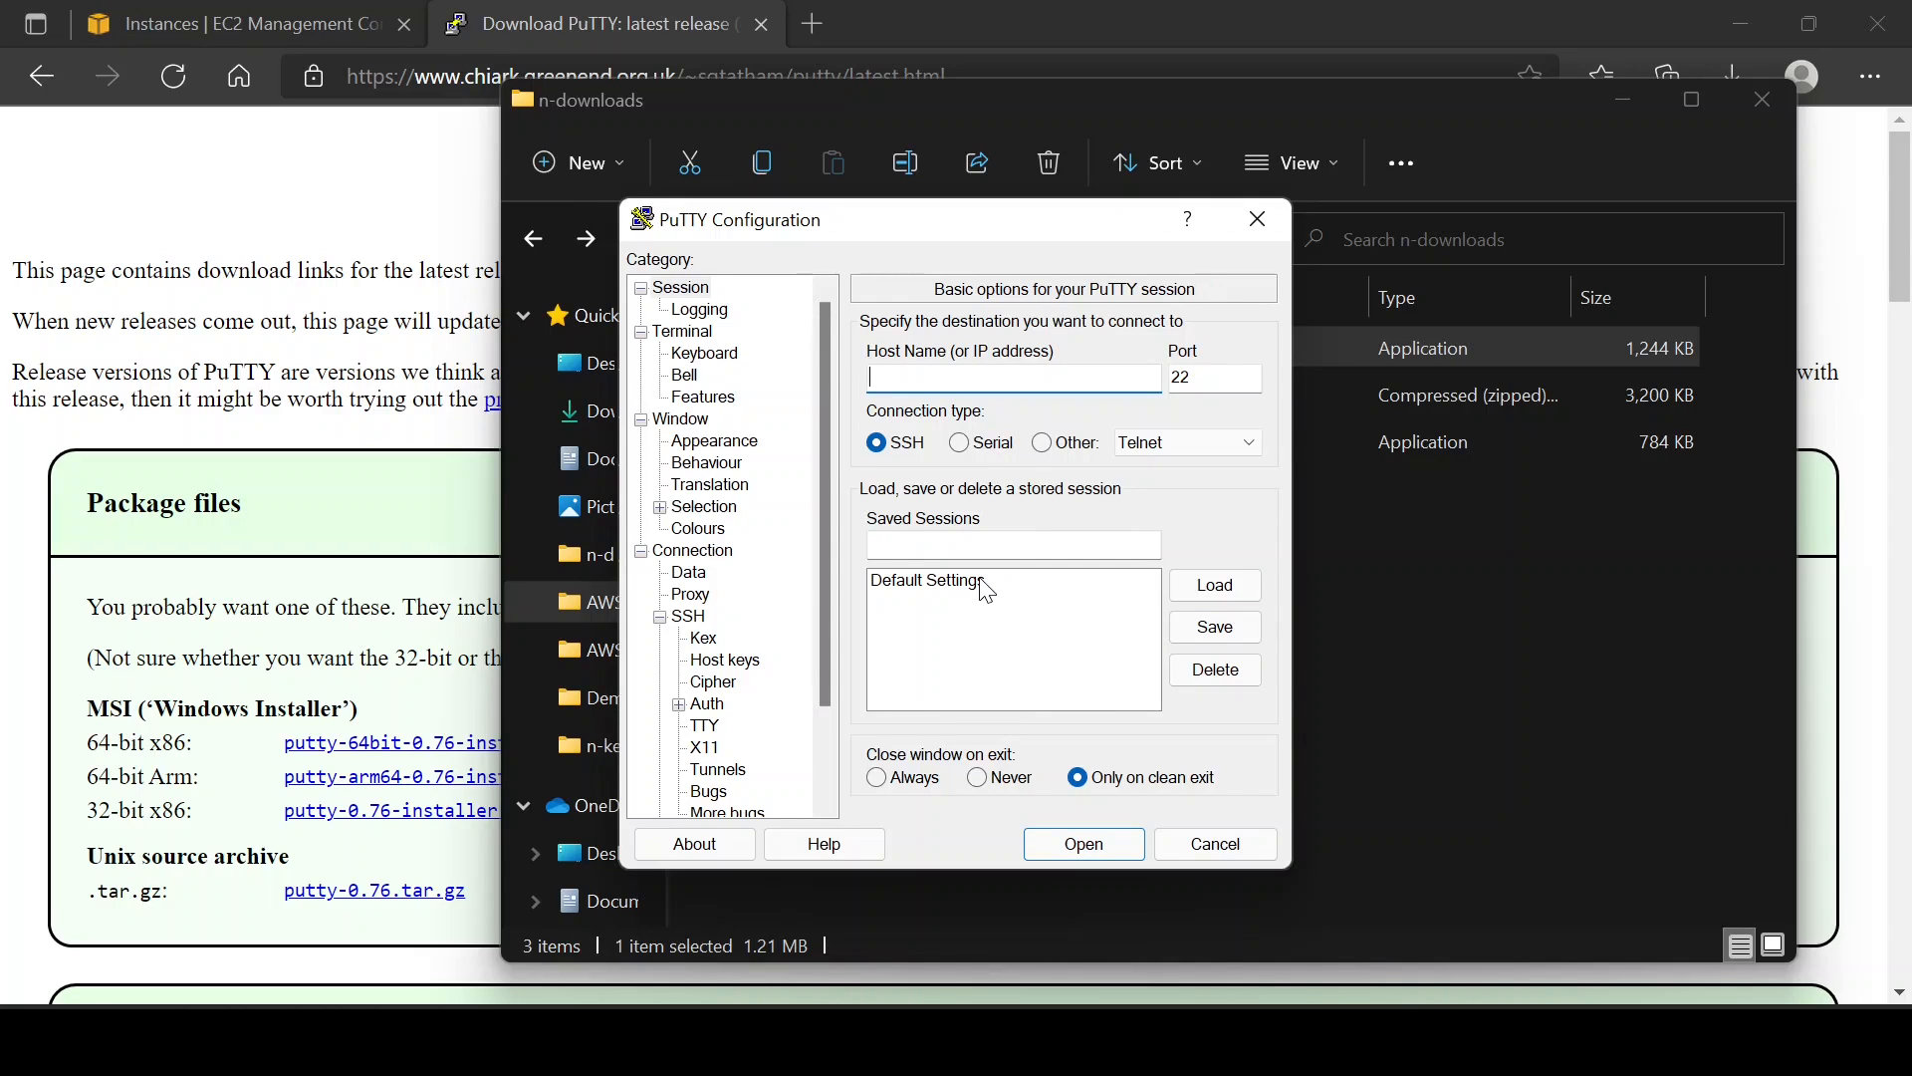
{"action": "left_click", "coordinate": [924, 1040]}
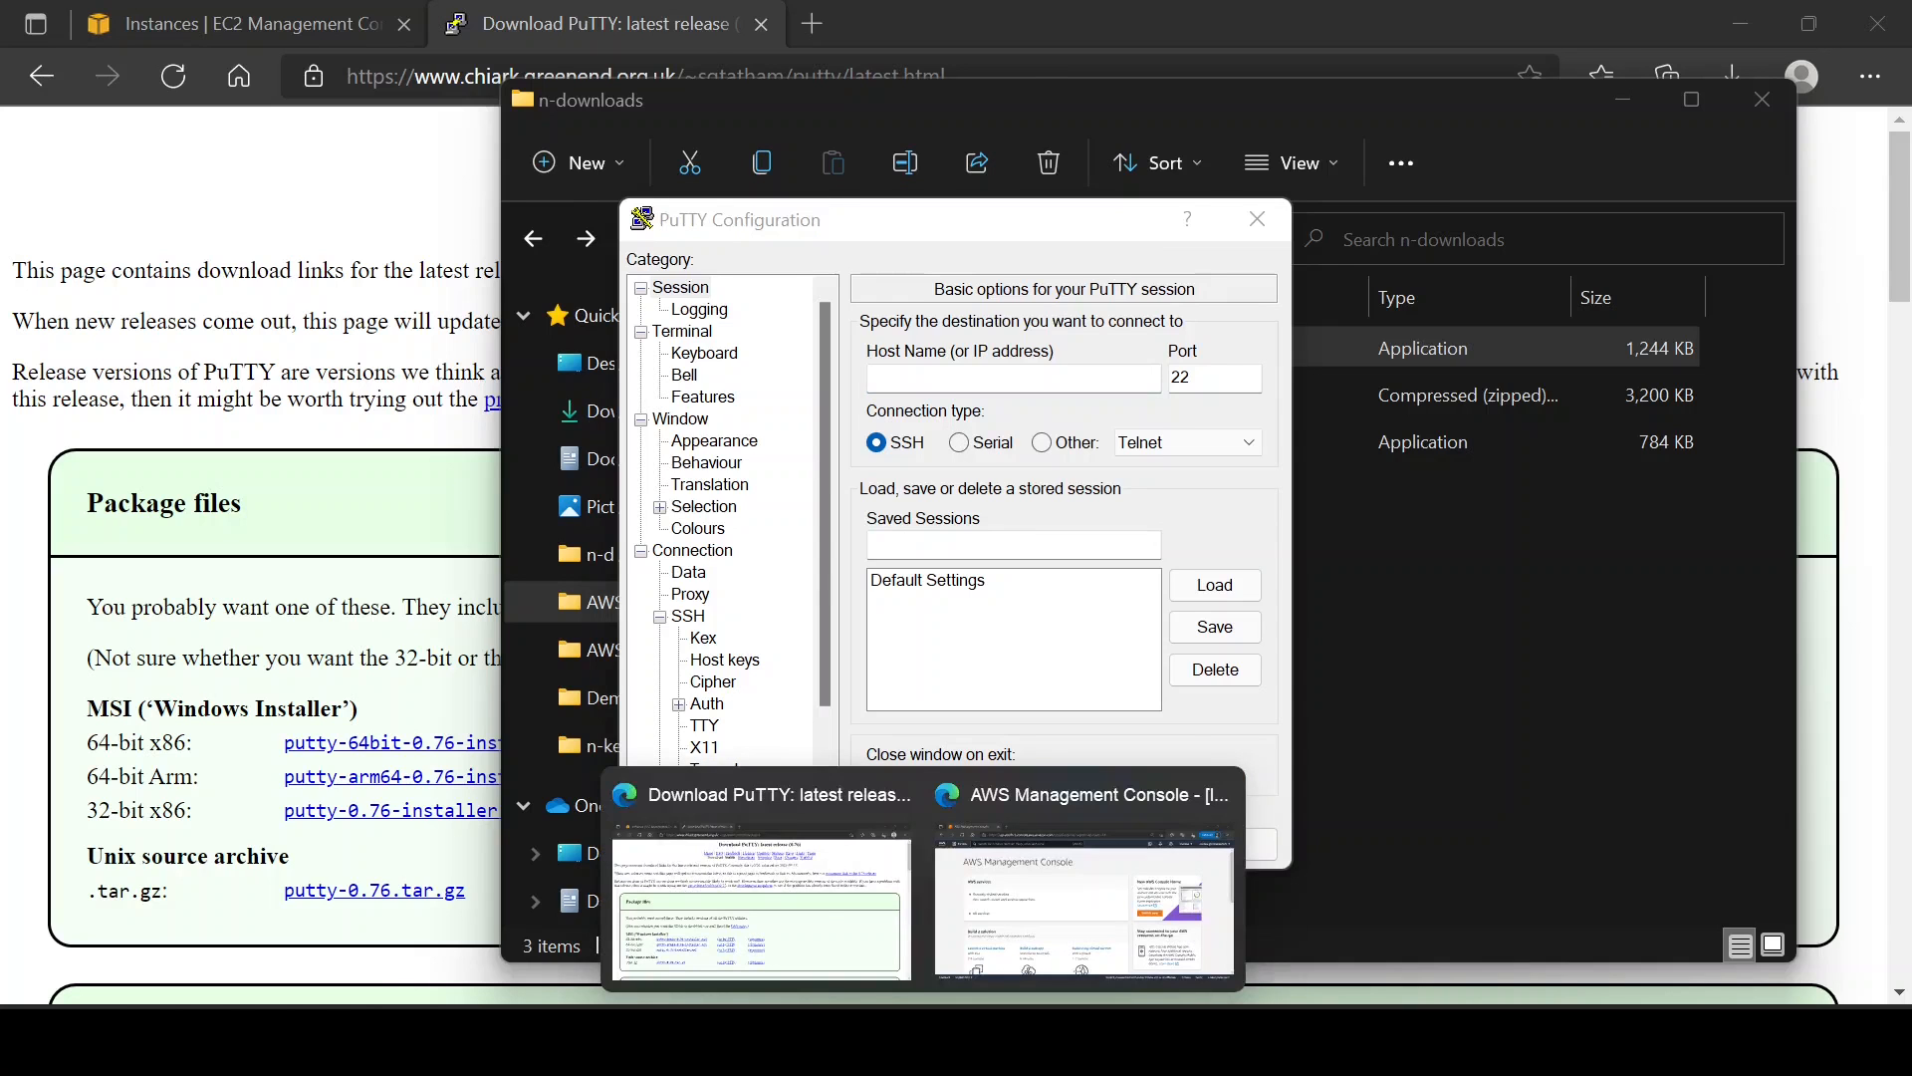
{"action": "left_click", "coordinate": [841, 937]}
{"action": "left_click", "coordinate": [254, 26]}
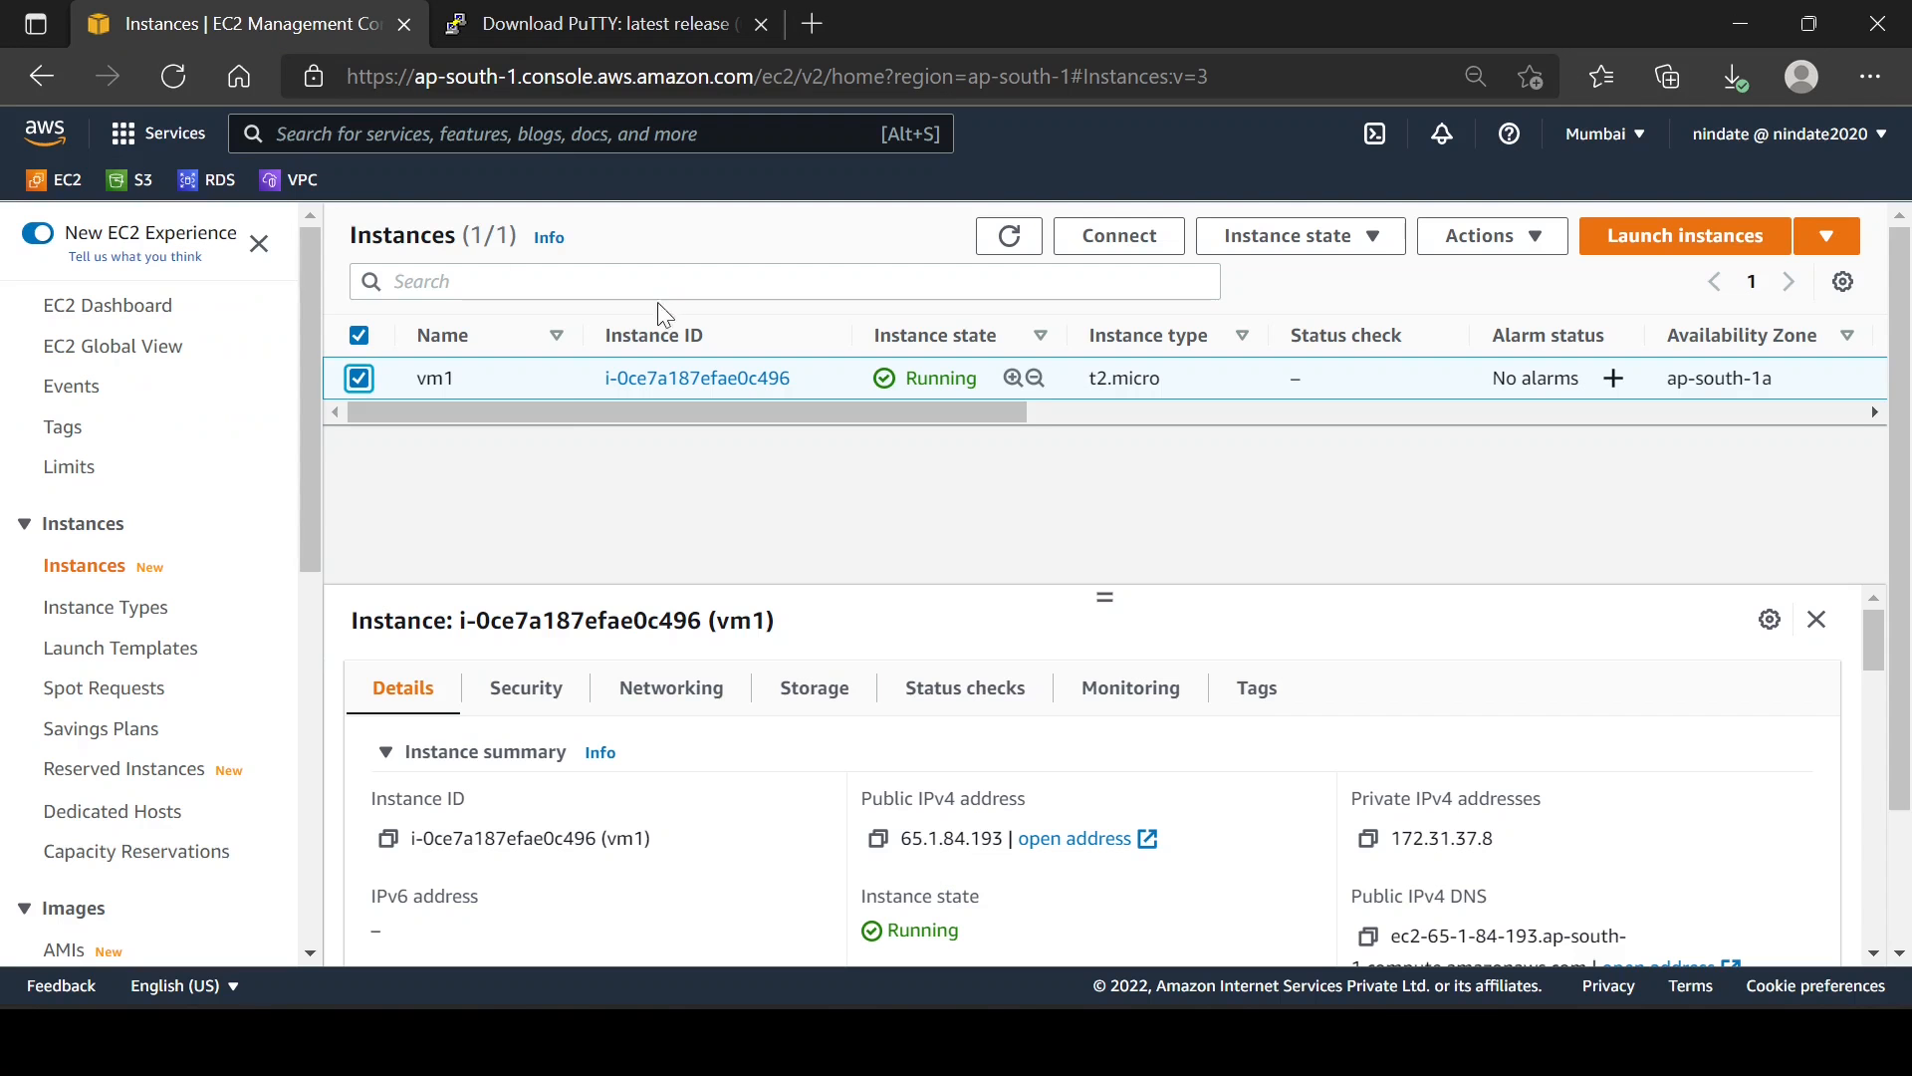
{"action": "left_click", "coordinate": [358, 380]}
{"action": "left_click", "coordinate": [1008, 239]}
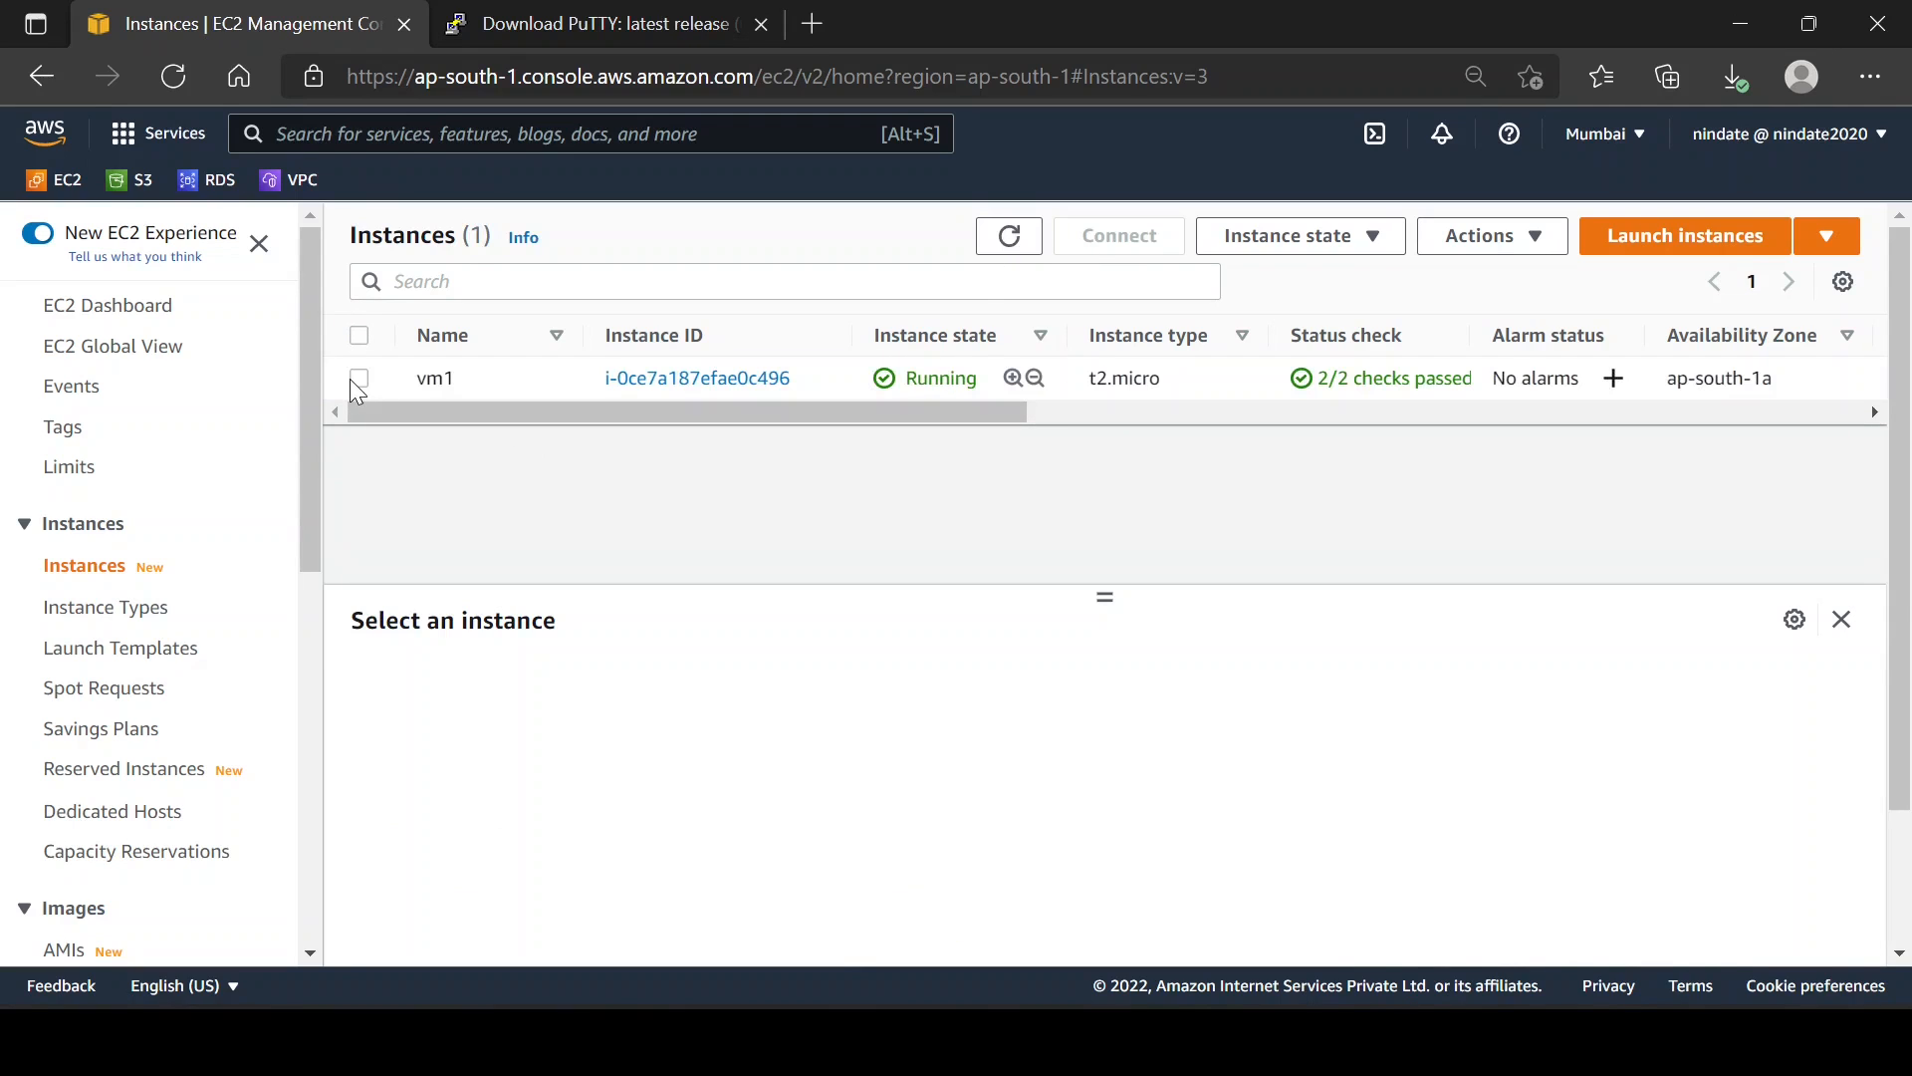
{"action": "left_click", "coordinate": [358, 380]}
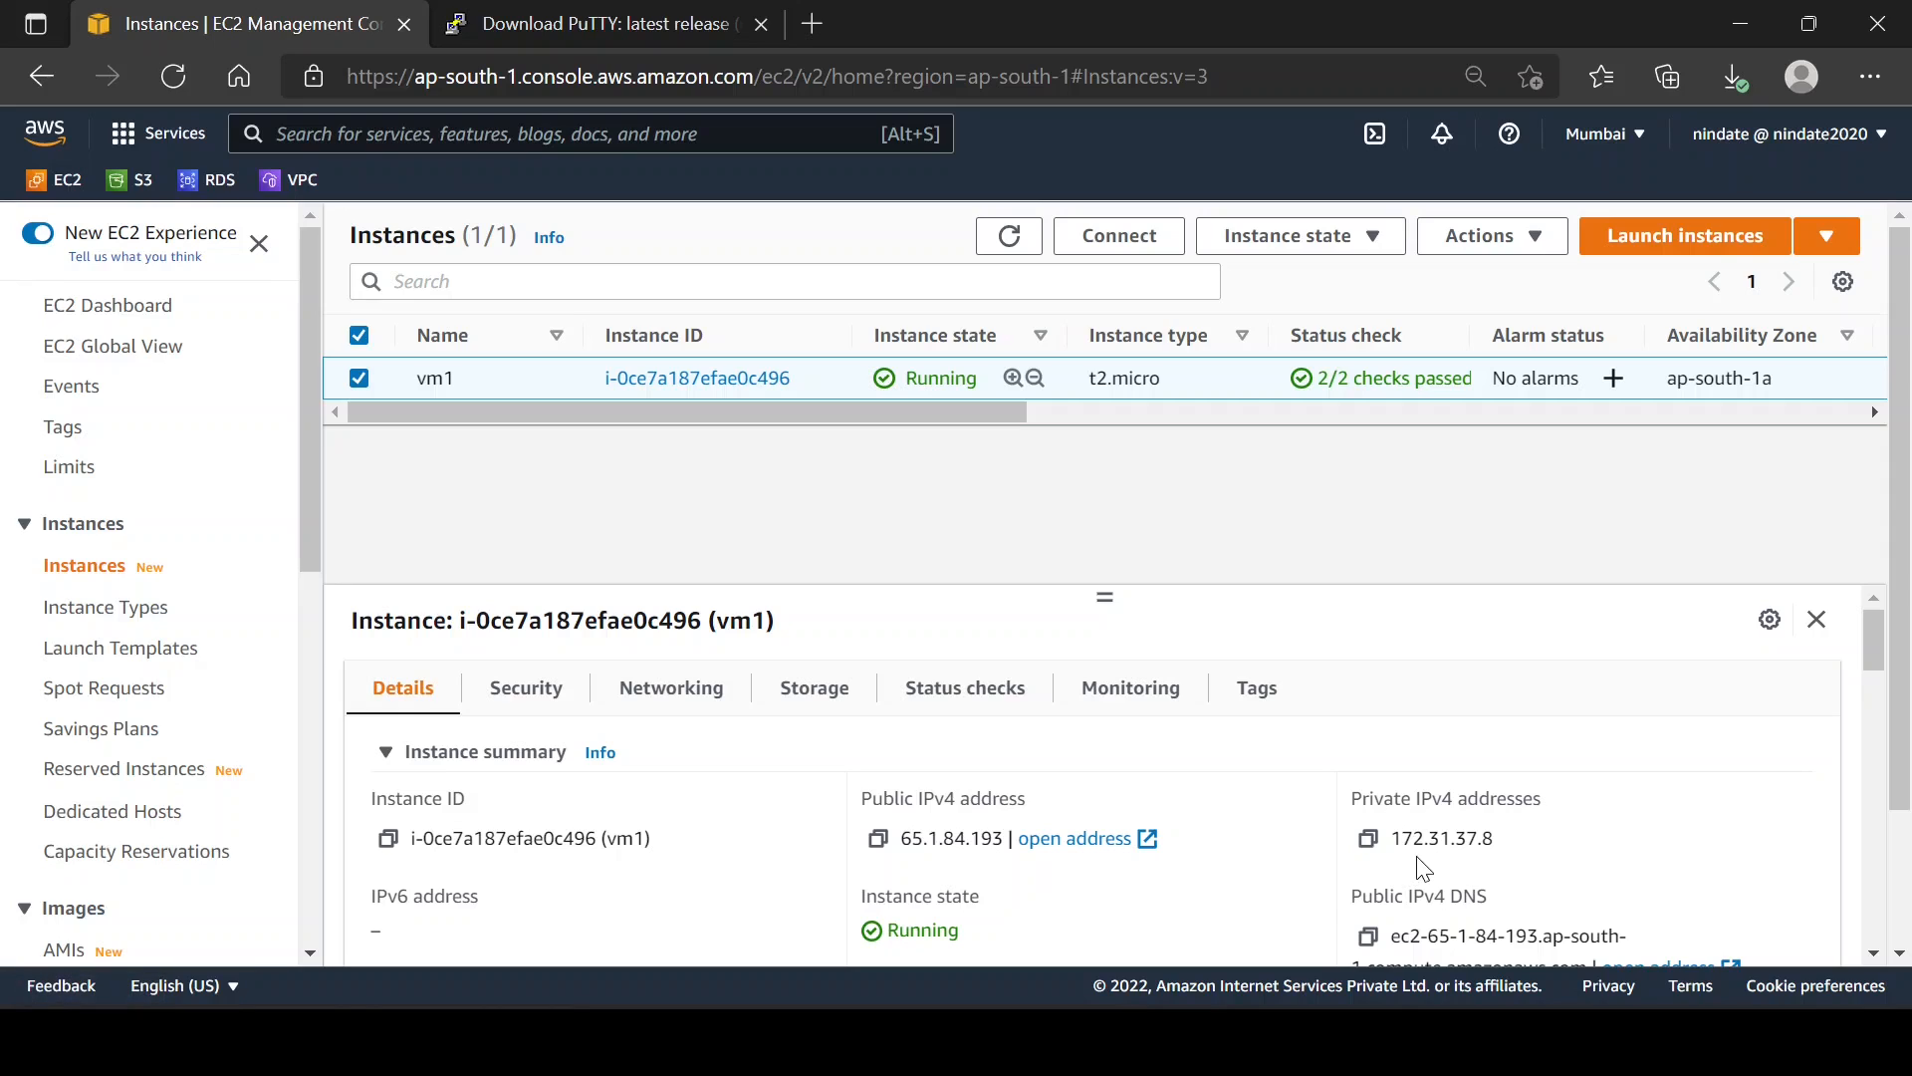
{"action": "left_click", "coordinate": [879, 855]}
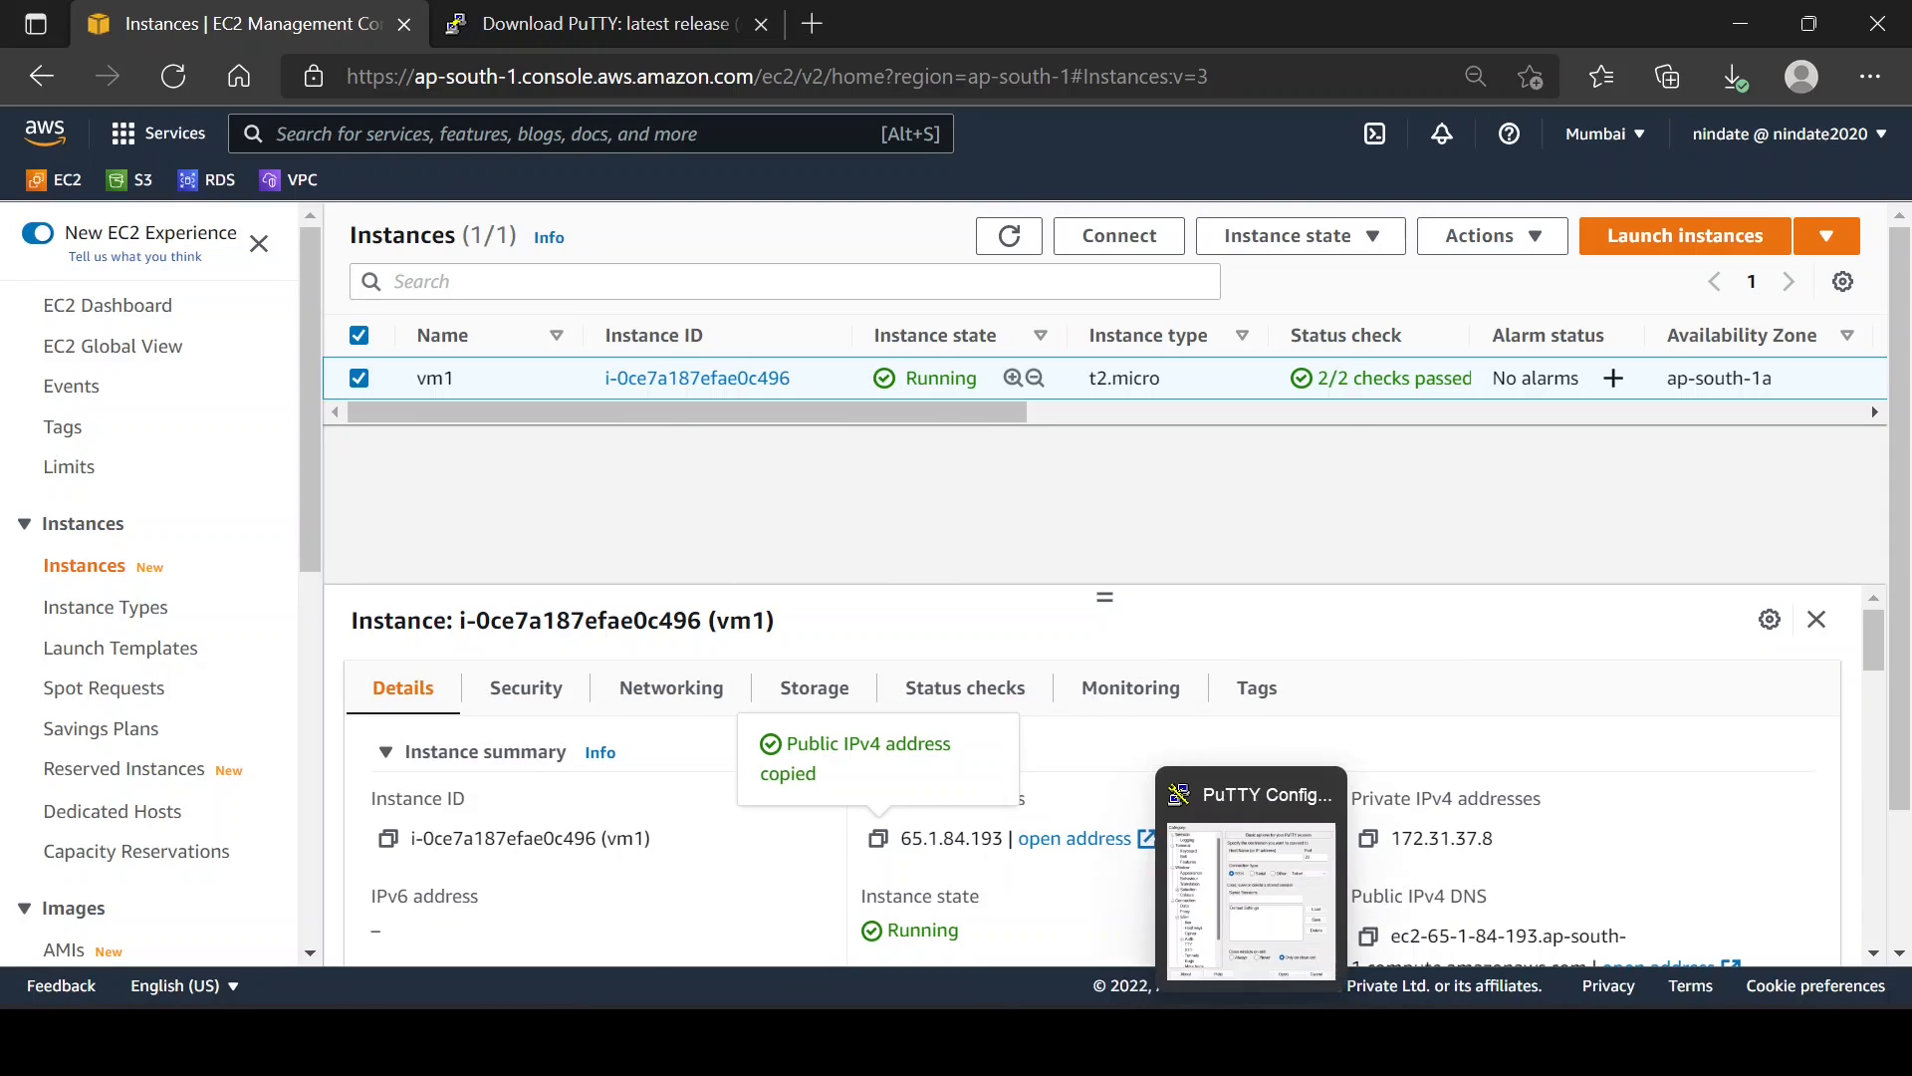
{"action": "left_click", "coordinate": [1210, 877]}
{"action": "type", "text": "ubuntu"}
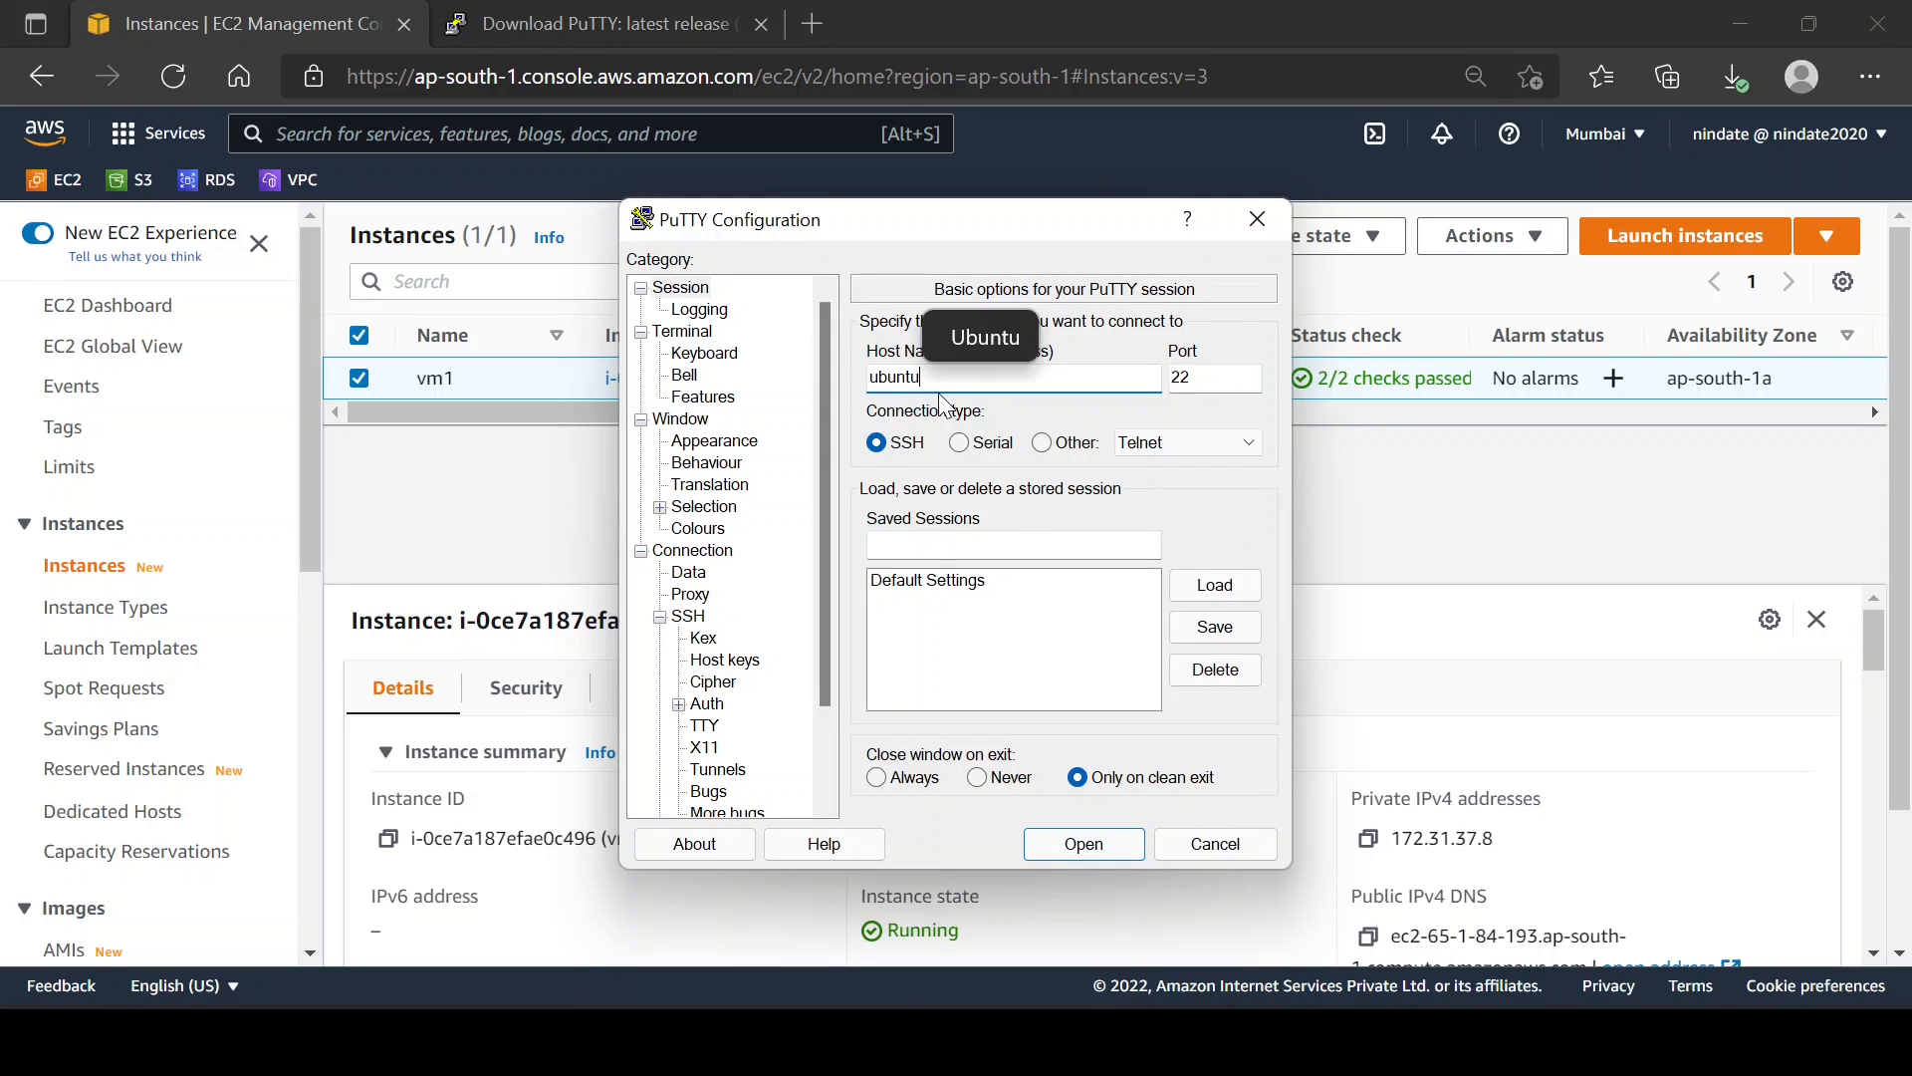
{"action": "type", "text": "@"}
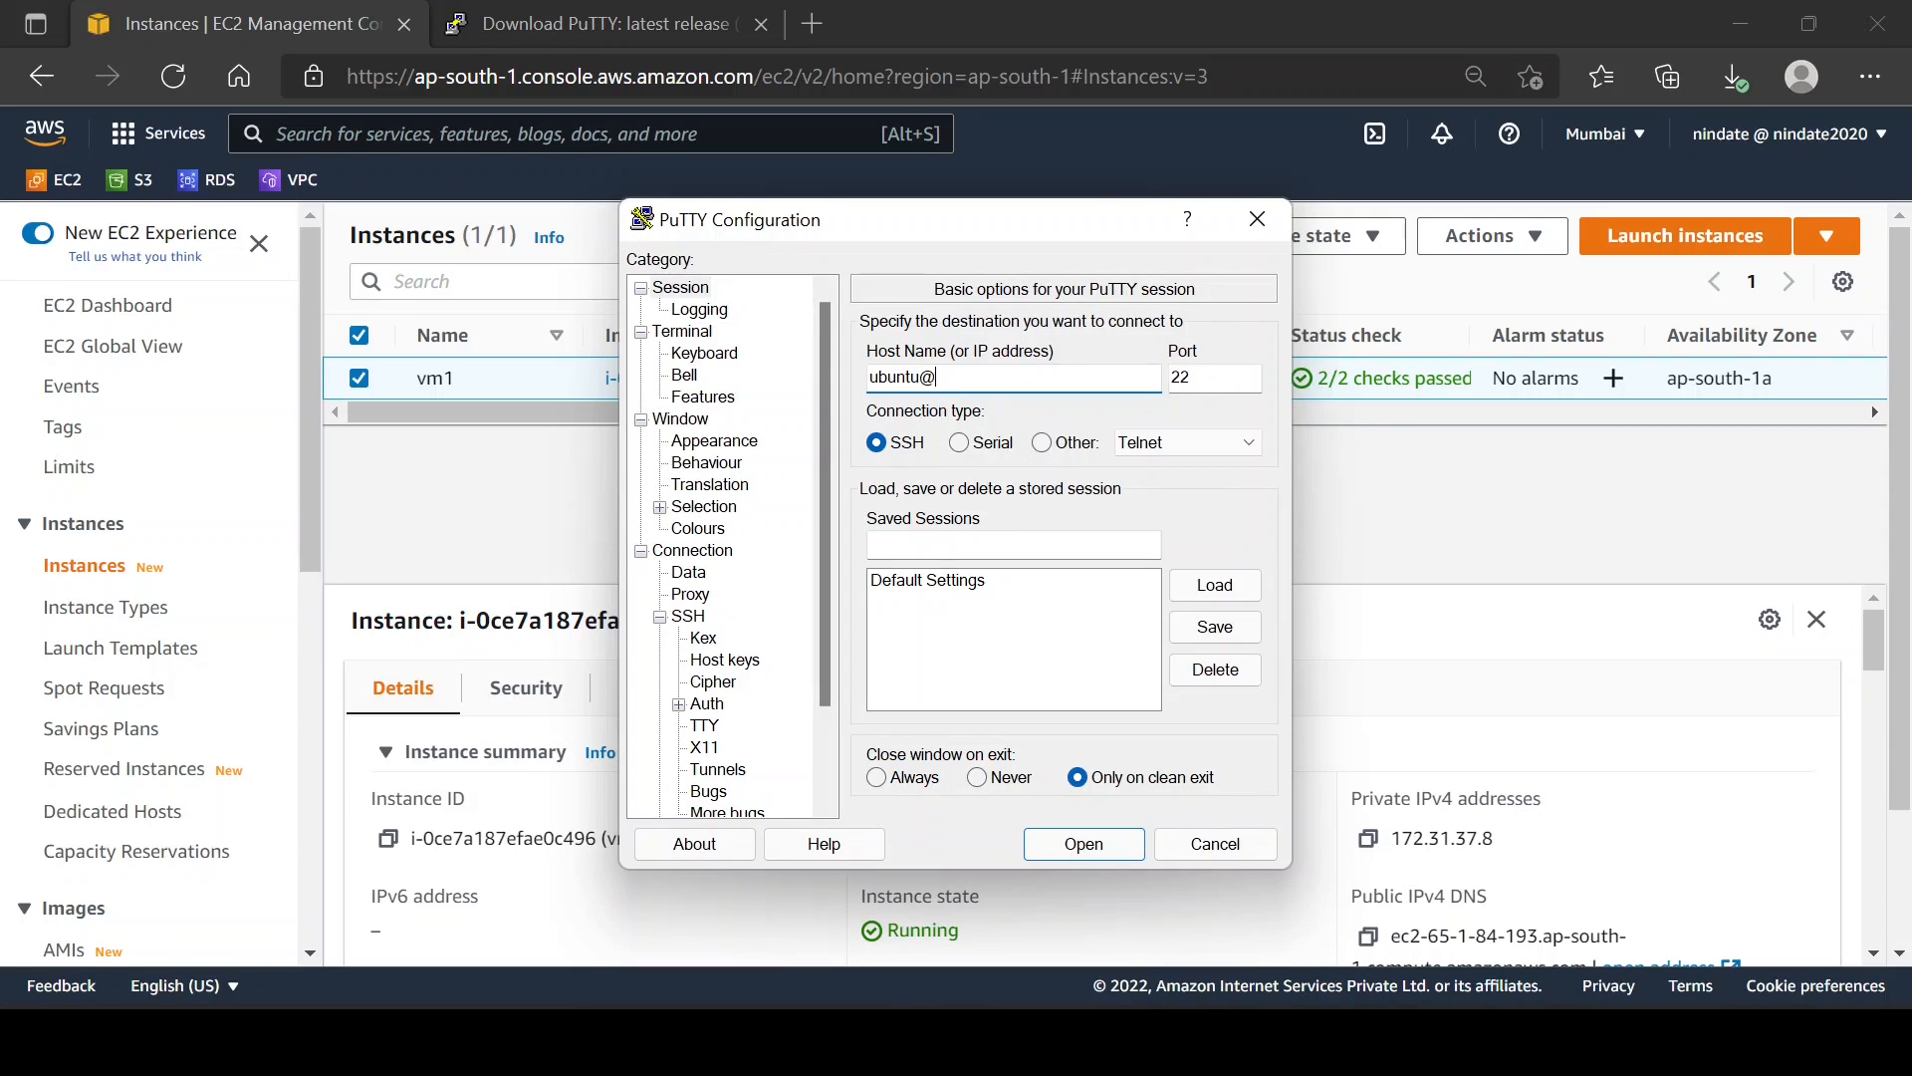
{"action": "type", "text": "65.1.84.193"}
{"action": "left_click", "coordinate": [1064, 846]}
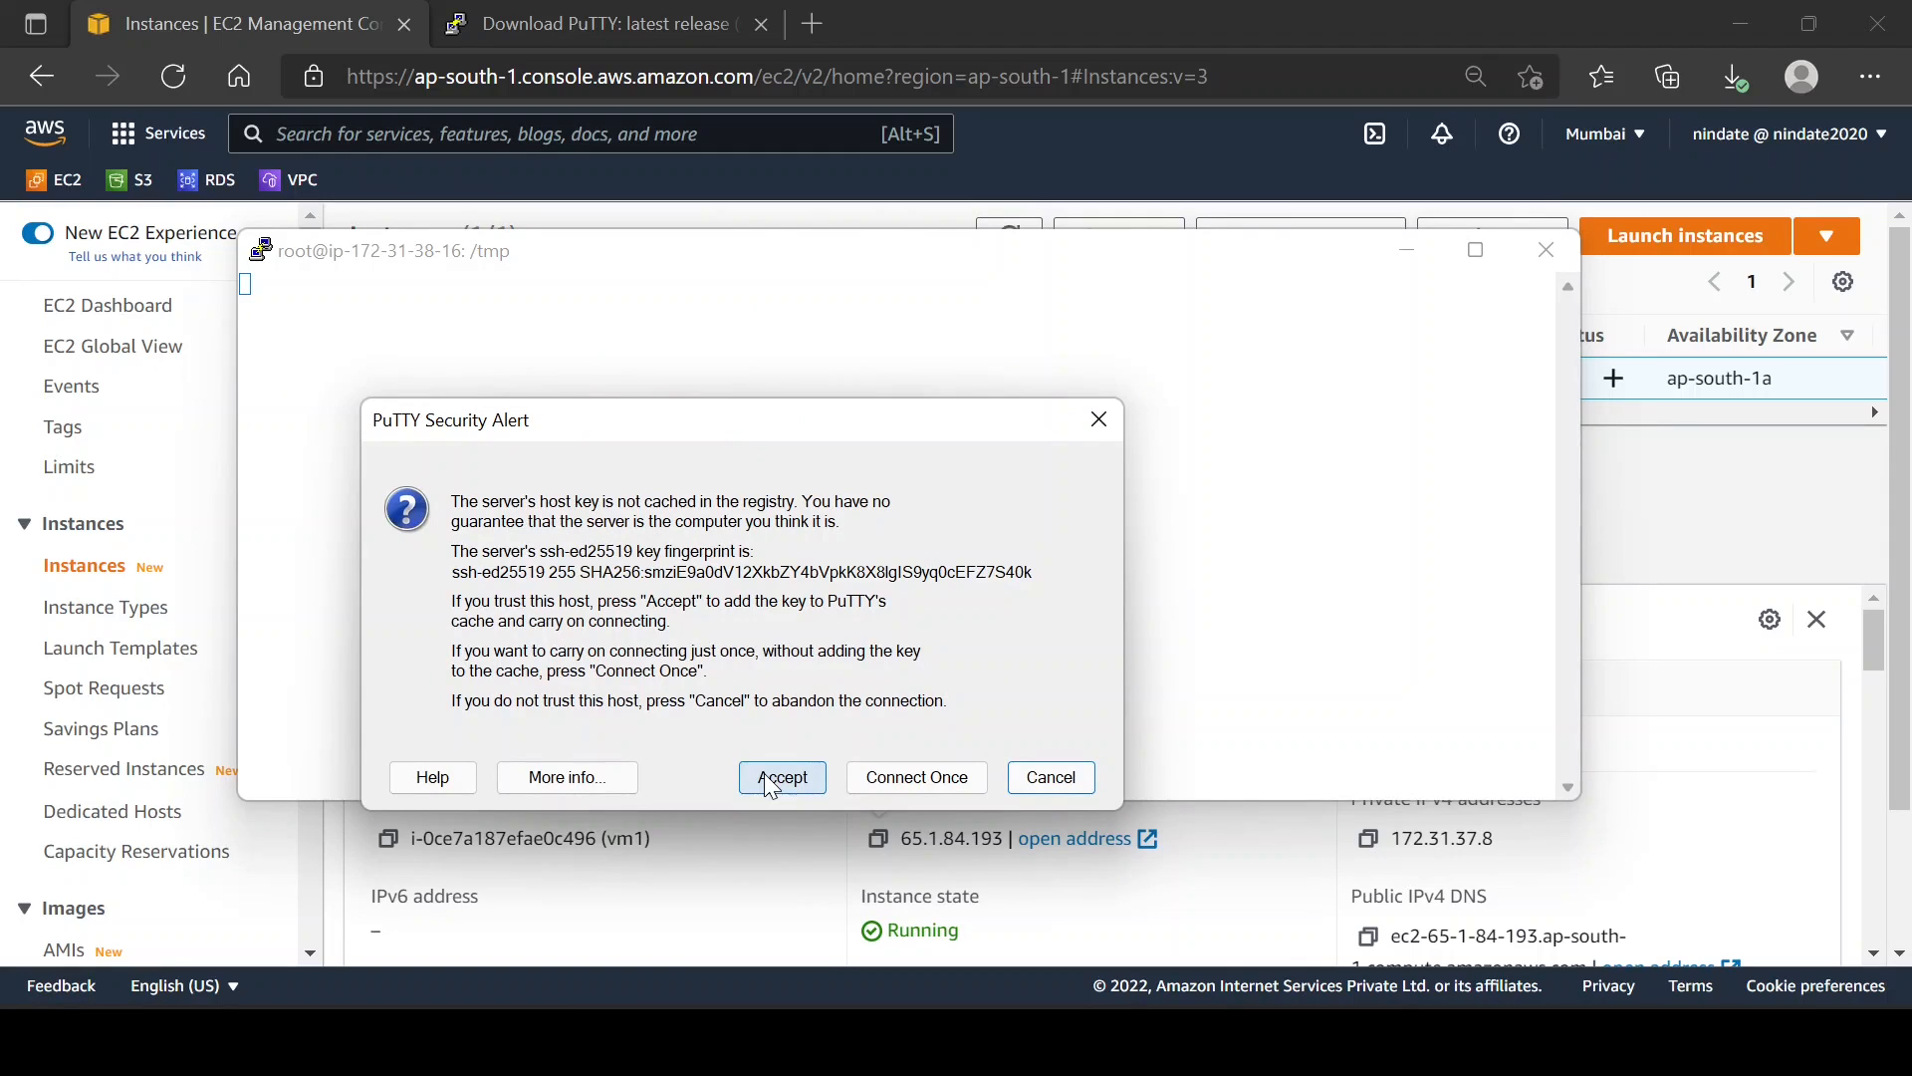
{"action": "left_click", "coordinate": [773, 781]}
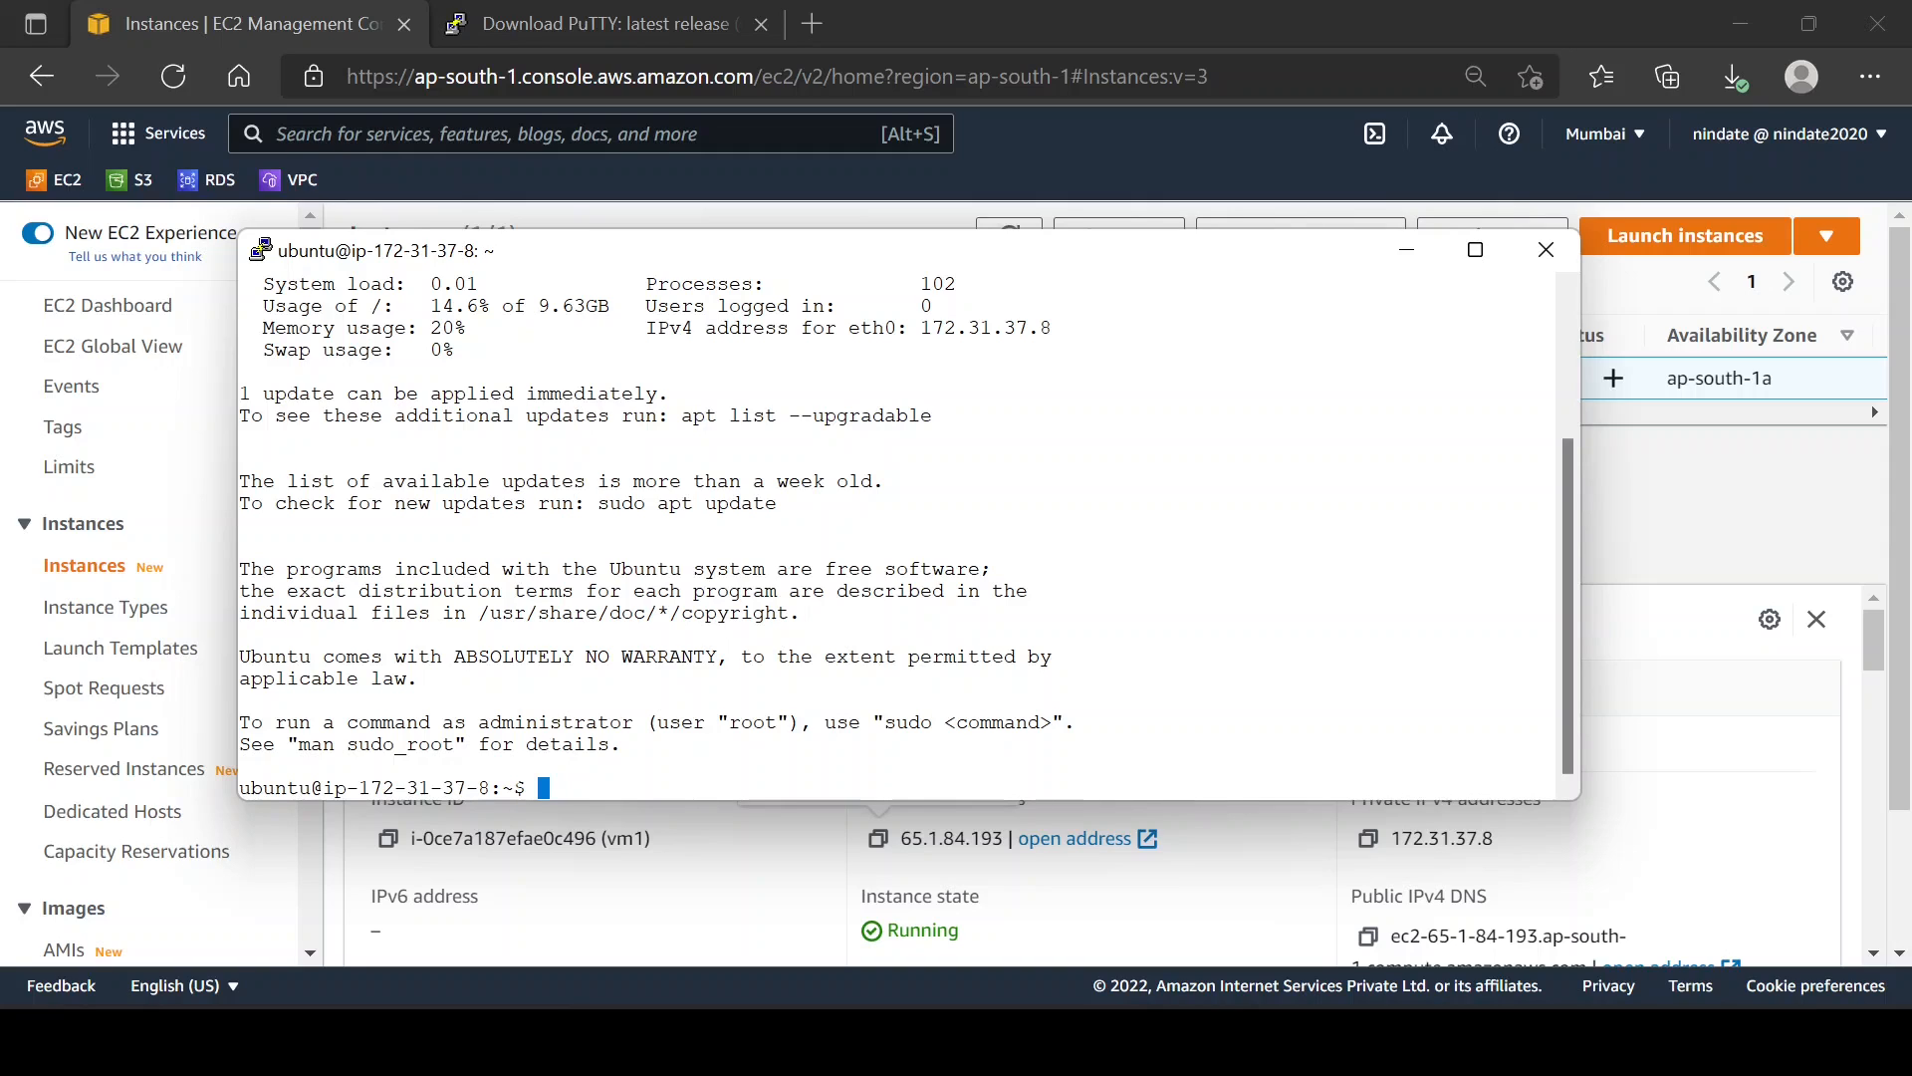
- Update the package lists on the instance with sudo apt update
{"action": "key", "text": "F2"}
{"action": "key", "text": "BackSpace"}
{"action": "key", "text": "BackSpace"}
{"action": "key", "text": "BackSpace"}
{"action": "key", "text": "BackSpace"}
{"action": "type", "text": "sudo apt update"}
{"action": "key", "text": "Return"}
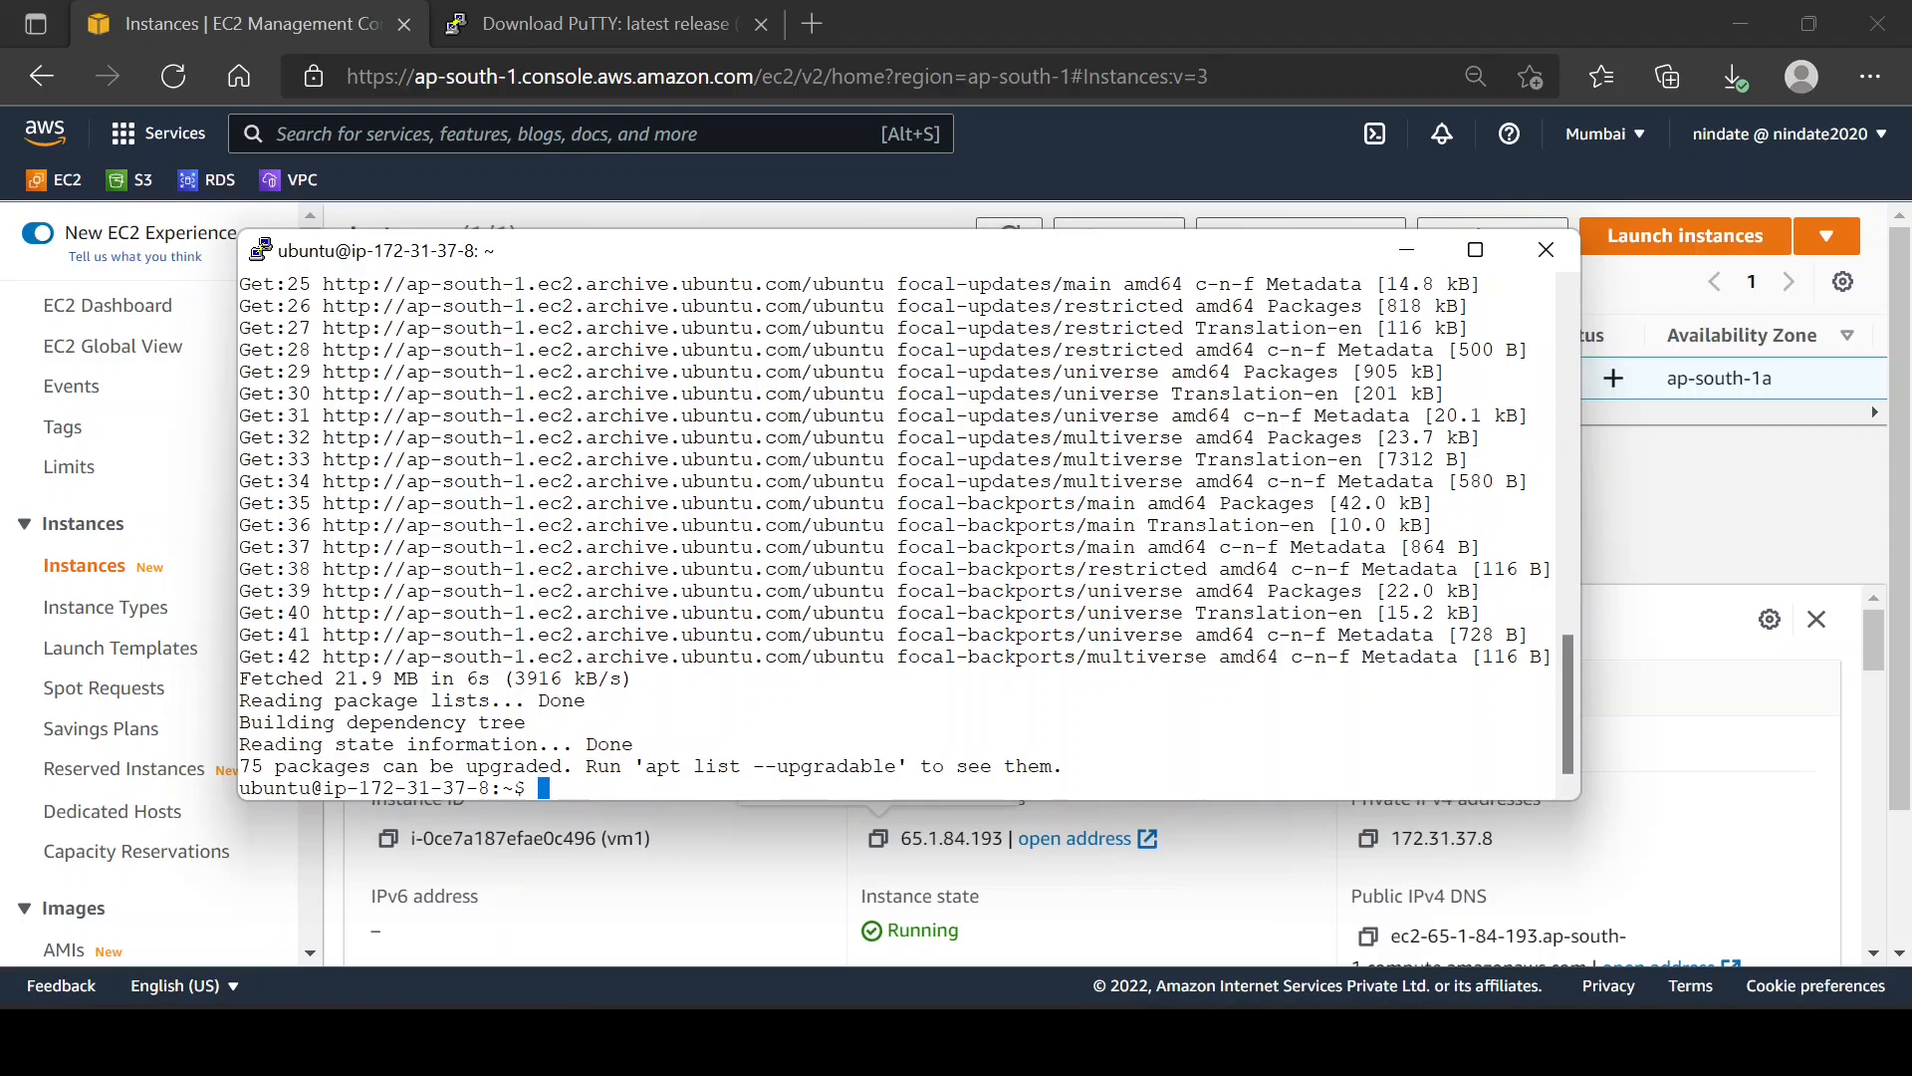
- Install the apache2 and php packages with sudo apt install and agree to continue
{"action": "type", "text": "sudo apt install apache2"}
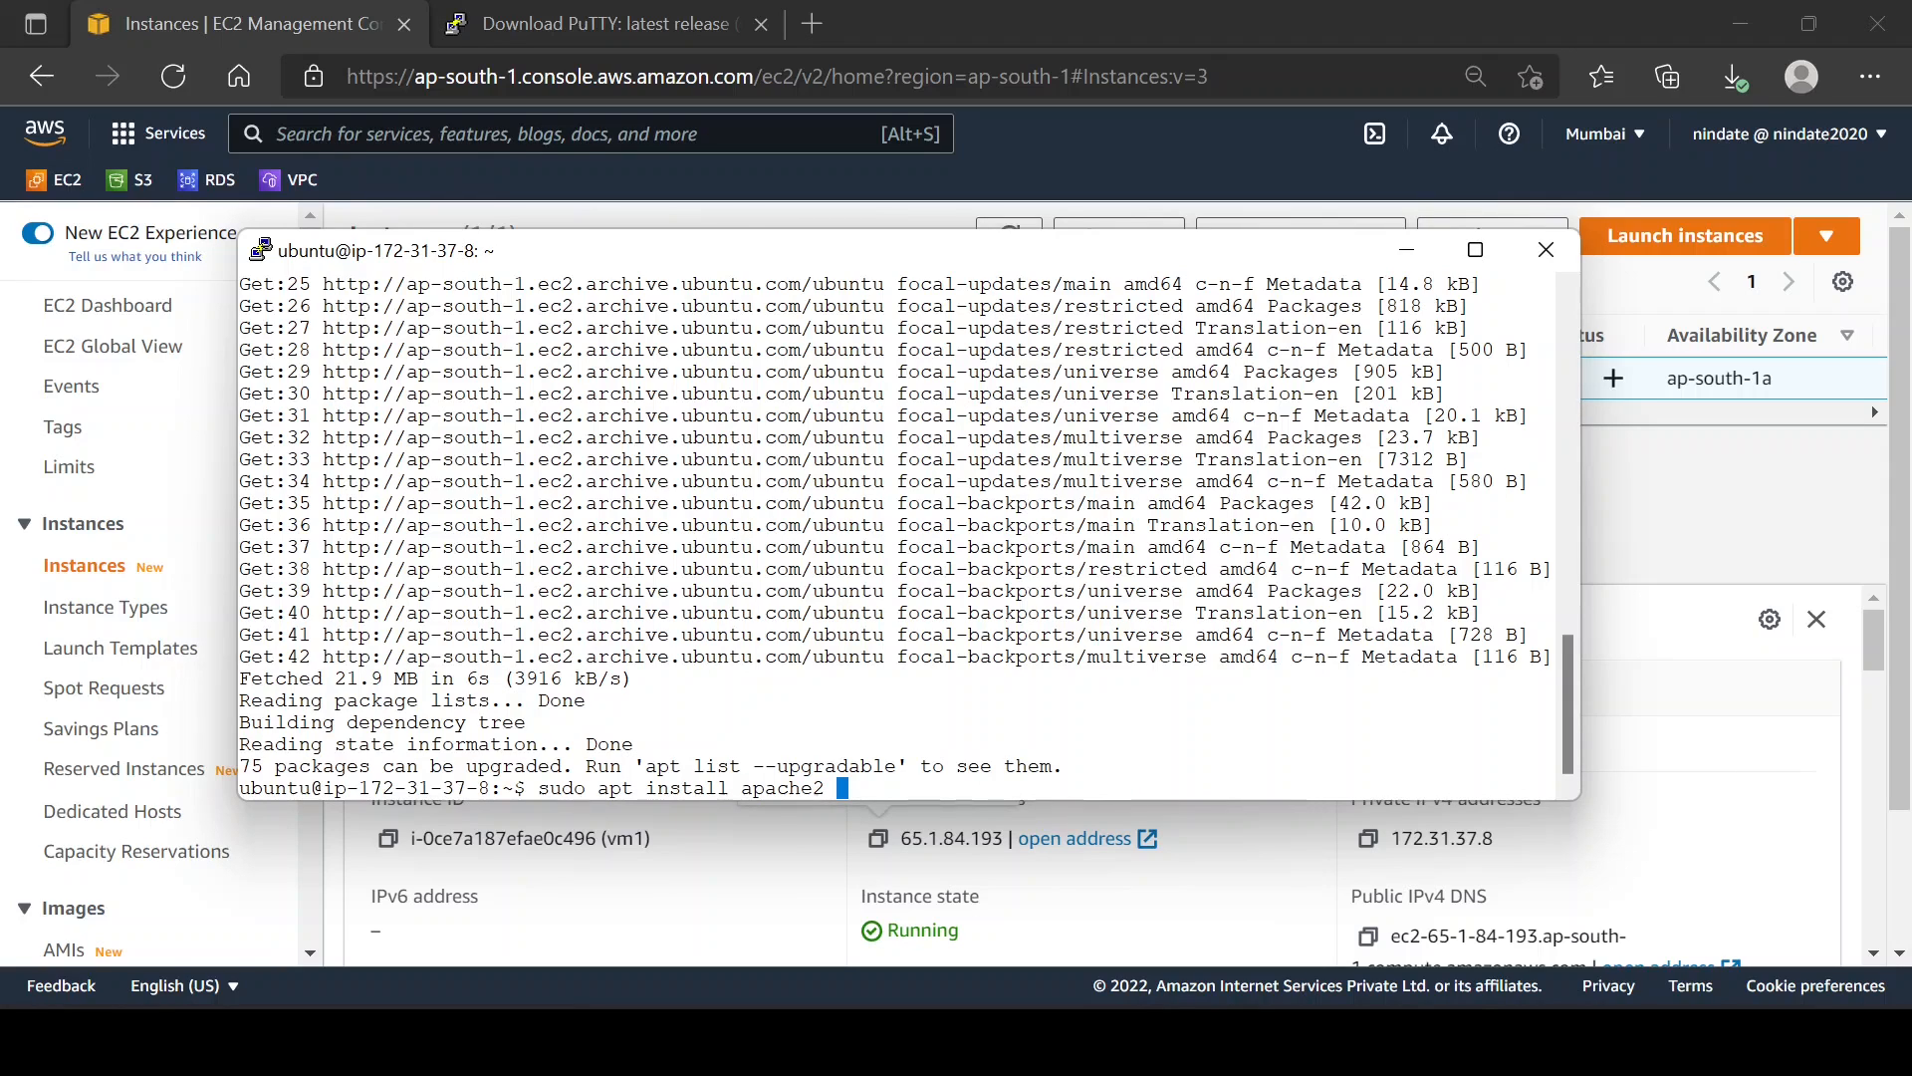
{"action": "type", "text": "php"}
{"action": "key", "text": "Return"}
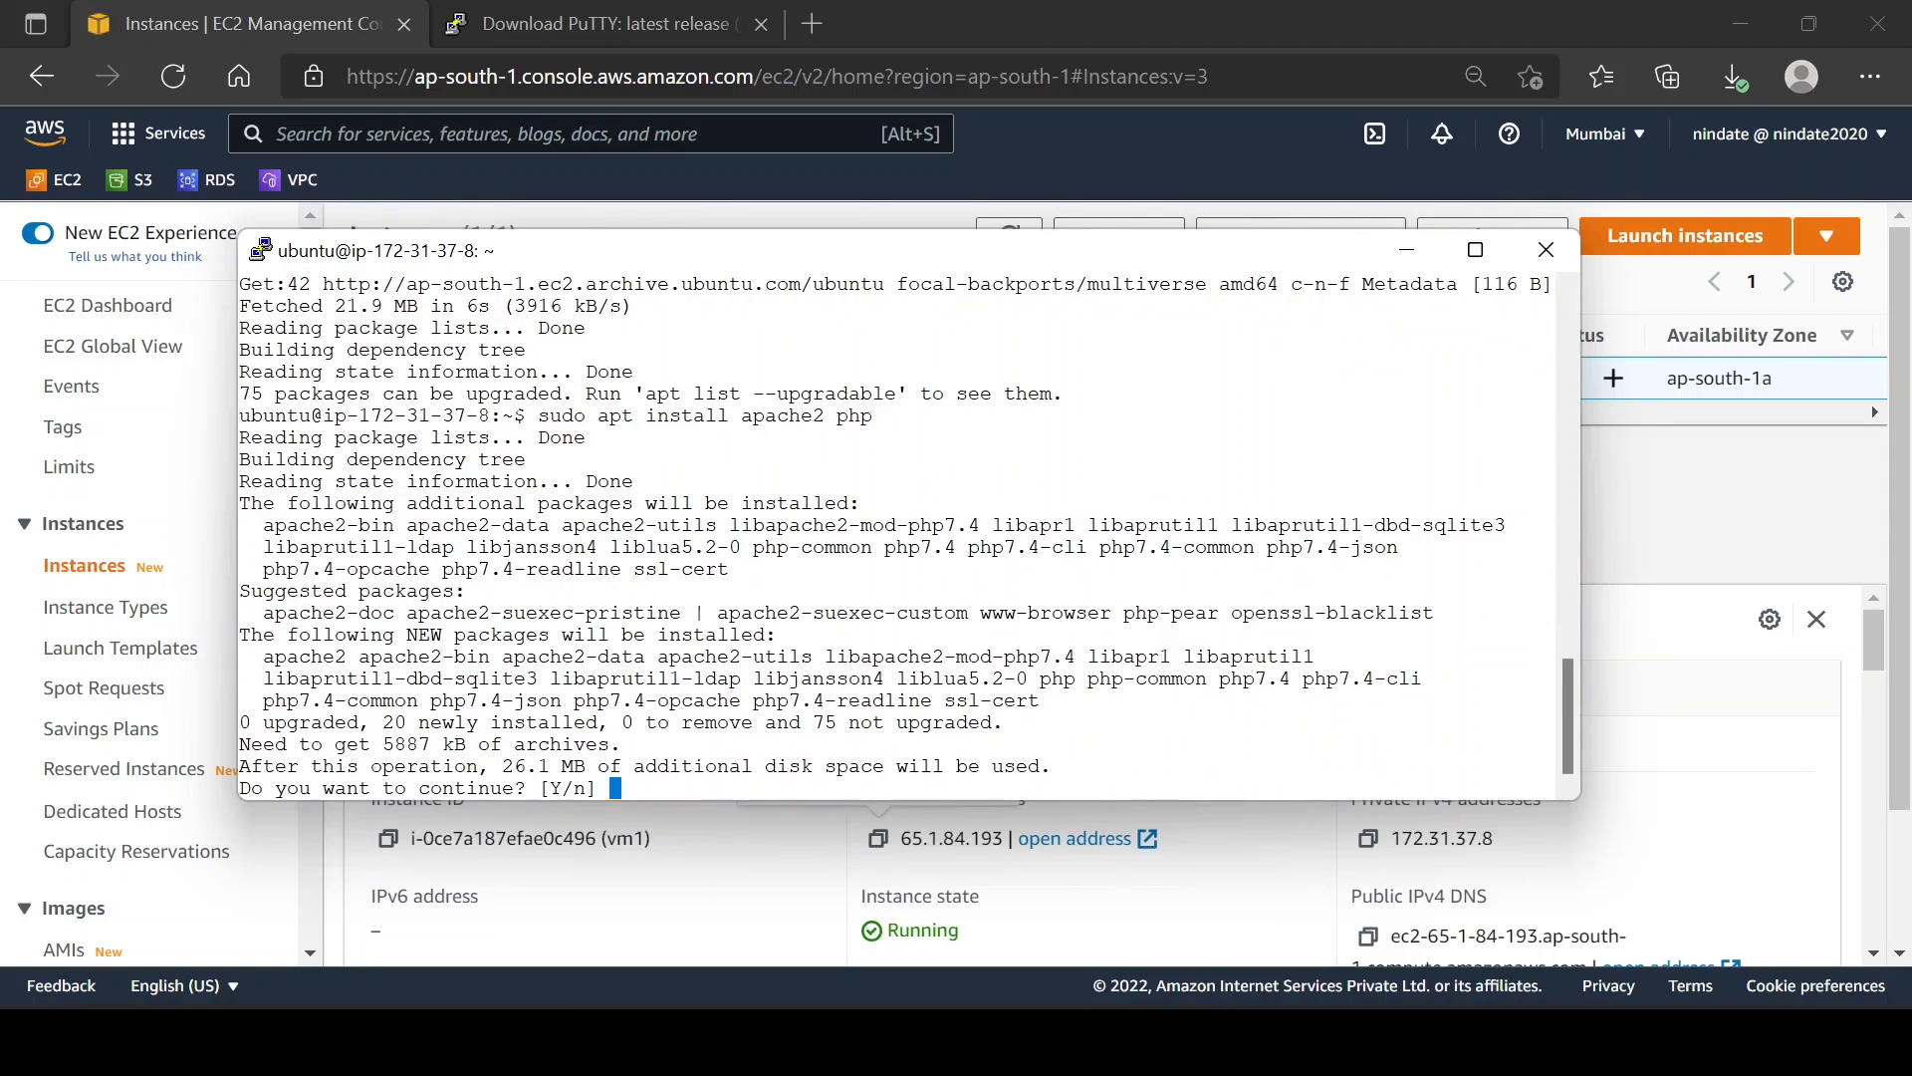
{"action": "type", "text": "y"}
{"action": "key", "text": "Return"}
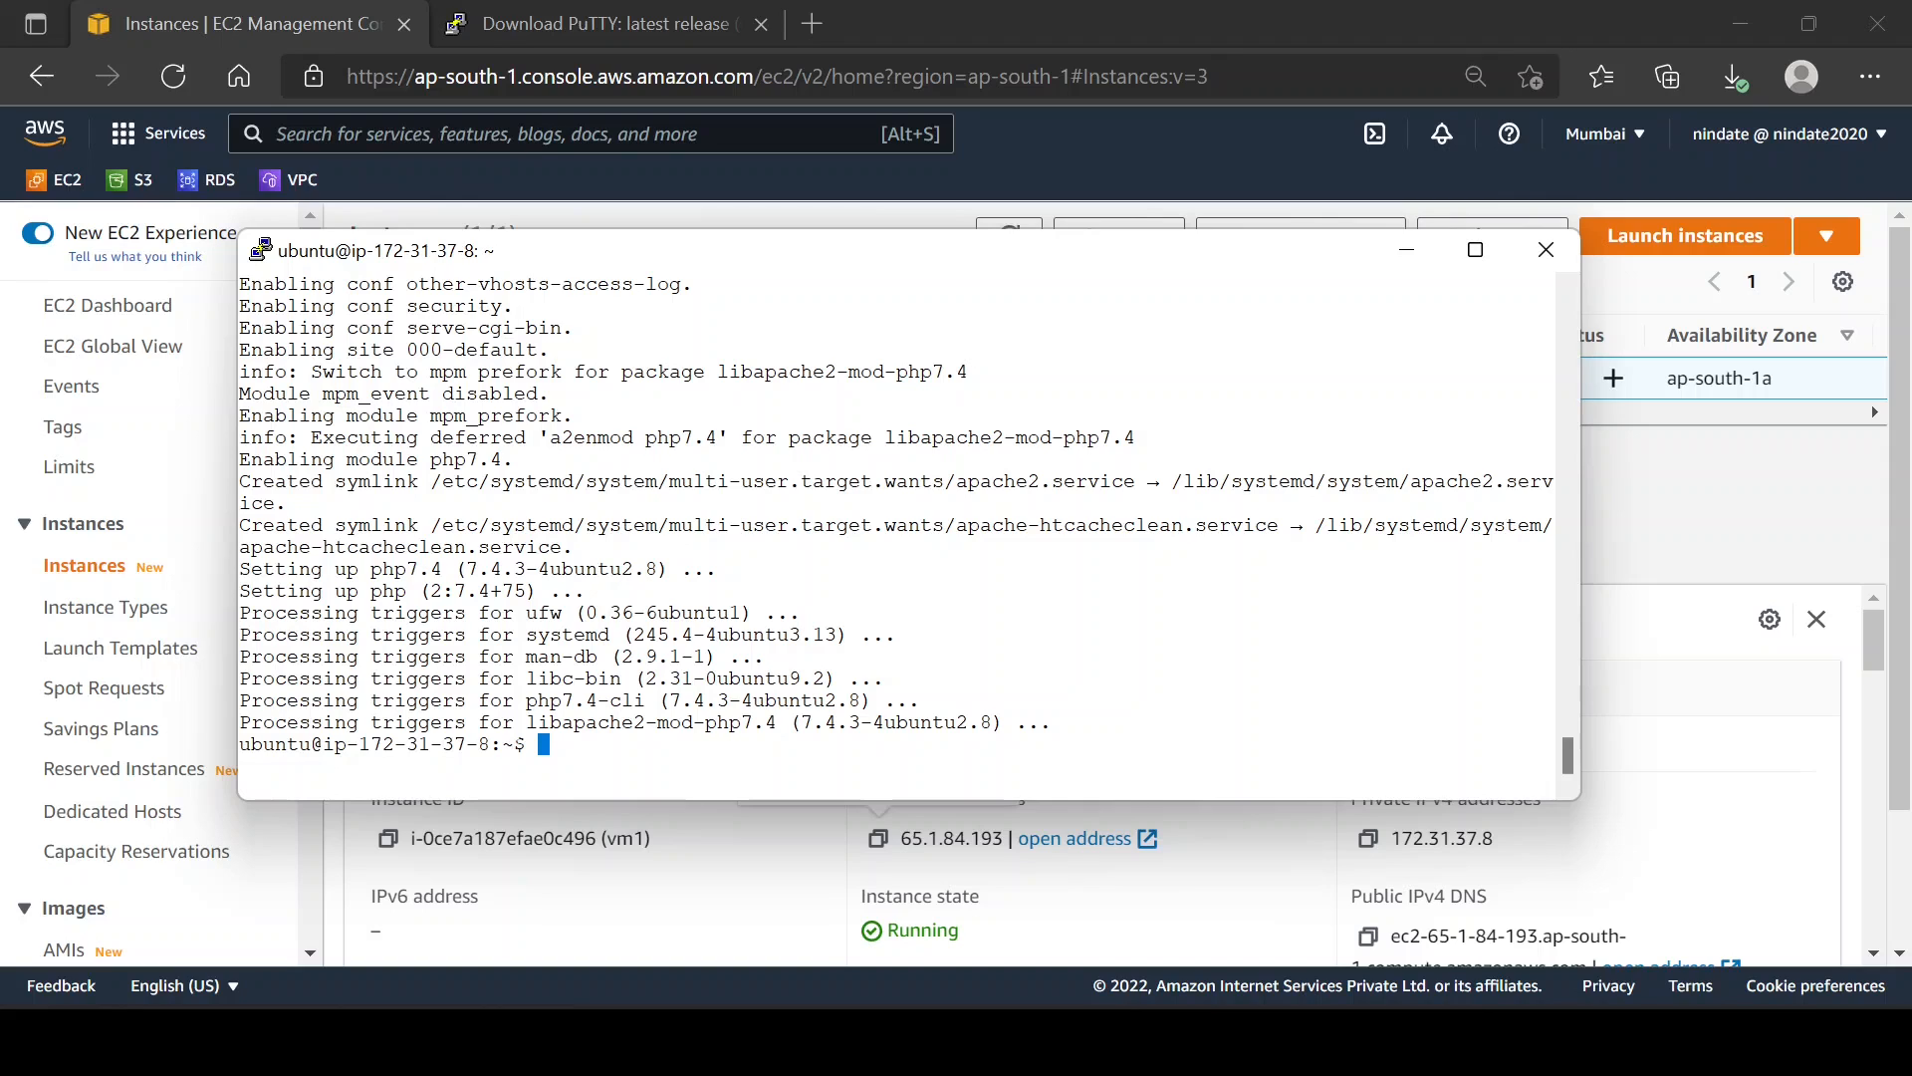
- Try to query the Apache service with sudo systemctl apache2 status
{"action": "type", "text": "sudo systemctl apache2 statu"}
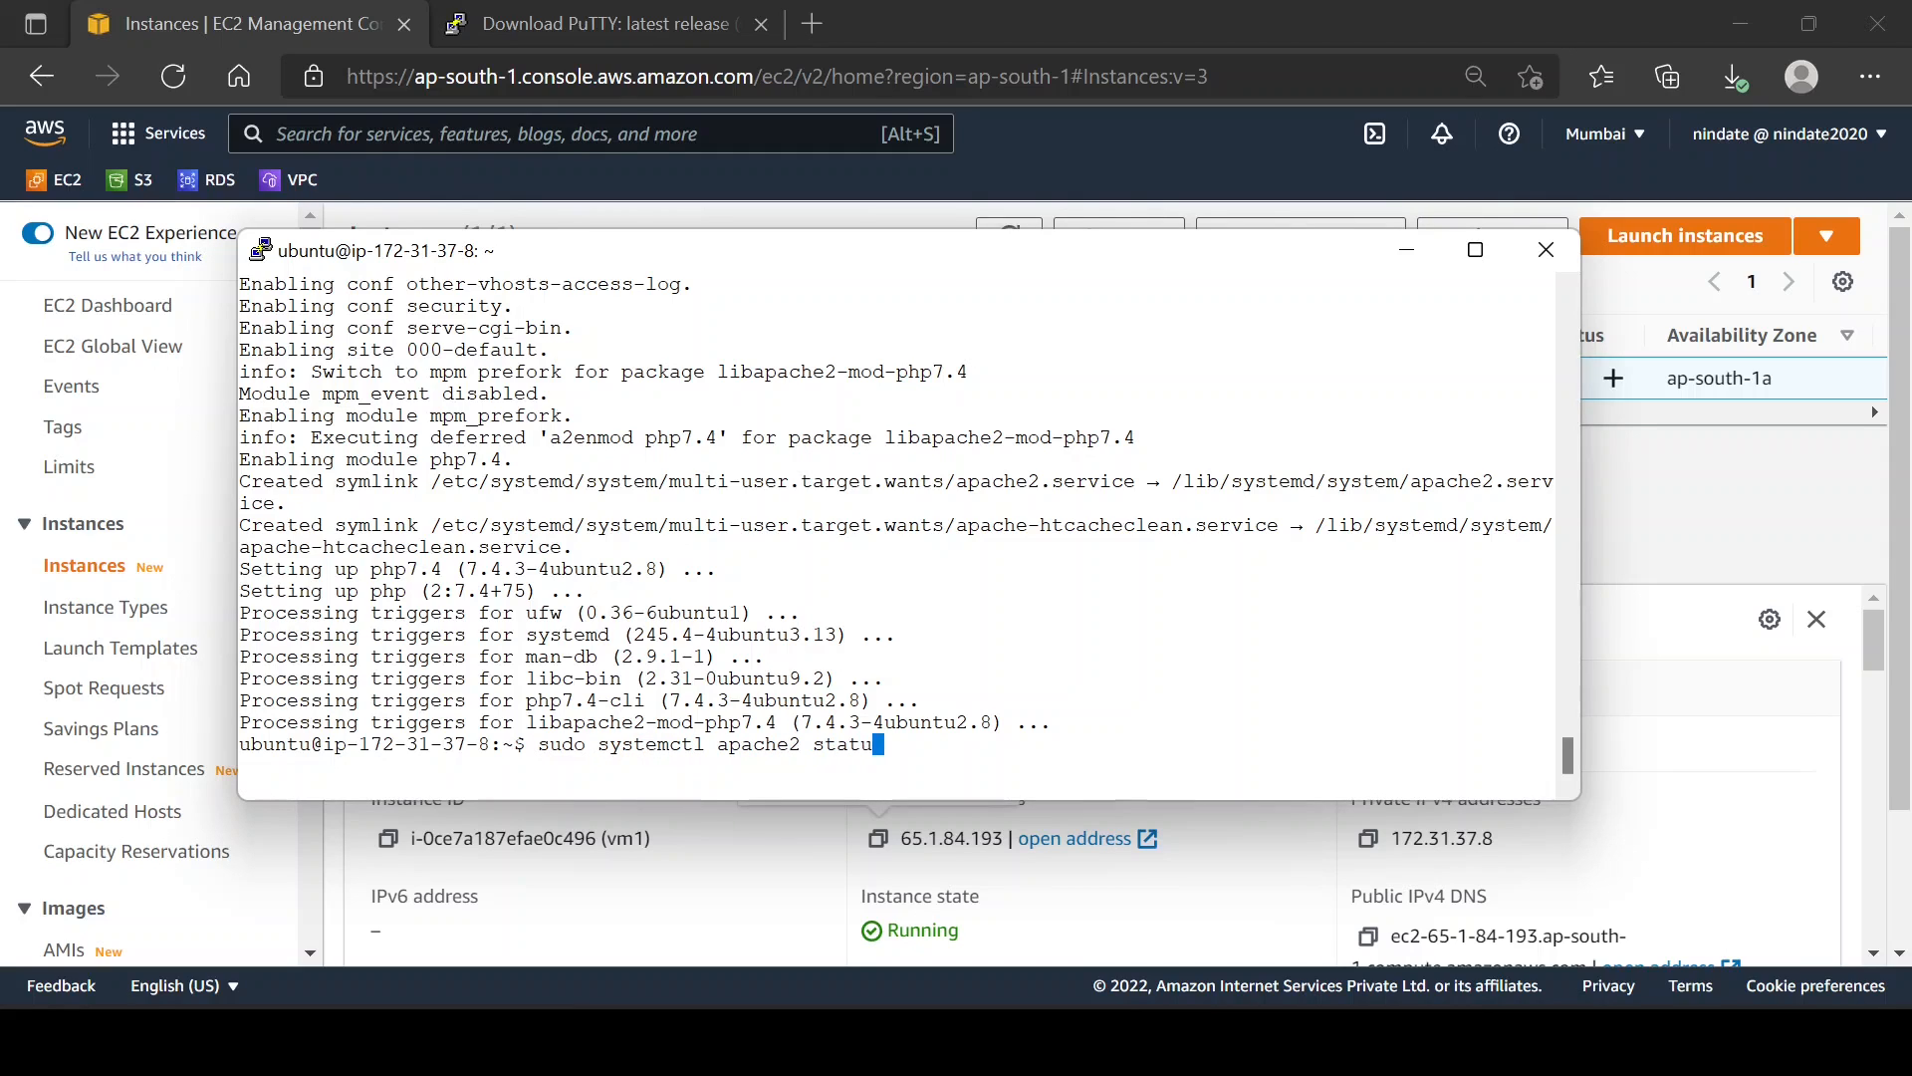
{"action": "type", "text": "s"}
{"action": "key", "text": "Return"}
- Correct the recalled command to sudo systemctl status apache2 and run it to check the Apache service
{"action": "key", "text": "Up"}
{"action": "key", "text": "BackSpace"}
{"action": "key", "text": "BackSpace"}
{"action": "key", "text": "BackSpace"}
{"action": "key", "text": "BackSpace"}
{"action": "key", "text": "BackSpace"}
{"action": "key", "text": "BackSpace"}
{"action": "key", "text": "BackSpace"}
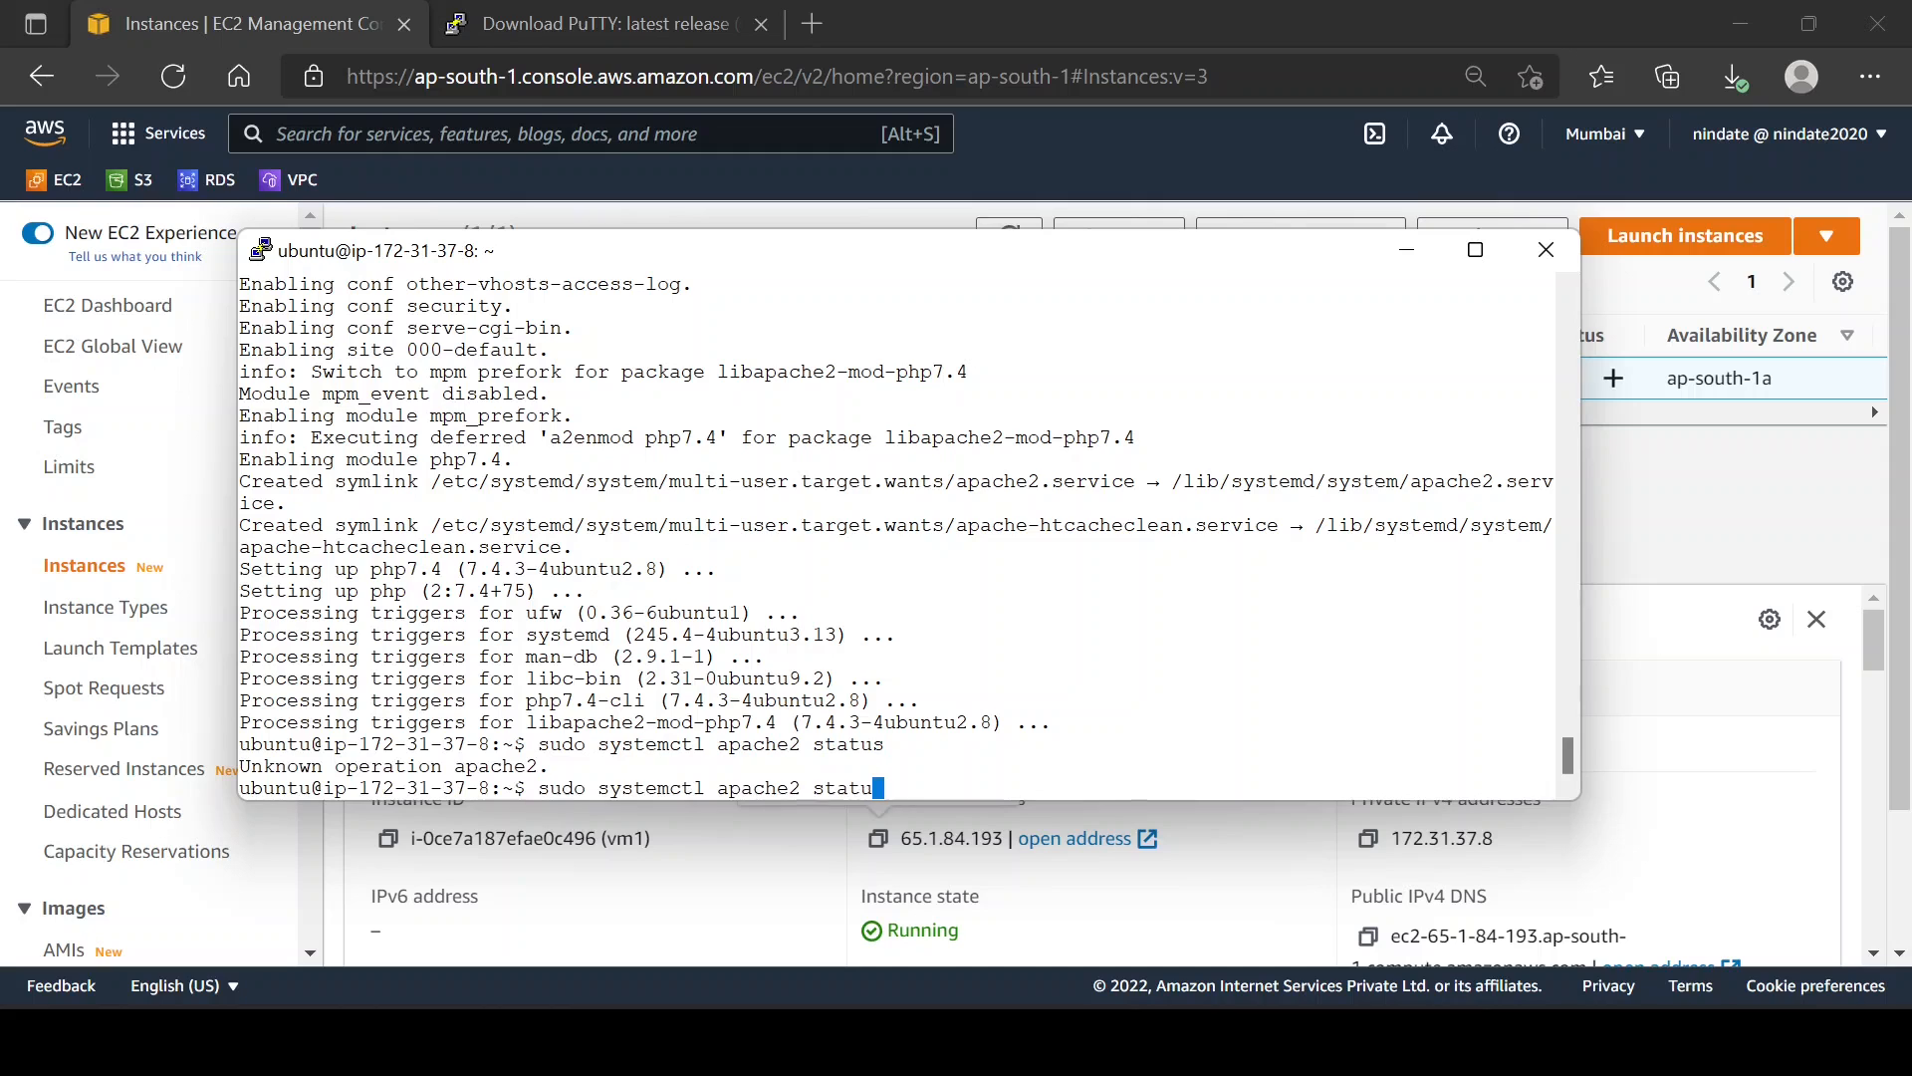
{"action": "key", "text": "Left"}
{"action": "key", "text": "Left"}
{"action": "key", "text": "Left"}
{"action": "key", "text": "Left"}
{"action": "key", "text": "Left"}
{"action": "key", "text": "Left"}
{"action": "key", "text": "Left"}
{"action": "type", "text": "status"}
{"action": "key", "text": "Return"}
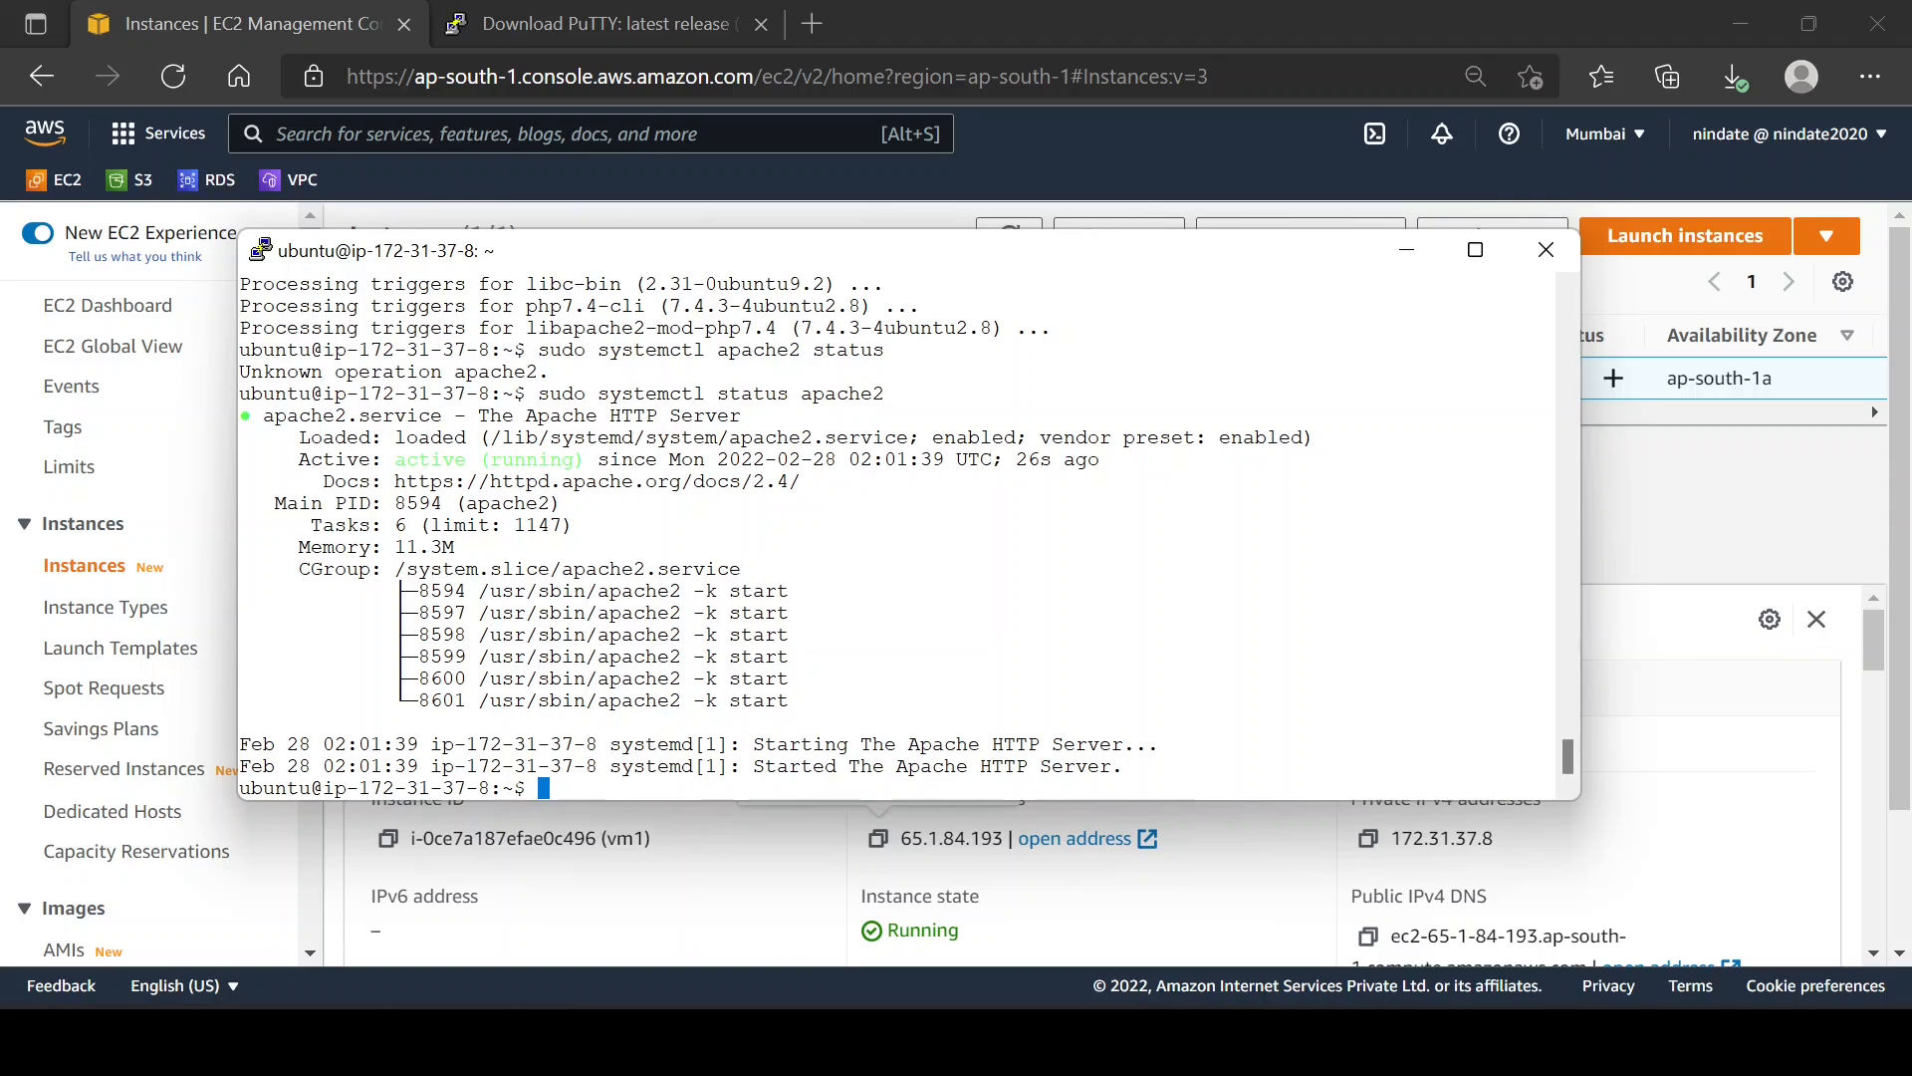
- Switch to the browser and load the copied address 65.1.84.193 in a new tab to test the web server
{"action": "left_click", "coordinate": [282, 44]}
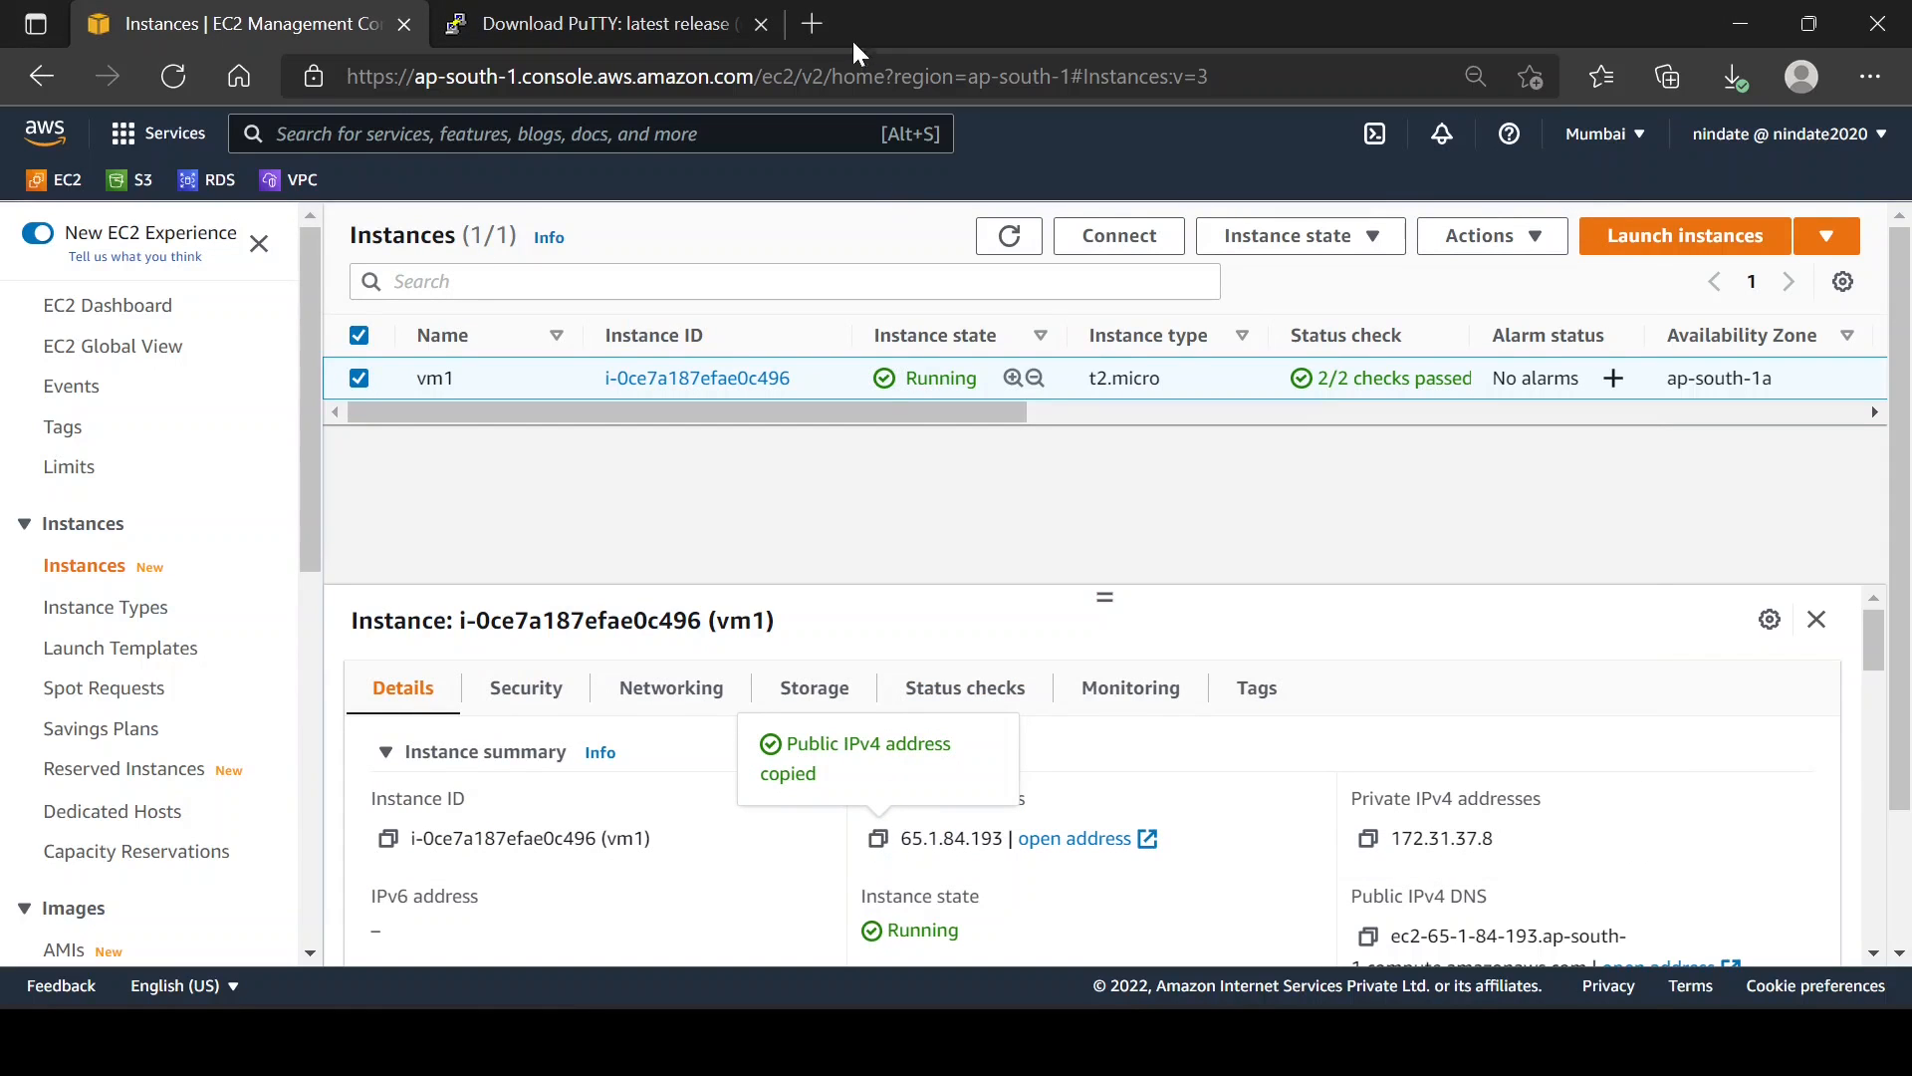
{"action": "left_click", "coordinate": [812, 23]}
{"action": "key", "text": "ctrl+v"}
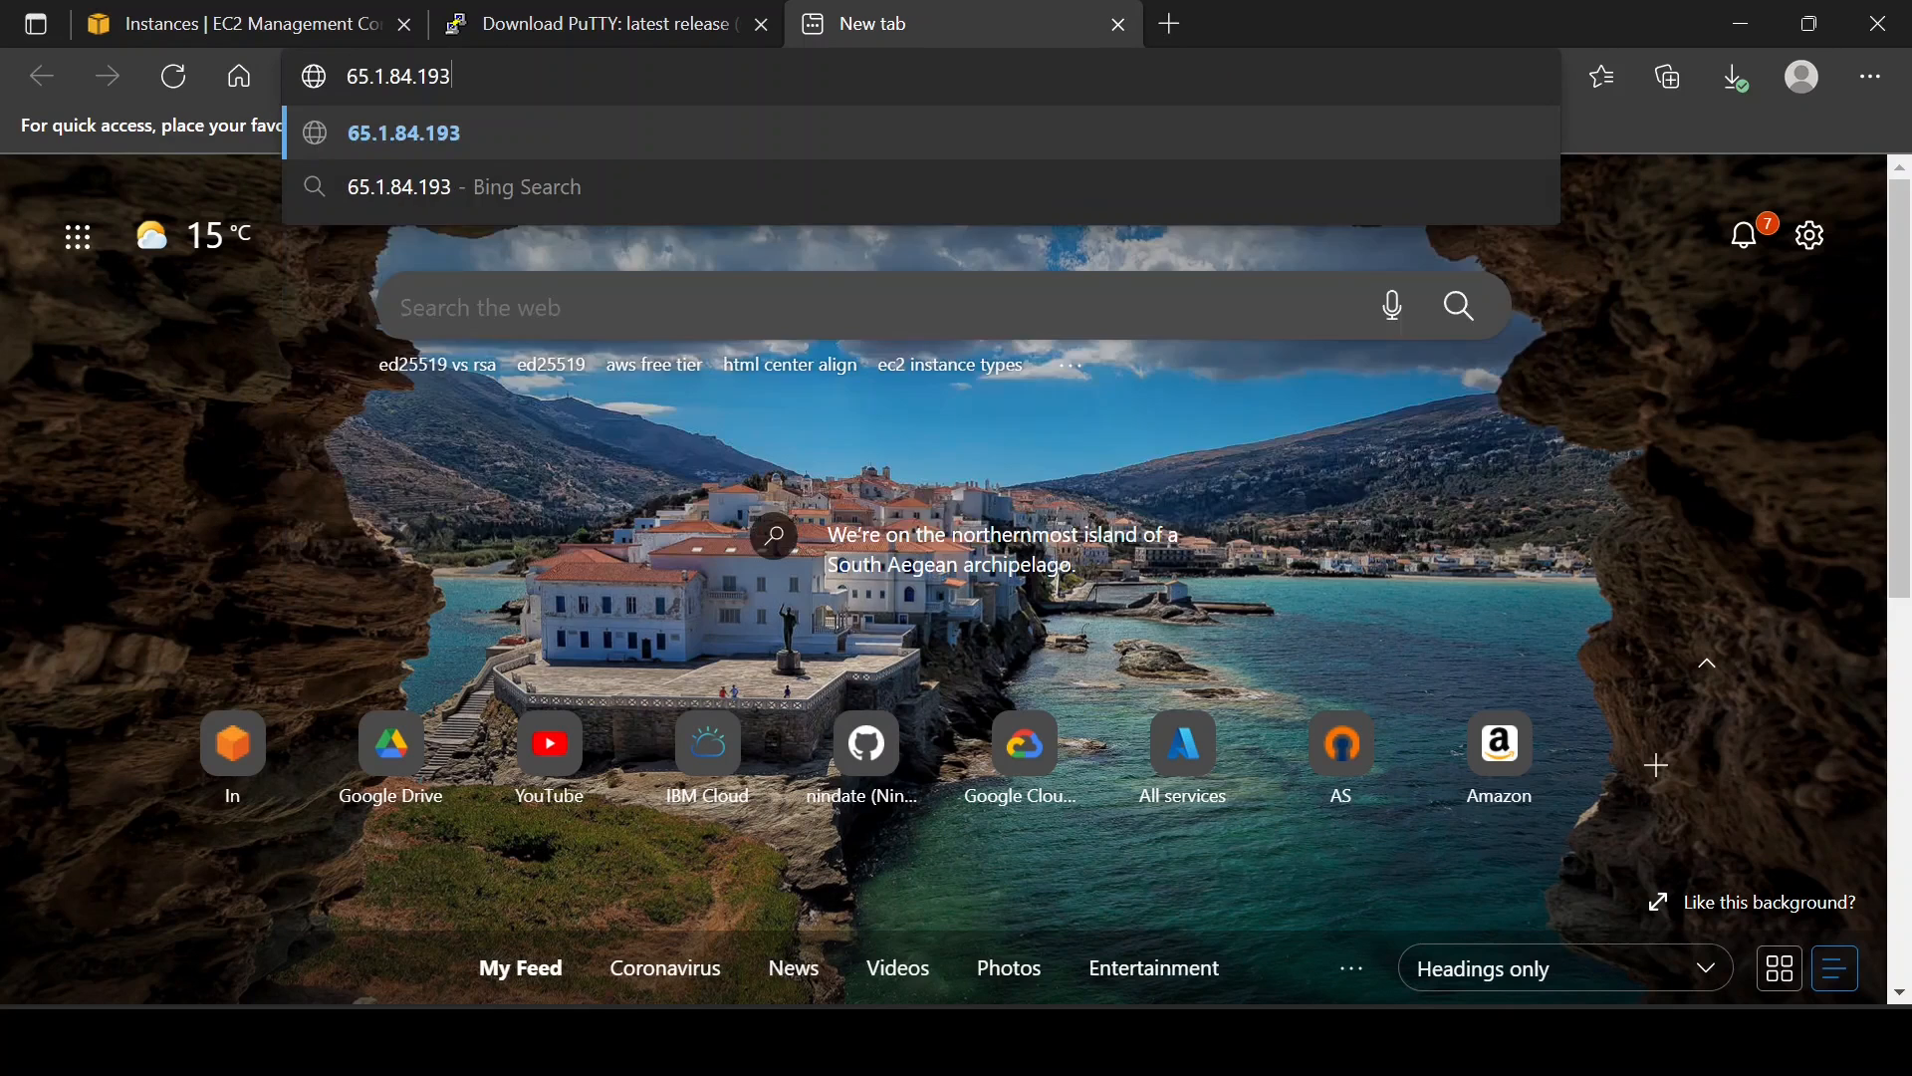
{"action": "key", "text": "Return"}
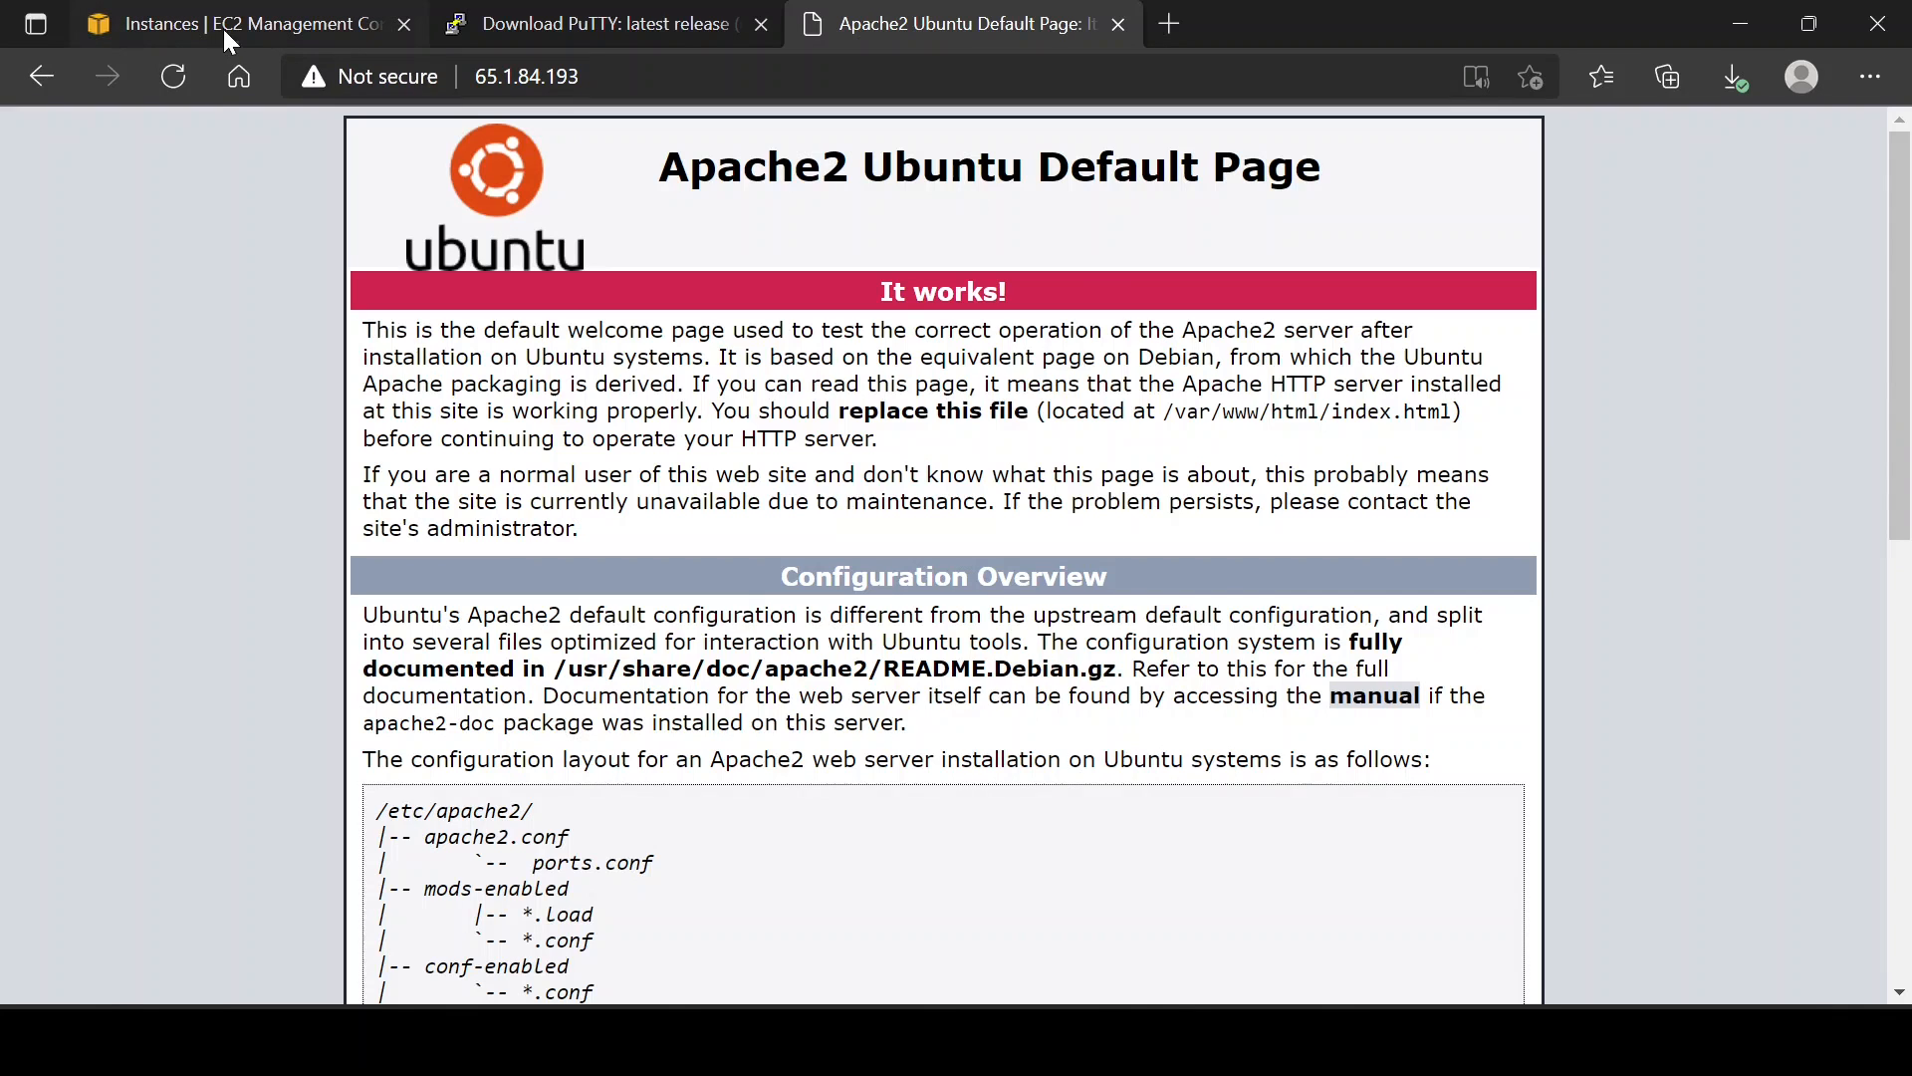
- Return to the EC2 console and examine the port ranges in vm1's inbound security rules
{"action": "left_click", "coordinate": [297, 40]}
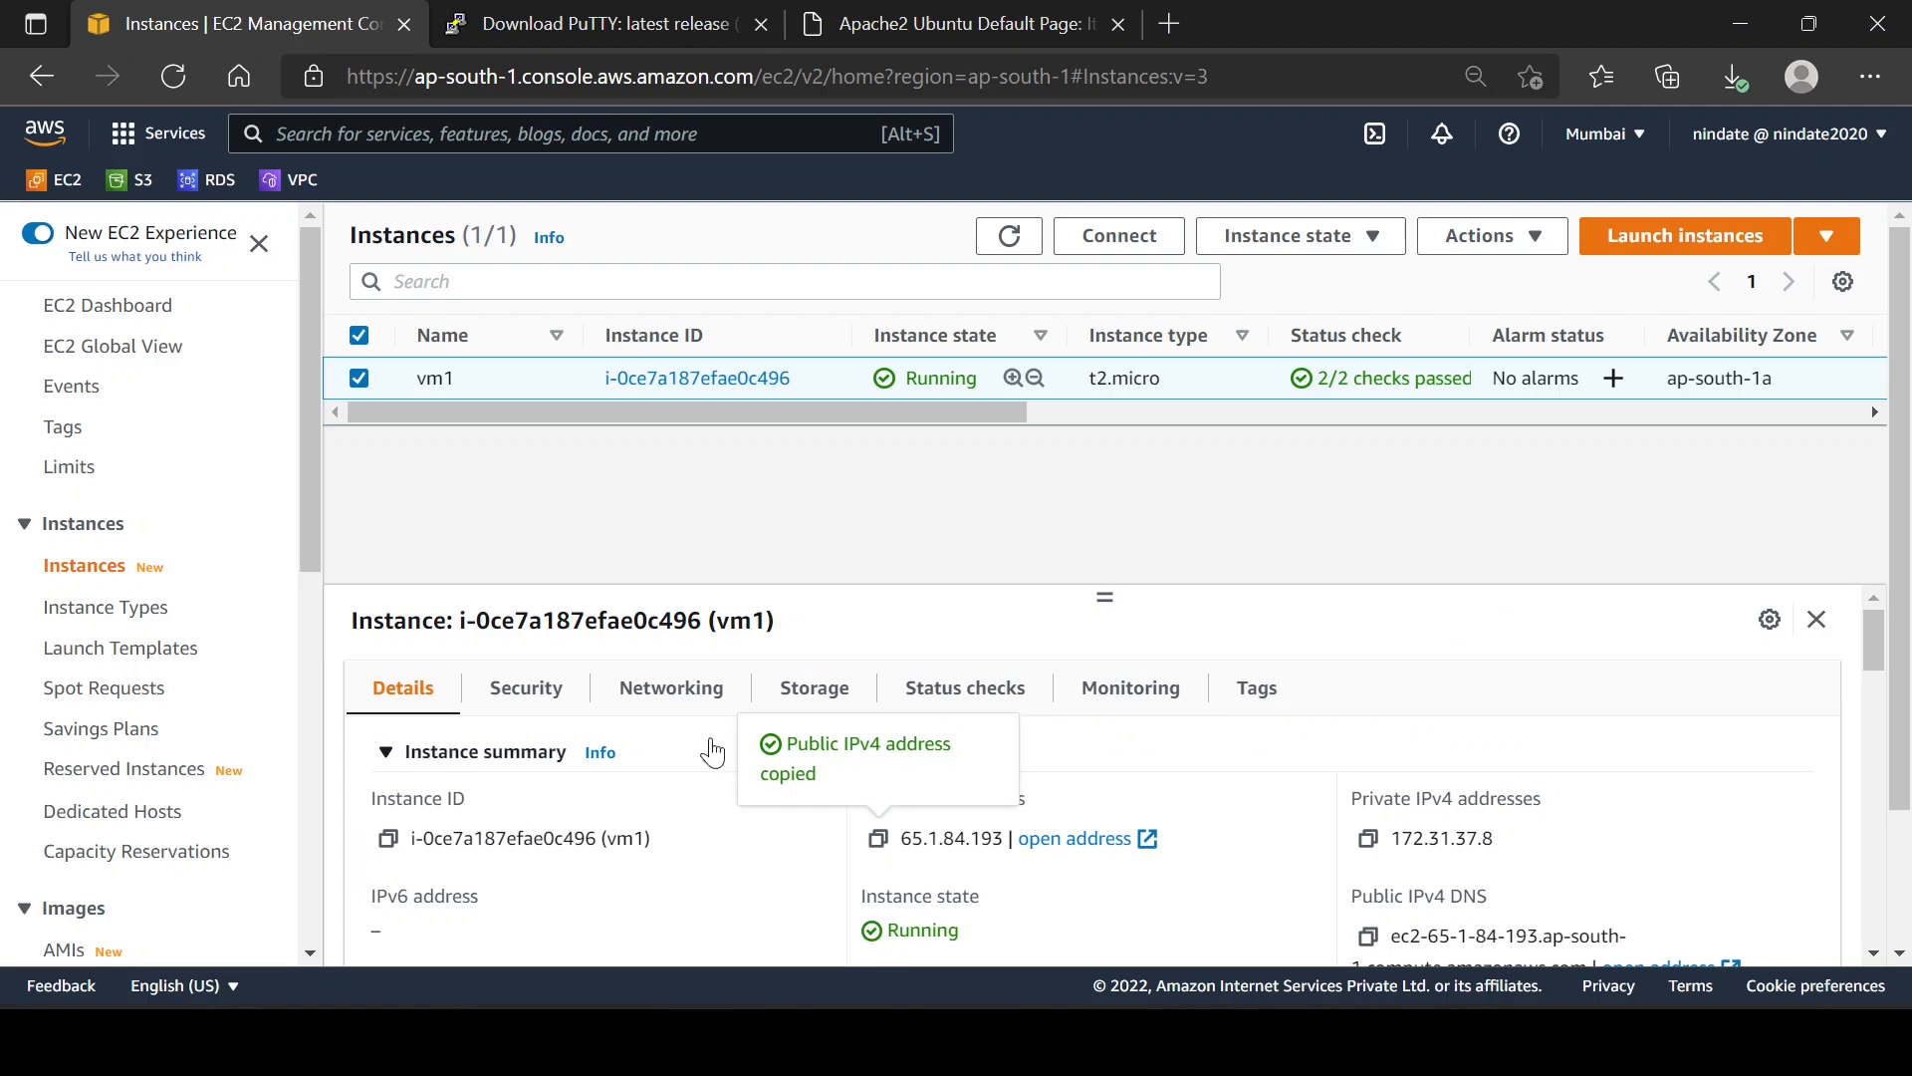
{"action": "left_click", "coordinate": [527, 688]}
{"action": "scroll", "coordinate": [726, 905], "scroll_direction": "down", "scroll_amount": 2}
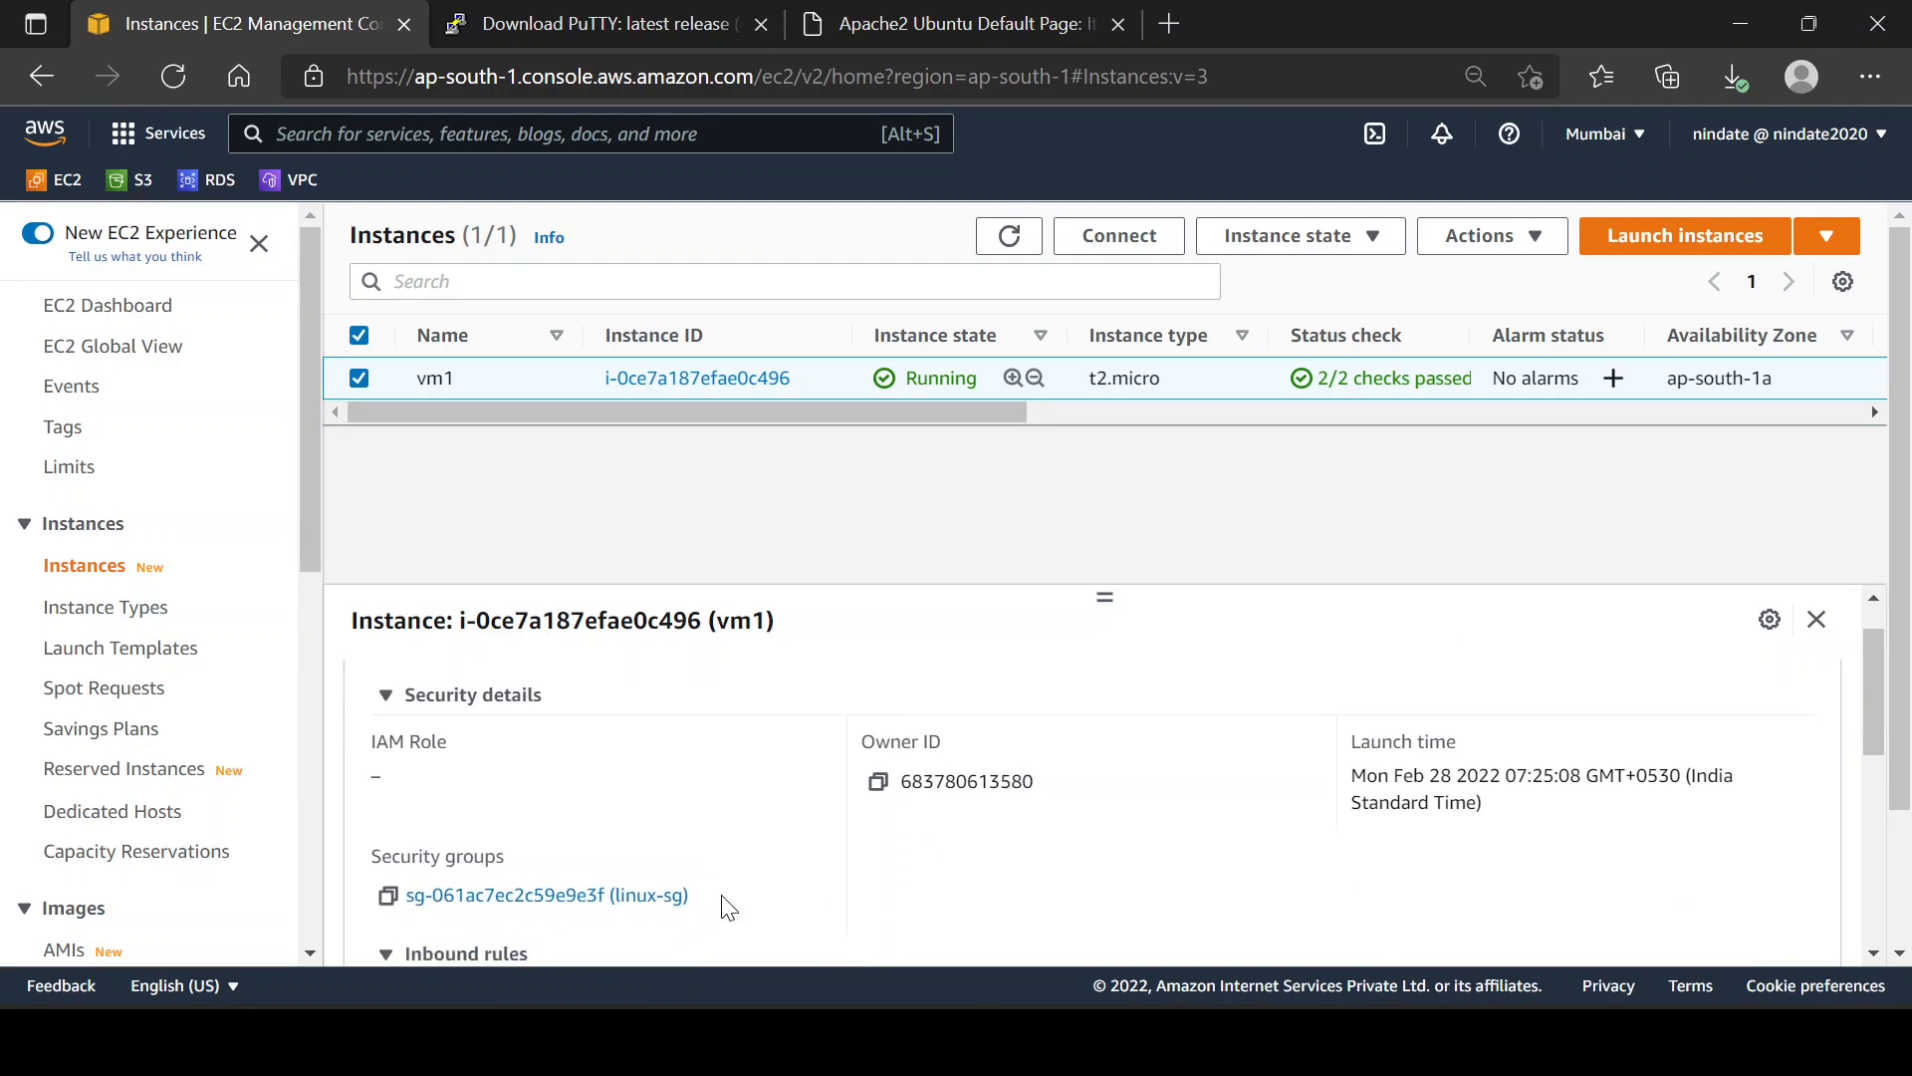
{"action": "scroll", "coordinate": [535, 868], "scroll_direction": "down", "scroll_amount": 3}
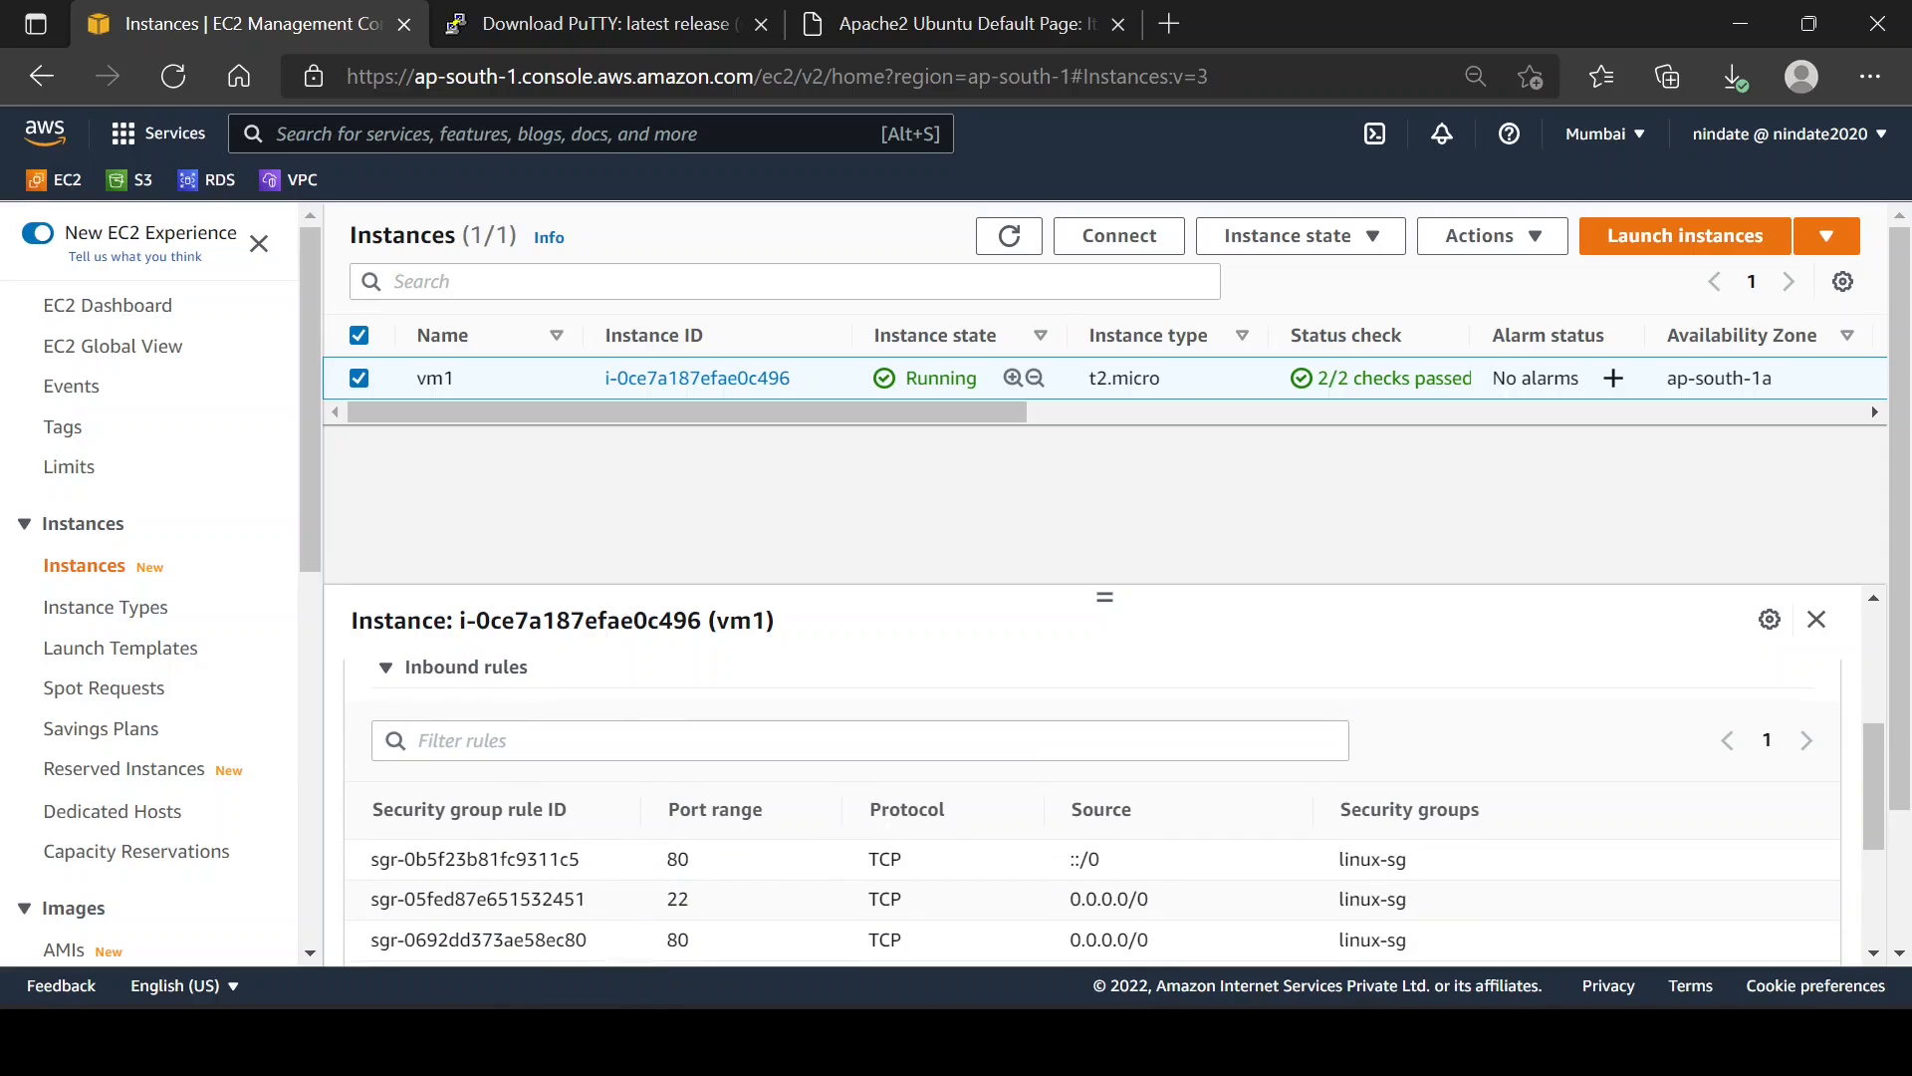
{"action": "double_click", "coordinate": [674, 874]}
- Switch to Notepad++ and copy the web-pages.git repository URL from the git clone line
{"action": "mouse_move", "coordinate": [1248, 1046]}
{"action": "left_click", "coordinate": [1247, 916]}
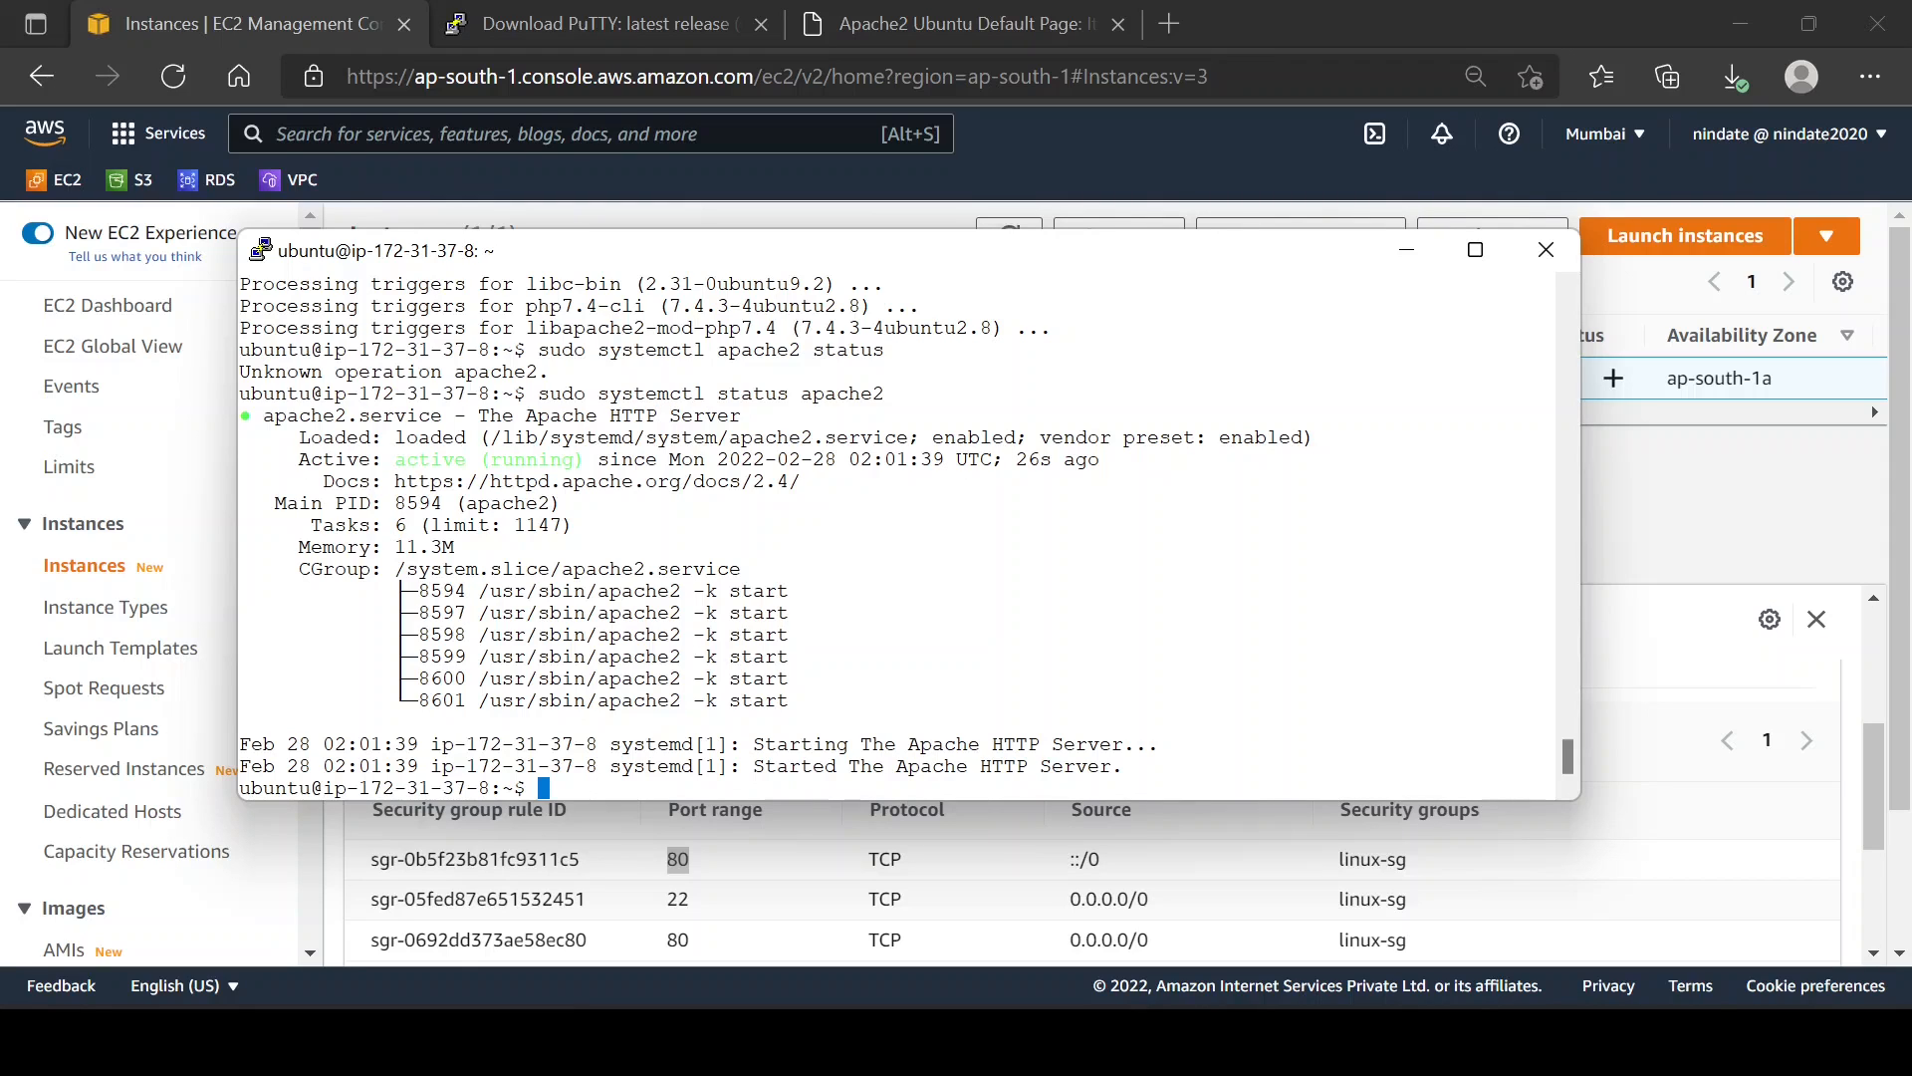
{"action": "key", "text": "alt+Tab"}
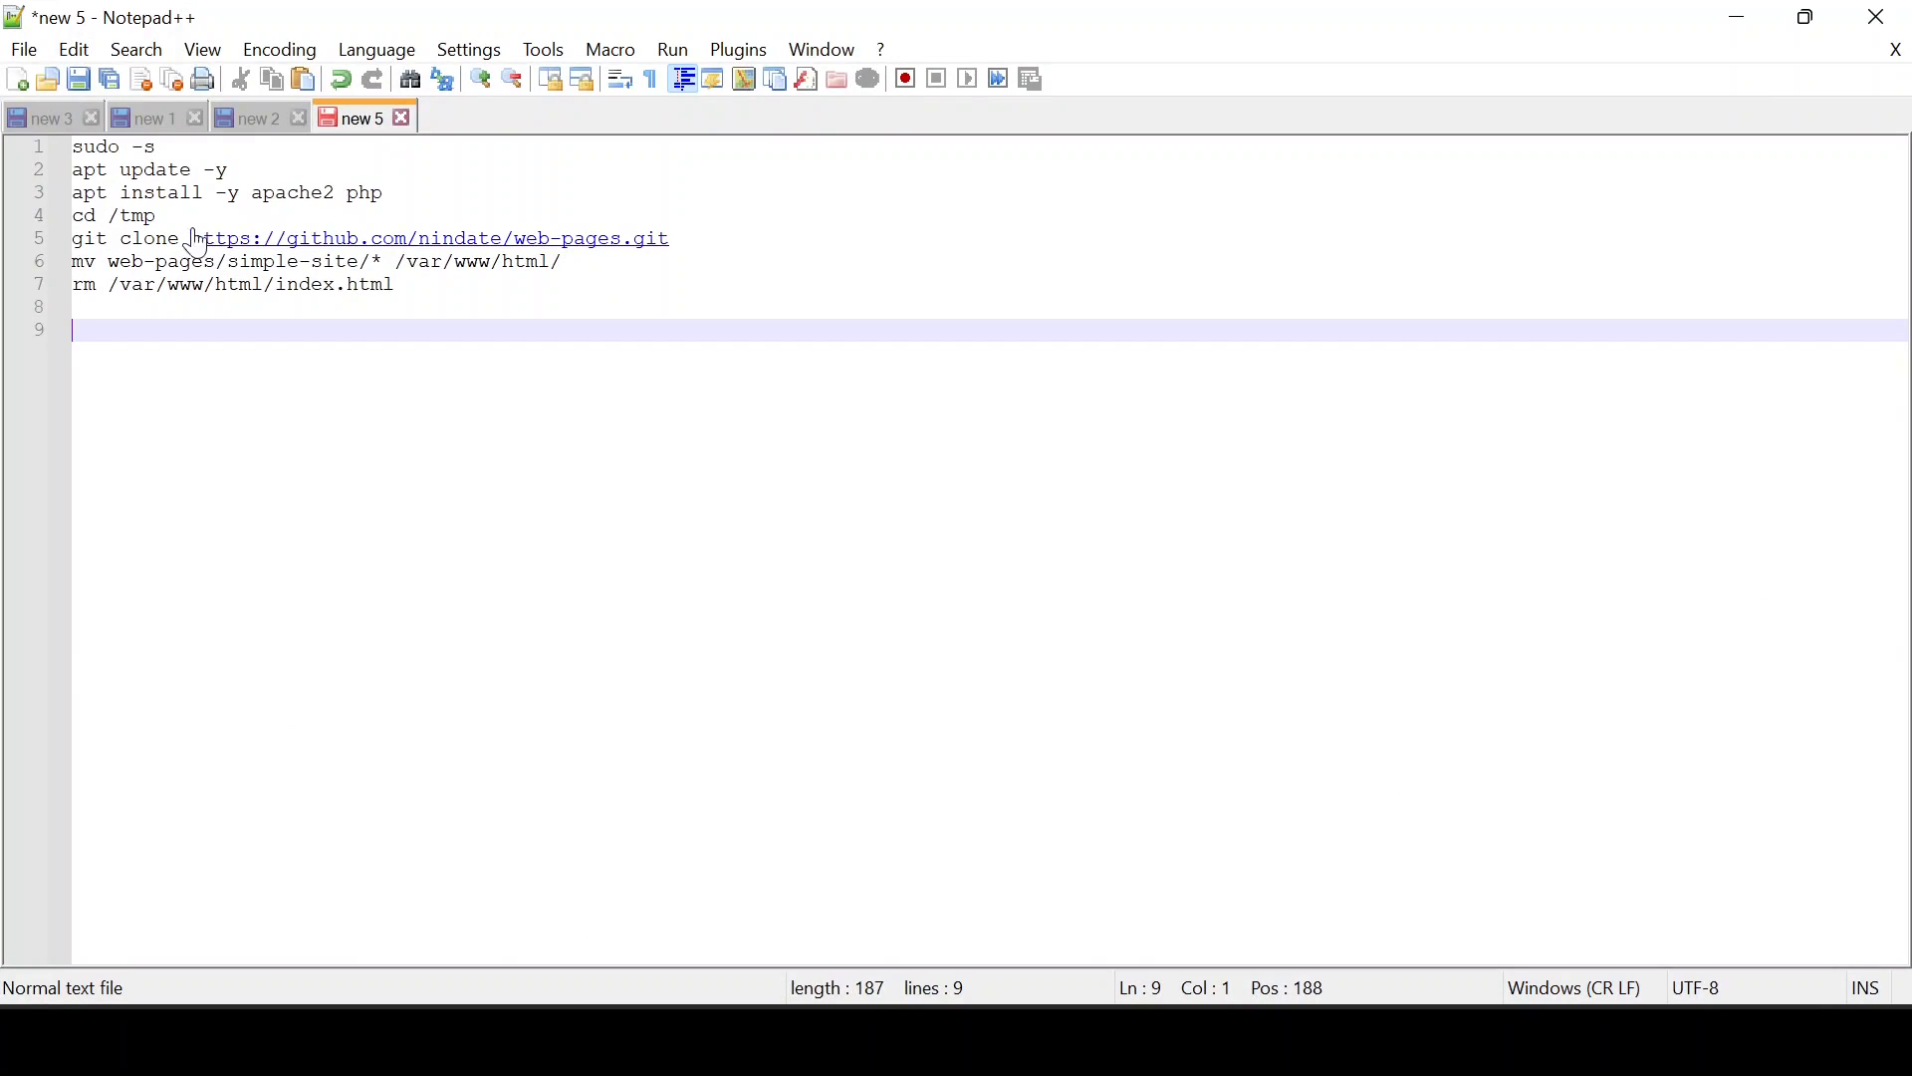
{"action": "left_click_drag", "start_coordinate": [192, 239], "coordinate": [671, 239]}
{"action": "key", "text": "ctrl+c"}
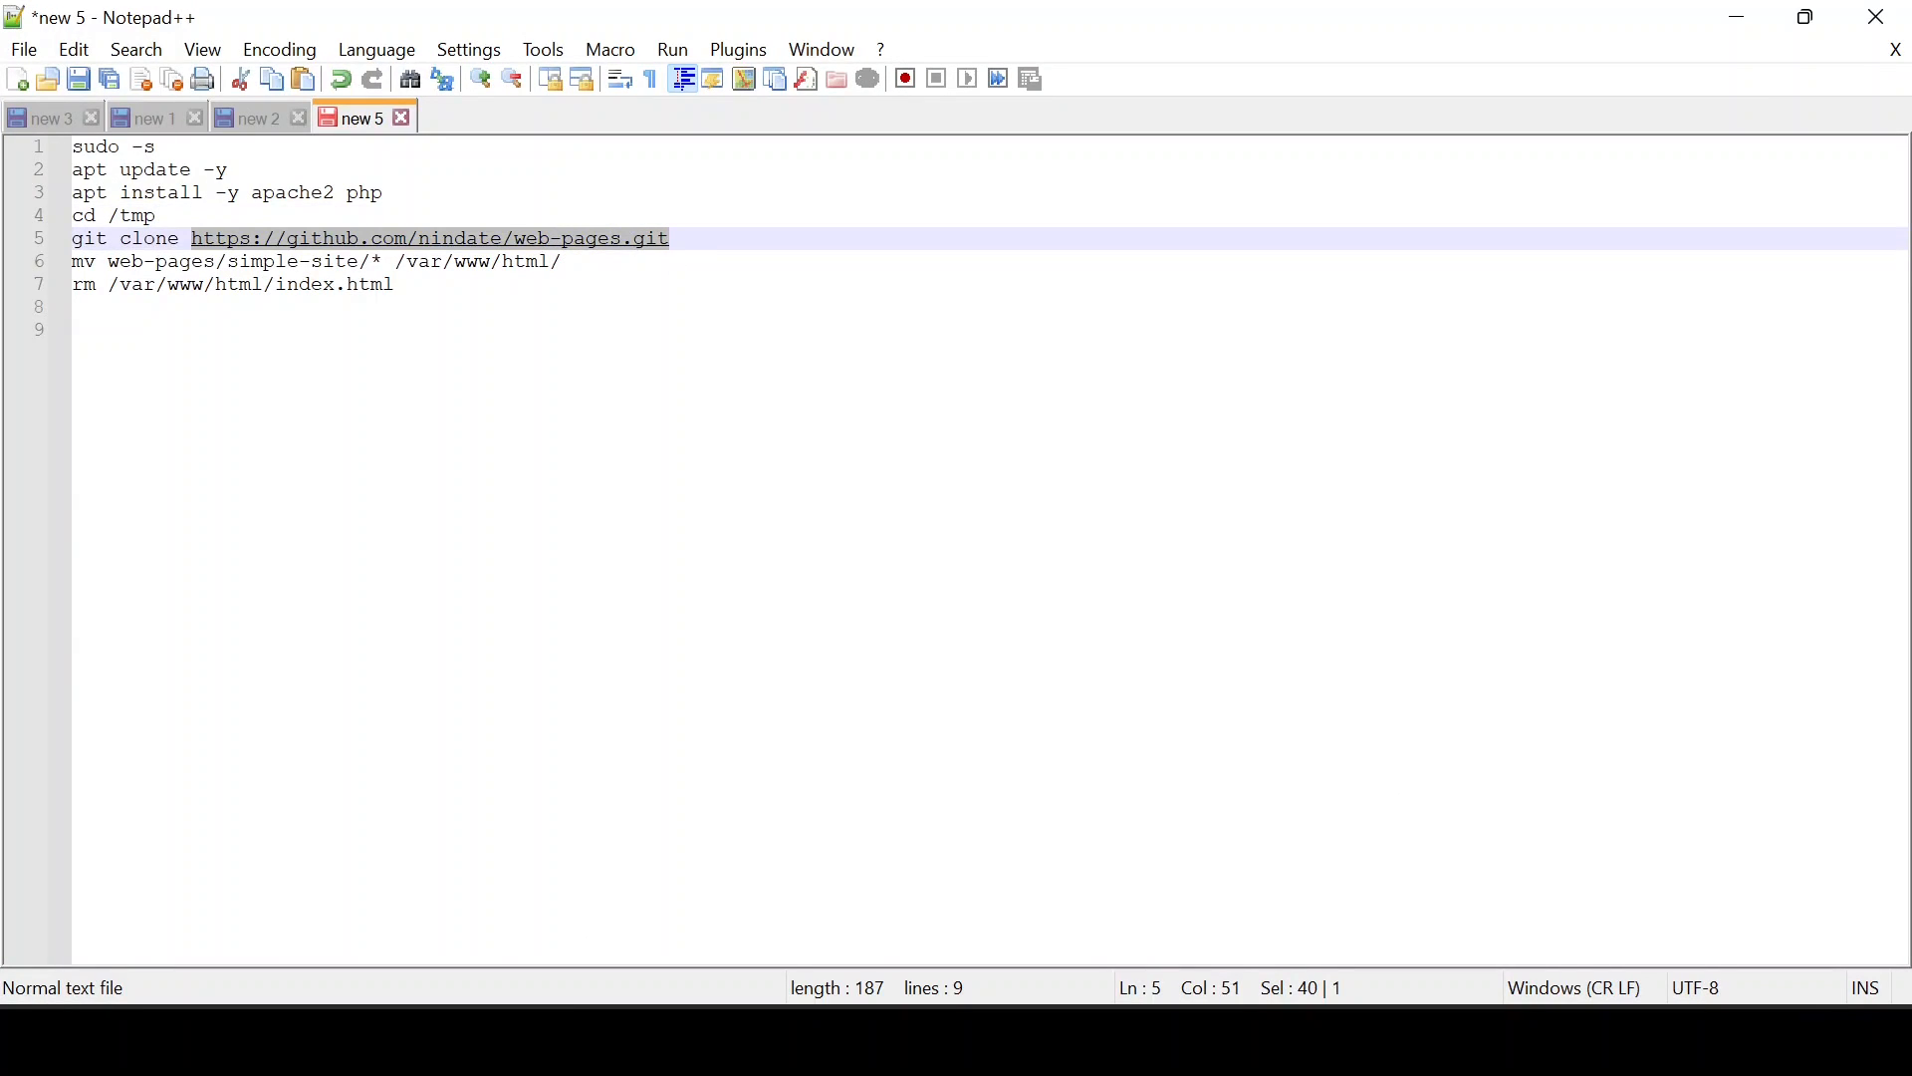
- Return to the PuTTY session, change to /tmp and clone the copied web-pages.git repository
{"action": "key", "text": "alt+Tab"}
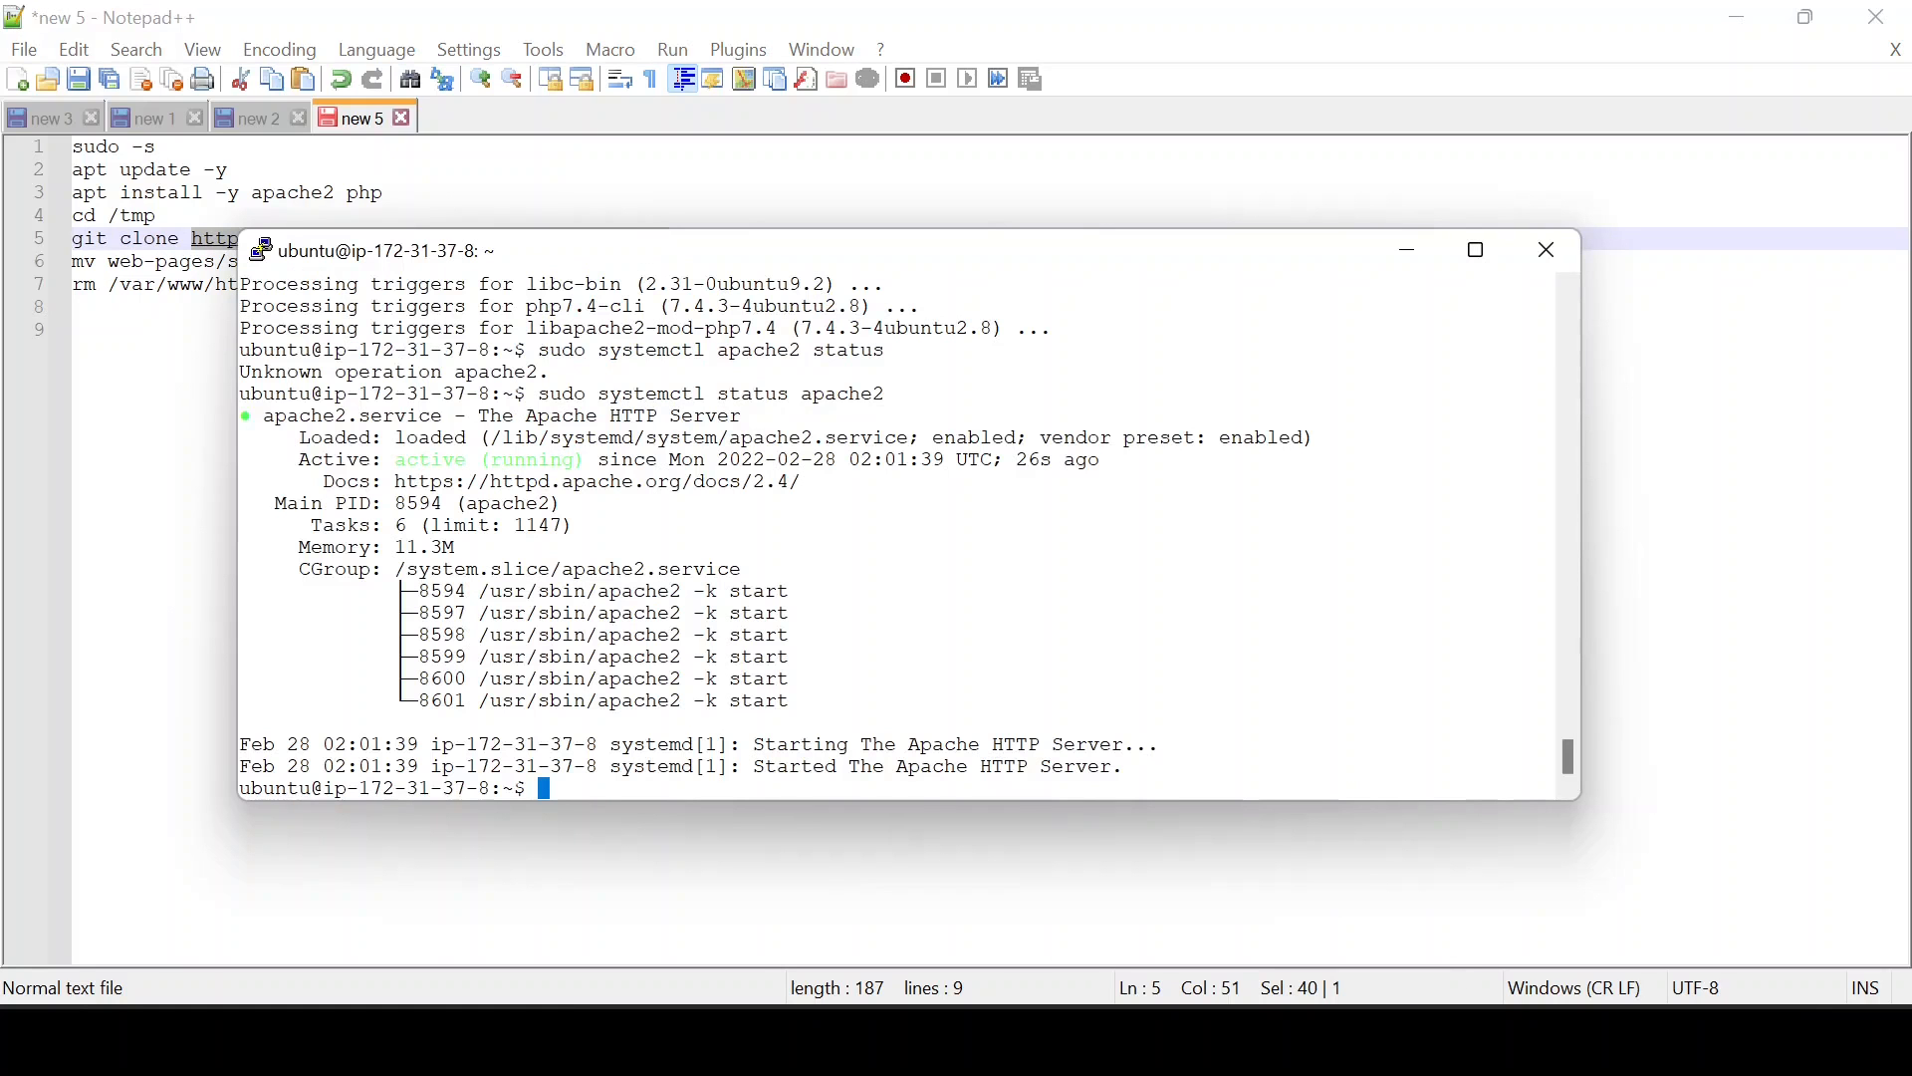
{"action": "type", "text": "cd /tmp"}
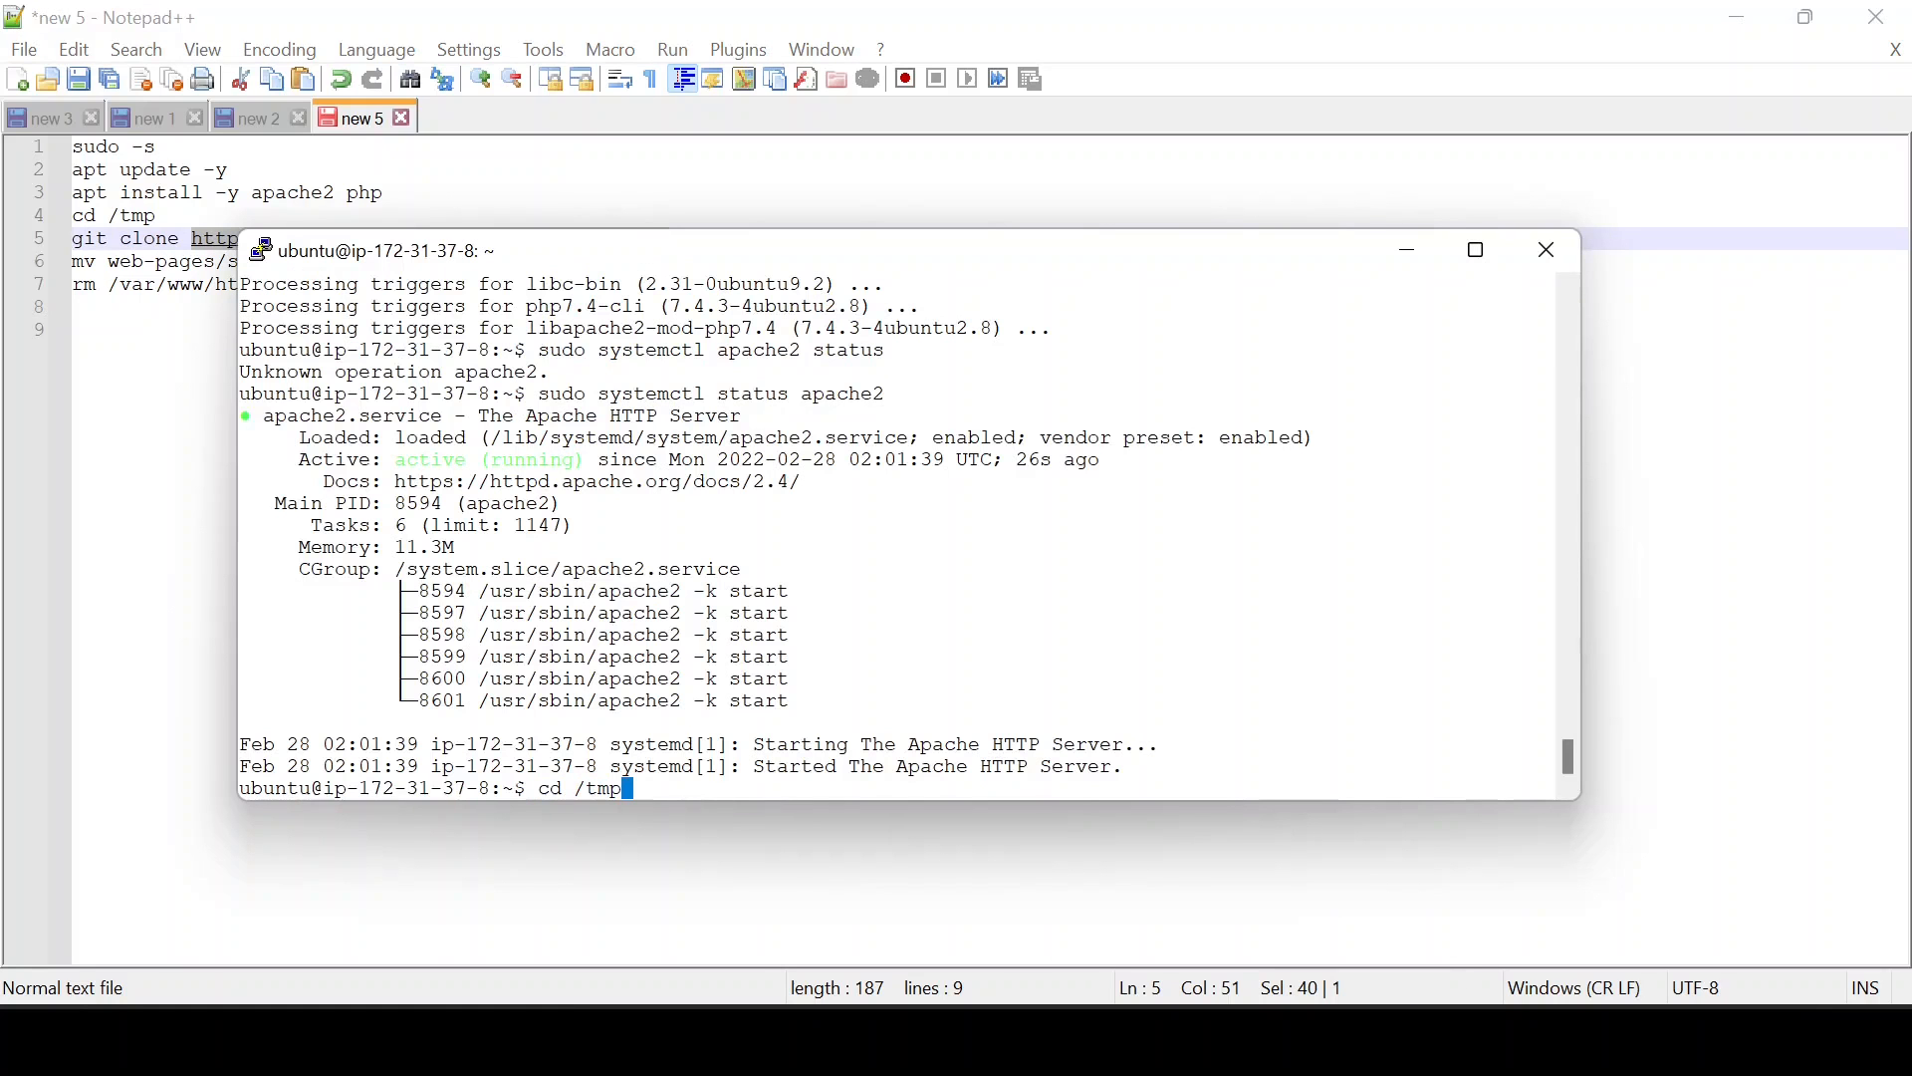
{"action": "key", "text": "Return"}
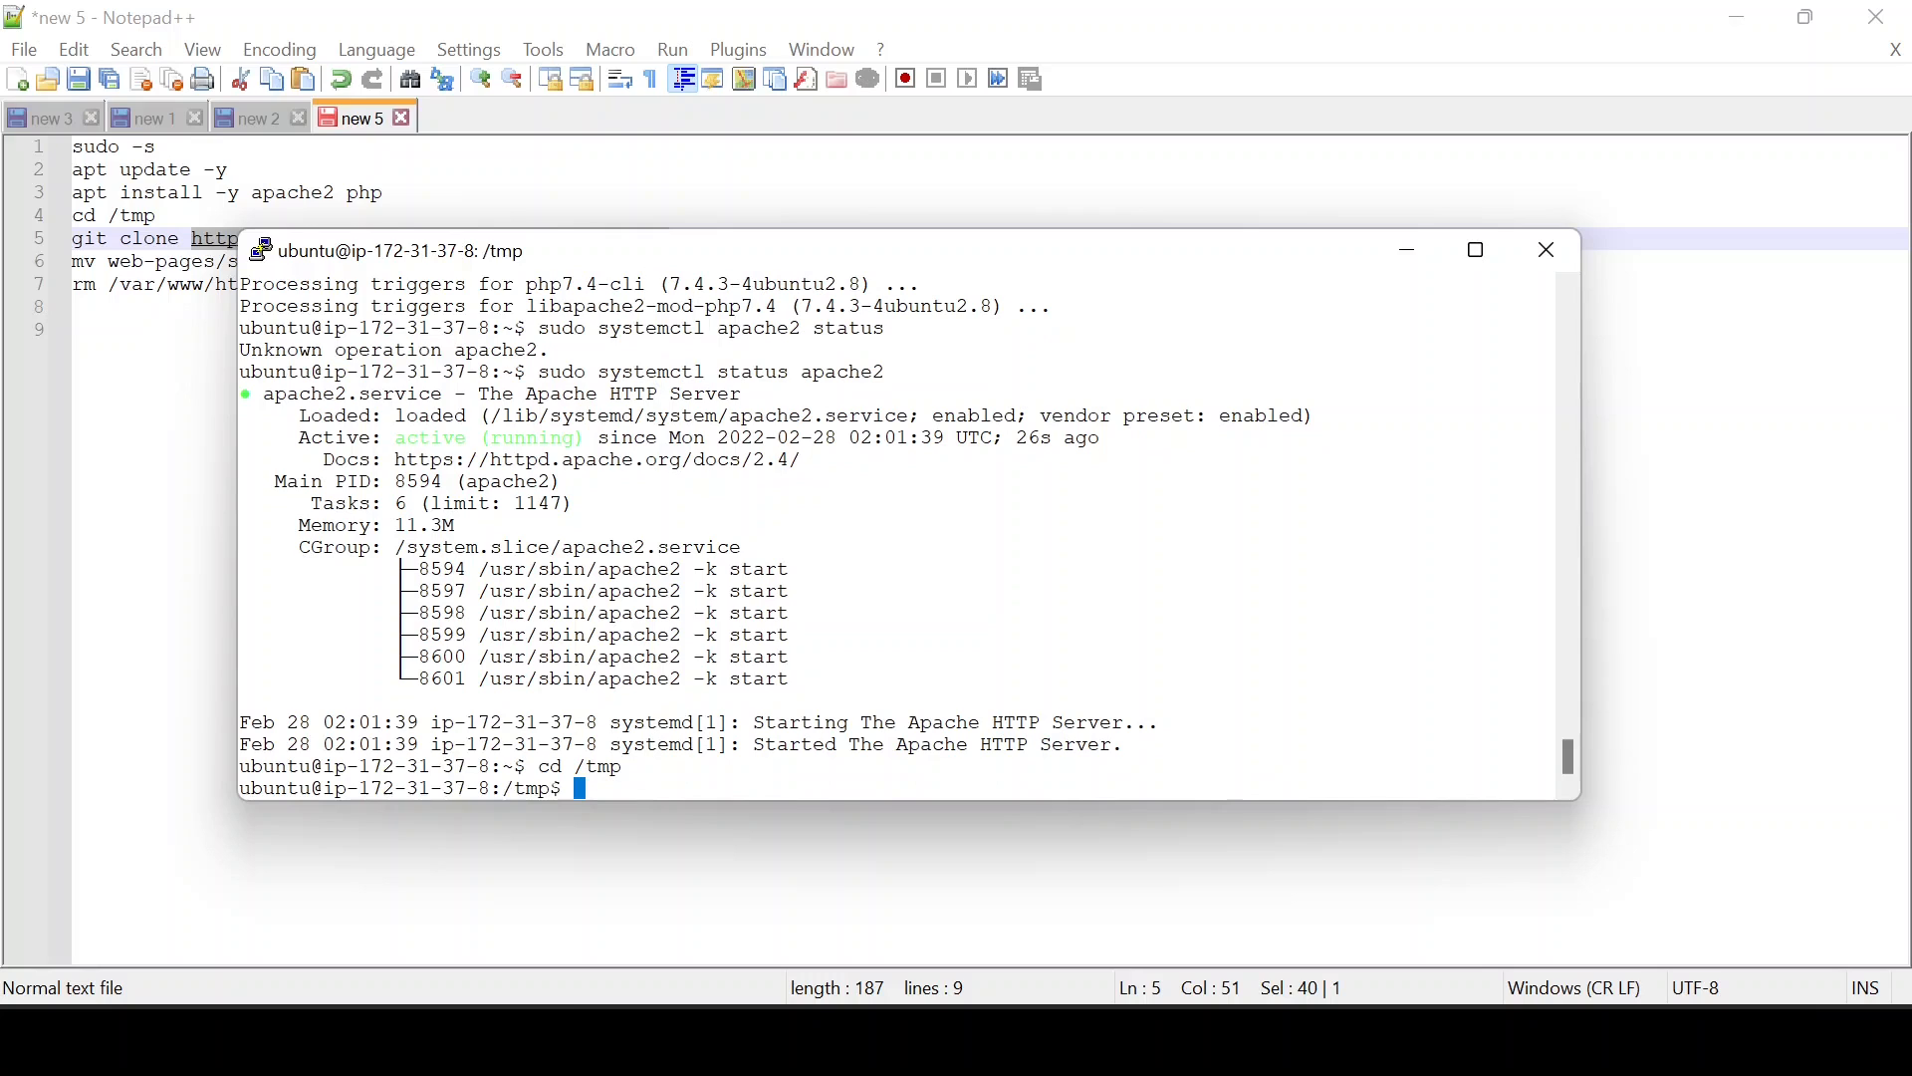
{"action": "type", "text": "wget"}
{"action": "key", "text": "shift+Insert"}
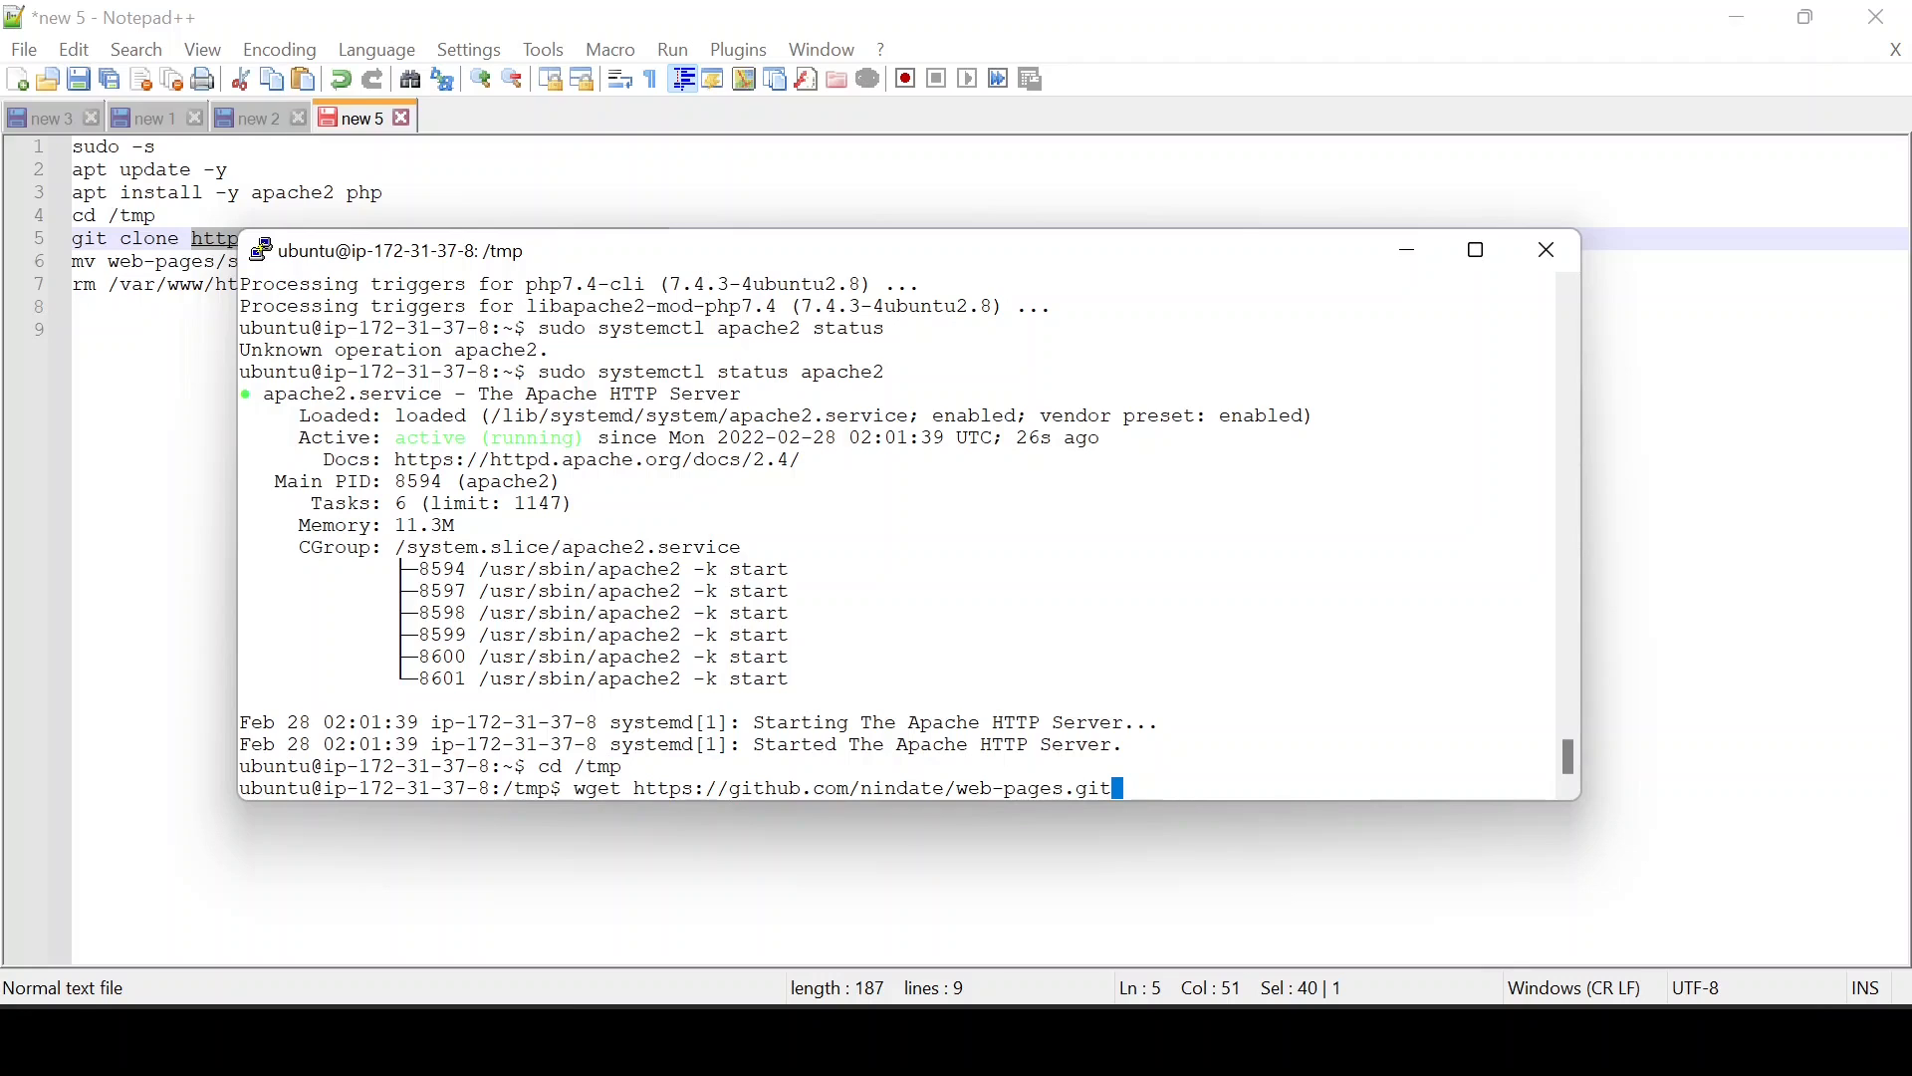
{"action": "key", "text": "Home"}
{"action": "key", "text": "Delete"}
{"action": "type", "text": "git clone"}
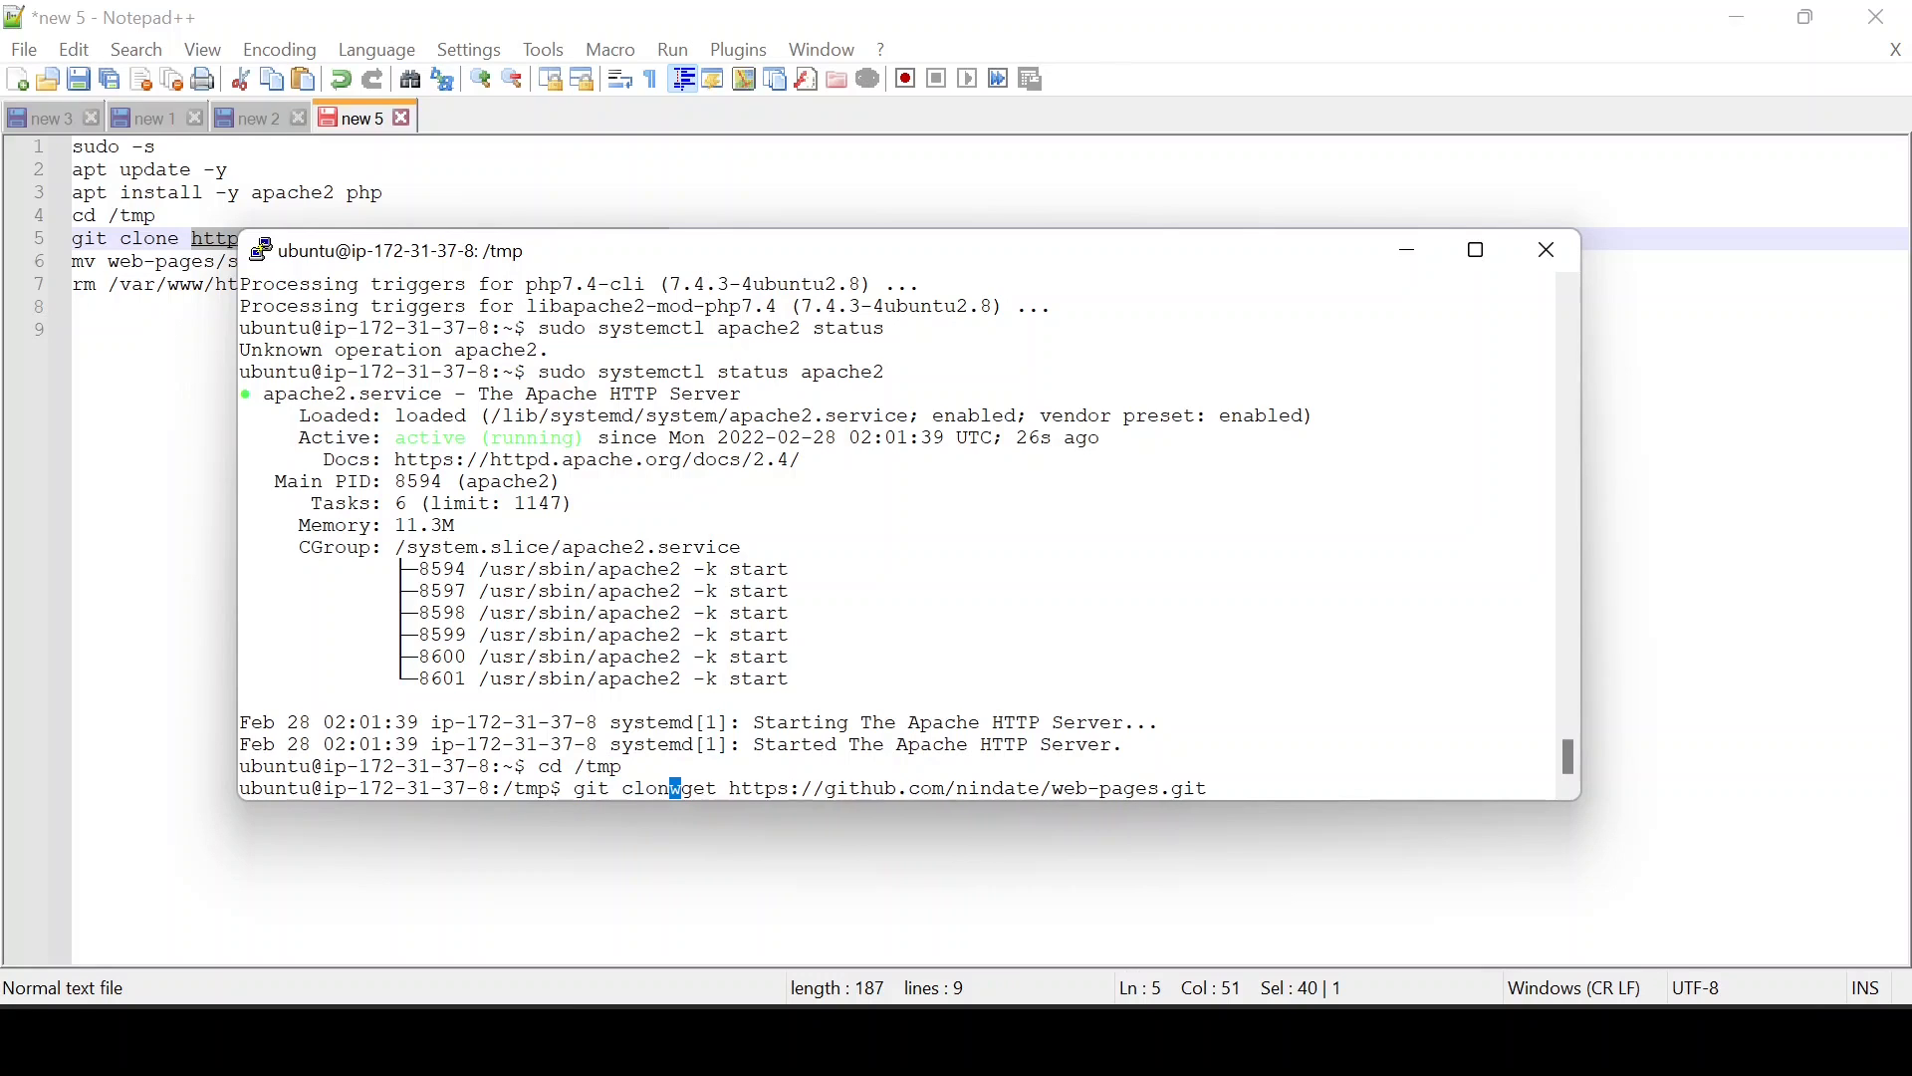
{"action": "key", "text": "Delete"}
{"action": "key", "text": "Delete"}
{"action": "key", "text": "Delete"}
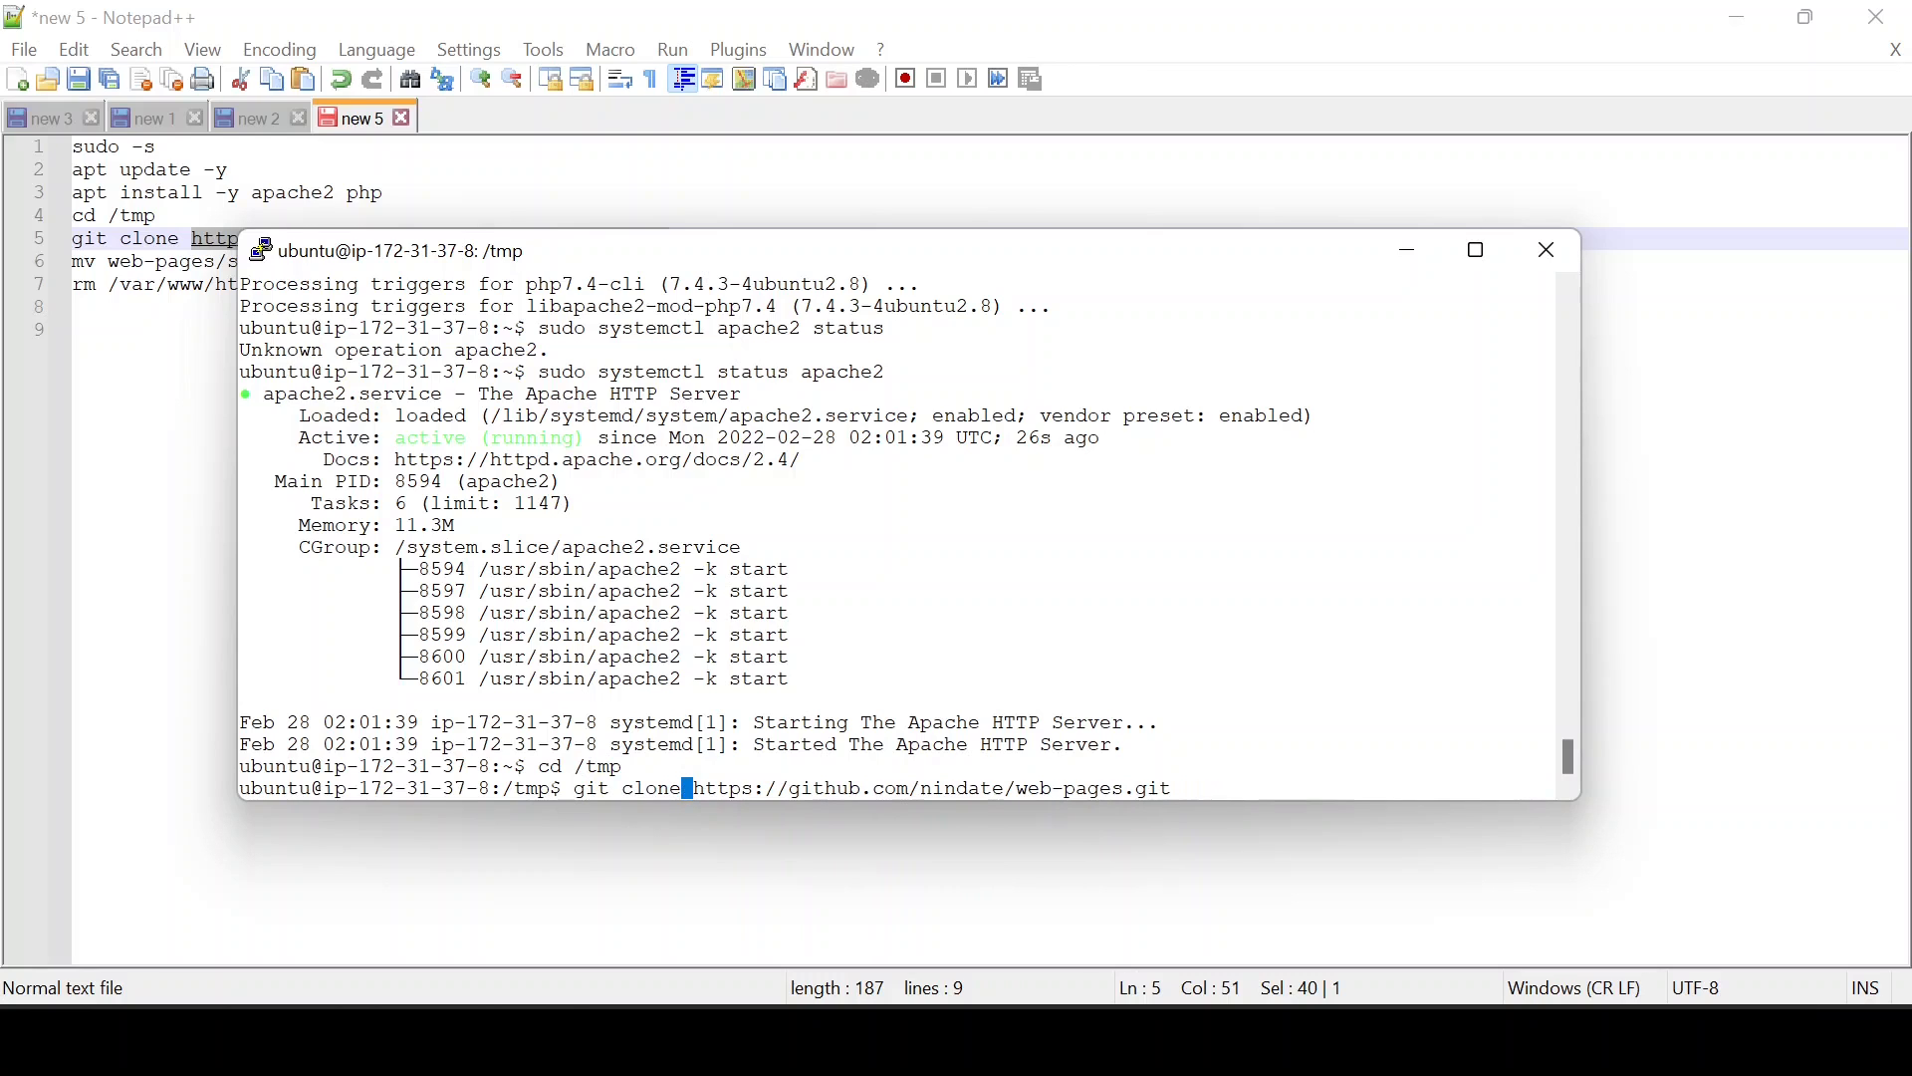
{"action": "key", "text": "Return"}
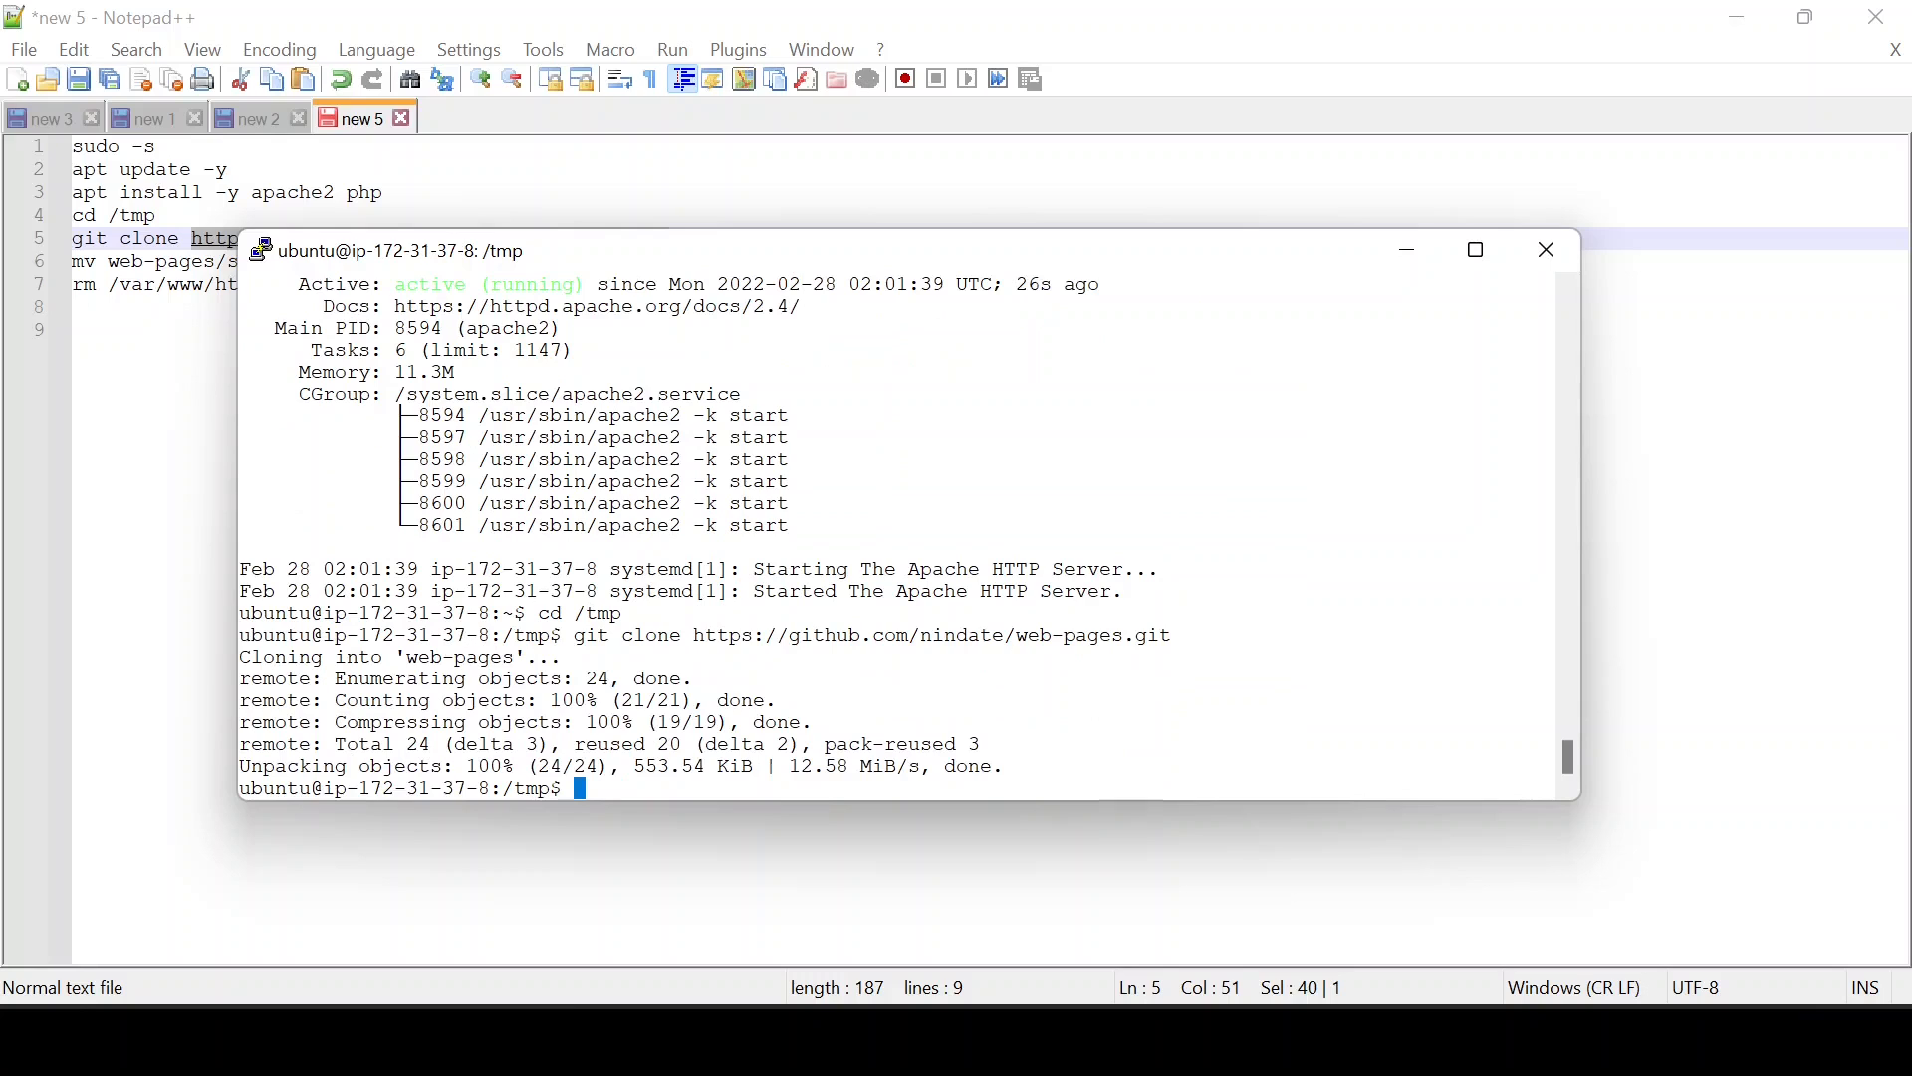
- List the contents of /tmp, the cloned web-pages folder and its simple-site subfolder
{"action": "type", "text": "ls"}
{"action": "key", "text": "Return"}
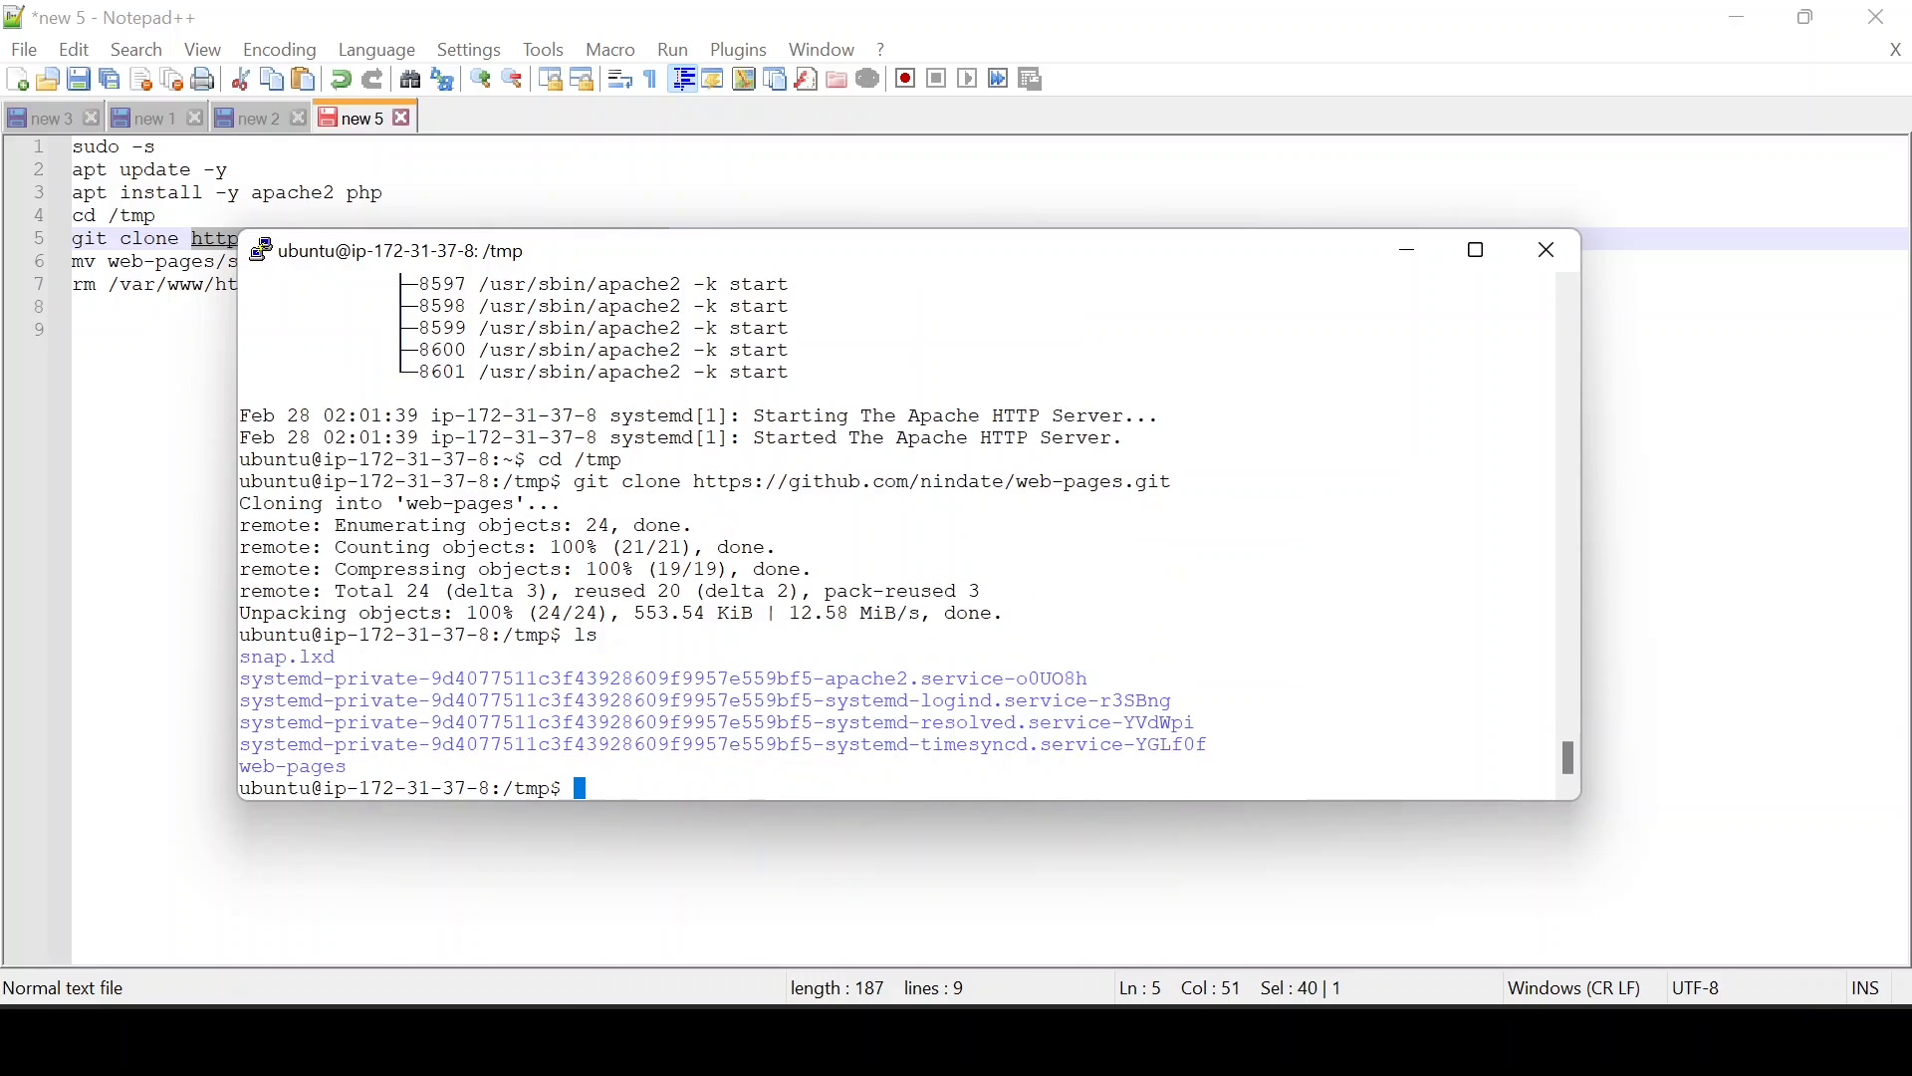
{"action": "type", "text": "ls web-"}
{"action": "key", "text": "Tab"}
{"action": "key", "text": "Return"}
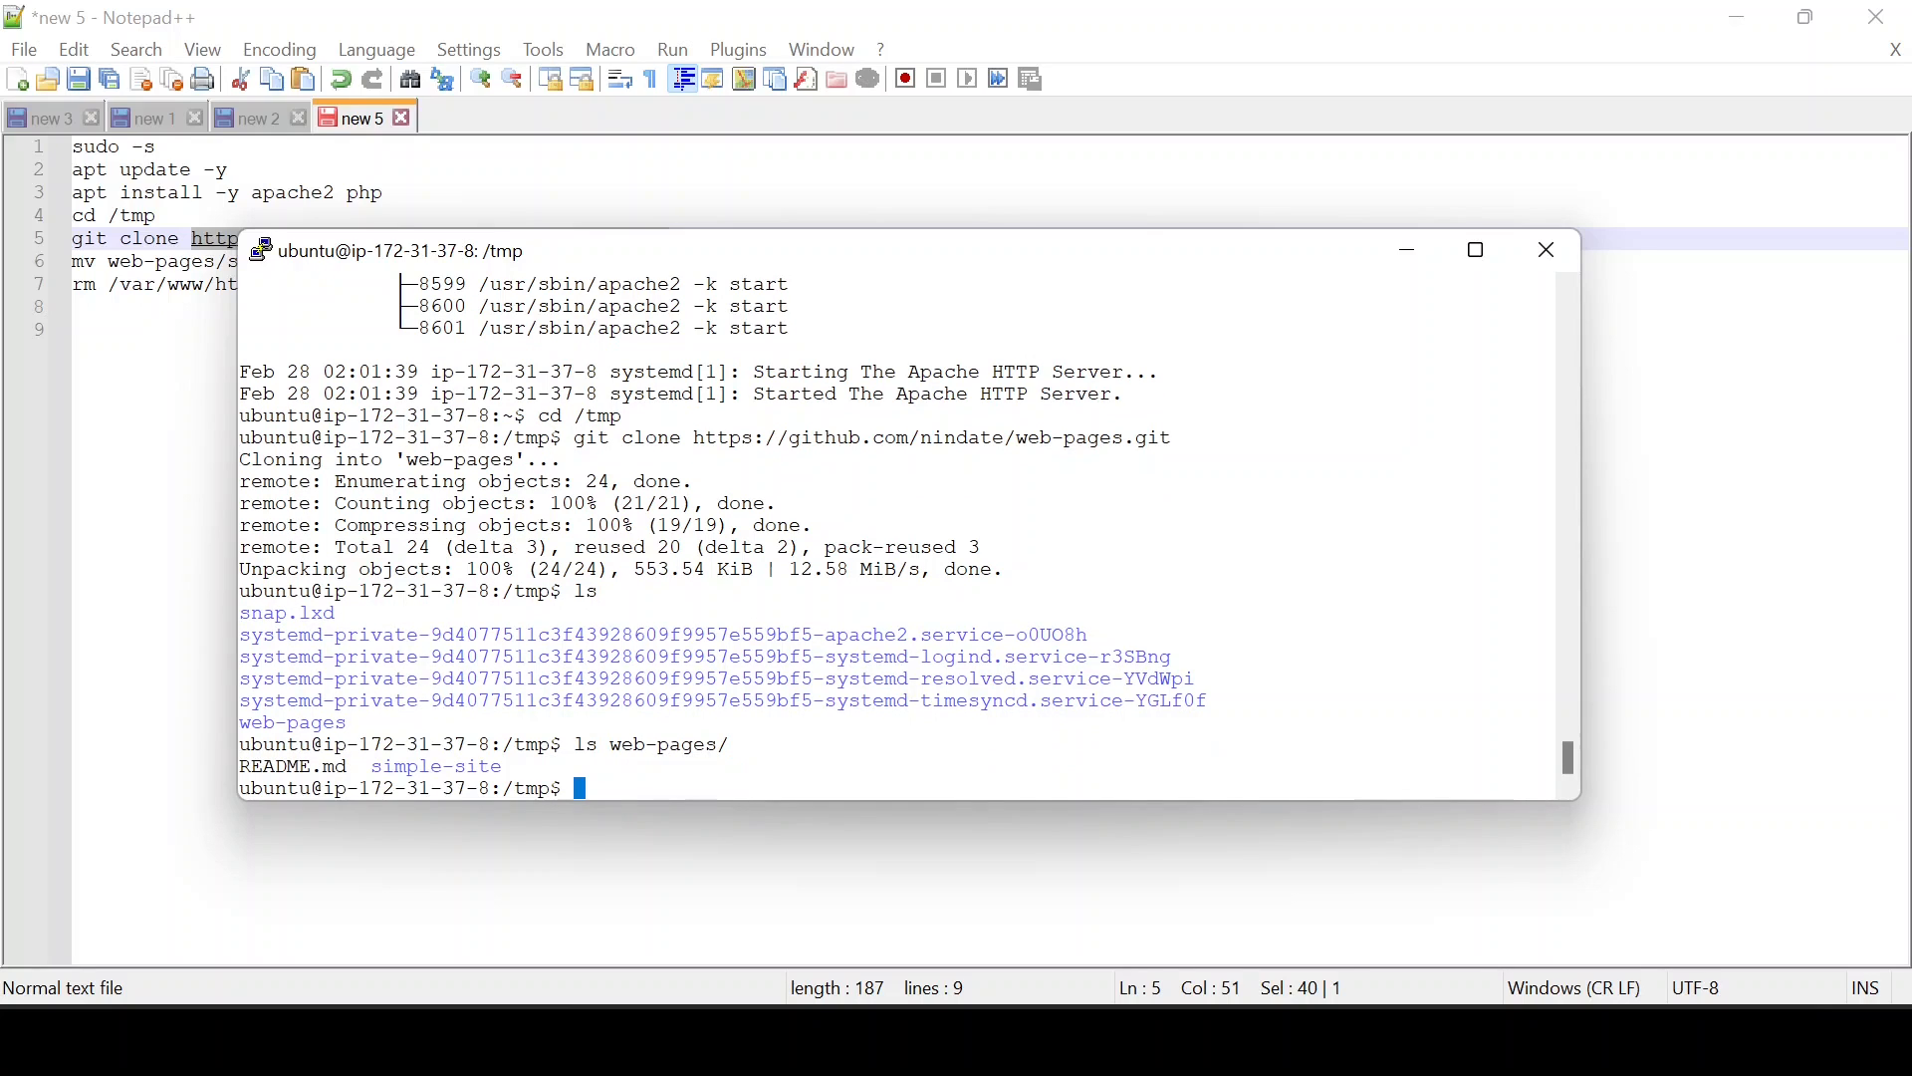
{"action": "left_click_drag", "start_coordinate": [372, 766], "coordinate": [502, 767]}
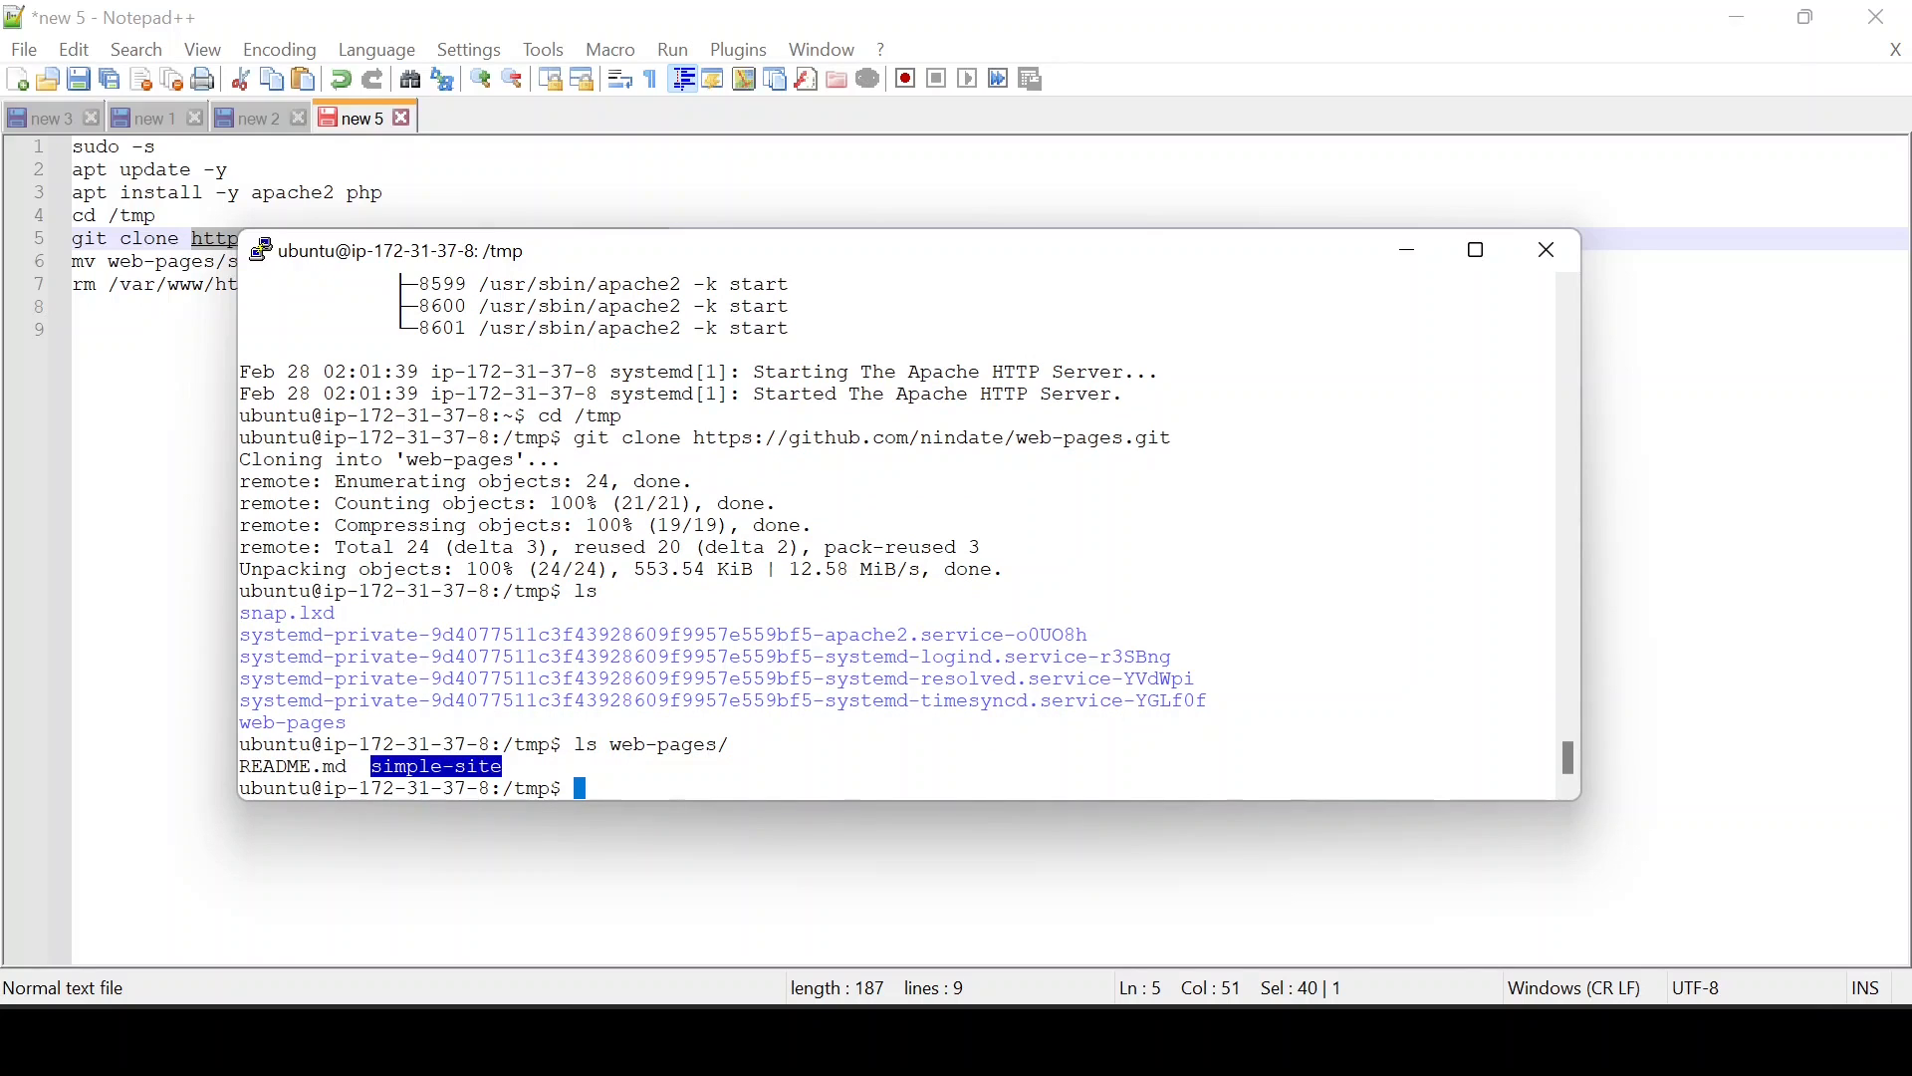
{"action": "key", "text": "Up"}
{"action": "type", "text": "simple-site/"}
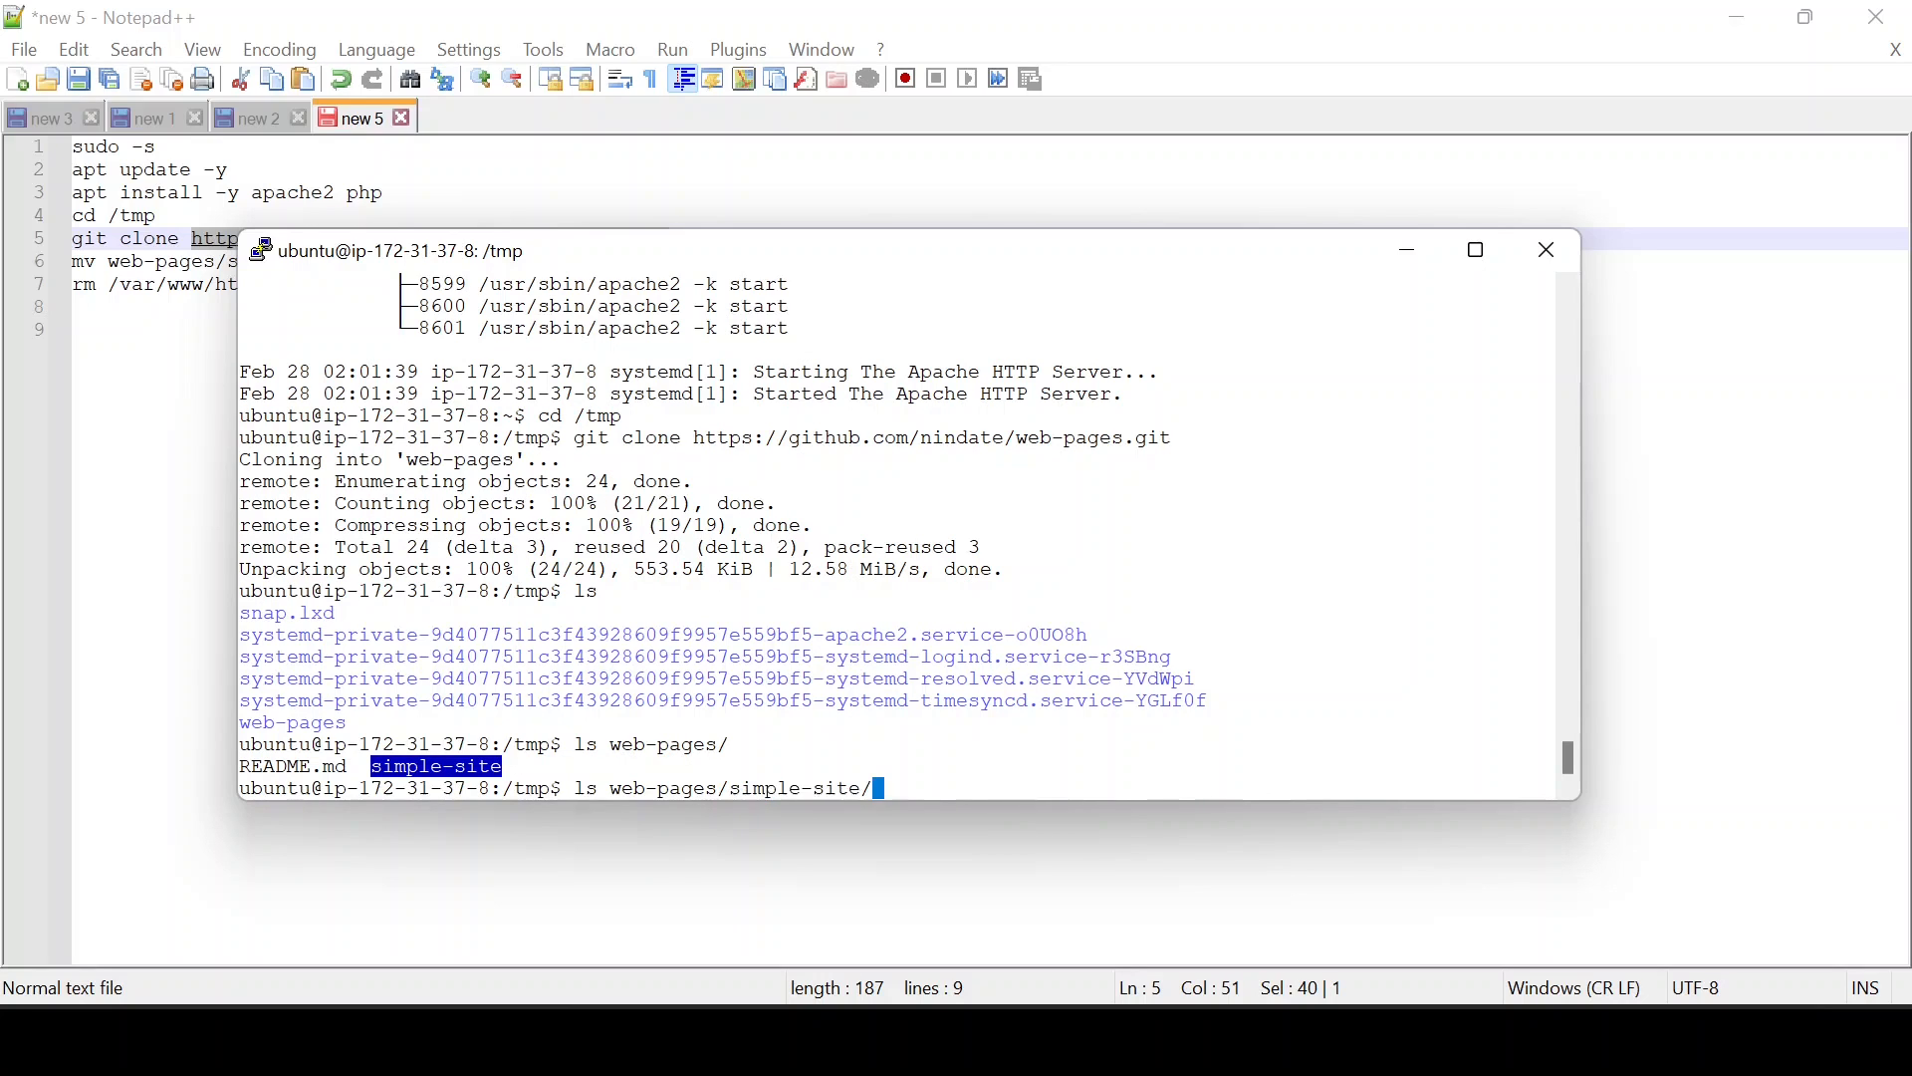
{"action": "key", "text": "Return"}
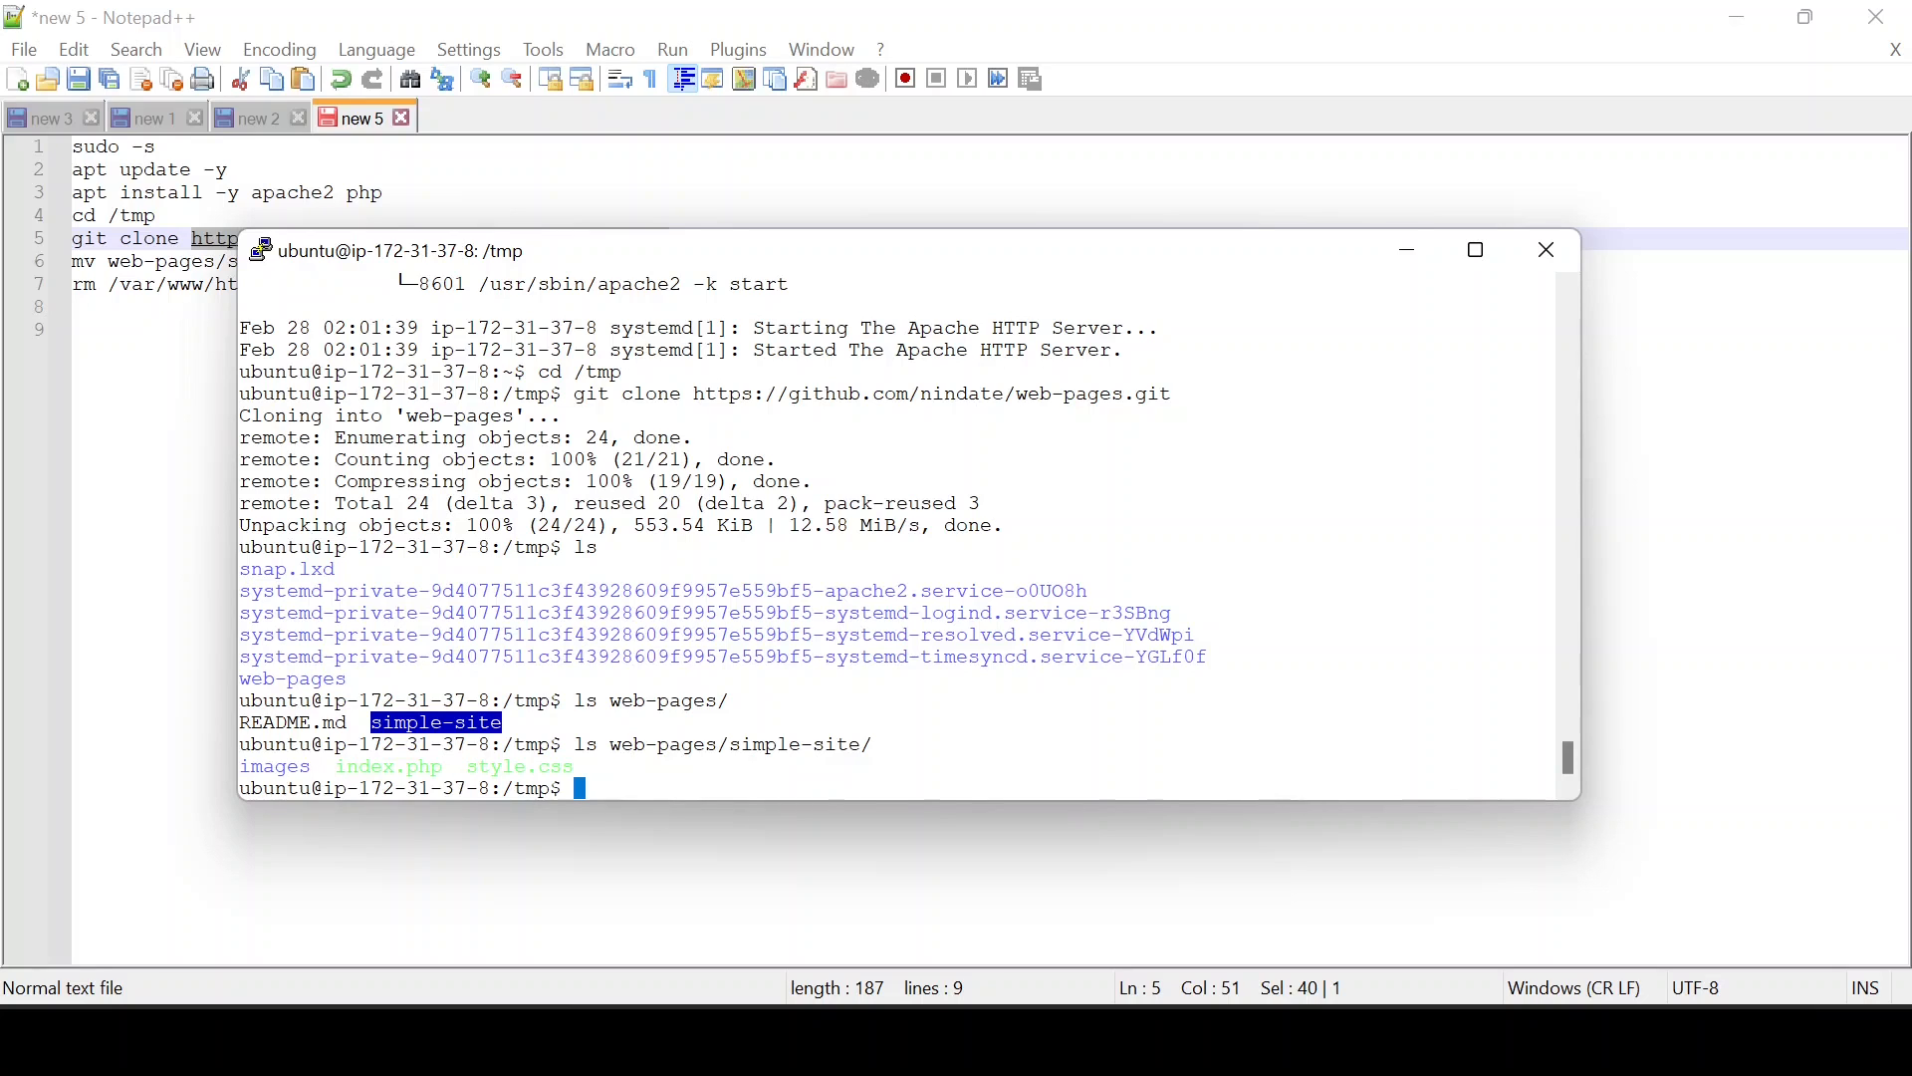
- Clear the terminal text selection and list the files in /var/www/html
{"action": "left_click", "coordinate": [436, 723]}
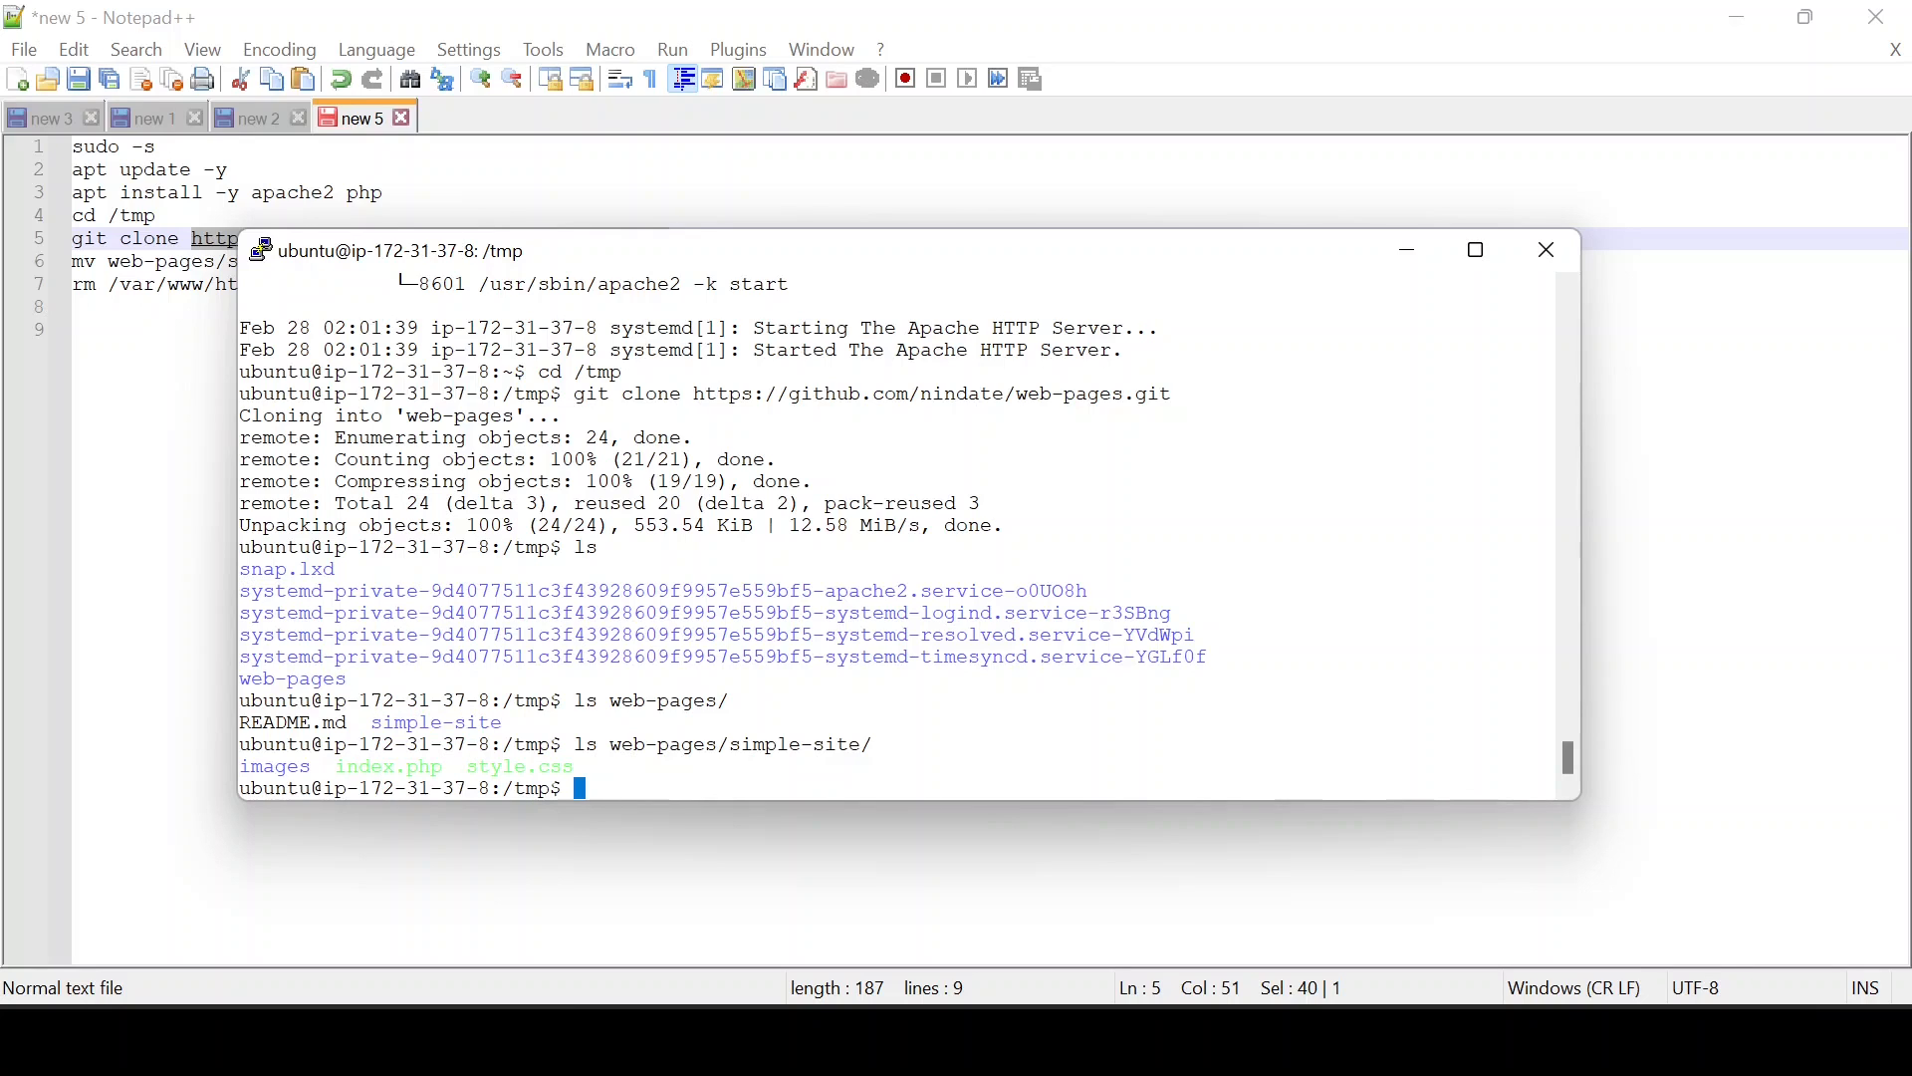
{"action": "type", "text": "ls /var/www/html"}
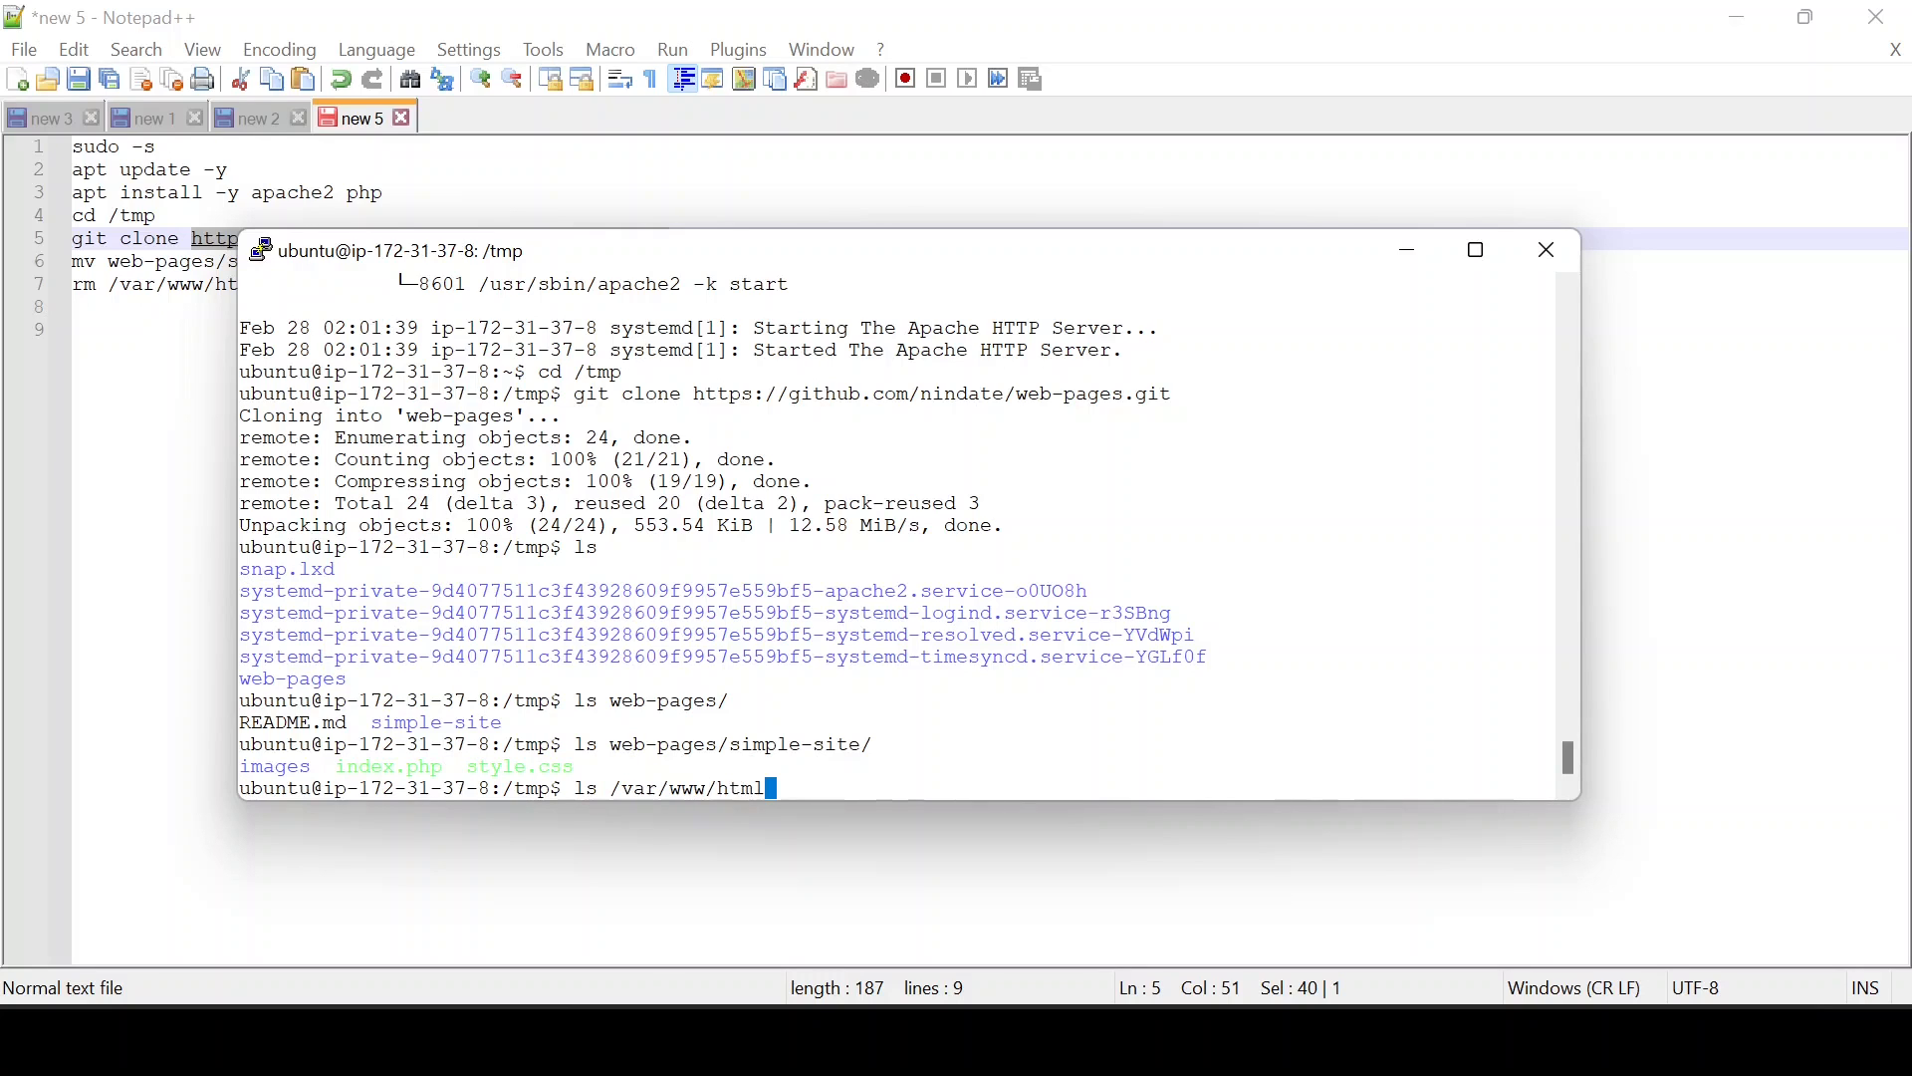
{"action": "key", "text": "Return"}
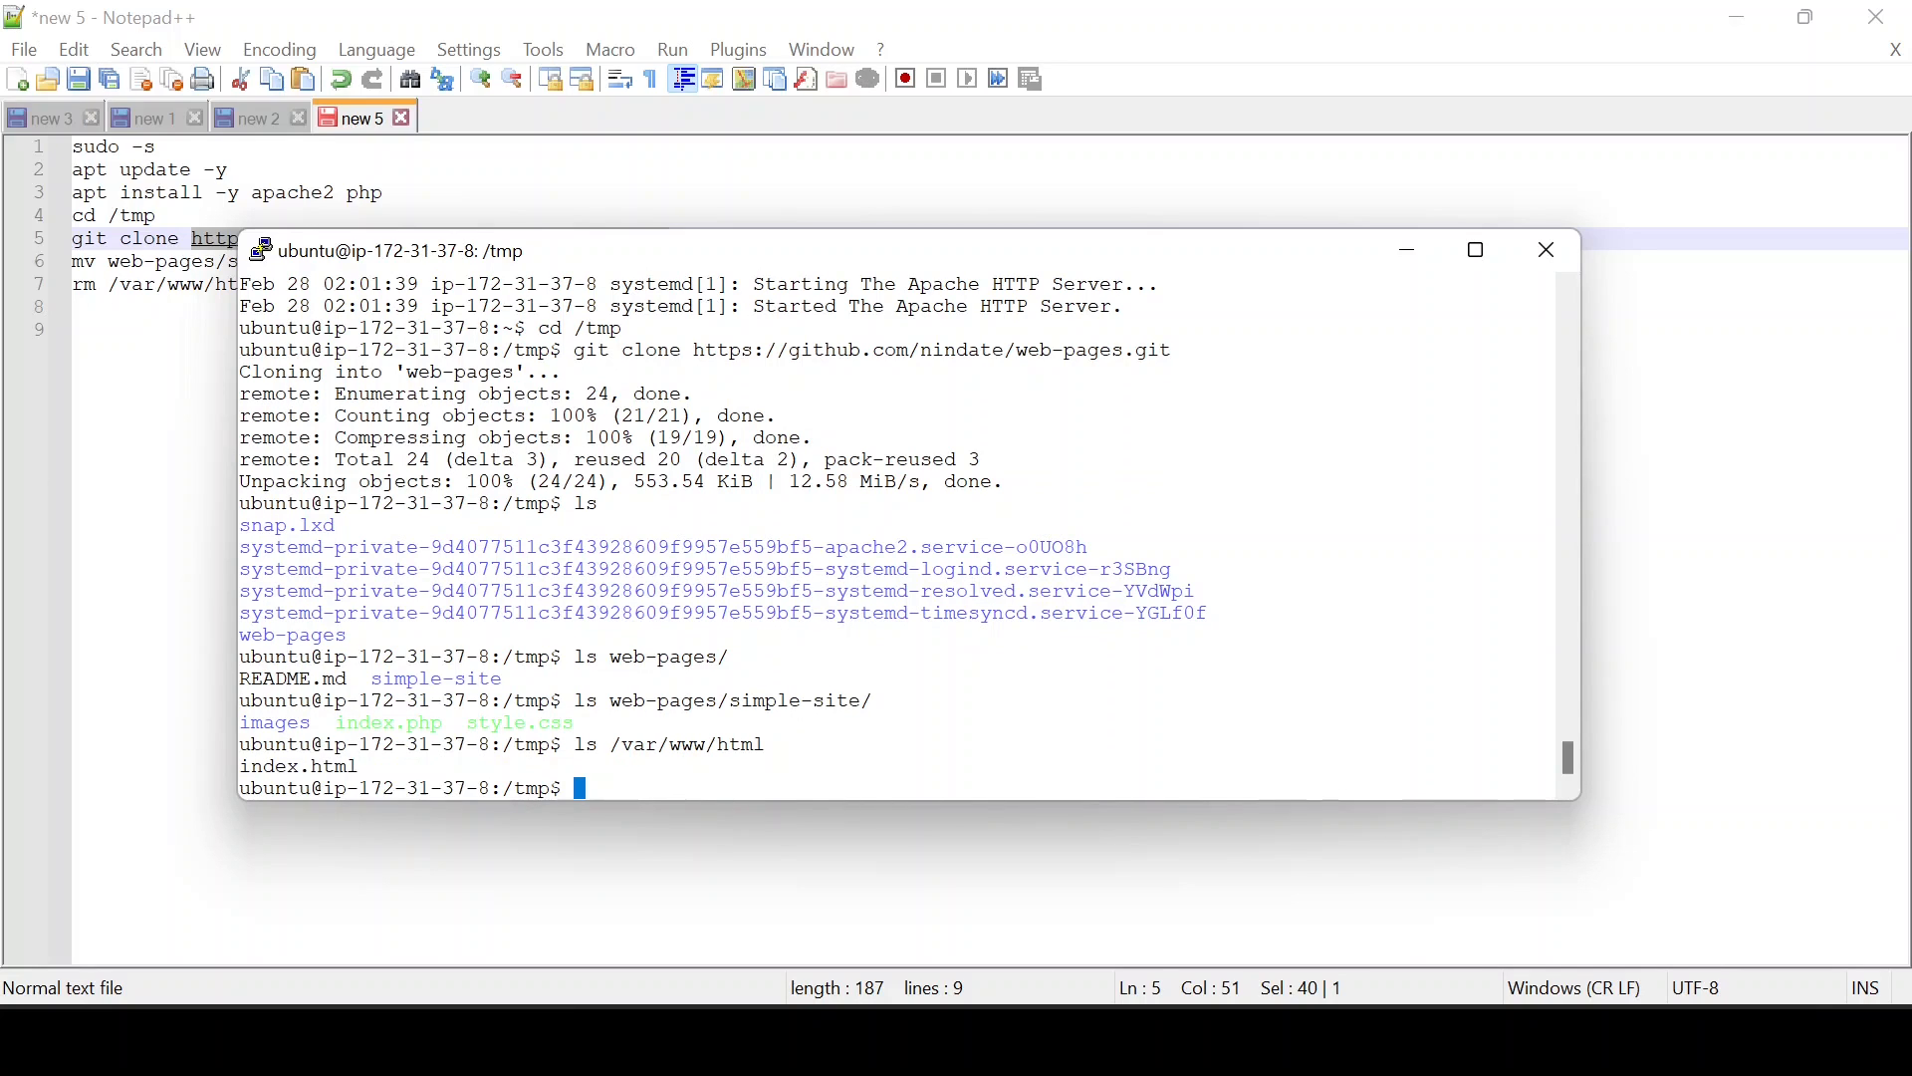
- Open a root shell with sudo -s and move everything in web-pages/simple-site/ into /var/www/html/
{"action": "type", "text": "sudo -s"}
{"action": "key", "text": "Return"}
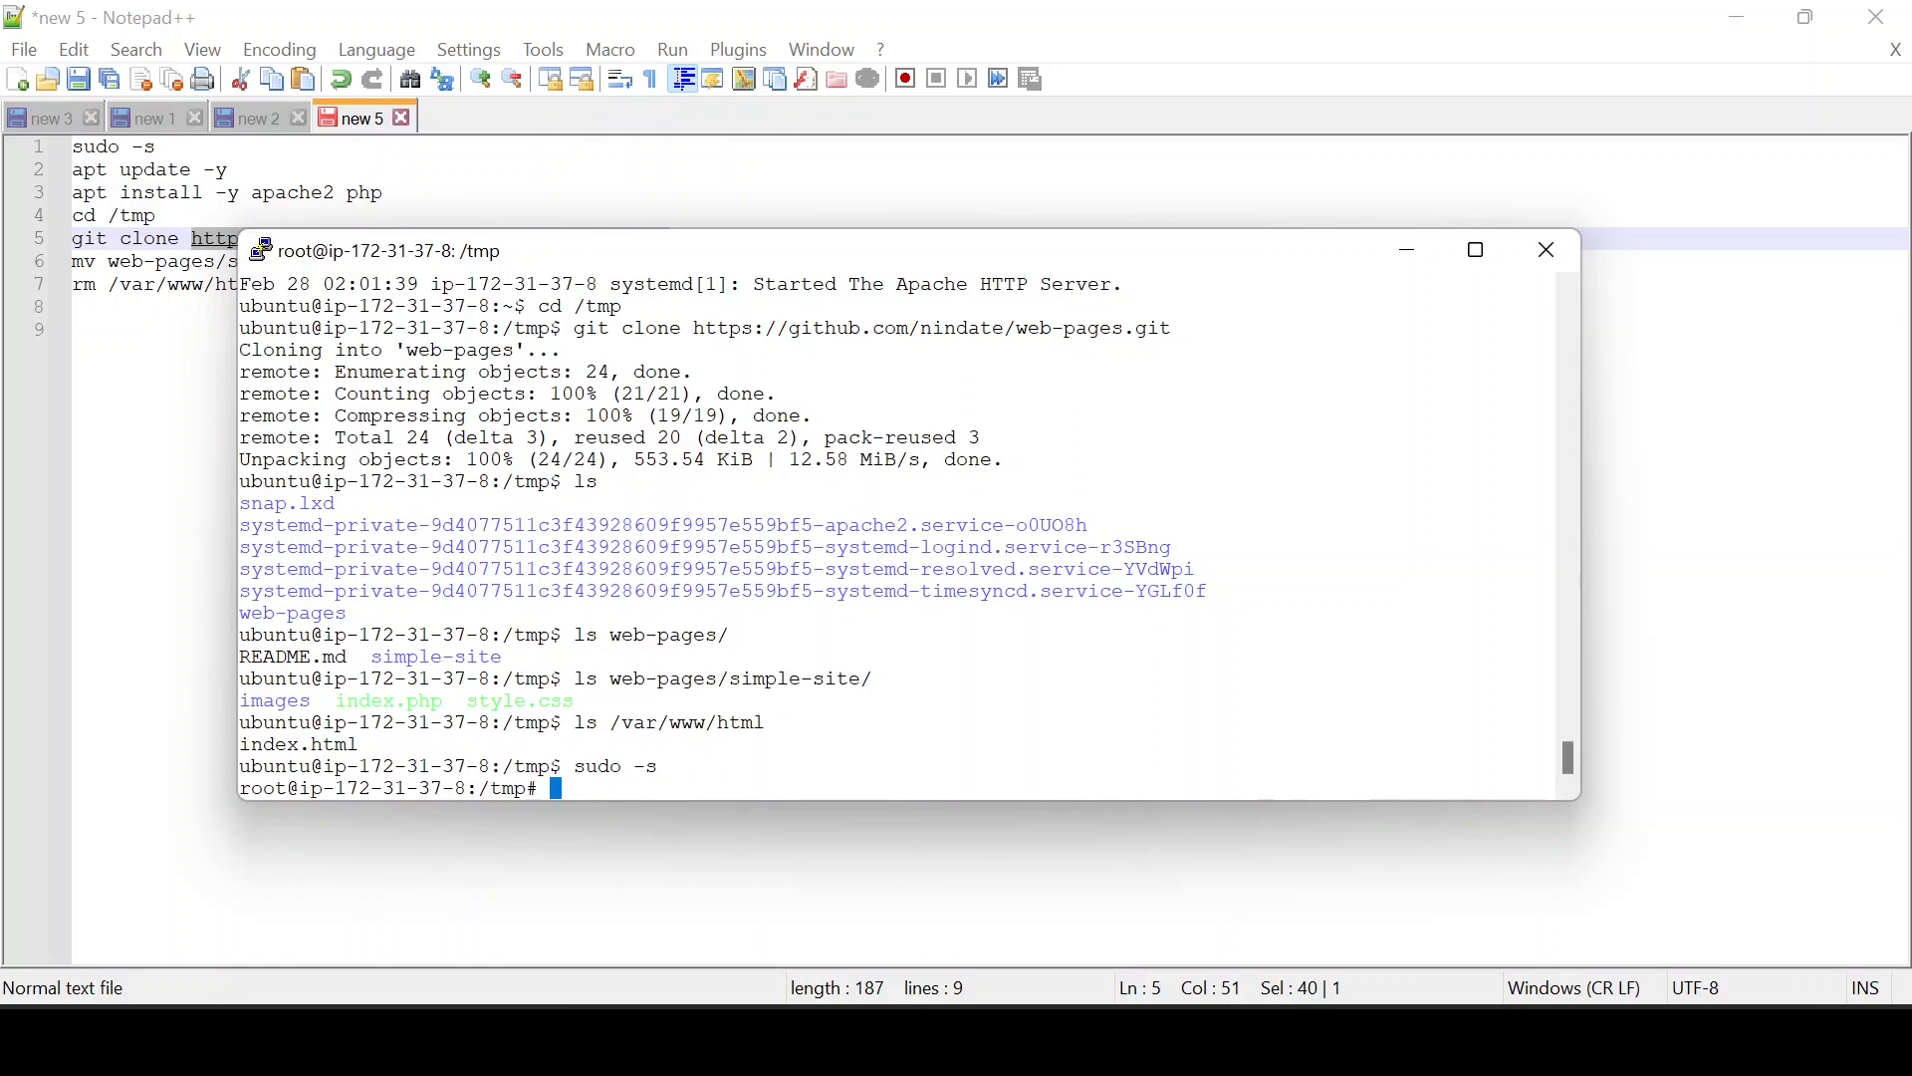
{"action": "type", "text": "mv web-pages/simple-site/"}
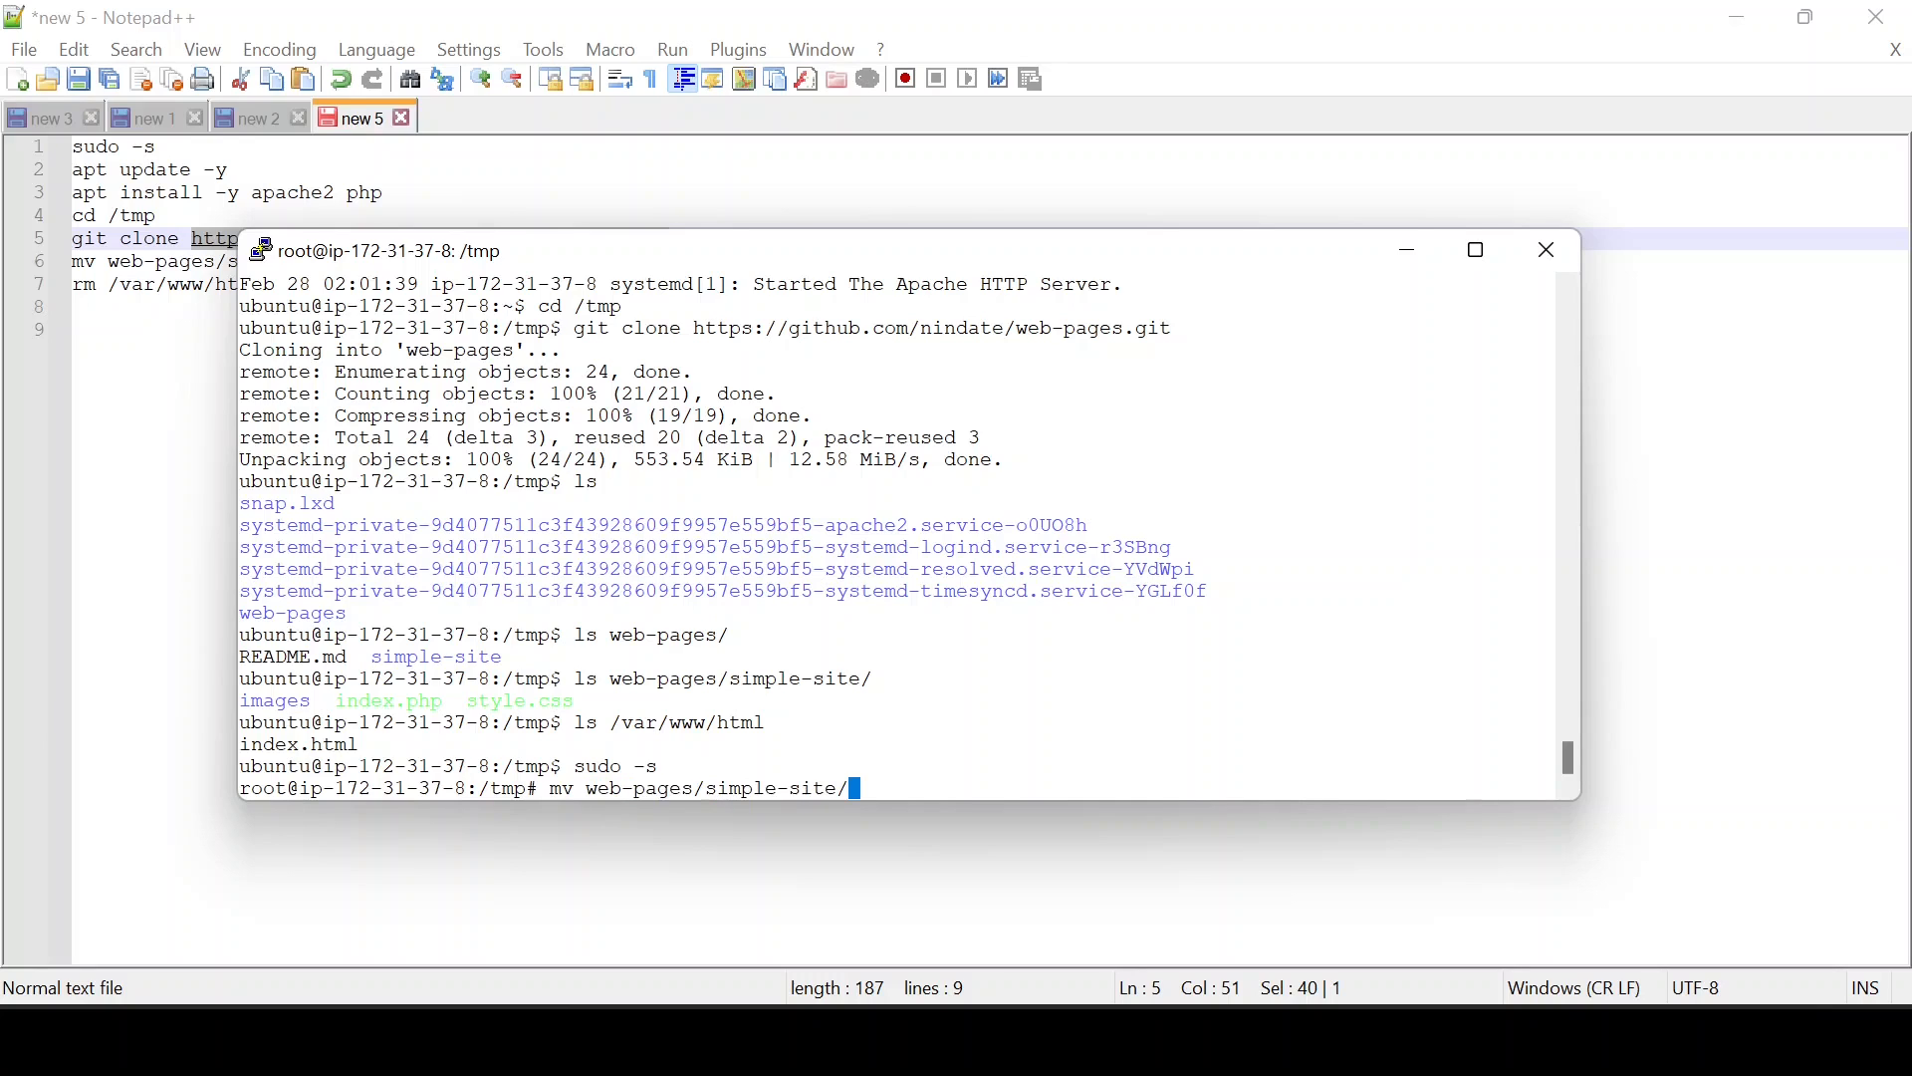
{"action": "type", "text": "* /var/www/html/"}
{"action": "key", "text": "Return"}
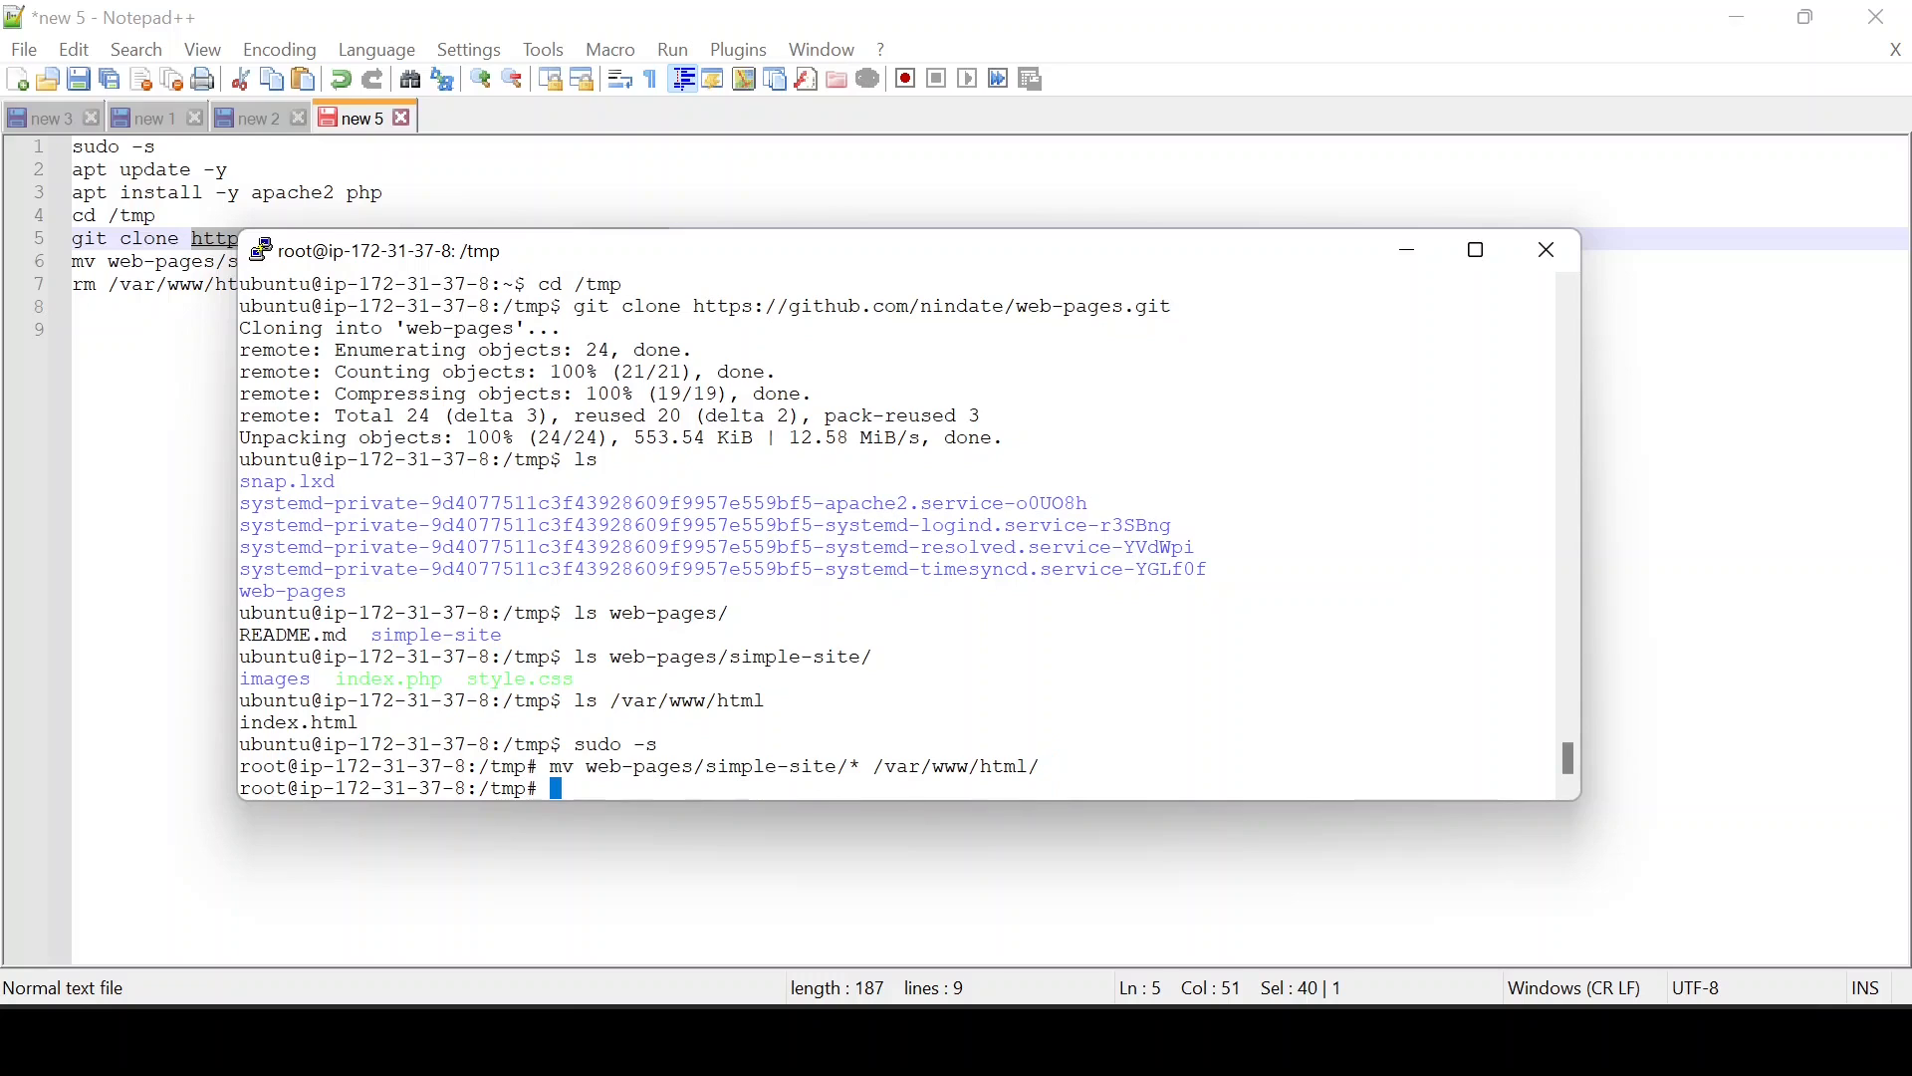
- Change to the /var/www/html directory and list its contents
{"action": "type", "text": "cd /var/www/html"}
{"action": "key", "text": "Return"}
{"action": "type", "text": "ls"}
{"action": "key", "text": "Return"}
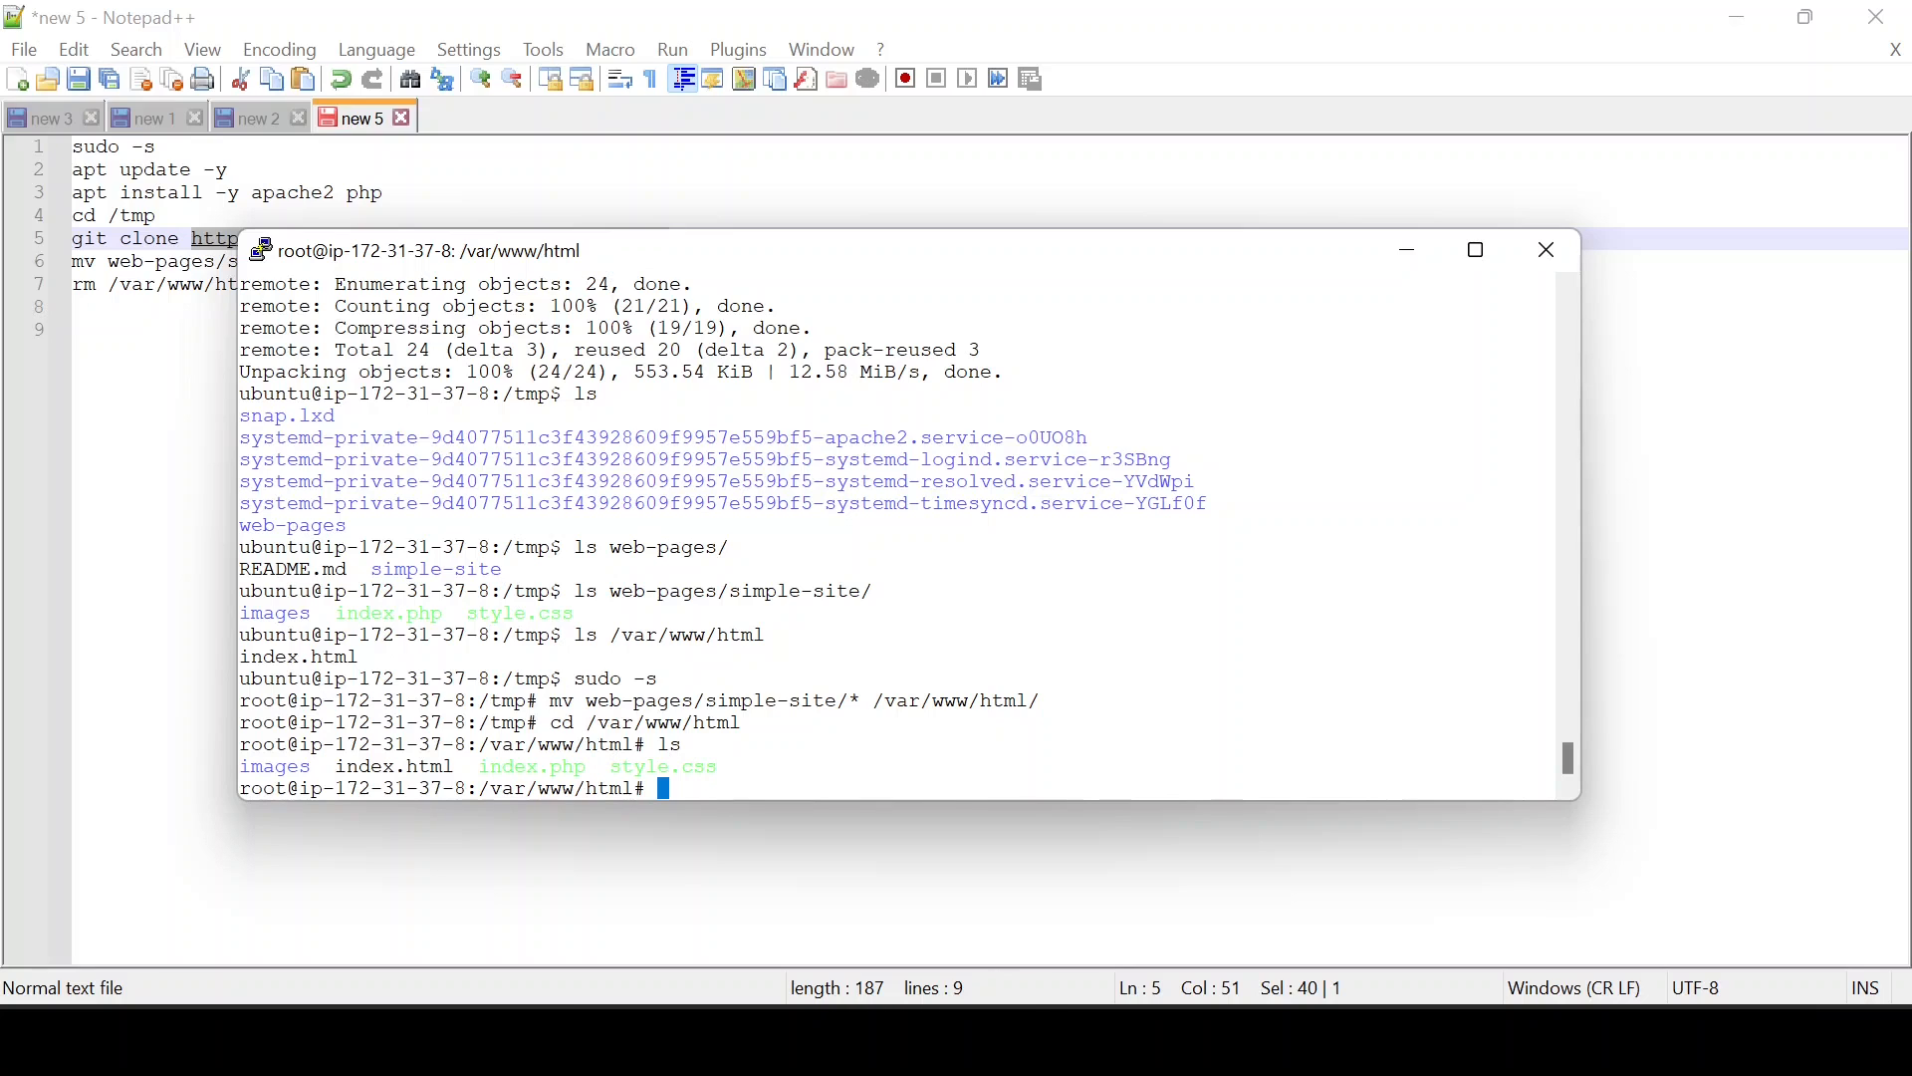
- Delete the default index.html from /var/www/html
{"action": "mouse_move", "coordinate": [923, 1041]}
{"action": "type", "text": "rm index.html"}
{"action": "key", "text": "Return"}
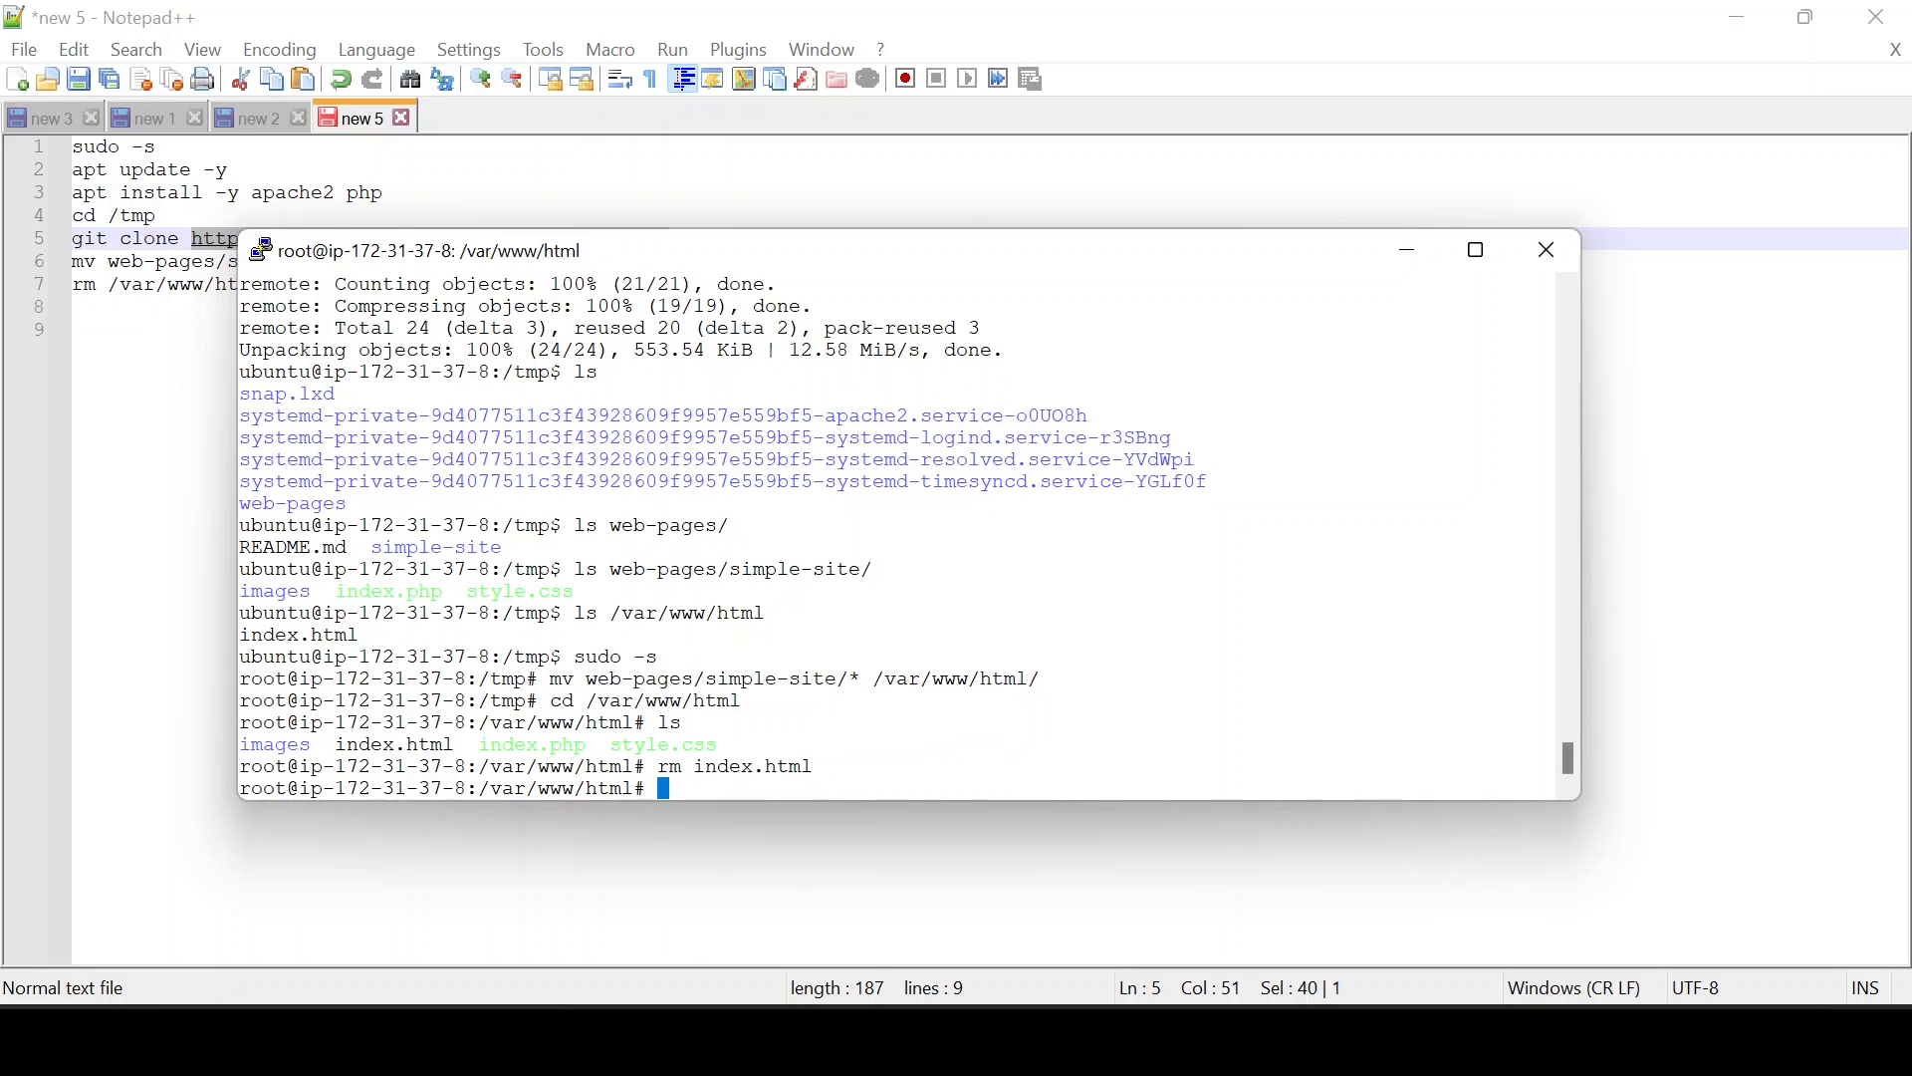
- Switch to the Edge window with the EC2 console and reload the Apache2 Ubuntu default page at 65.1.84.193
{"action": "left_click", "coordinate": [915, 1039]}
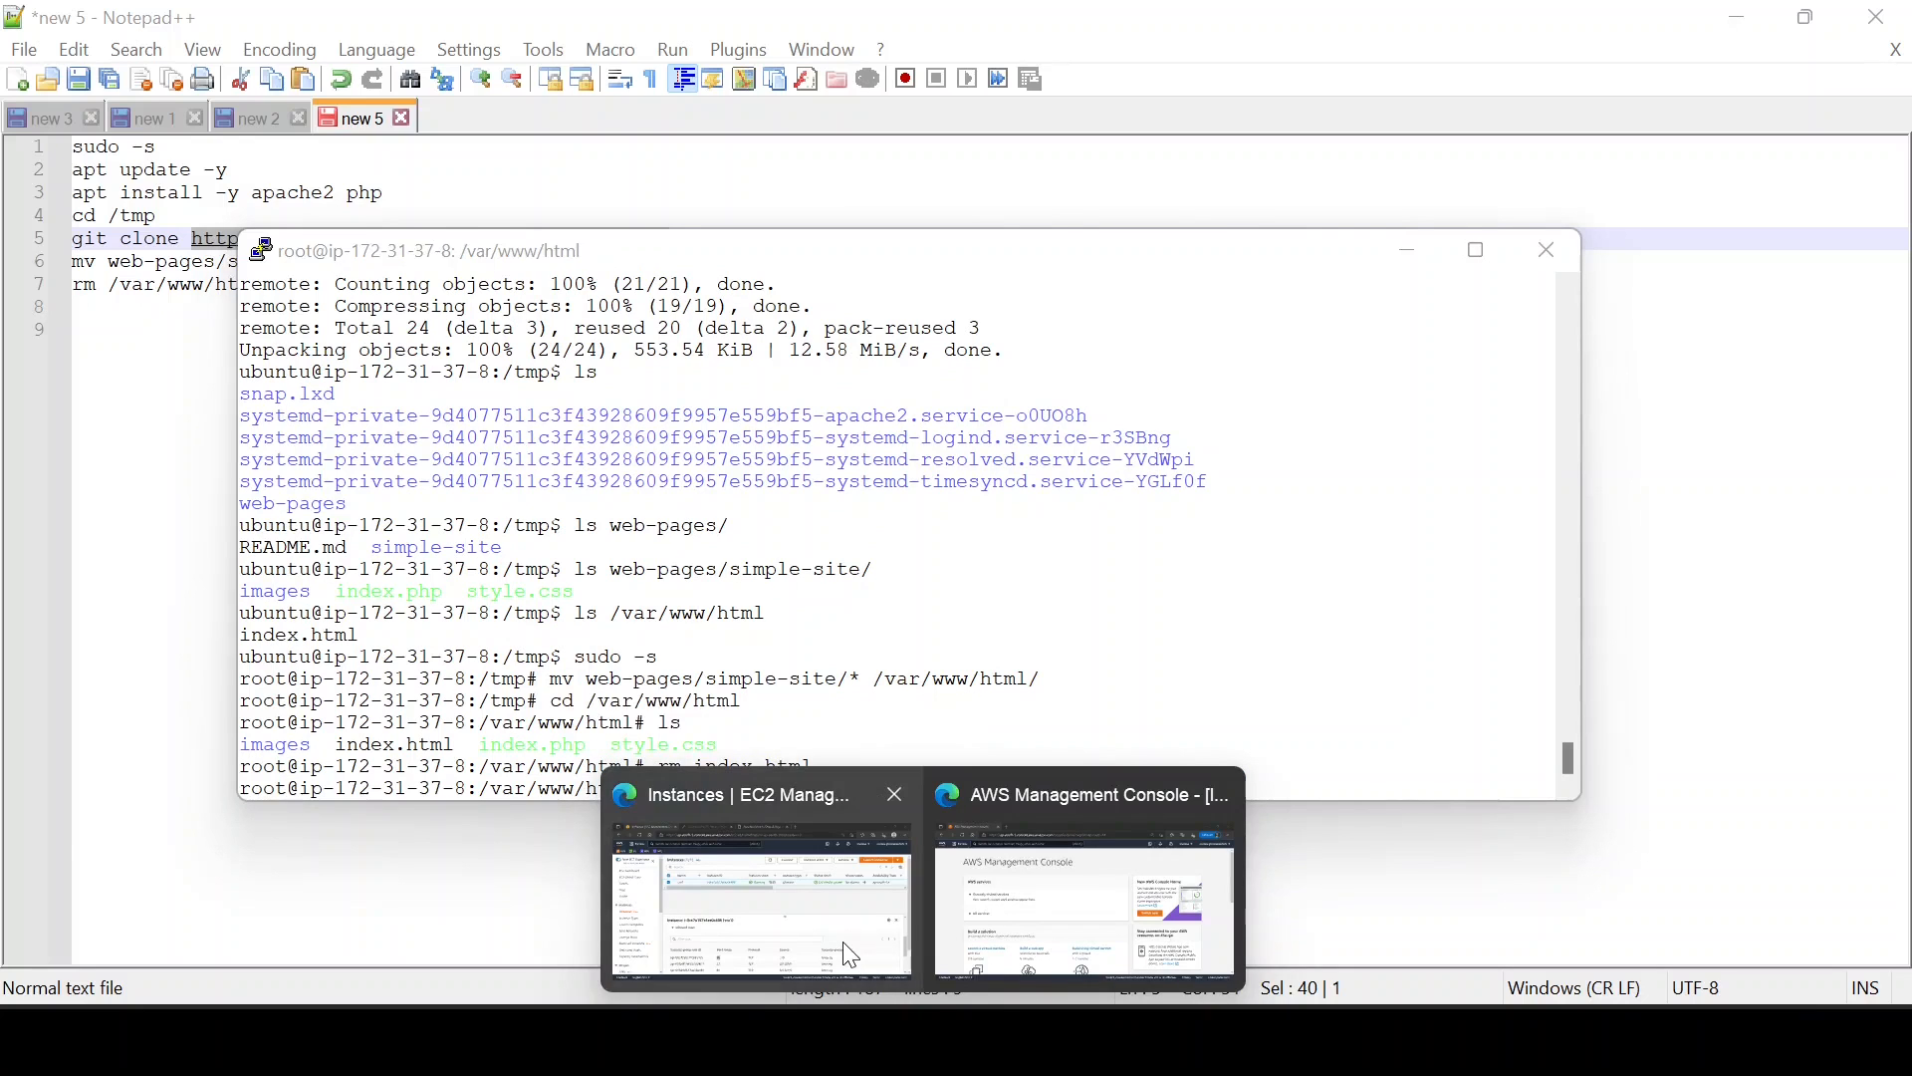
{"action": "left_click", "coordinate": [852, 958]}
{"action": "left_click", "coordinate": [894, 26]}
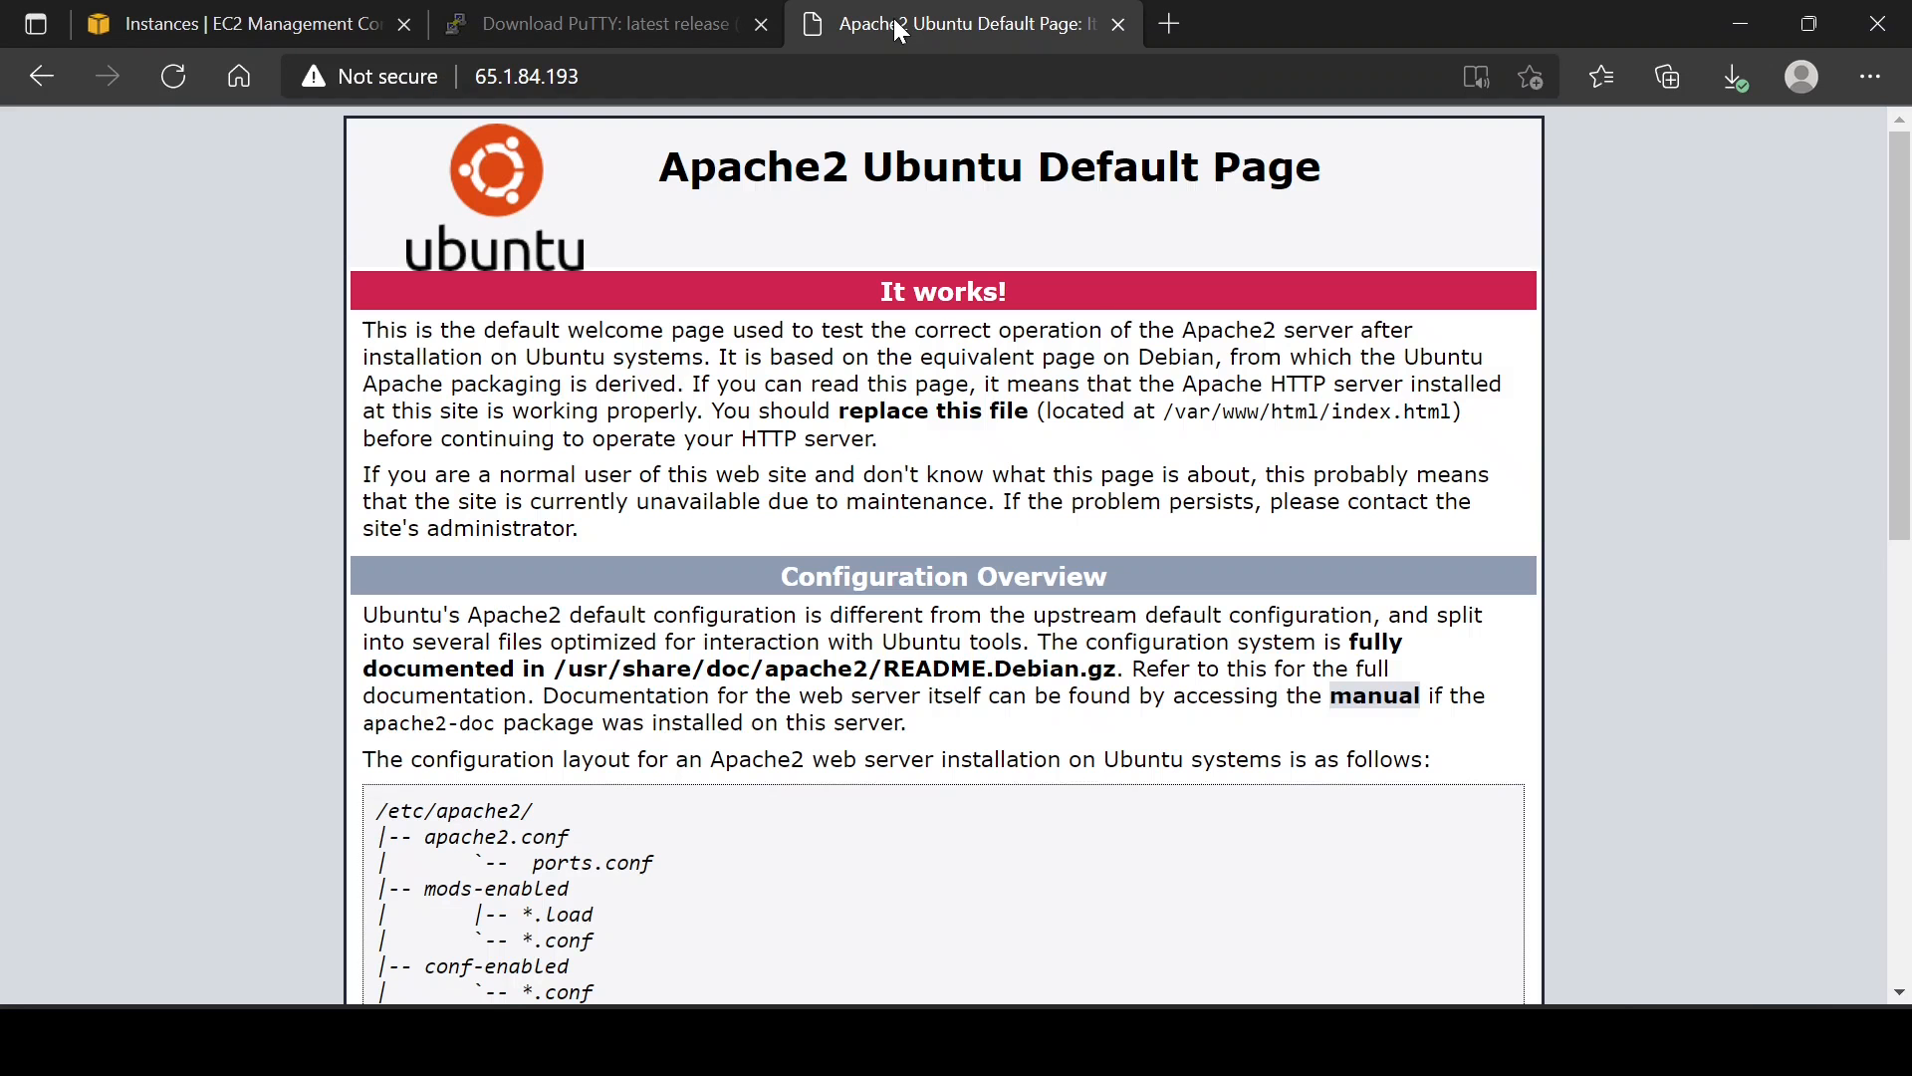
{"action": "left_click", "coordinate": [175, 76]}
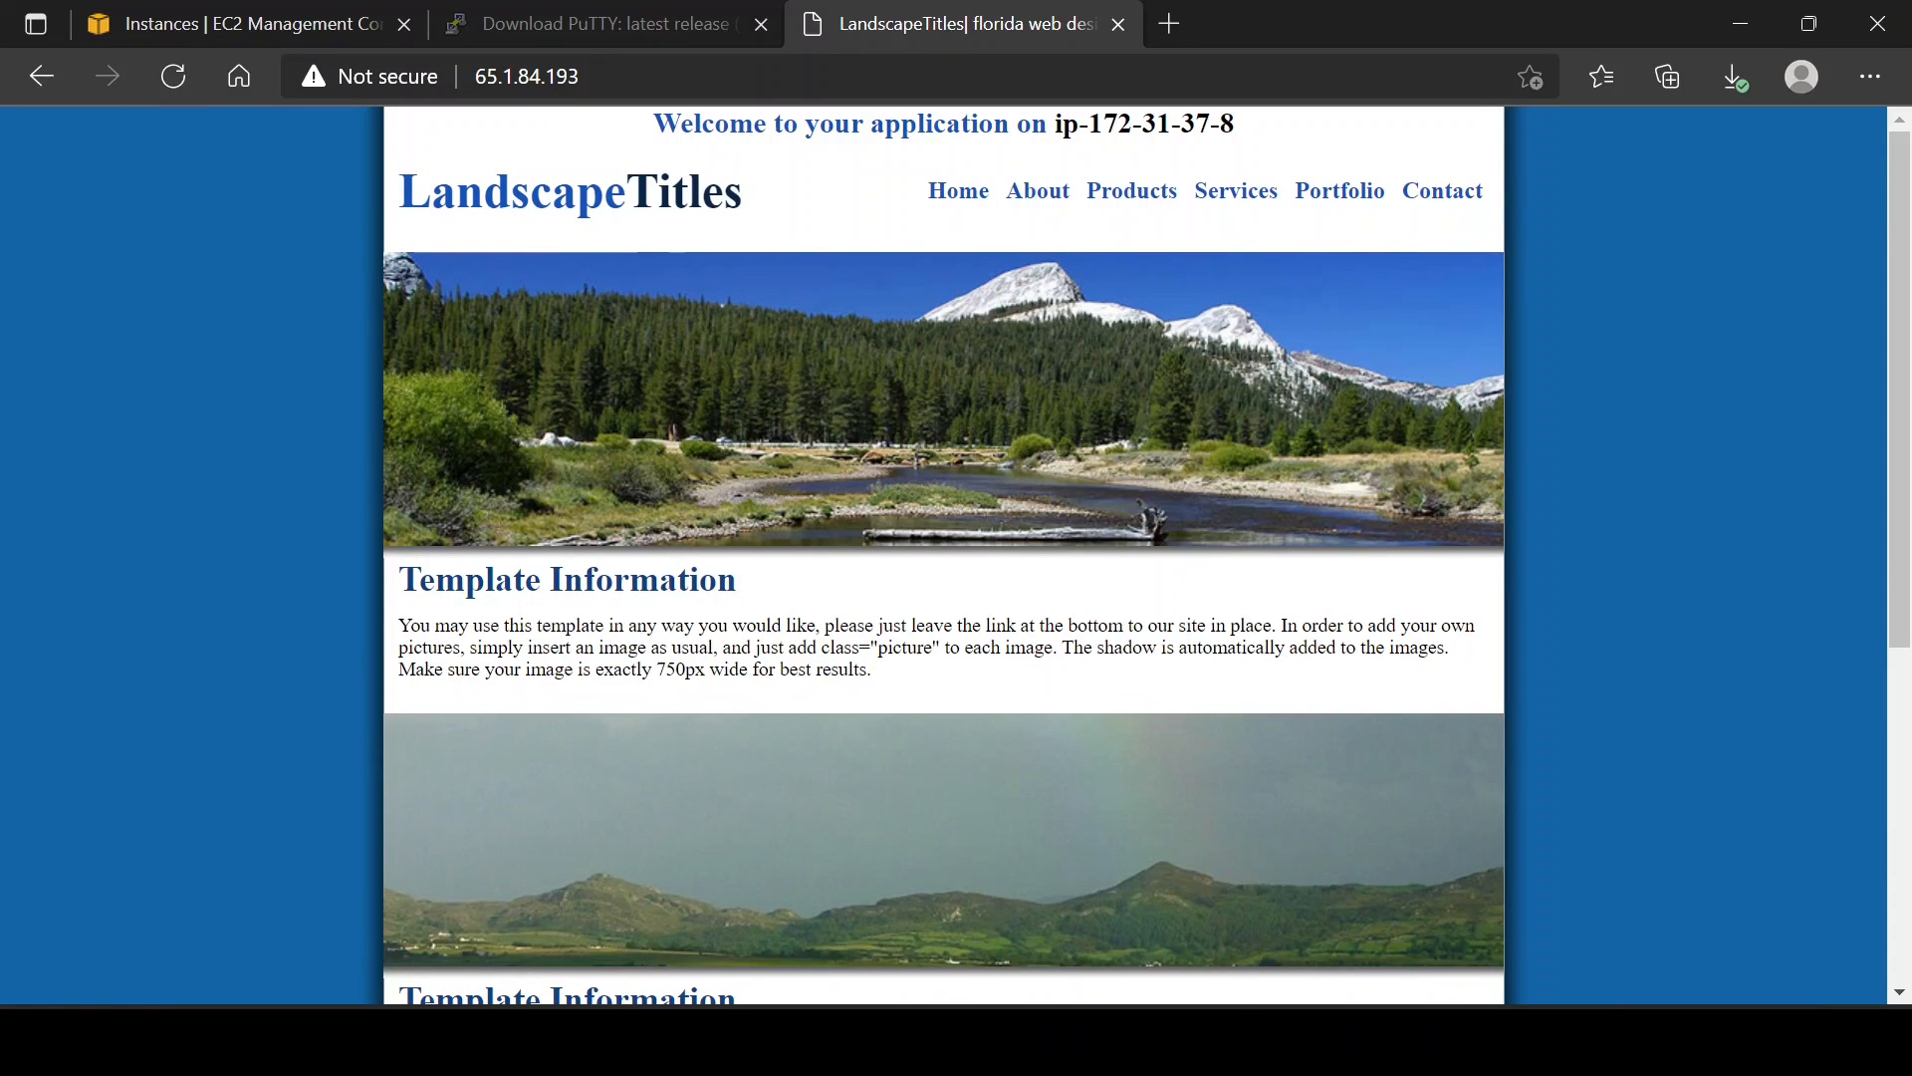
- Highlight the host name in the site's welcome heading, then return to PuTTY and run hostname to compare it
{"action": "left_click_drag", "start_coordinate": [1057, 124], "coordinate": [1235, 124]}
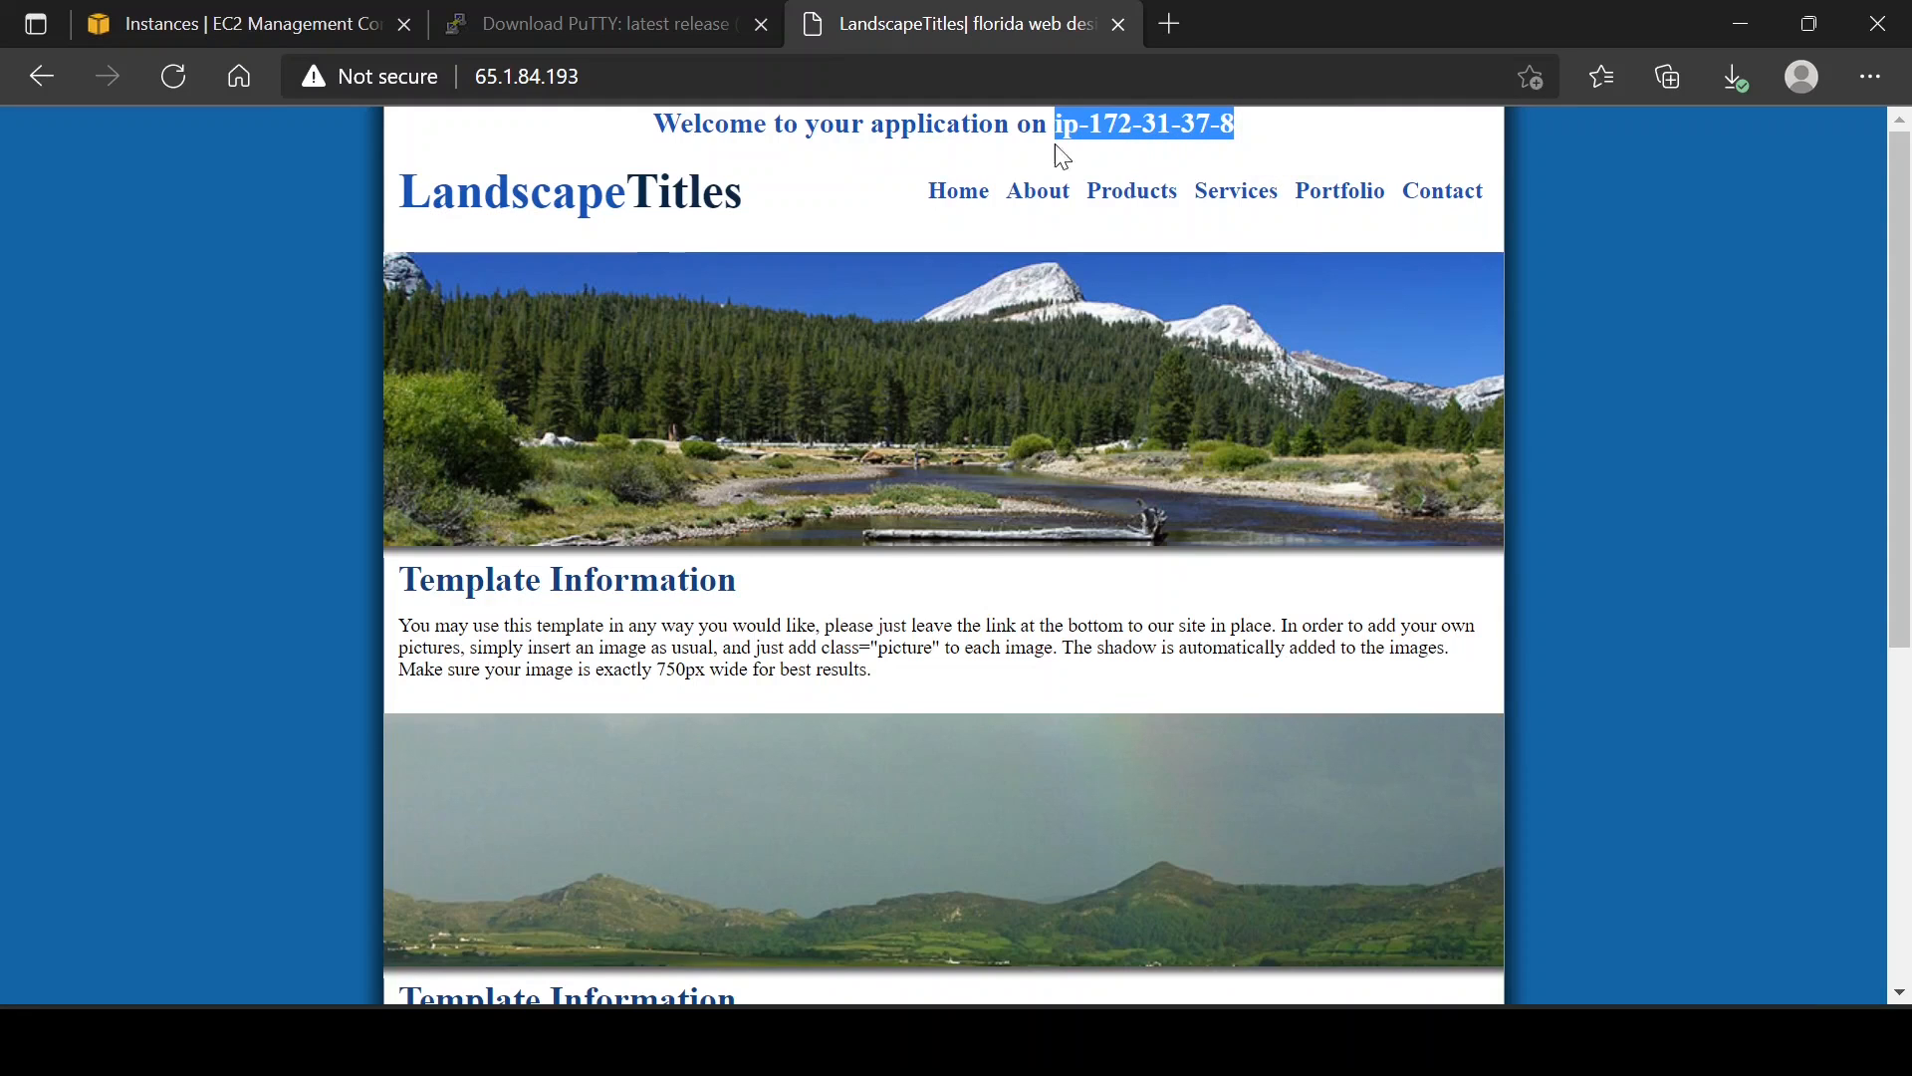
{"action": "key", "text": "alt+Tab"}
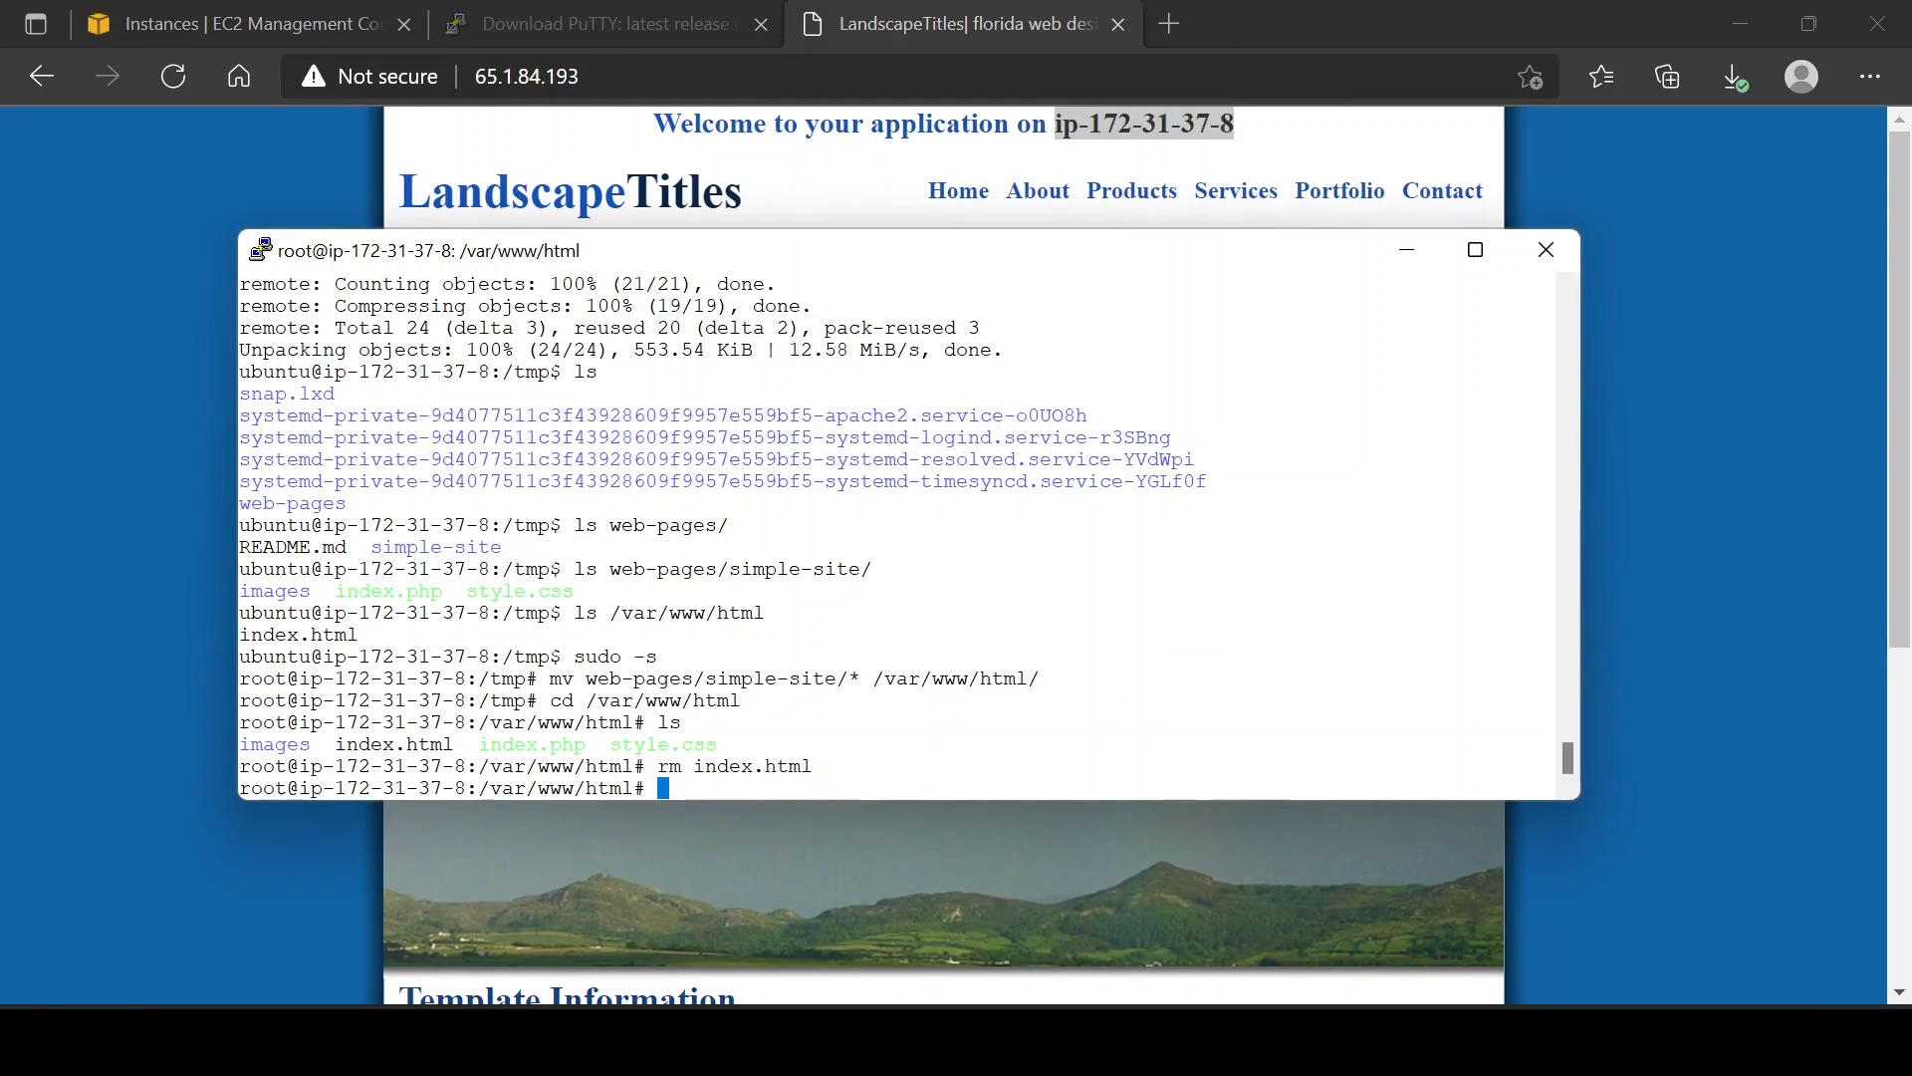
{"action": "type", "text": "hostname"}
{"action": "key", "text": "Return"}
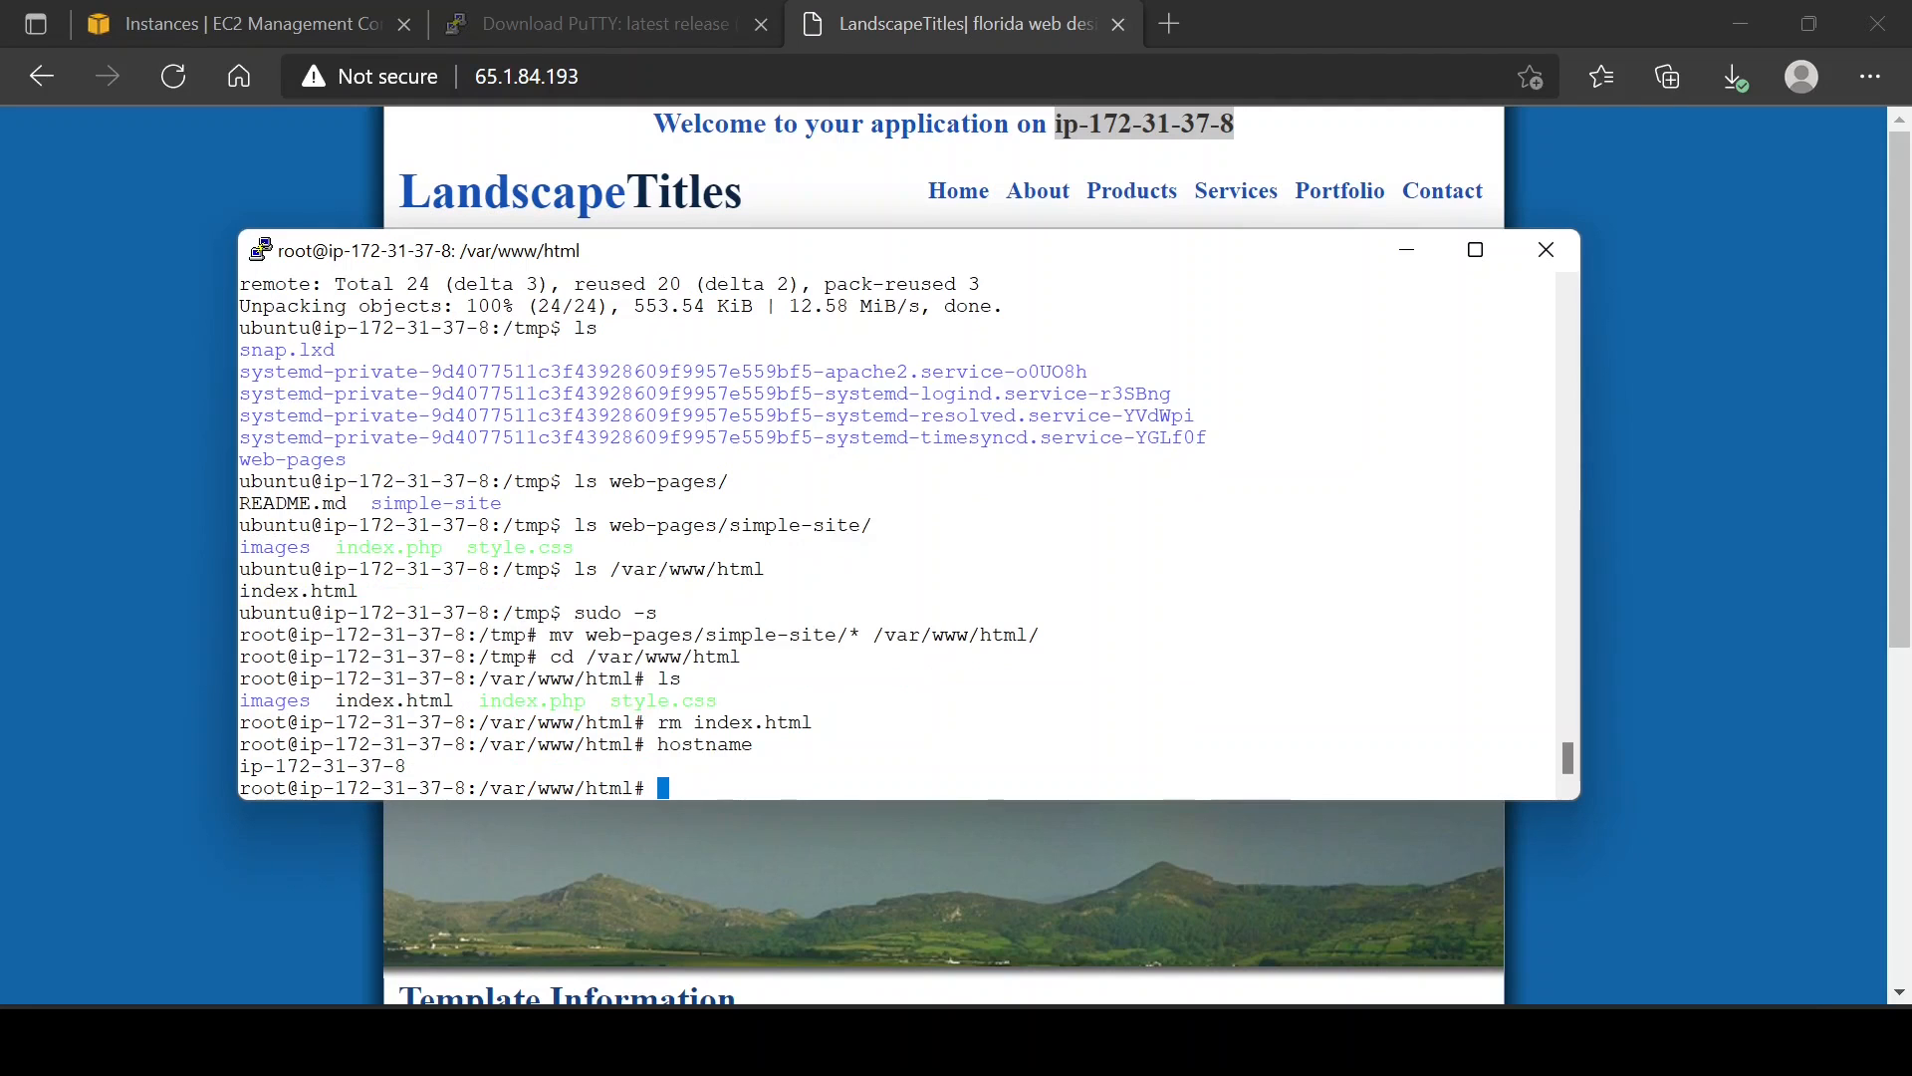